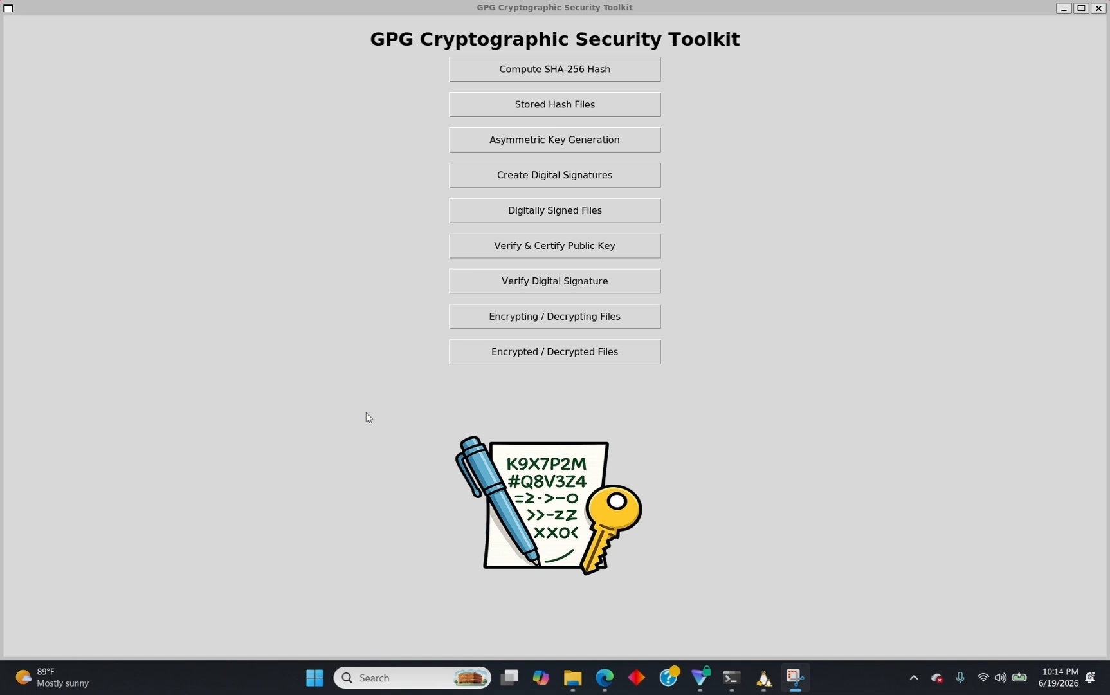
# Open the Compute SHA-256 Hash page and bring up its file chooser to pick a file.
pyautogui.click(502, 79)
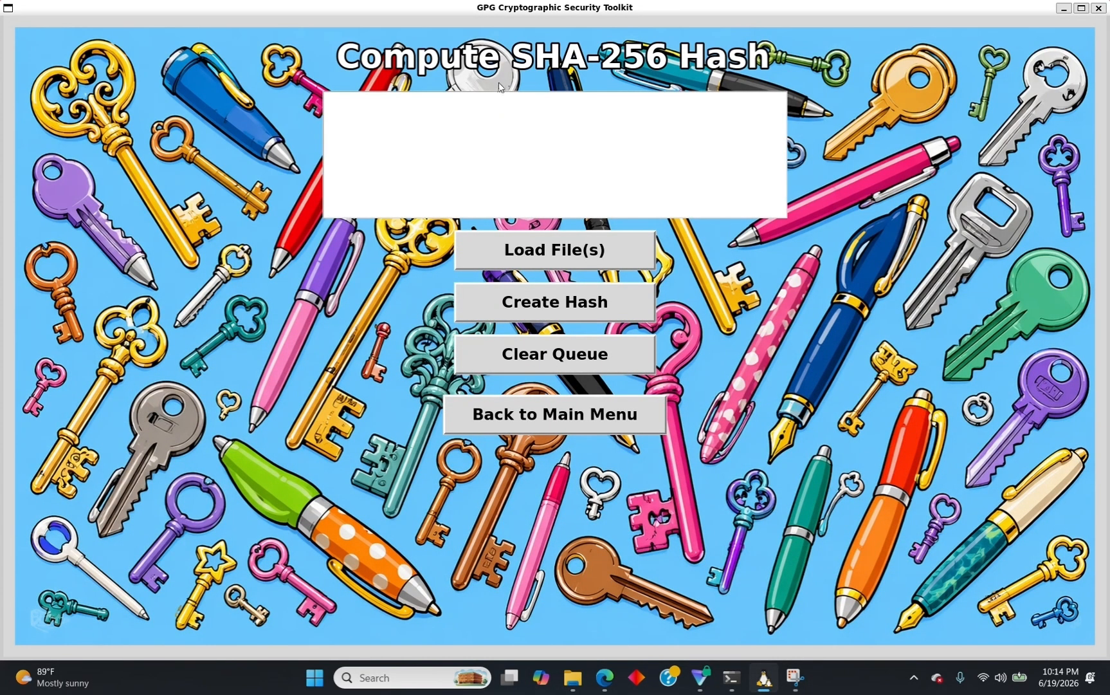
pyautogui.click(509, 248)
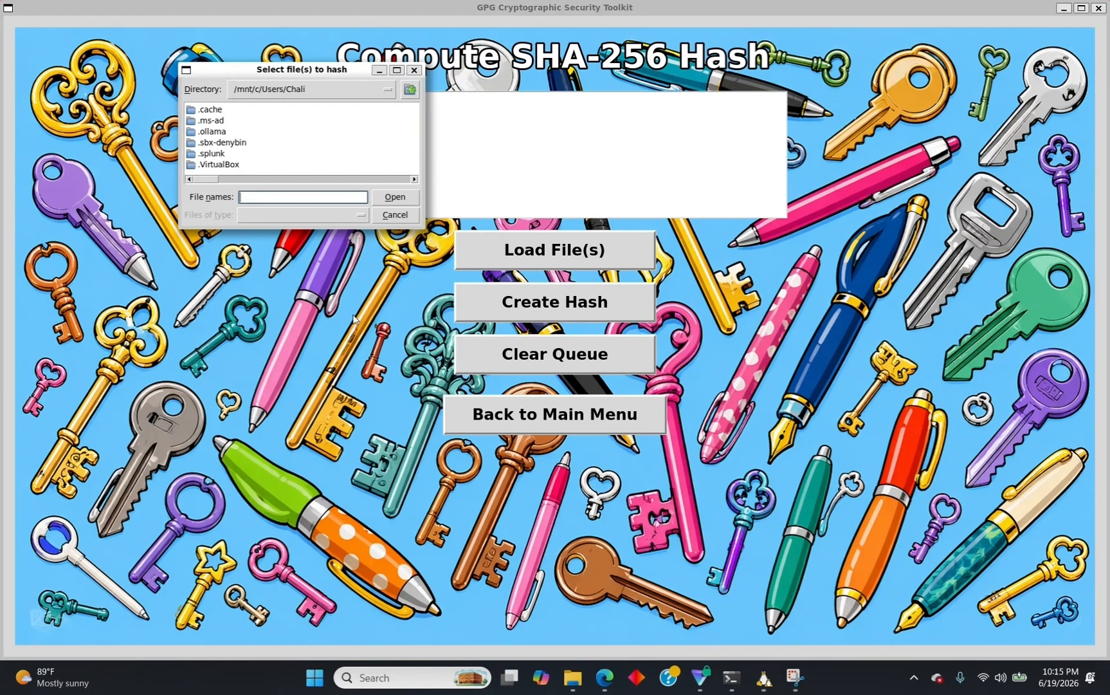
# Copy the full path of dummy_nda_test_document.pdf from Downloads, then return to the toolkit.
pyautogui.click(574, 681)
pyautogui.click(502, 186)
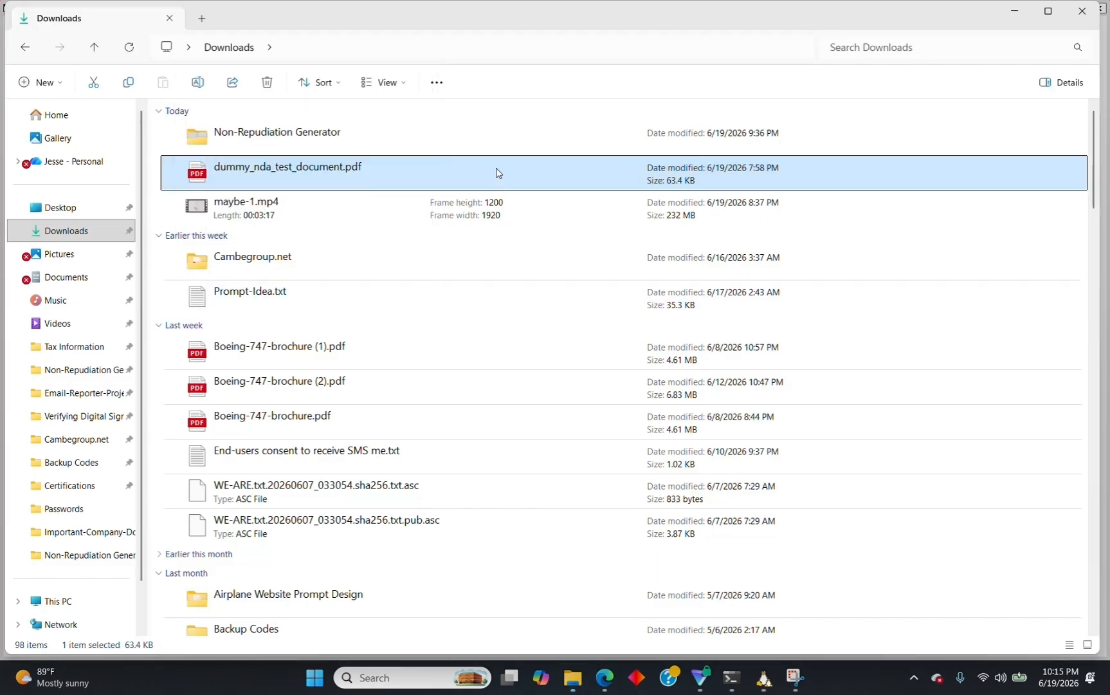
pyautogui.rightClick(496, 172)
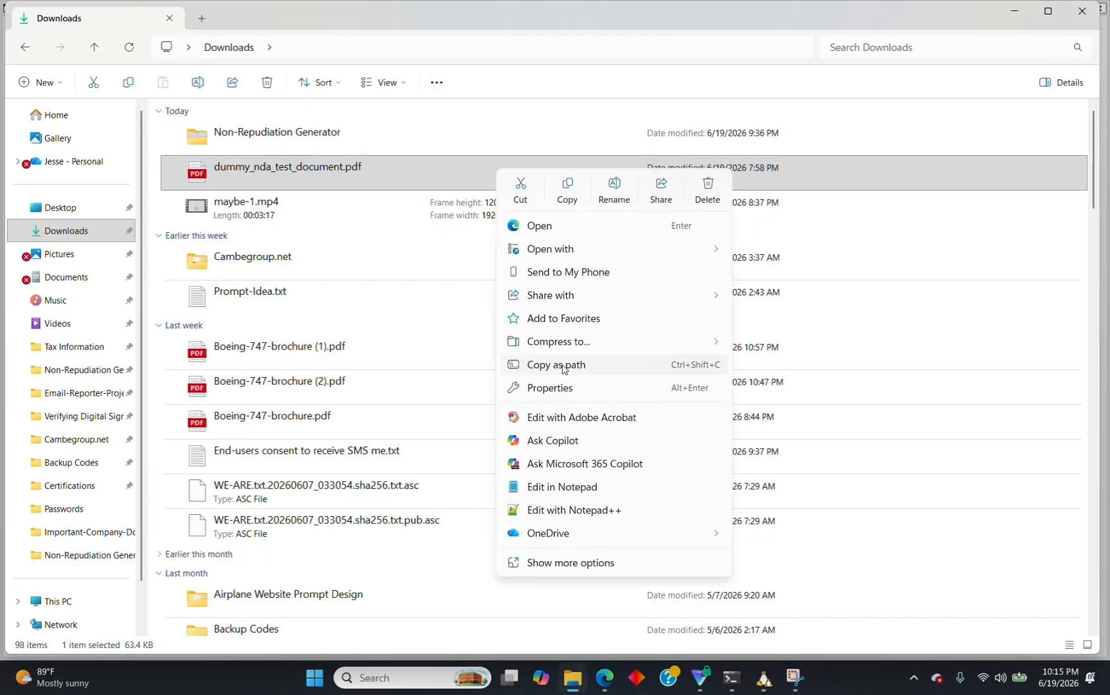
pyautogui.click(564, 365)
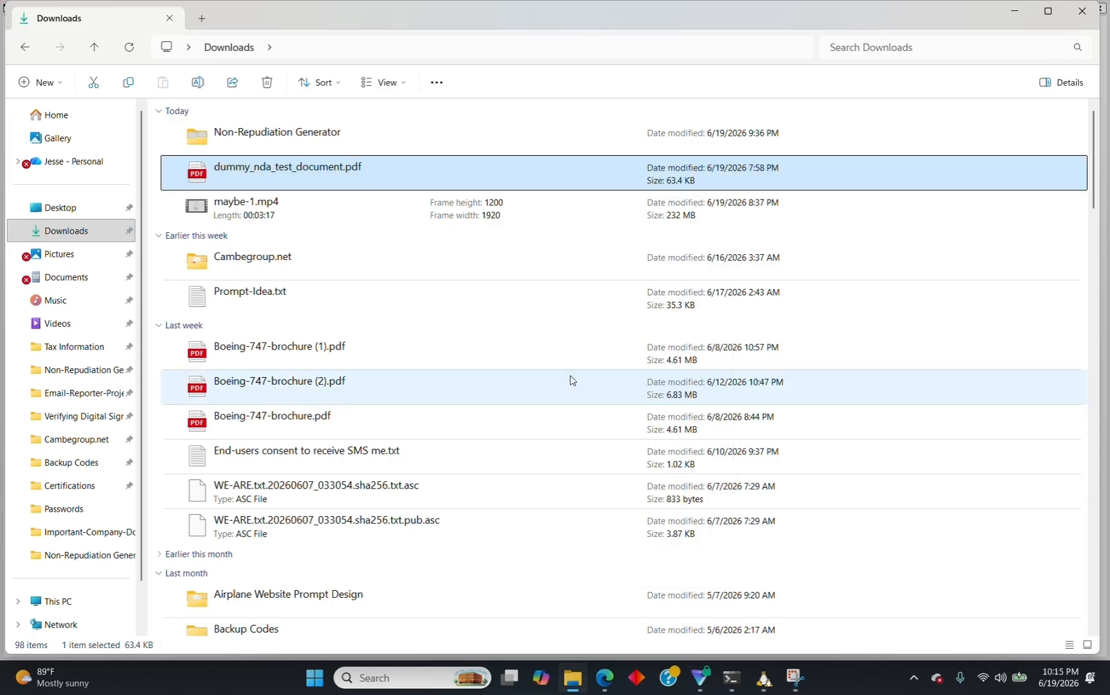
pyautogui.click(752, 616)
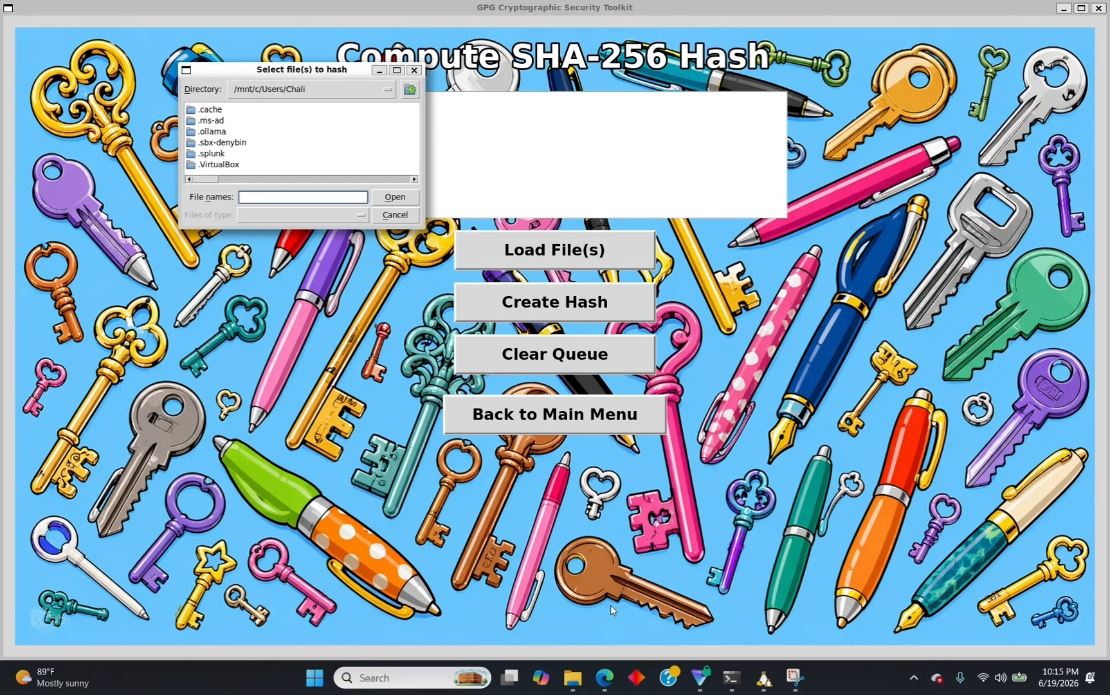
# Paste the PDF path as the file name, dropping quotes and turning backslashes into forward slashes.
pyautogui.hotkey('ctrl', 'v')
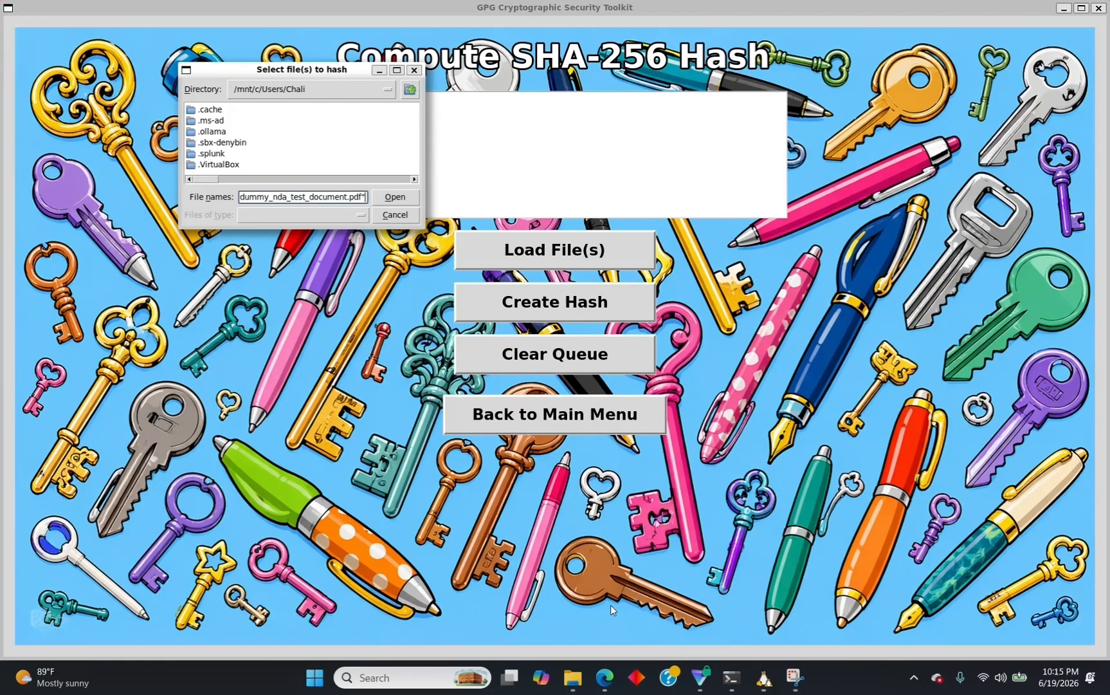
pyautogui.press('BackSpace')
pyautogui.press('Left')
pyautogui.press('Left')
pyautogui.press('Left')
pyautogui.press('Left')
pyautogui.press('Left')
pyautogui.press('Left')
pyautogui.press('Left')
pyautogui.press('BackSpace')
pyautogui.write('/')
pyautogui.press('Left')
pyautogui.press('Left')
pyautogui.press('Left')
pyautogui.press('Left')
pyautogui.press('Left')
pyautogui.press('Left')
pyautogui.press('Left')
pyautogui.press('Left')
pyautogui.press('Left')
pyautogui.press('Left')
pyautogui.press('Left')
pyautogui.press('Left')
pyautogui.press('Left')
pyautogui.press('Left')
pyautogui.press('Left')
pyautogui.press('Left')
pyautogui.press('Left')
pyautogui.press('Left')
pyautogui.press('Left')
pyautogui.press('Left')
pyautogui.press('Right')
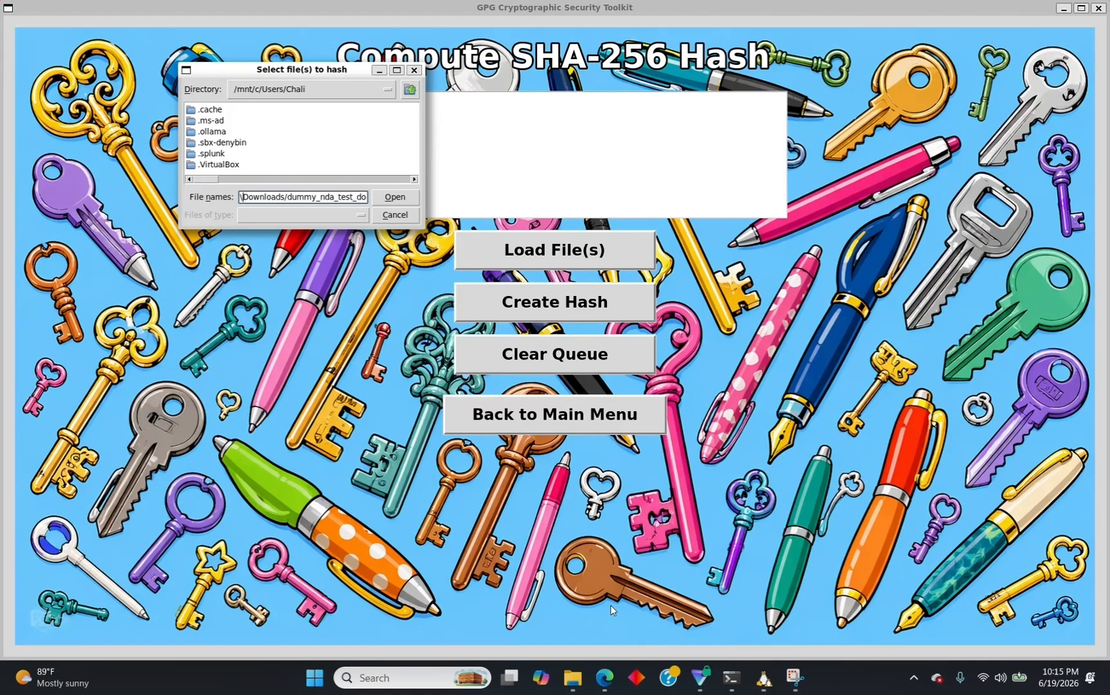
pyautogui.press('BackSpace')
pyautogui.write('/')
pyautogui.press('Left')
pyautogui.press('Left')
pyautogui.press('Left')
pyautogui.press('Left')
pyautogui.press('Left')
pyautogui.press('Left')
pyautogui.press('Left')
pyautogui.press('Left')
pyautogui.press('Left')
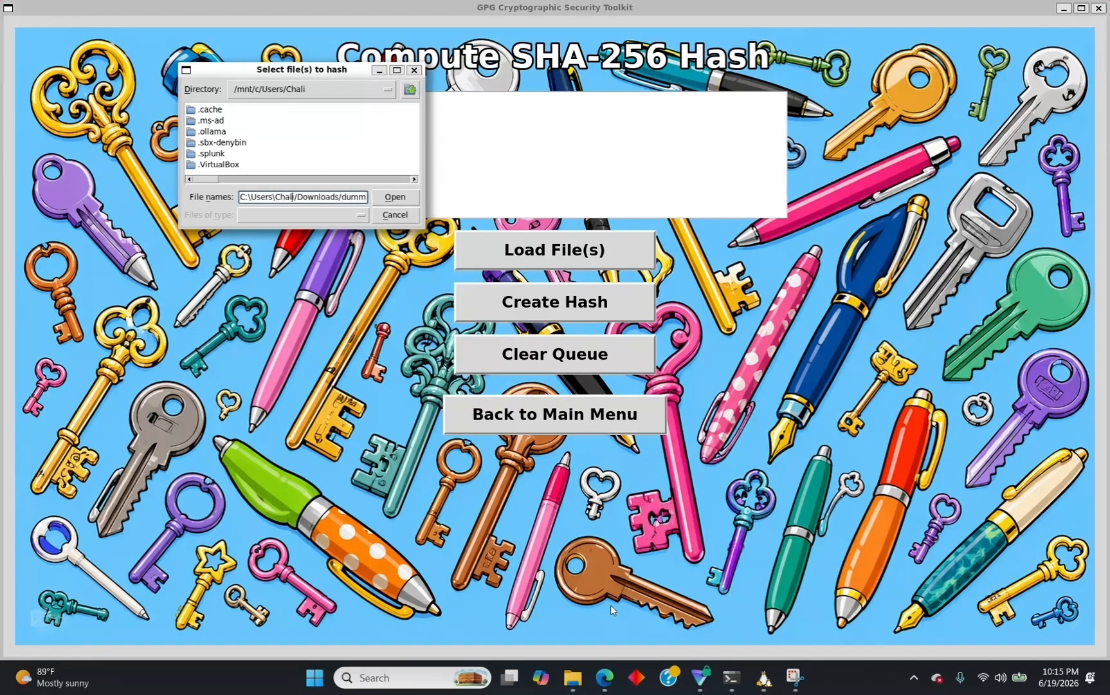
pyautogui.press('Right')
pyautogui.press('Right')
pyautogui.press('Right')
pyautogui.press('BackSpace')
pyautogui.write('/')
# Replace the C:\ prefix with /mnt/c/ and load the PDF into the hashing queue.
pyautogui.press('Left')
pyautogui.press('Left')
pyautogui.press('Left')
pyautogui.press('Left')
pyautogui.press('Left')
pyautogui.press('BackSpace')
pyautogui.press('BackSpace')
pyautogui.press('BackSpace')
pyautogui.write('/mnt/')
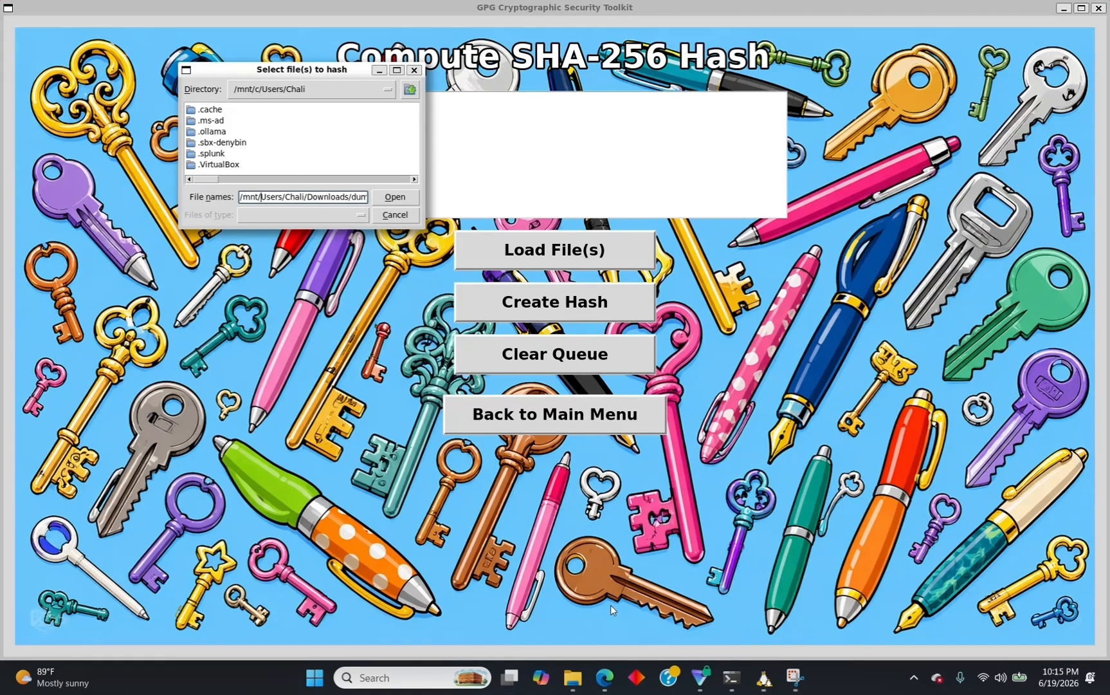
pyautogui.write('c/')
pyautogui.press('Return')
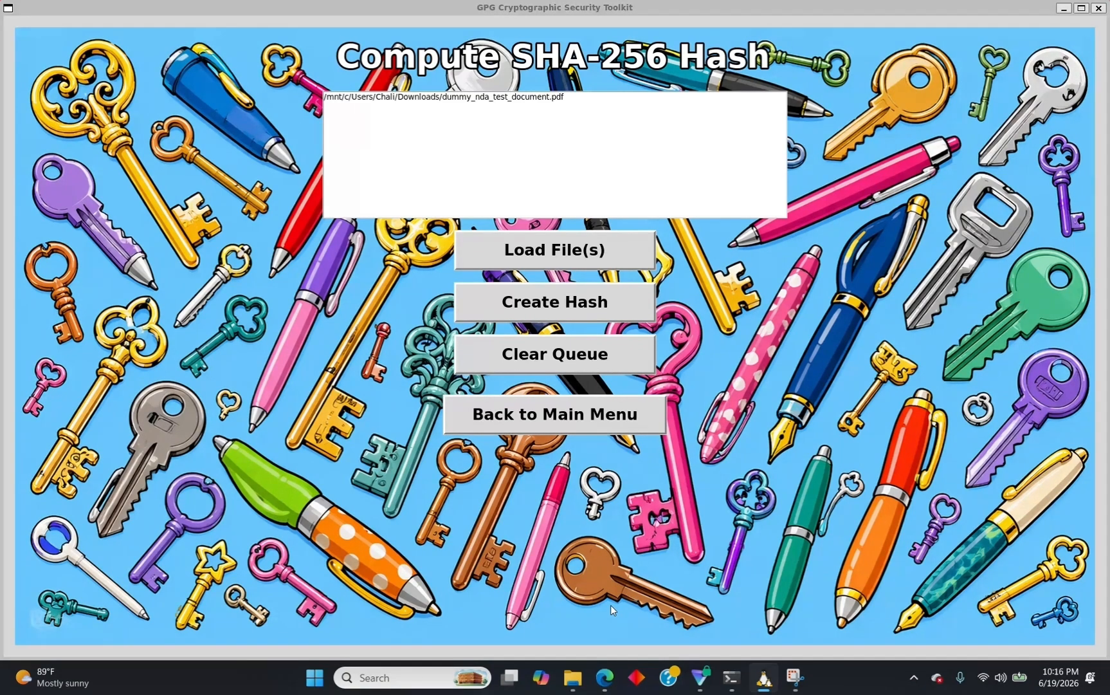
# Close the extra file chooser and create the SHA-256 hash for the queued PDF, confirming with Yes.
pyautogui.click(555, 242)
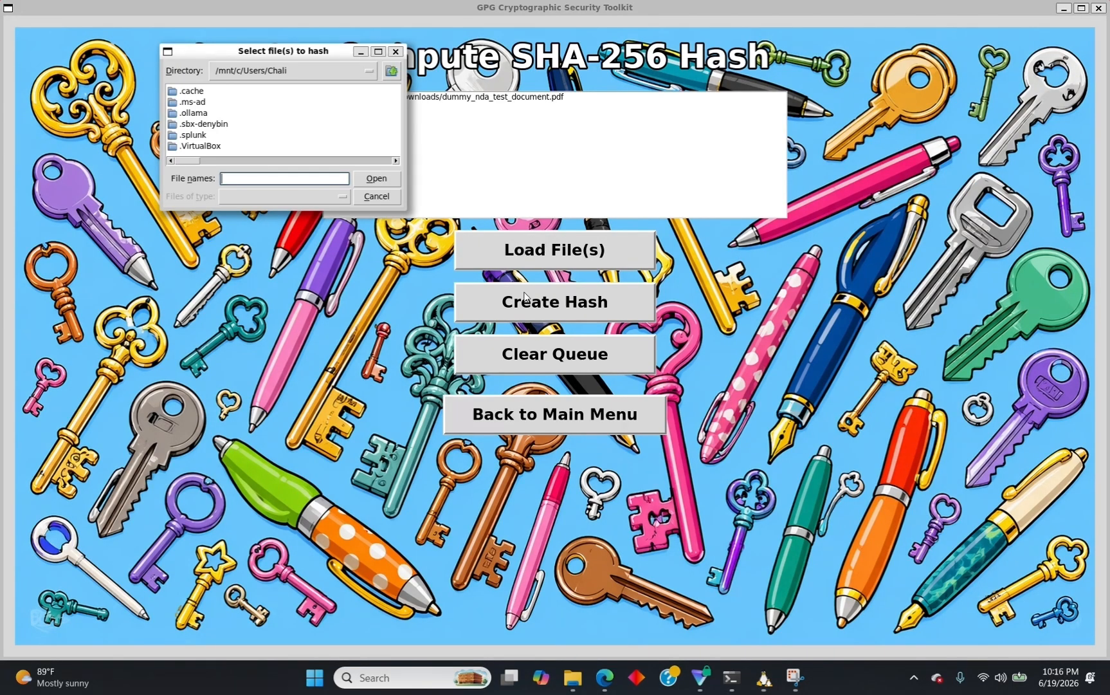
pyautogui.click(395, 52)
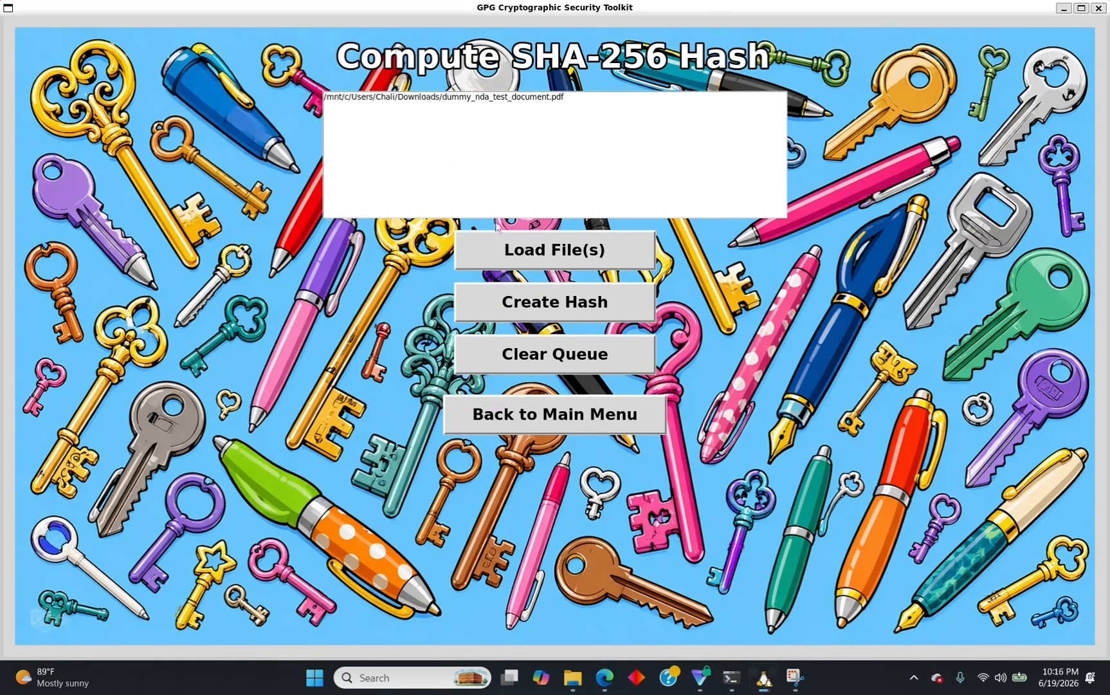
pyautogui.click(505, 295)
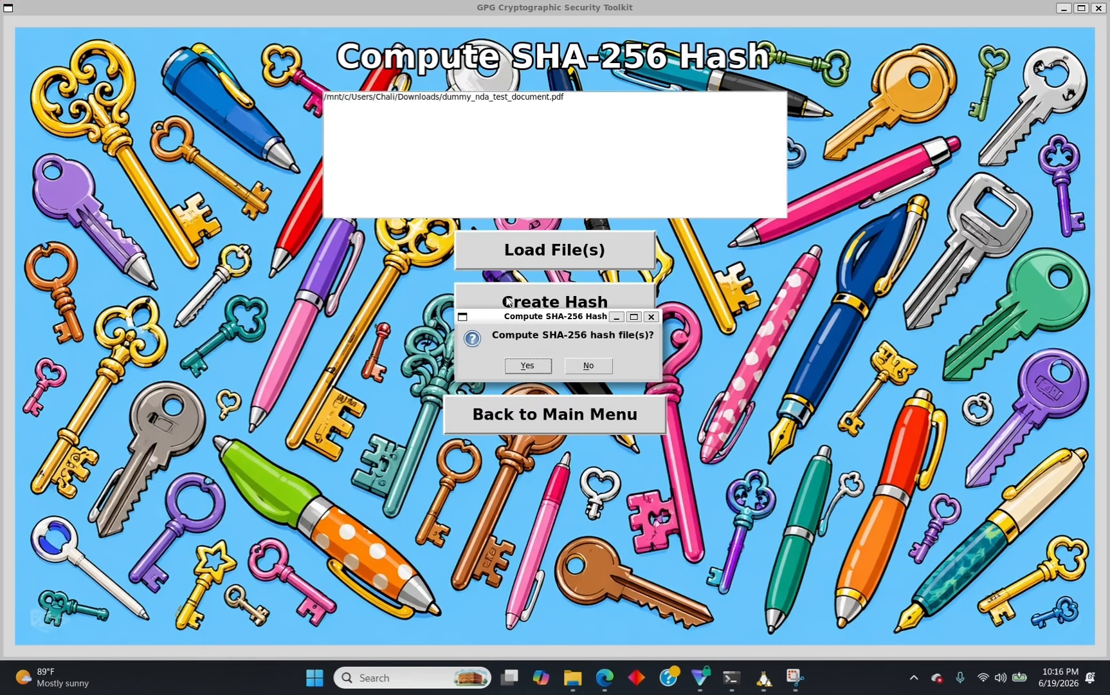
pyautogui.click(528, 367)
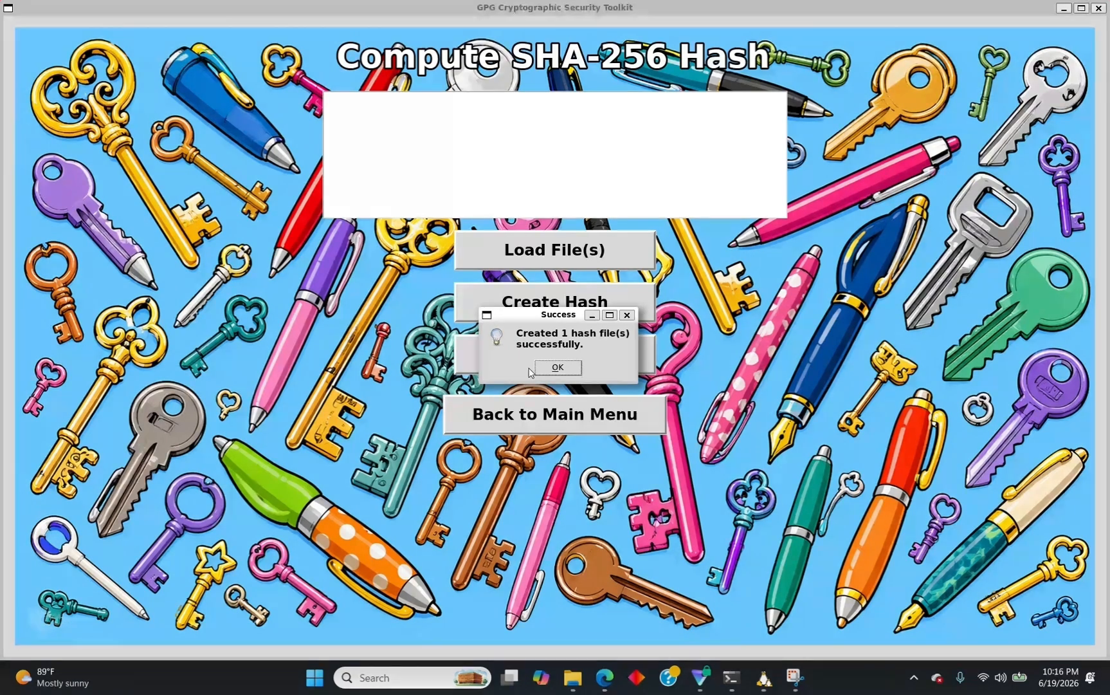
# Dismiss the success message and go from the main menu to Stored Hash Files.
pyautogui.click(551, 368)
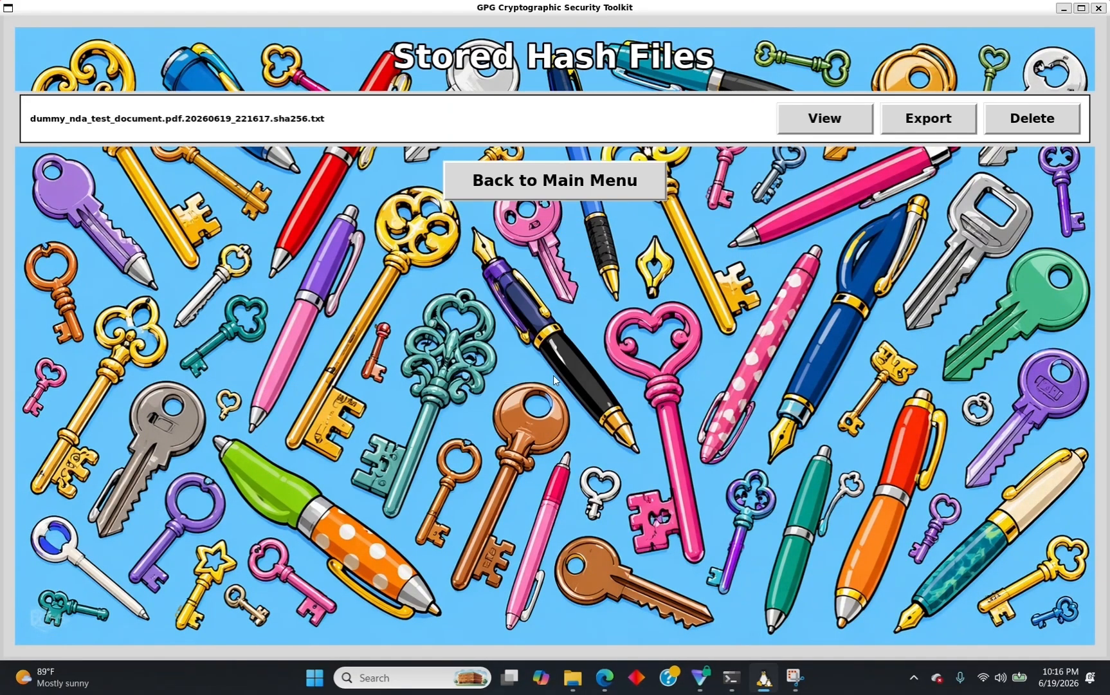
pyautogui.click(539, 184)
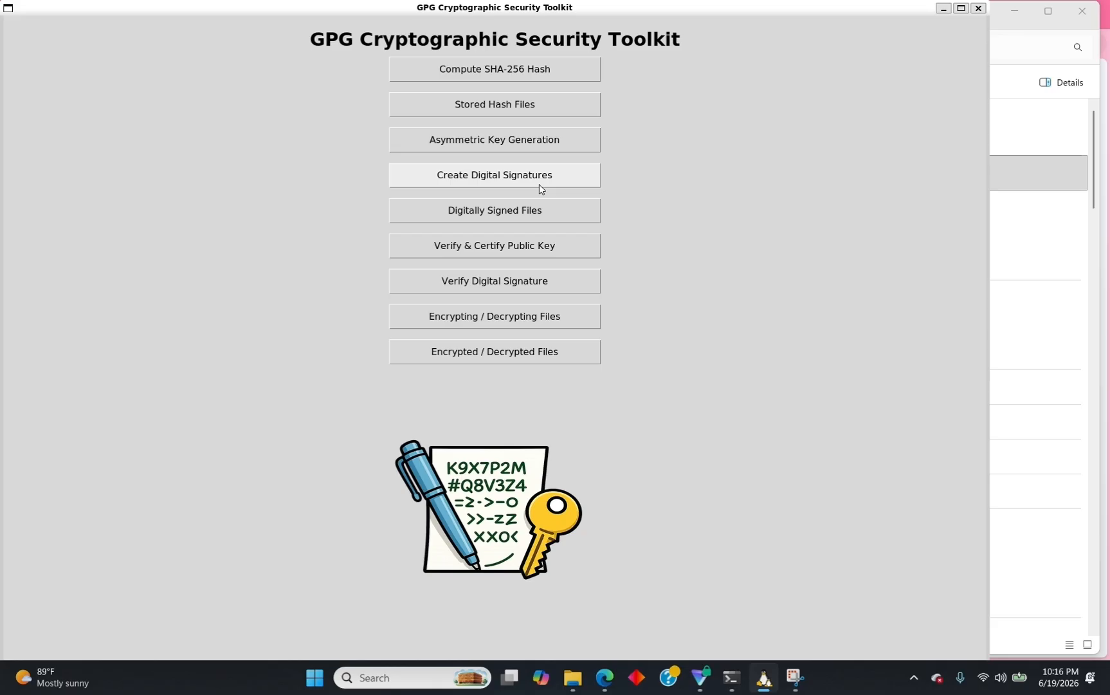
pyautogui.click(494, 108)
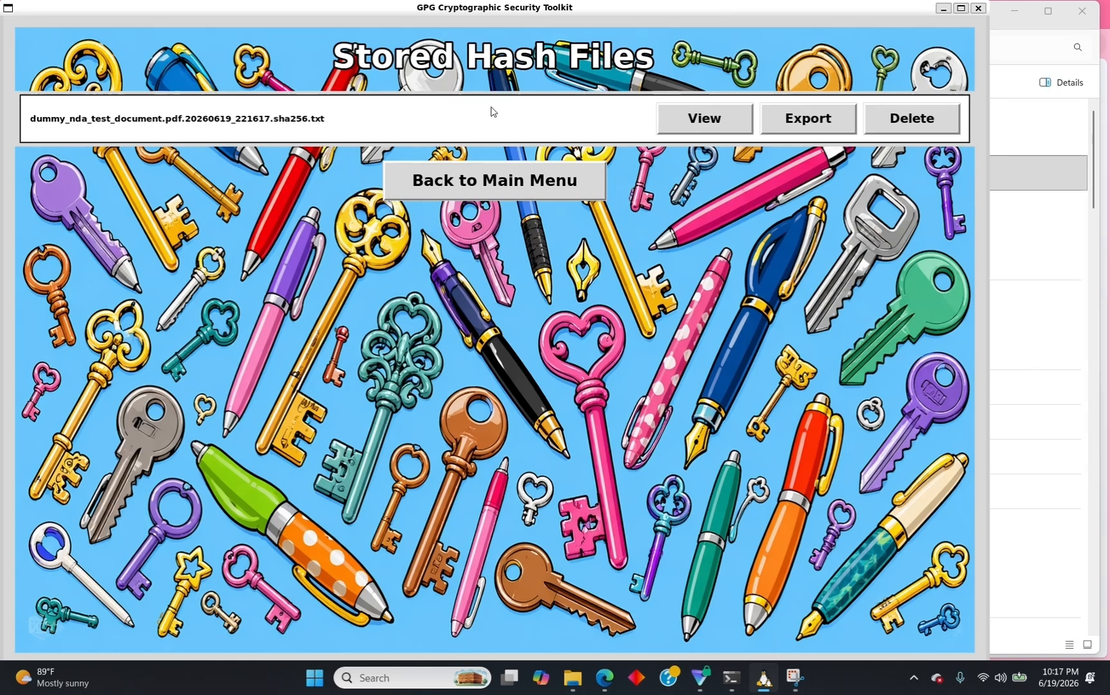
# Check the PDF's hash contents, export the hash file to Downloads, and return to the main menu.
pyautogui.click(701, 130)
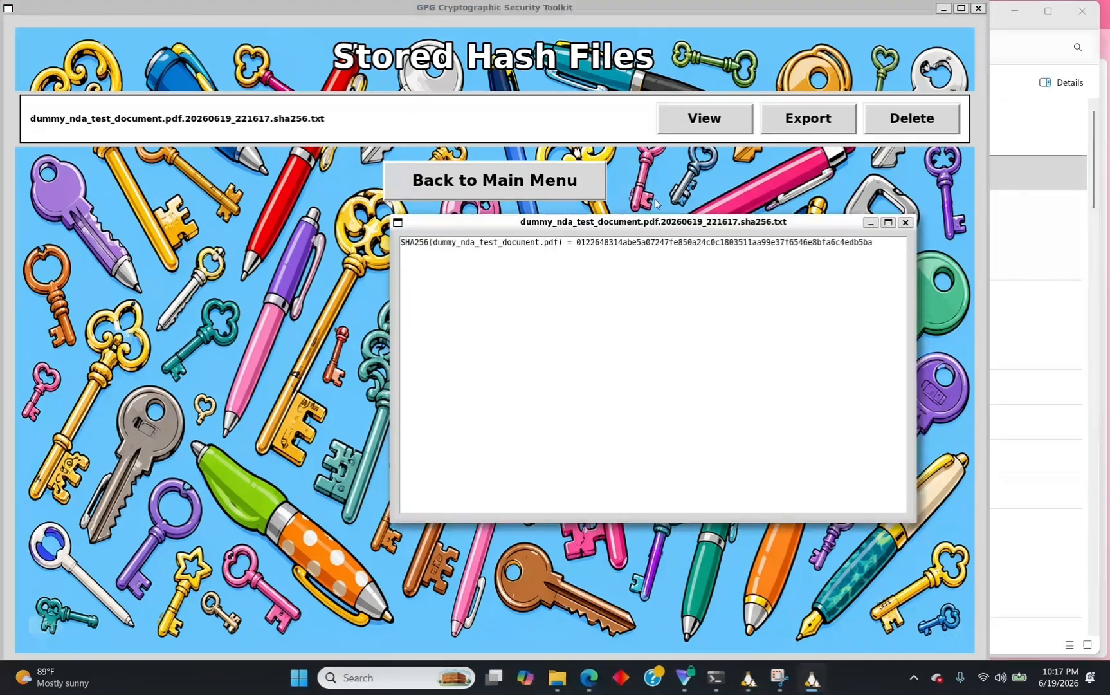
pyautogui.click(905, 223)
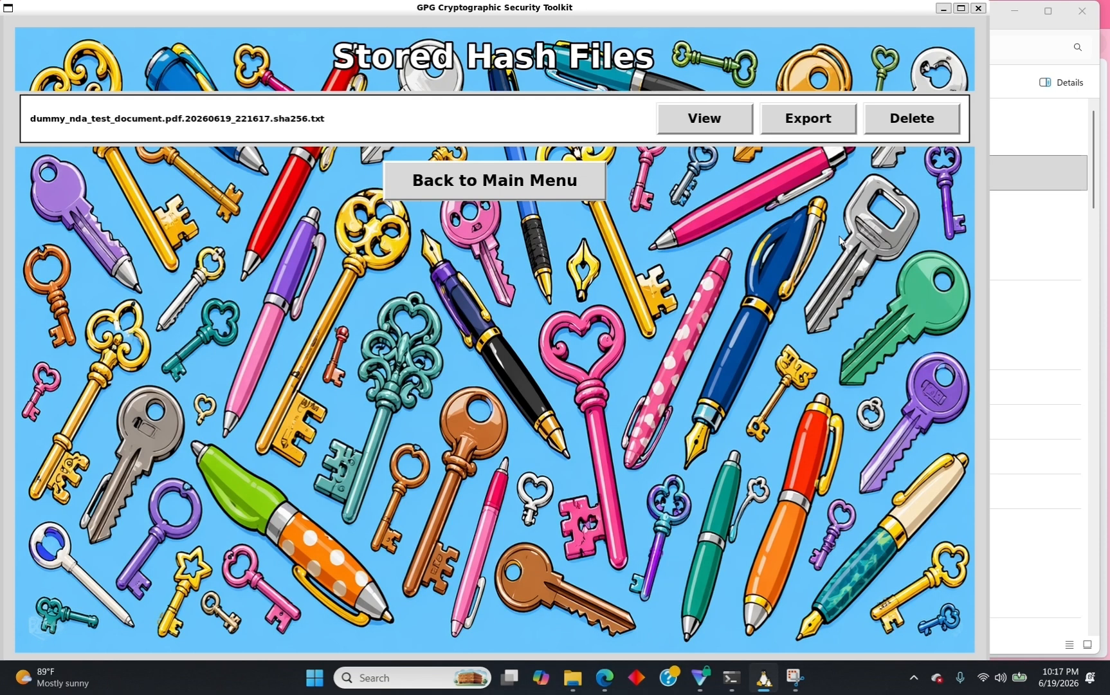
pyautogui.click(788, 120)
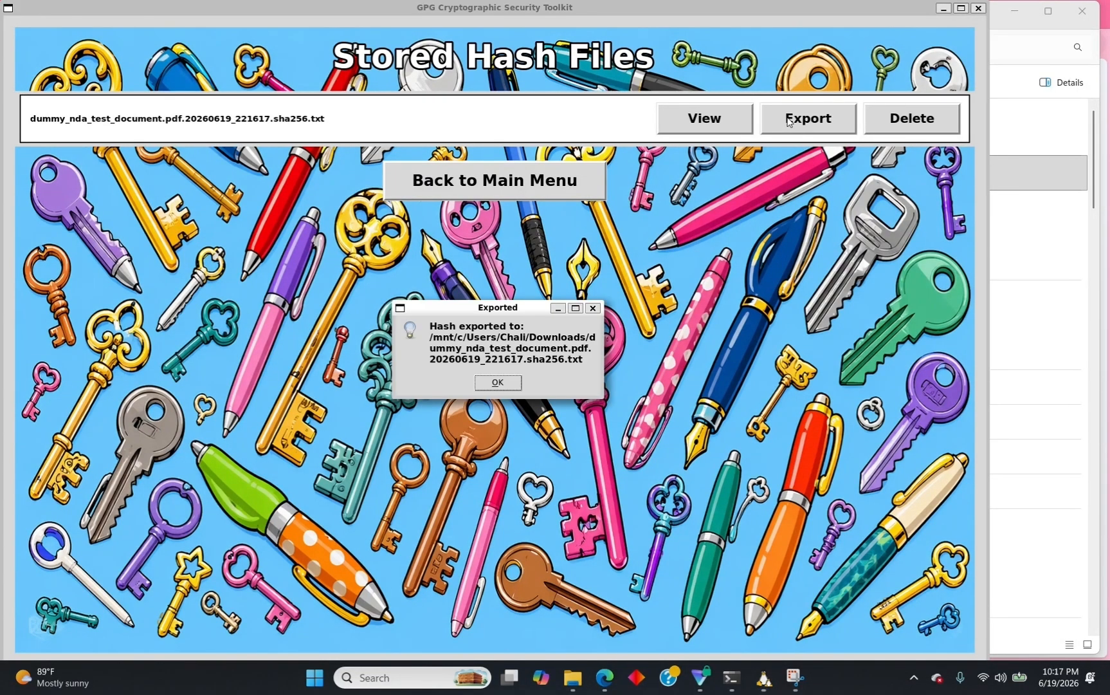
pyautogui.click(495, 386)
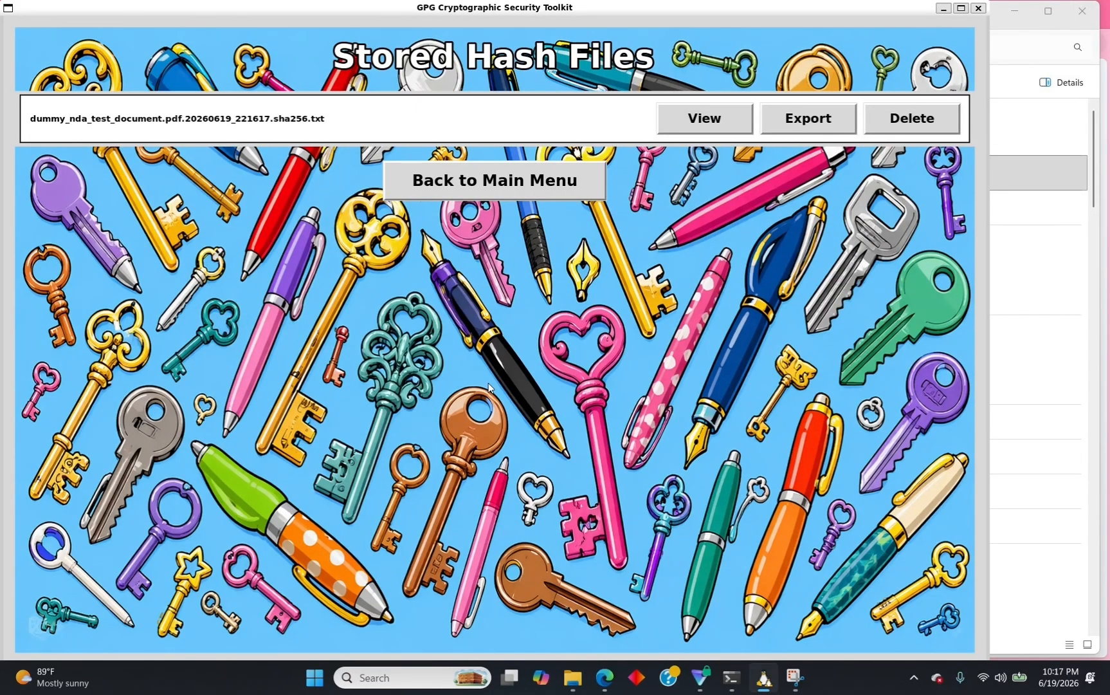
pyautogui.click(484, 186)
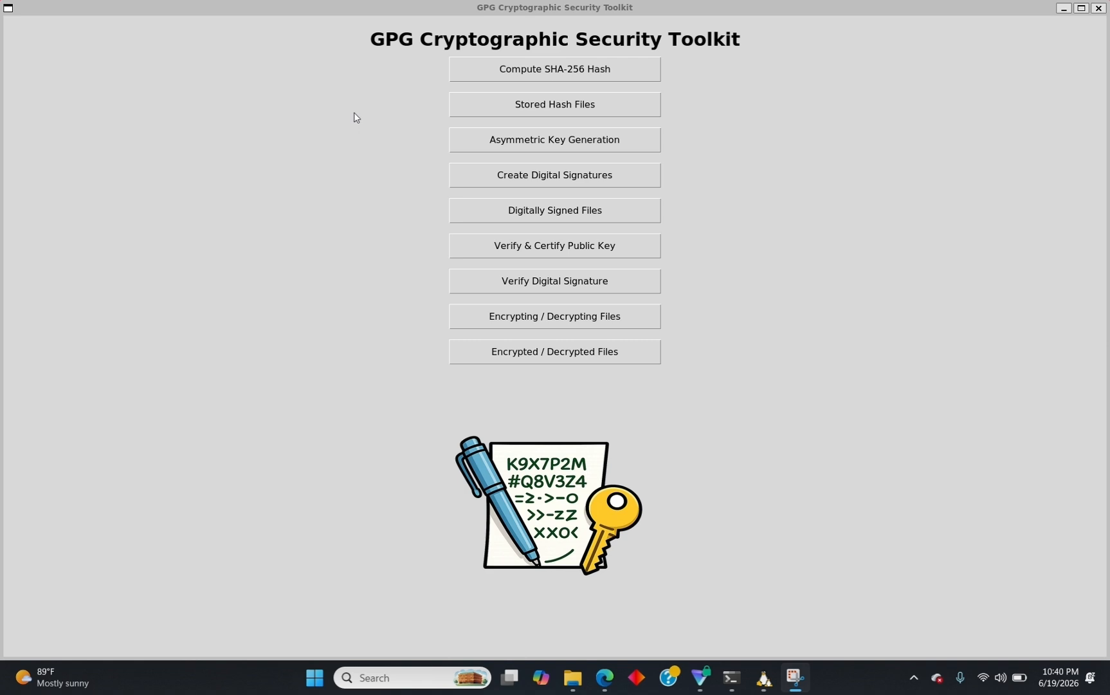
# Open Asymmetric Key Generation to see the four existing RSA4096 key pairs.
pyautogui.click(486, 136)
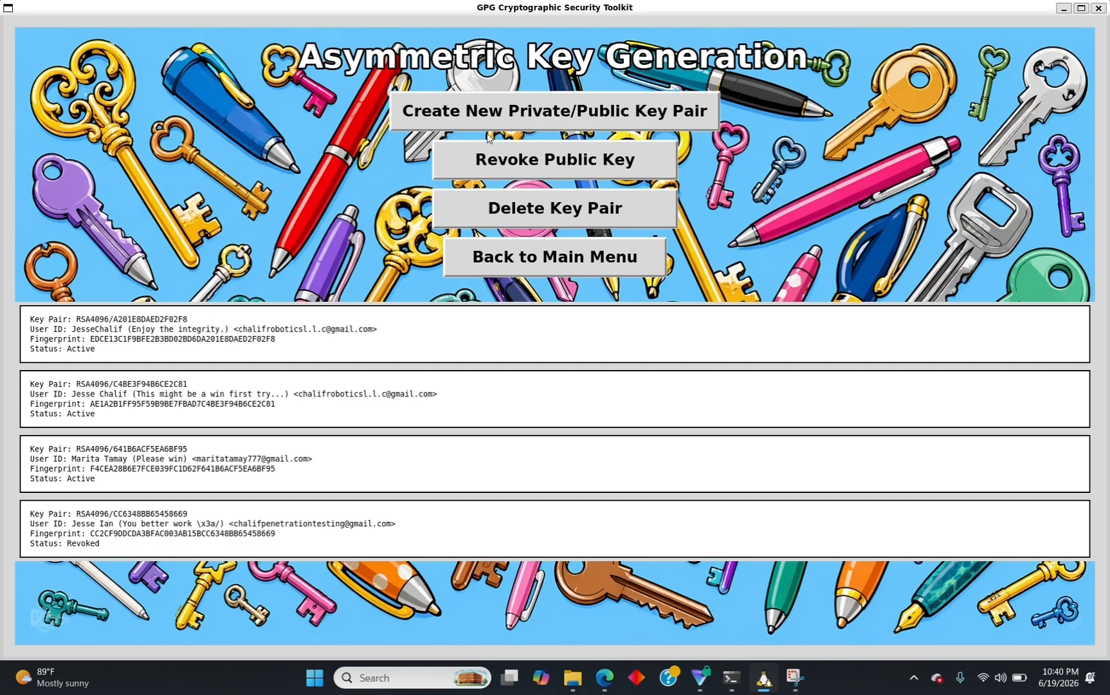
# Start a new key pair, enter and confirm its private-key password, and choose no expiration.
pyautogui.click(480, 119)
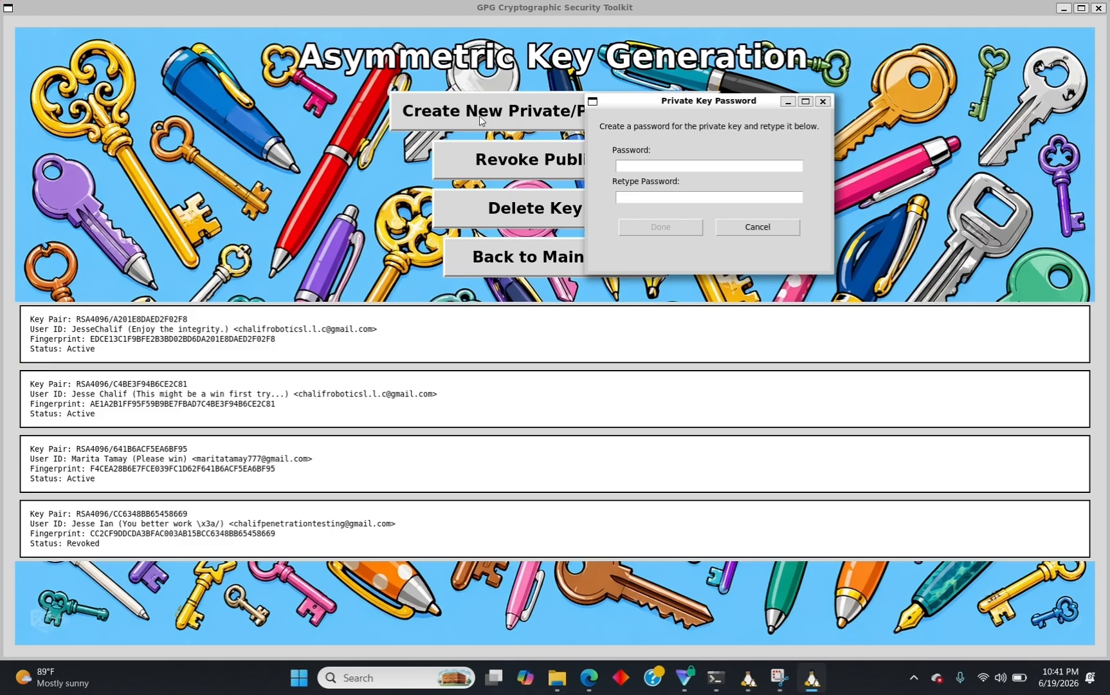
pyautogui.click(621, 166)
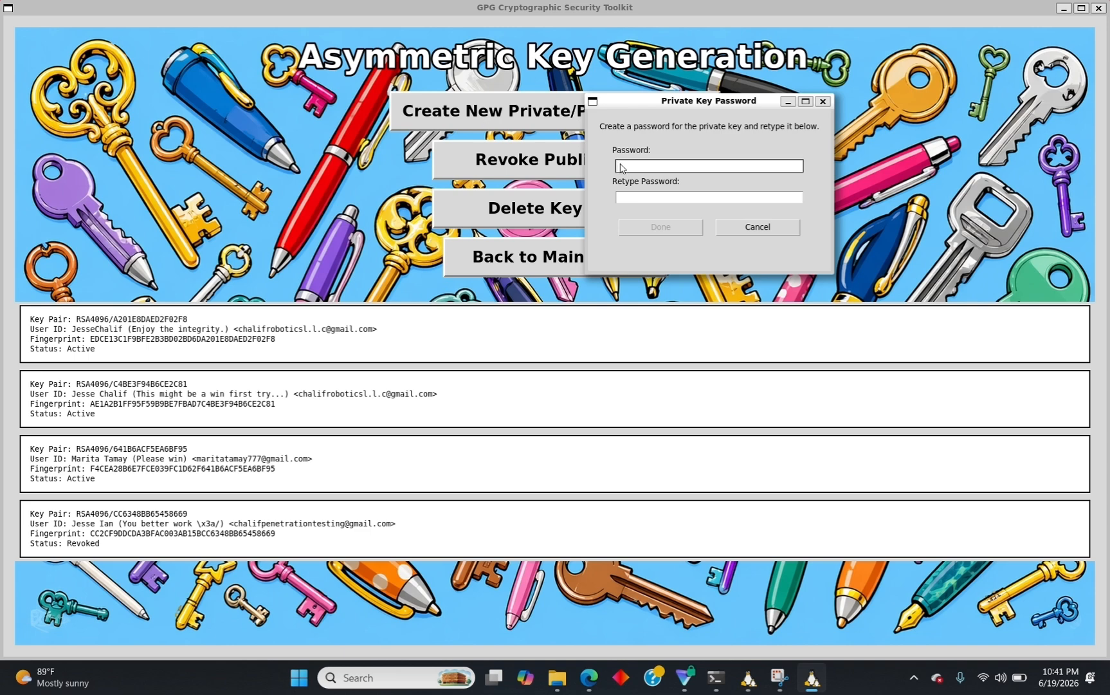
pyautogui.write('*******')
pyautogui.click(645, 199)
pyautogui.write('******')
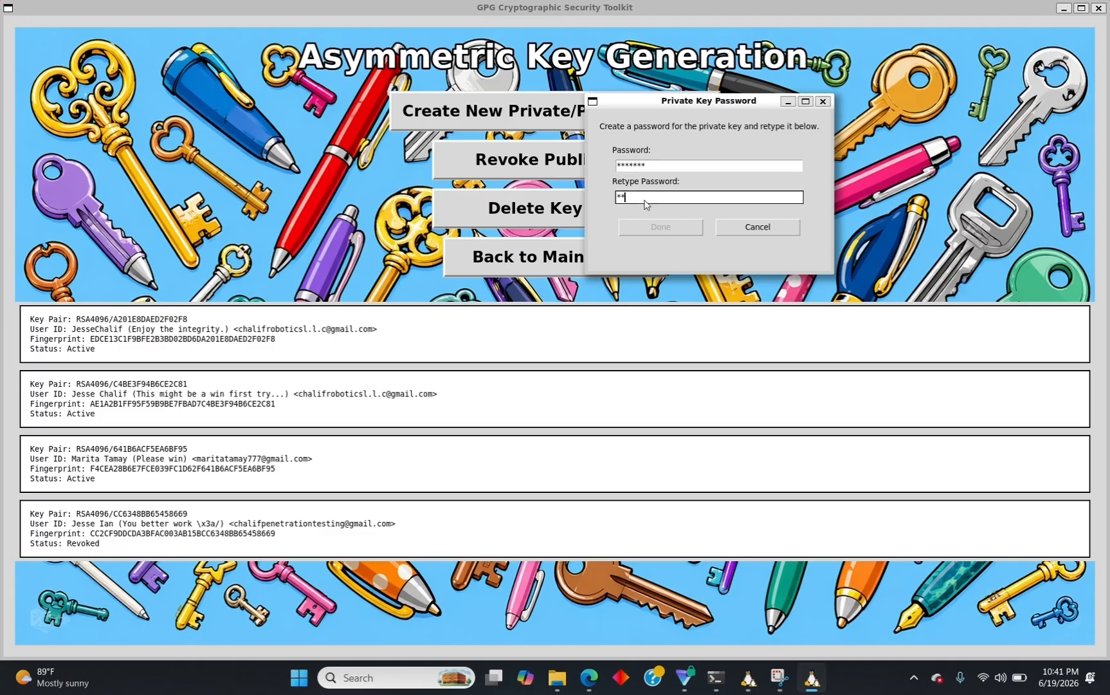
pyautogui.write('*')
pyautogui.click(657, 227)
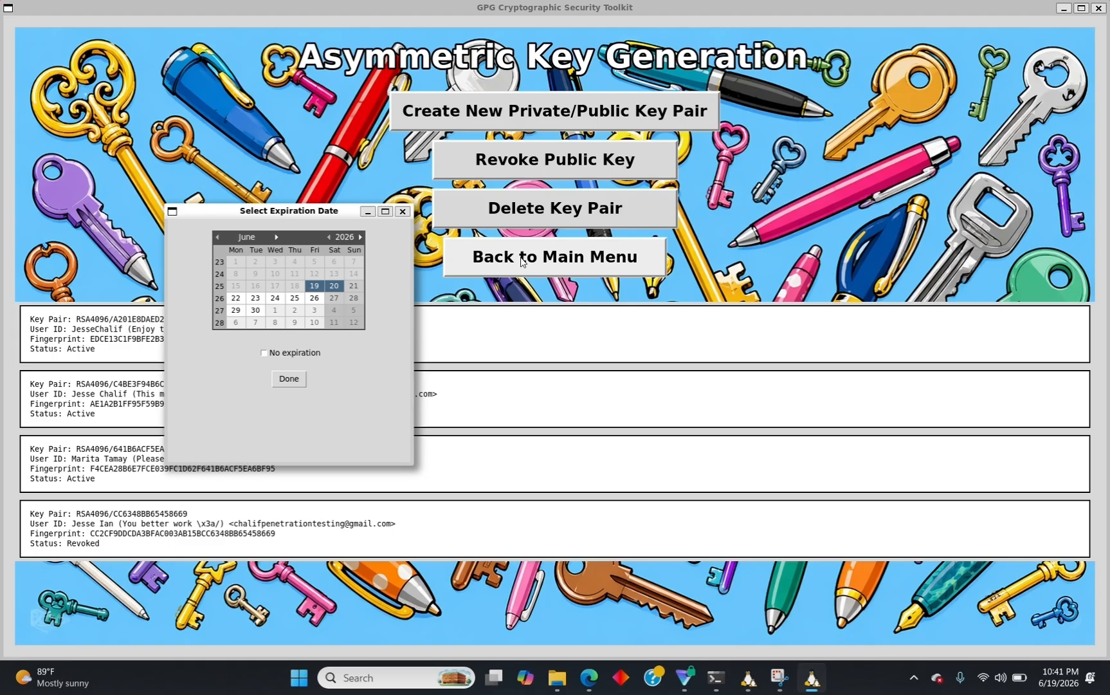
pyautogui.click(263, 355)
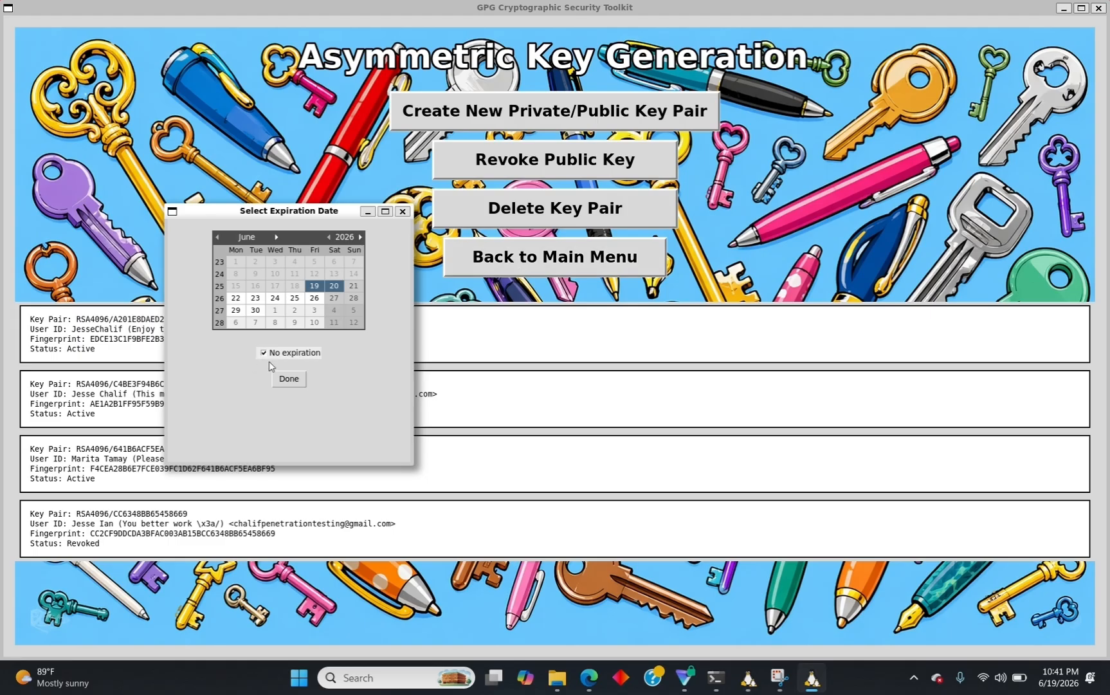
# Confirm no expiration, then enter the key owner's real name and e-mail address.
pyautogui.click(289, 380)
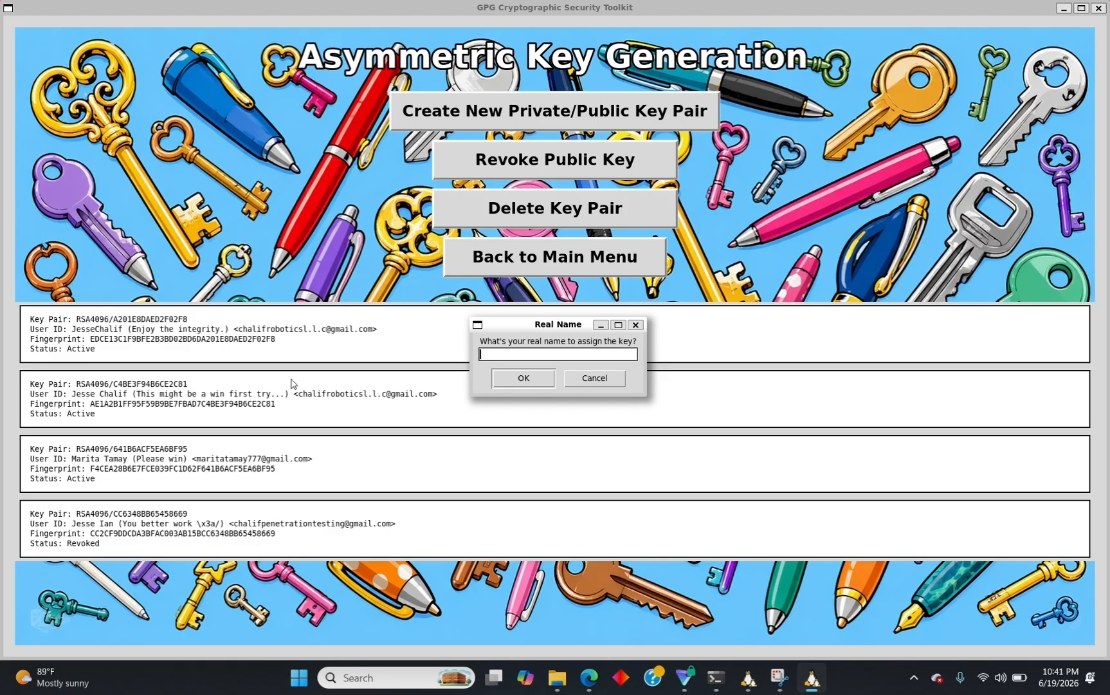
pyautogui.write('John Doe')
pyautogui.click(511, 385)
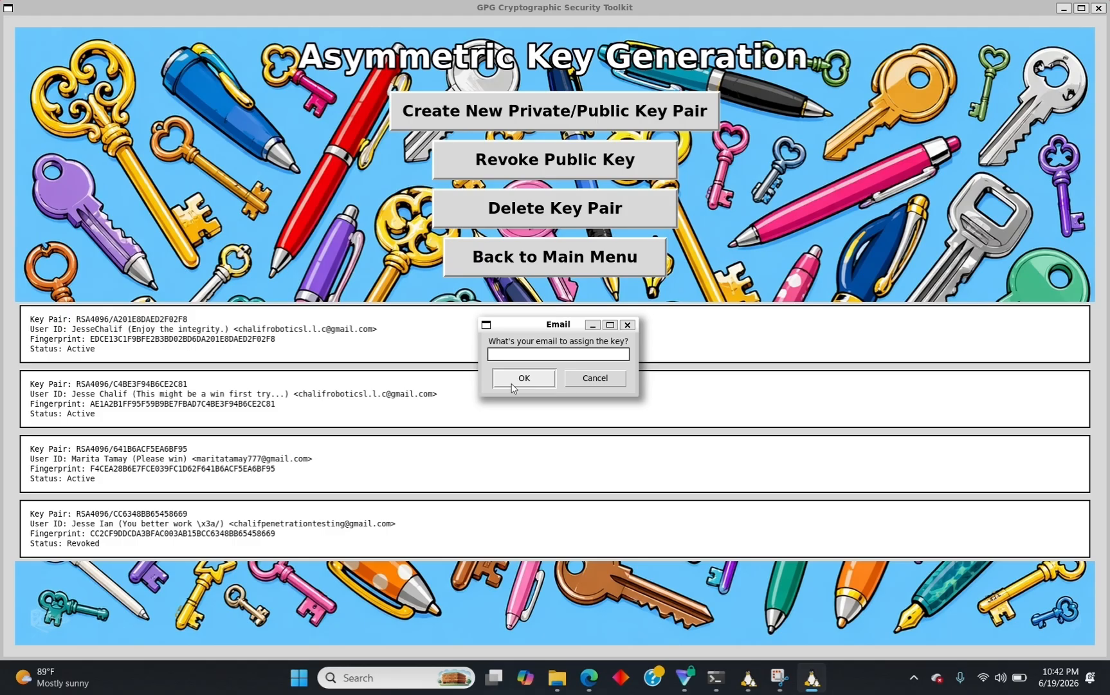
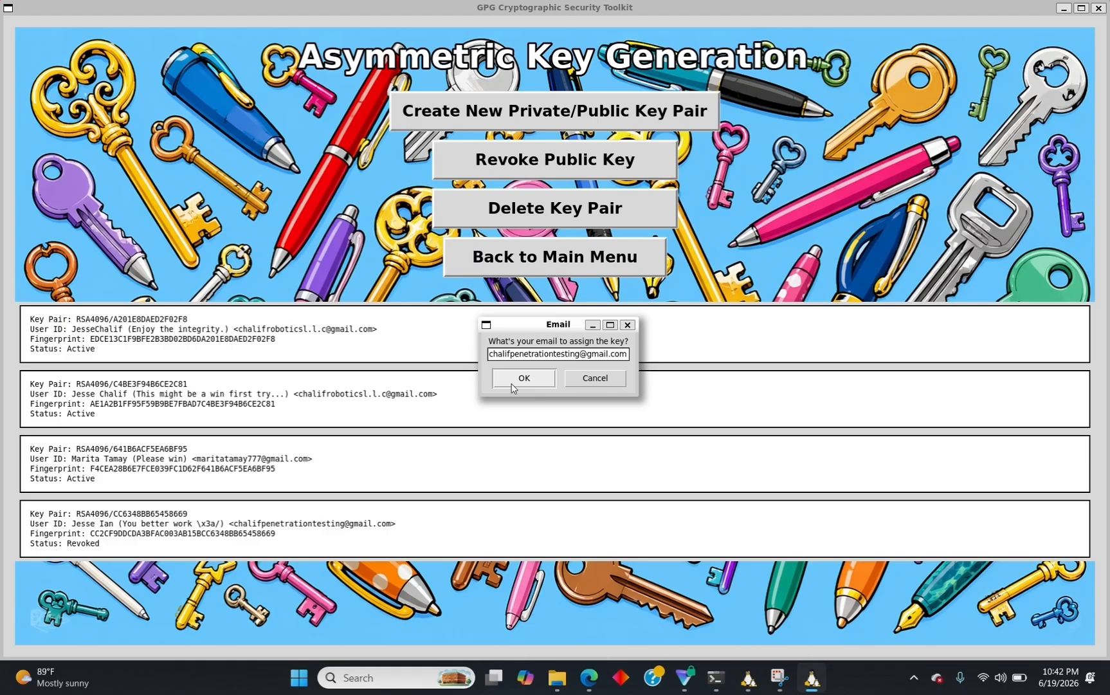
pyautogui.click(513, 385)
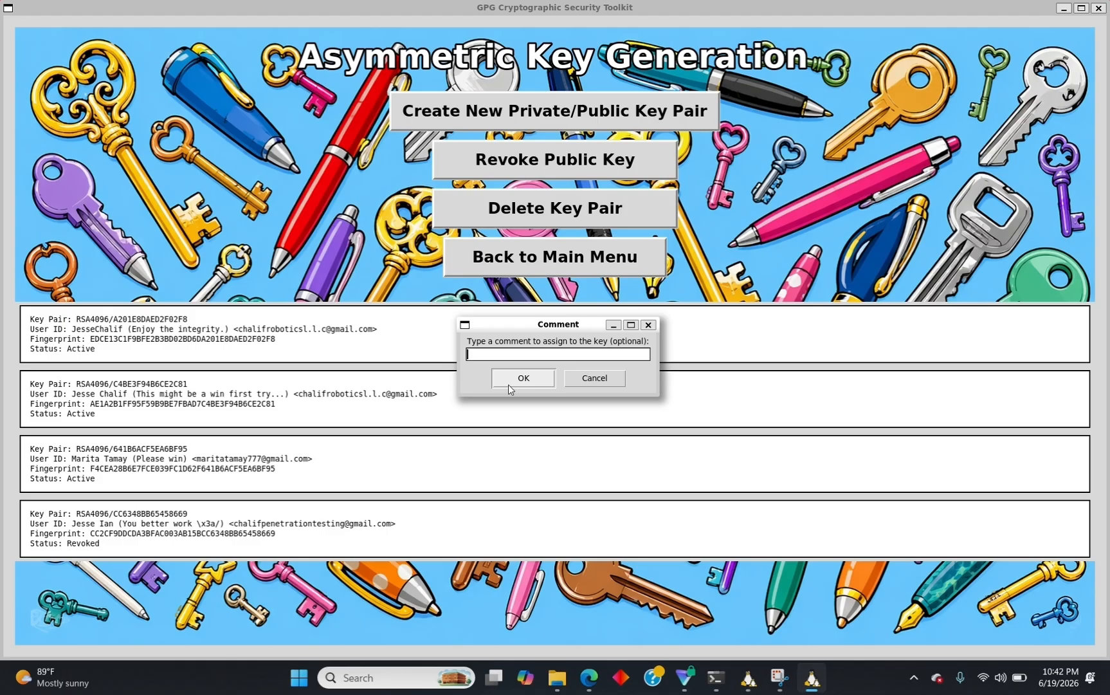
# Enter the key comment 'GPG Security Toolkit demo key', correcting typos along the way.
pyautogui.write('GPG')
pyautogui.write('Aecyr')
pyautogui.press('BackSpace')
pyautogui.press('BackSpace')
pyautogui.press('BackSpace')
pyautogui.press('BackSpace')
pyautogui.press('BackSpace')
pyautogui.press('BackSpace')
pyautogui.write('Security Toolkit demo ket')
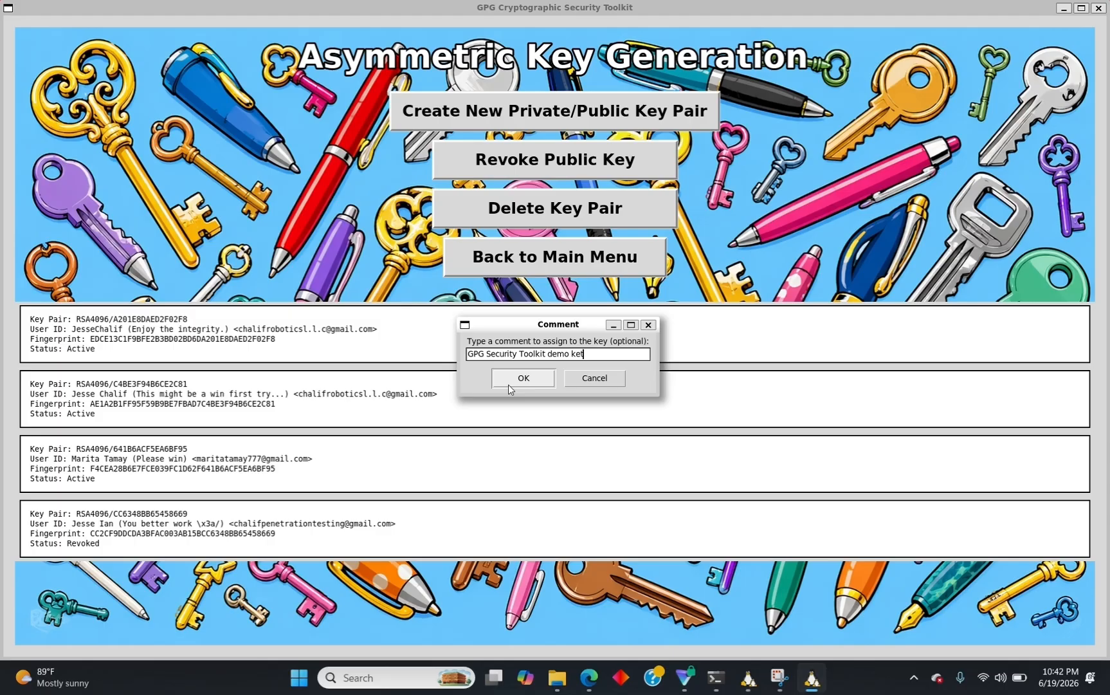
pyautogui.press('BackSpace')
pyautogui.write('y')
# Submit the comment to generate the key pair and acknowledge the 'Keys successfully created' message.
pyautogui.click(510, 385)
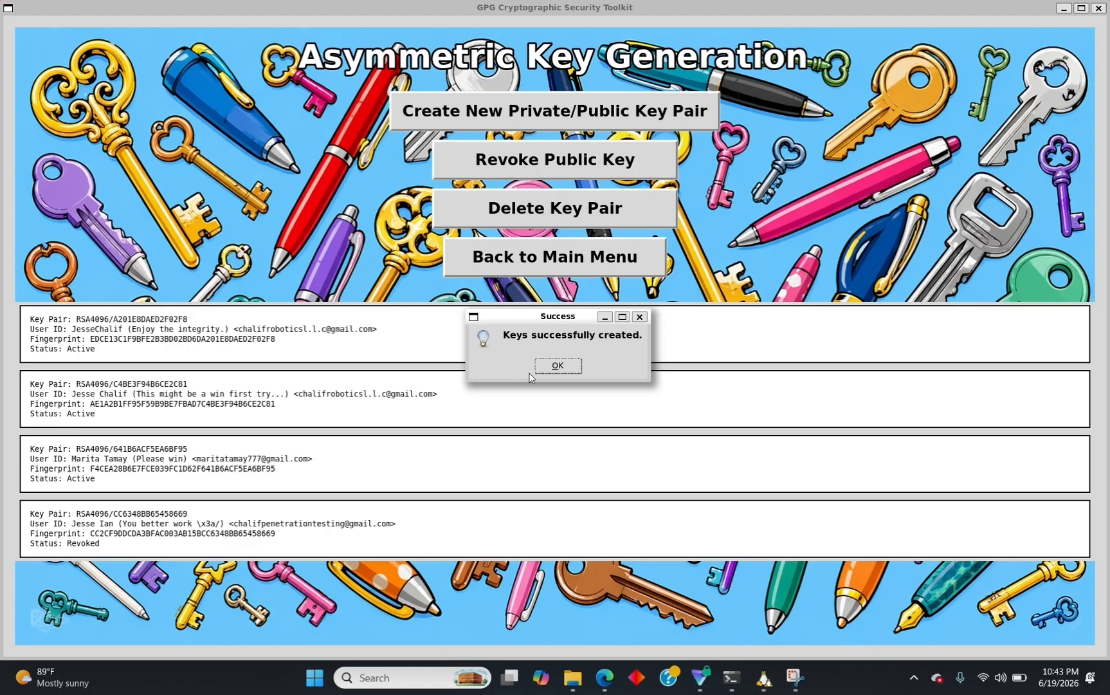
pyautogui.click(559, 366)
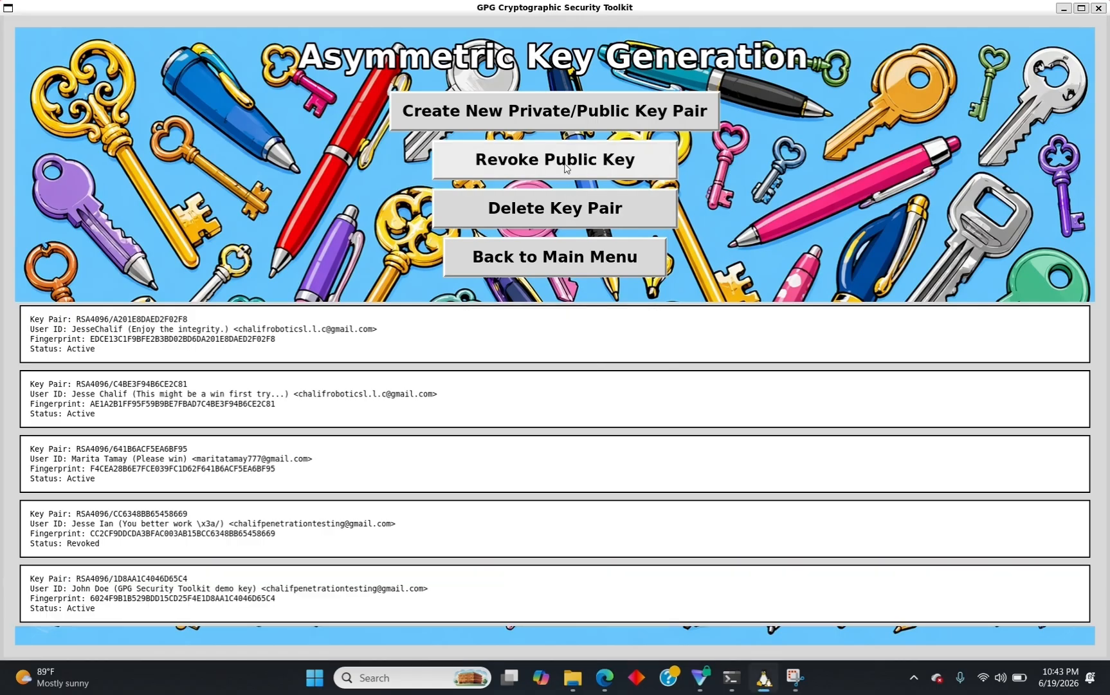
# Revoke the third RSA4096 public key so its status shows Revoked.
pyautogui.click(566, 168)
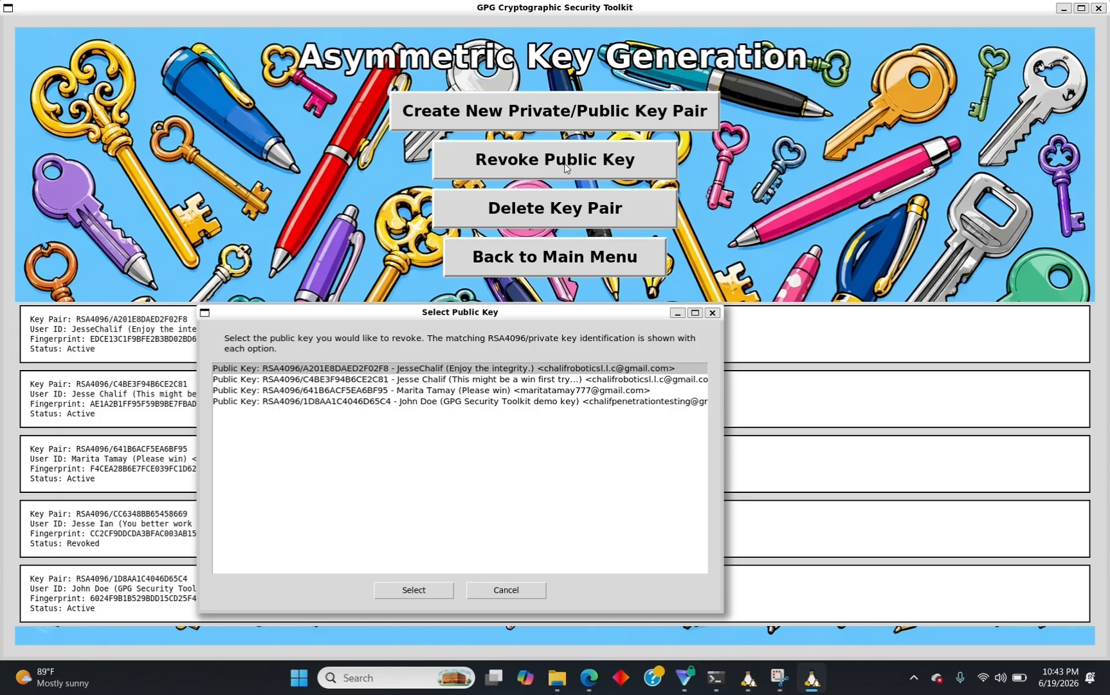
pyautogui.click(417, 390)
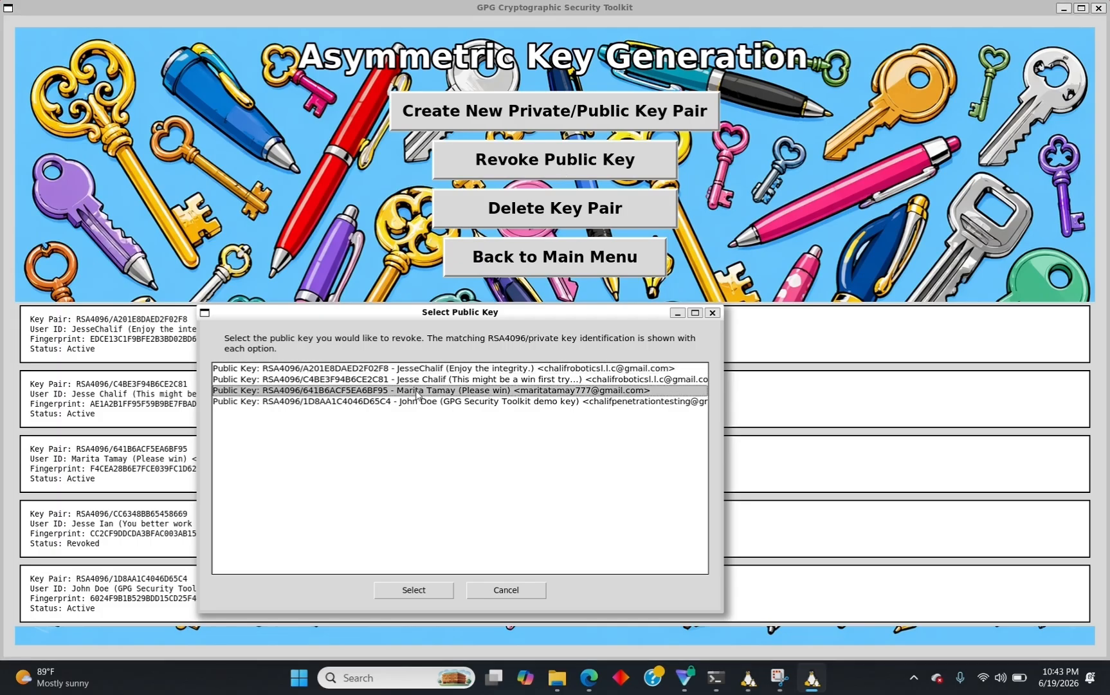
pyautogui.click(414, 589)
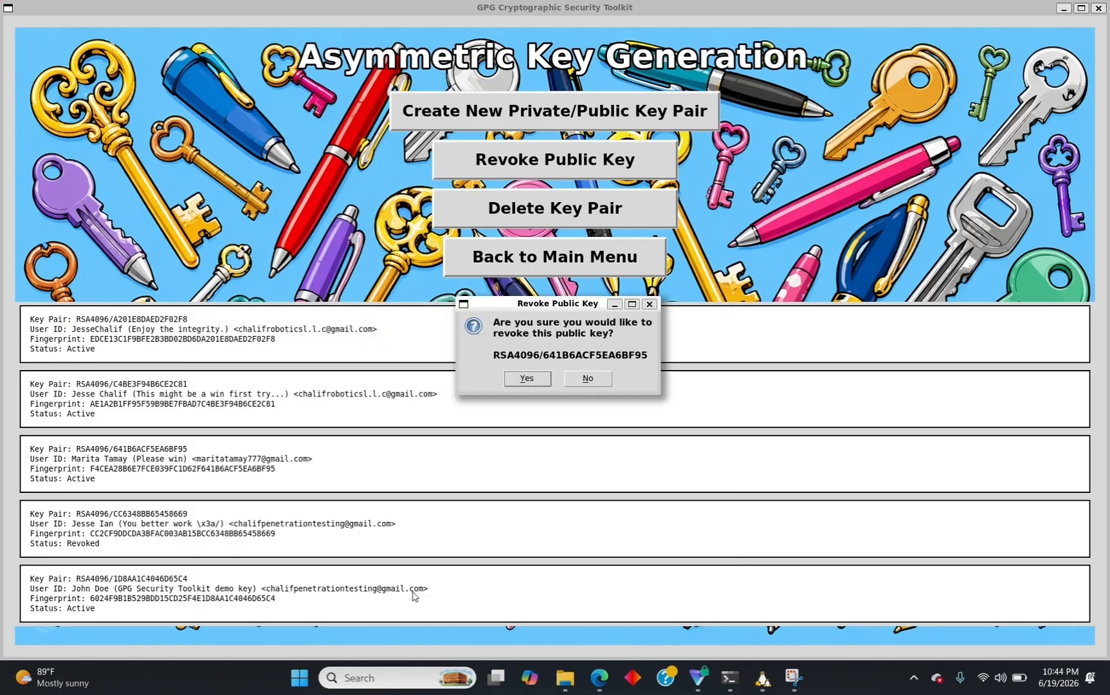
pyautogui.click(527, 378)
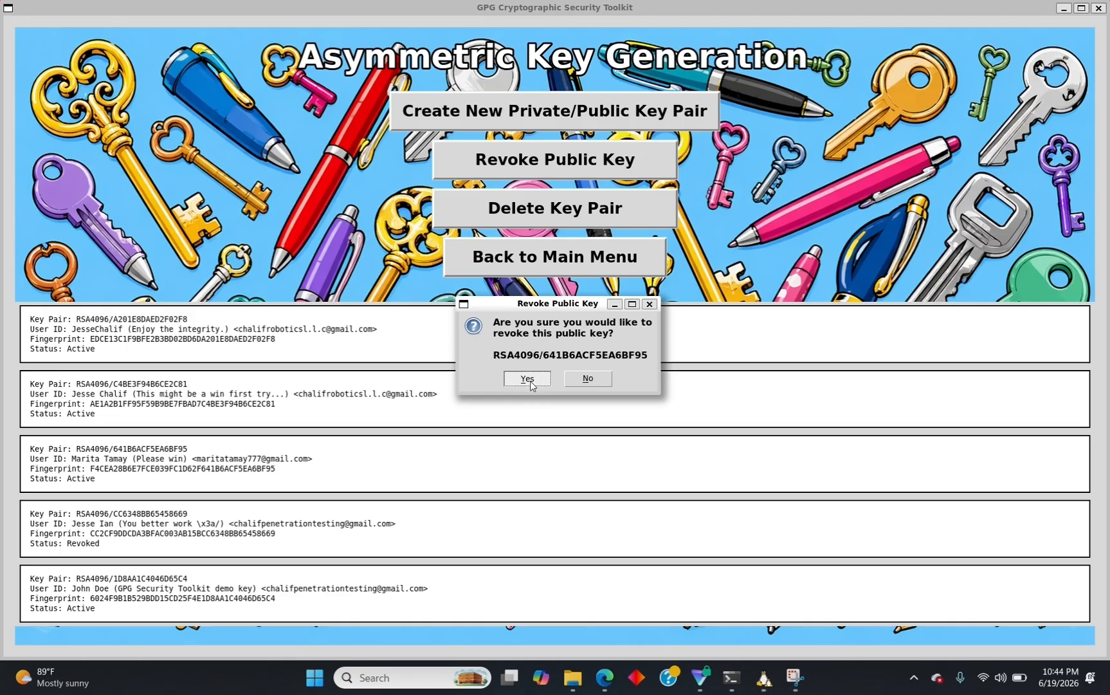
pyautogui.click(538, 378)
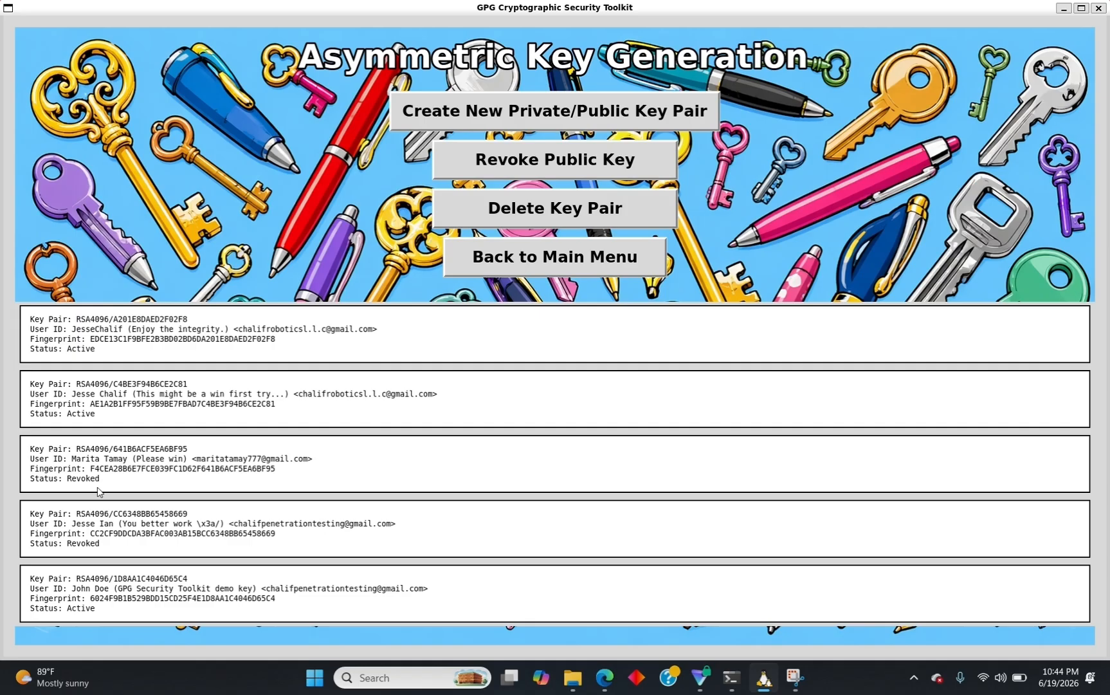
# Leave key management and go back to the main menu.
pyautogui.click(478, 268)
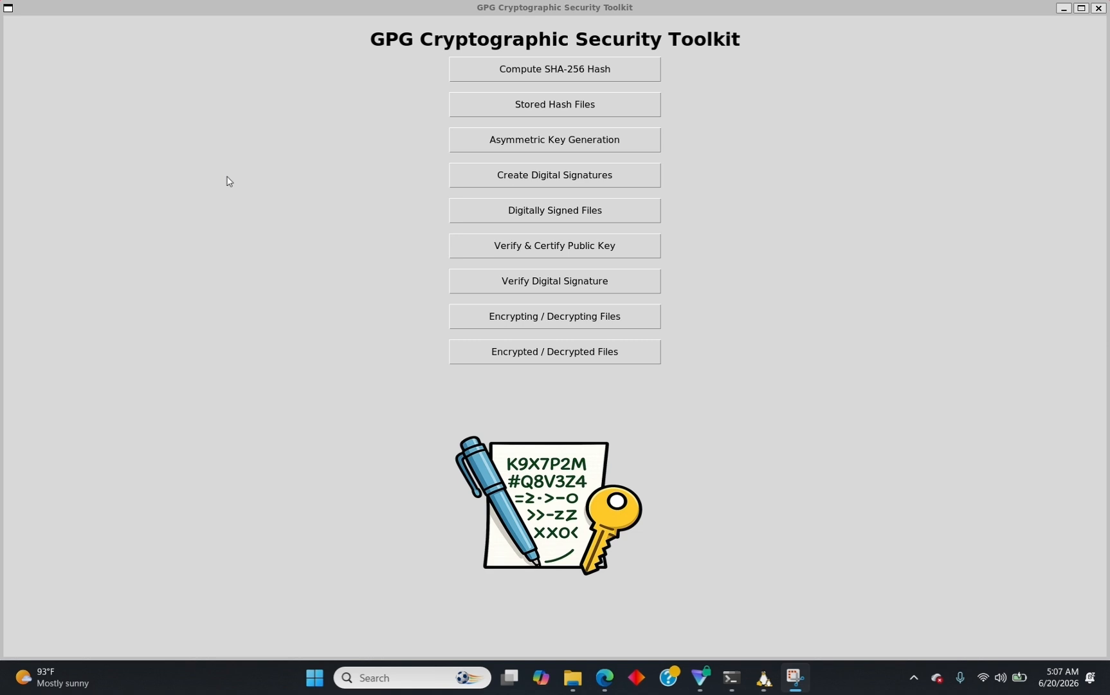
# On Create Digital Signatures, pick the RSA4096 demo key ending D65C4 for signing a hash file.
pyautogui.click(496, 175)
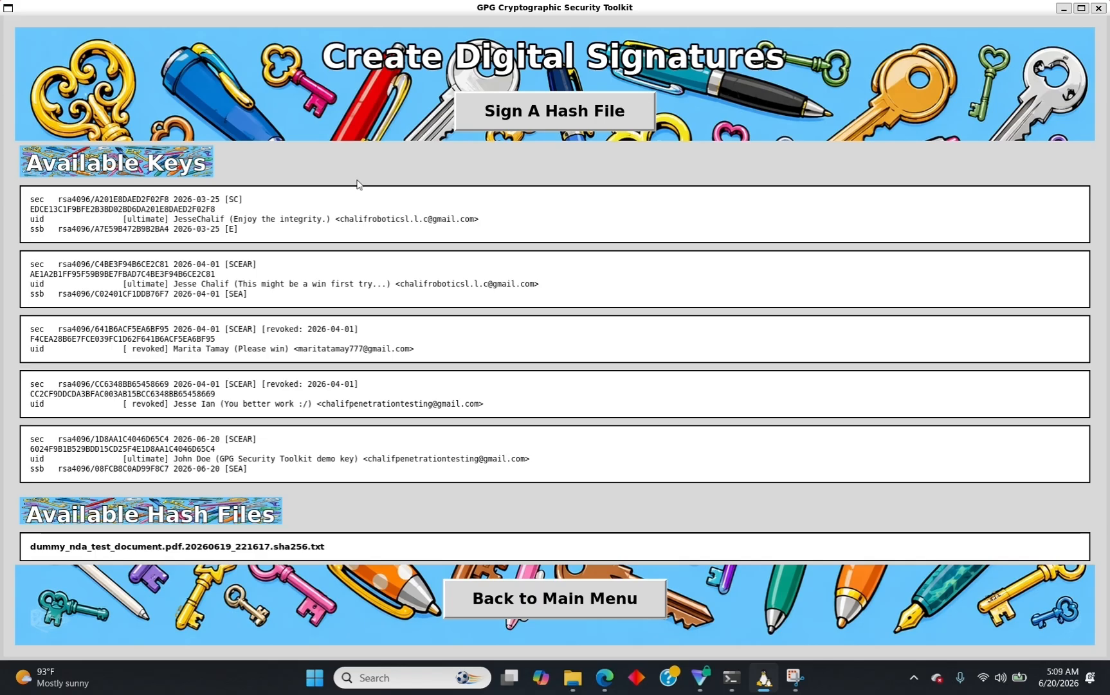
pyautogui.click(541, 115)
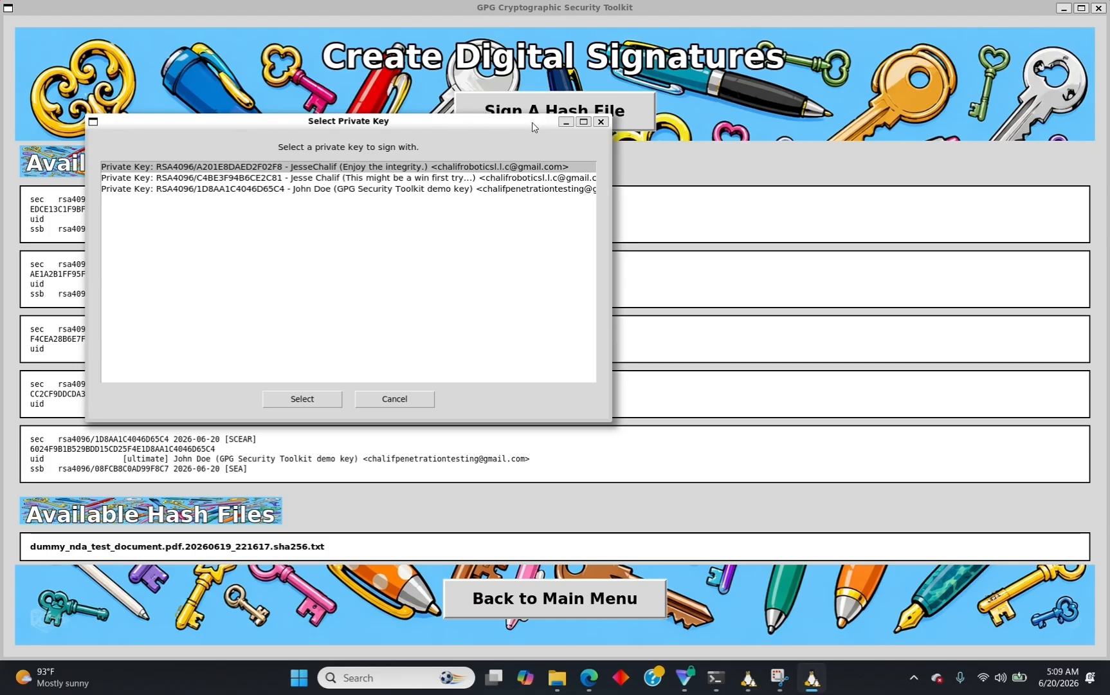
pyautogui.click(286, 189)
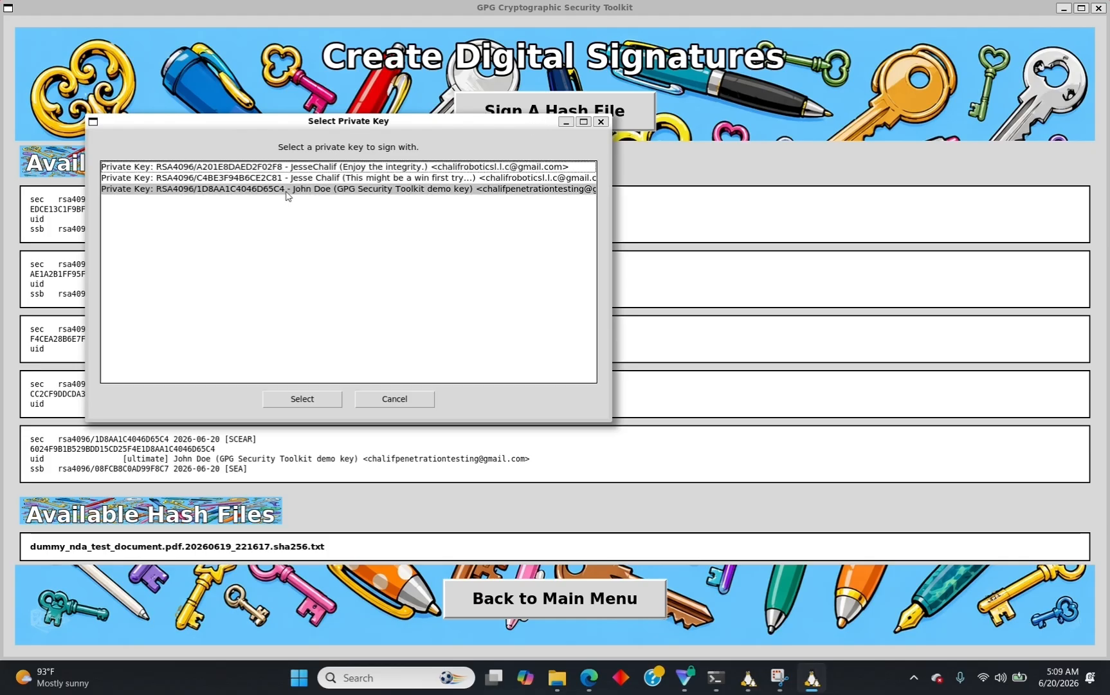
# Accept the demo key and confirm signing the dummy_nda_test_document.pdf .sha256.txt hash file.
pyautogui.click(306, 398)
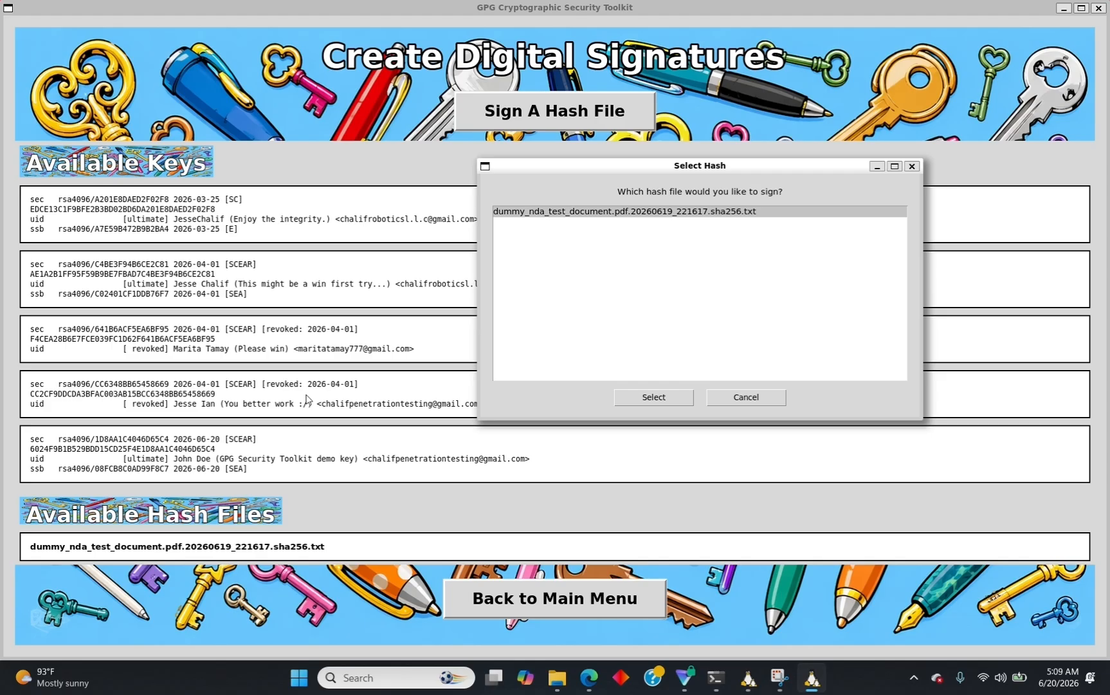
pyautogui.click(645, 396)
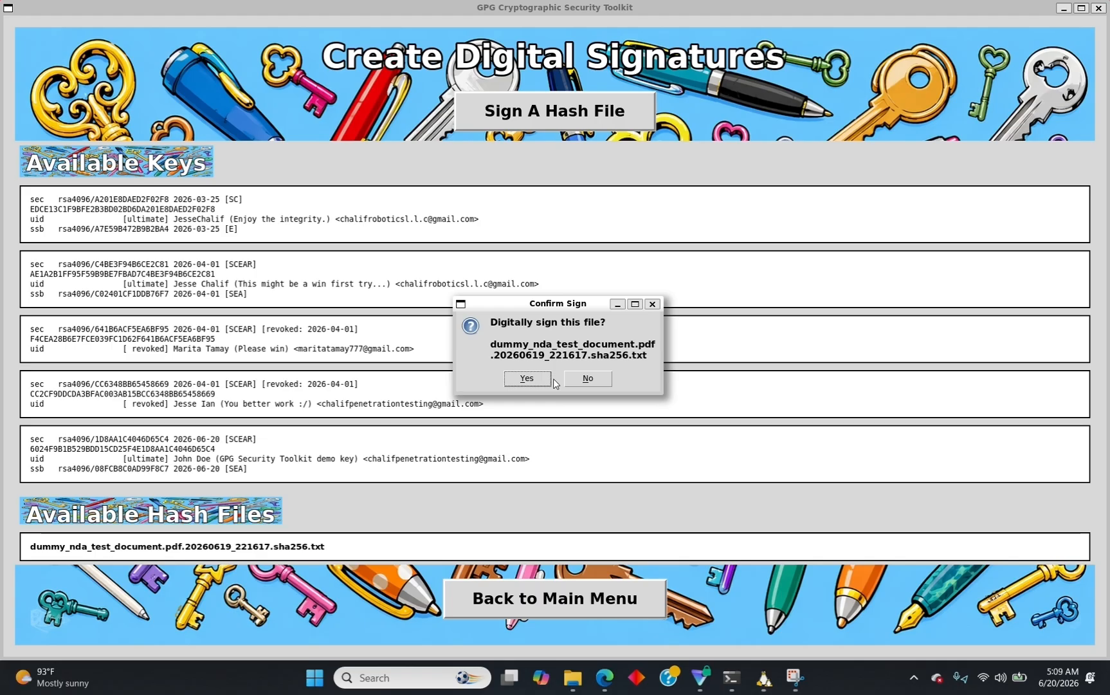
pyautogui.click(533, 379)
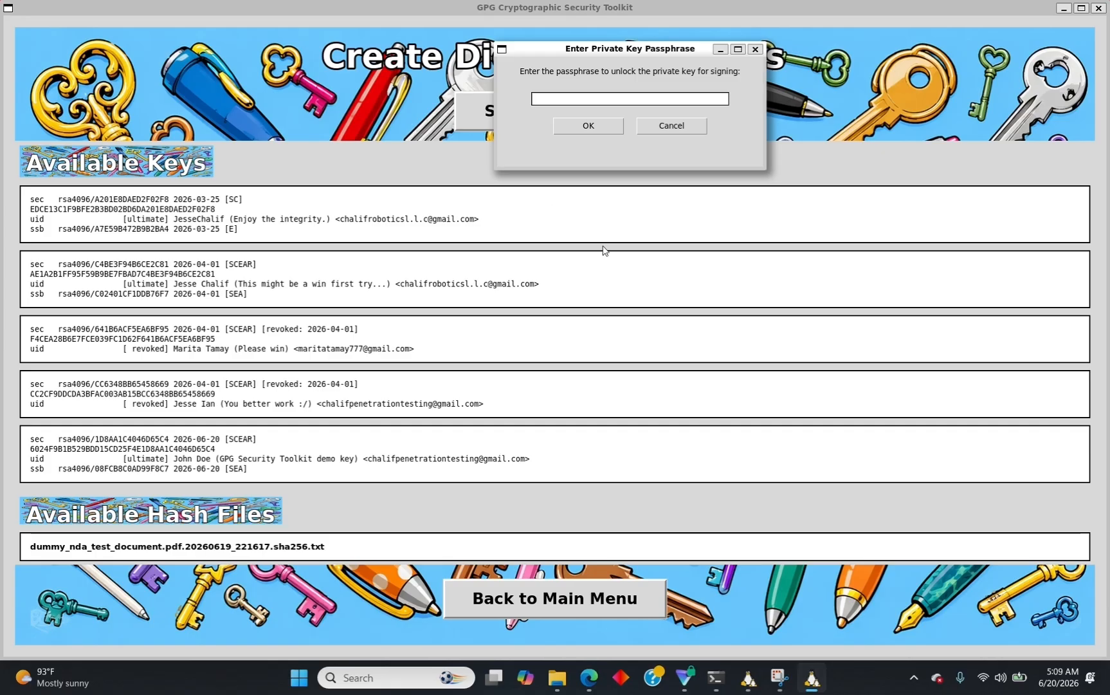
# Enter the private key passphrase to sign and verify the hash file.
pyautogui.write('*******')
pyautogui.click(574, 128)
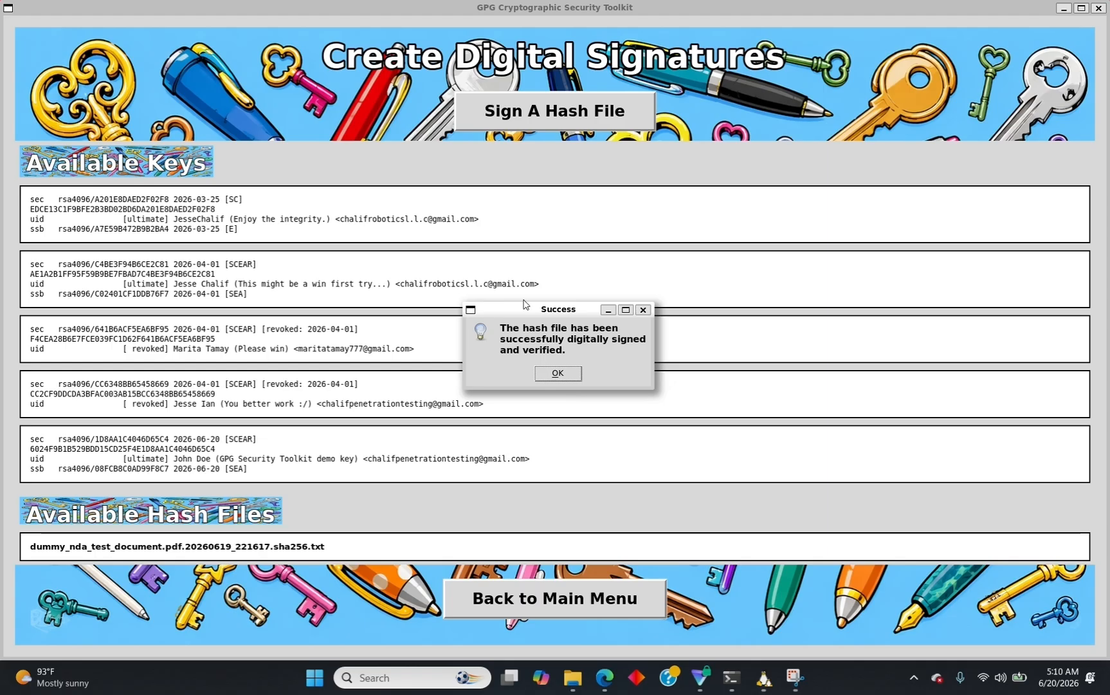
# Dismiss the success message and view Digitally Signed Files listing the new .sha256.txt.asc signature.
pyautogui.click(565, 372)
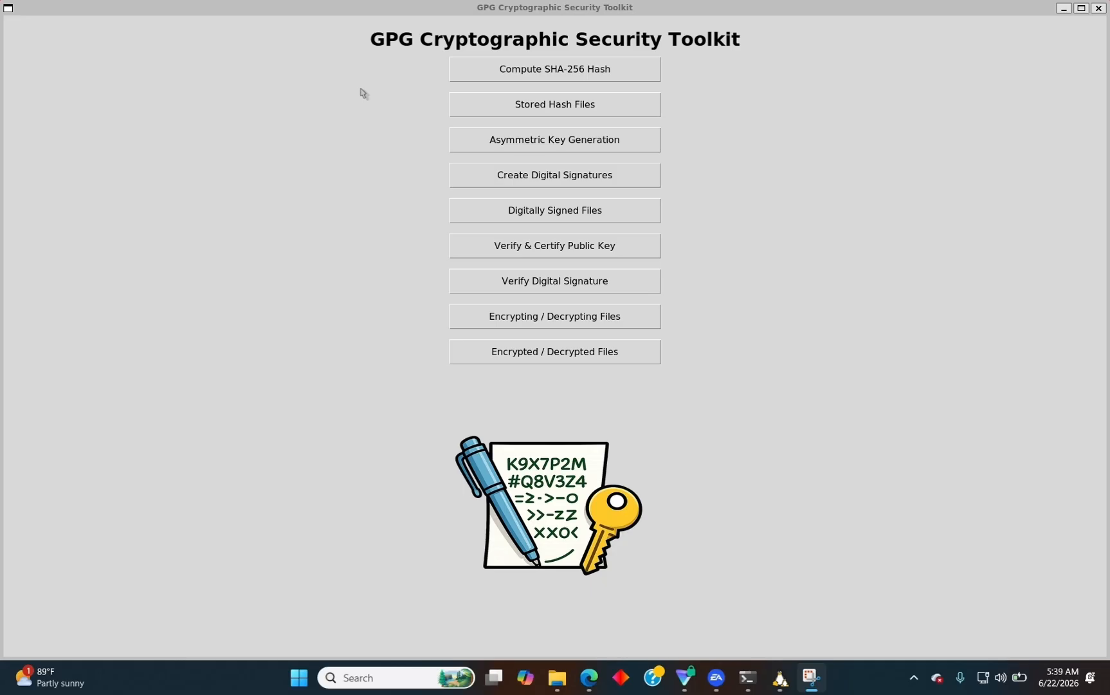
pyautogui.click(505, 209)
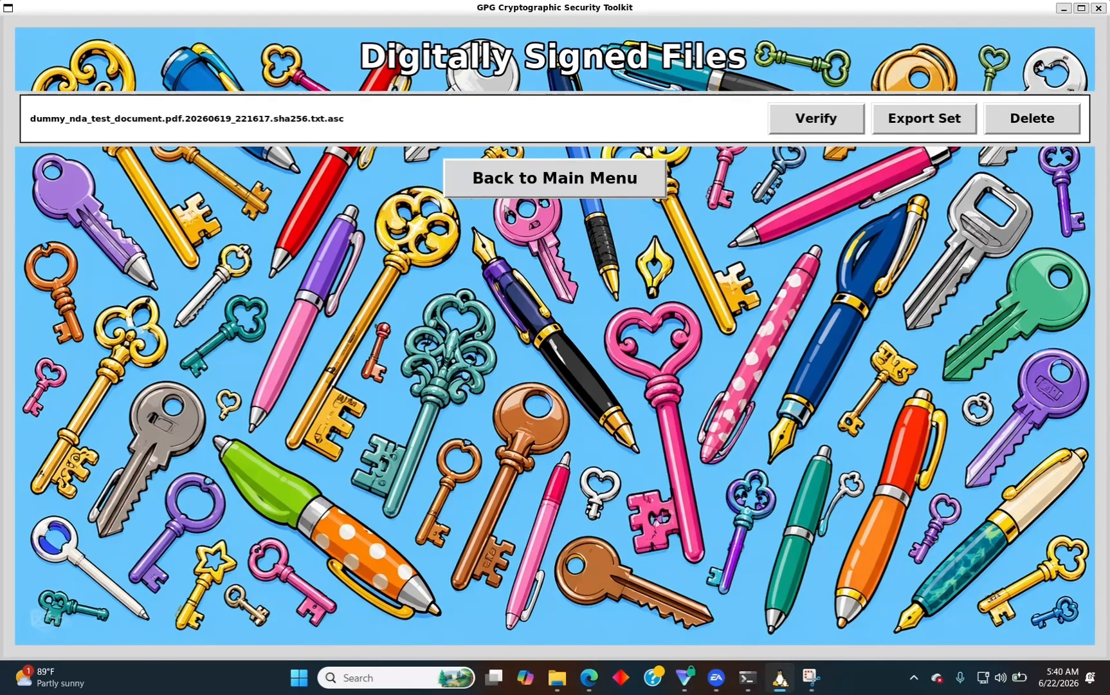
pyautogui.click(802, 129)
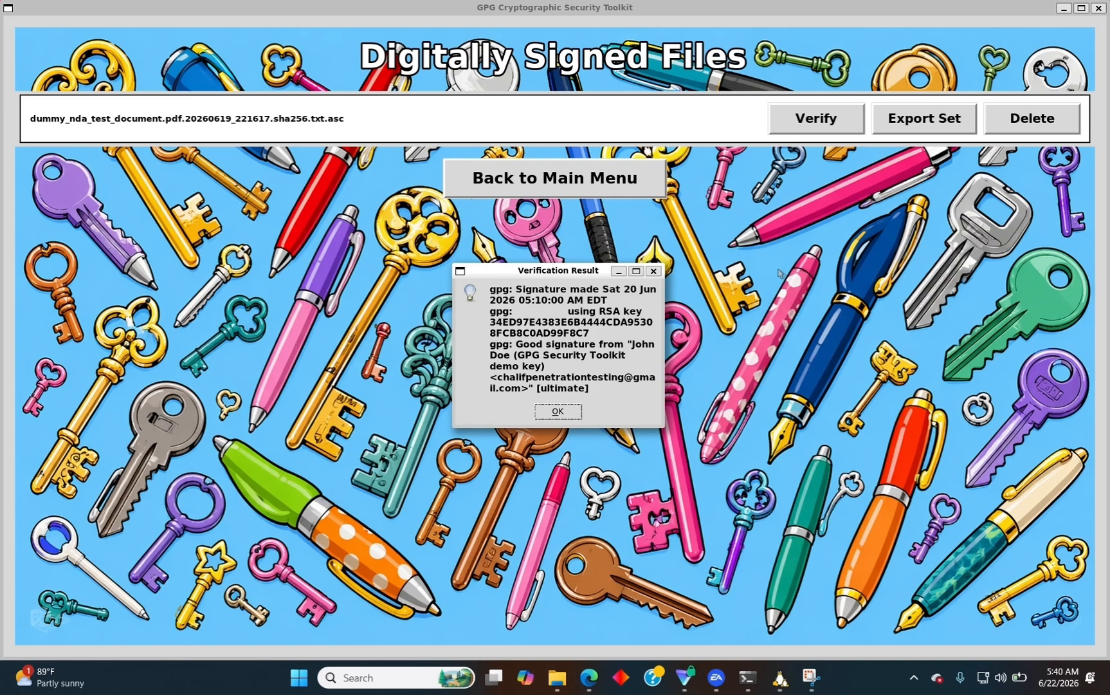
pyautogui.click(554, 413)
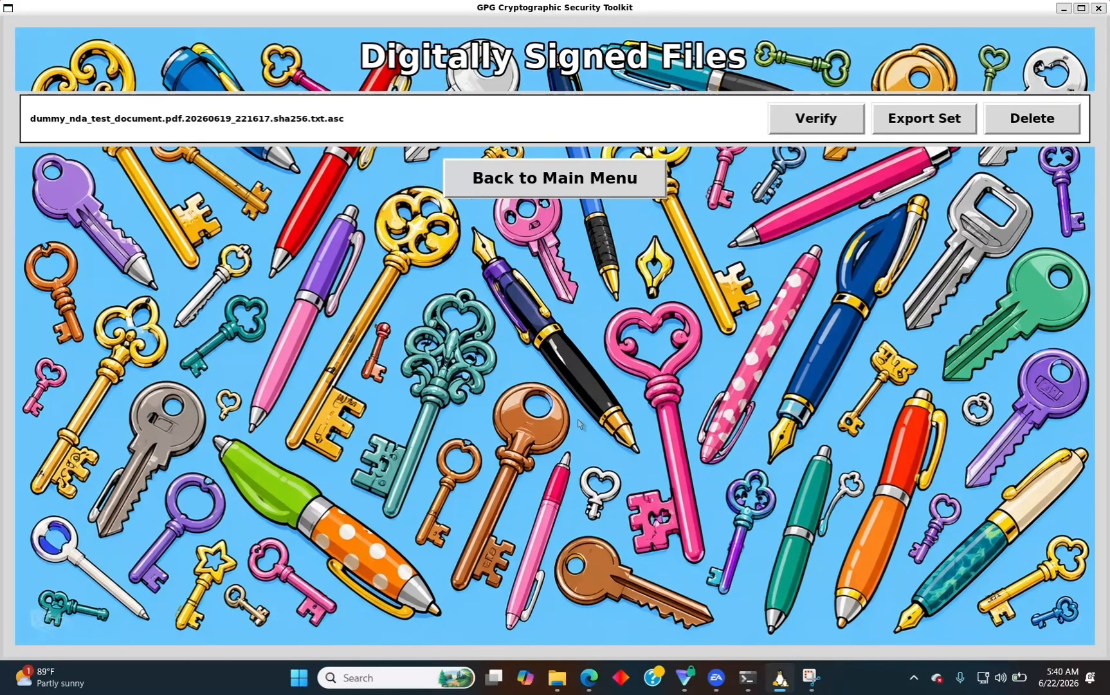
# Export the hash, signature and public key set to Downloads, check the folder, and return to Gmail.
pyautogui.click(928, 119)
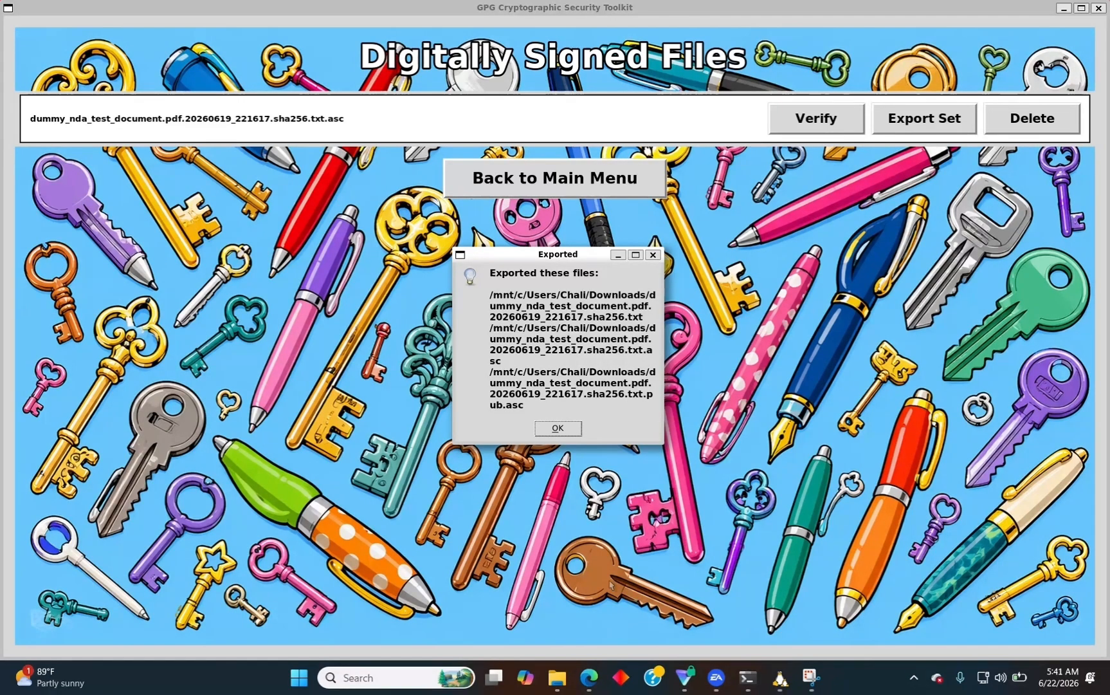
pyautogui.click(557, 427)
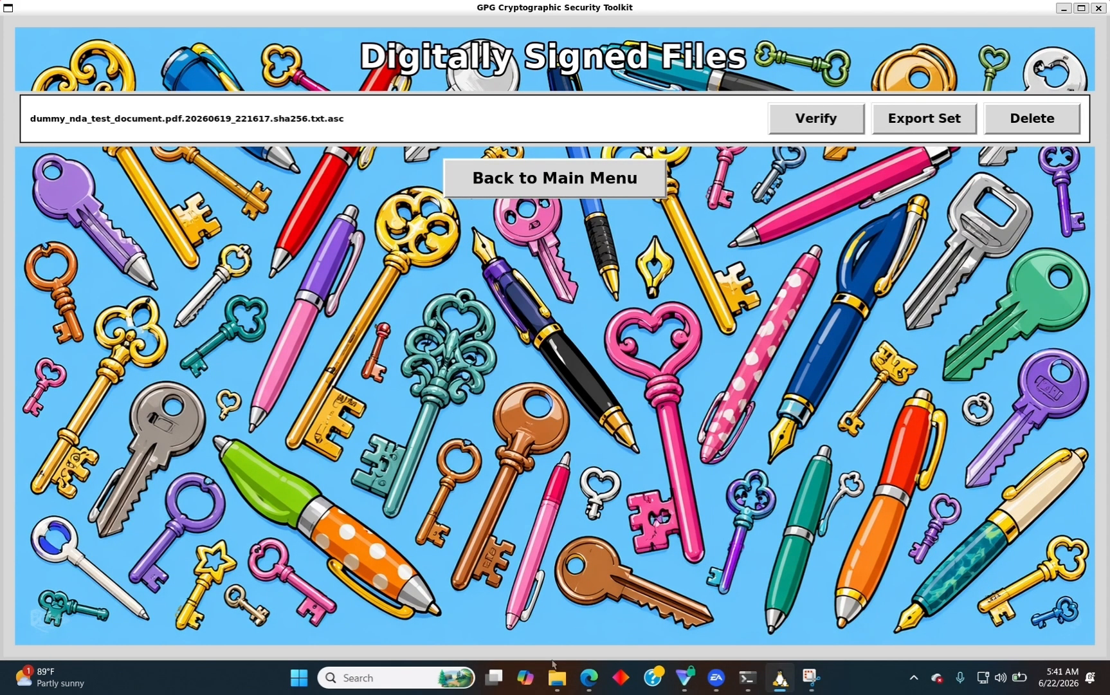
pyautogui.click(557, 677)
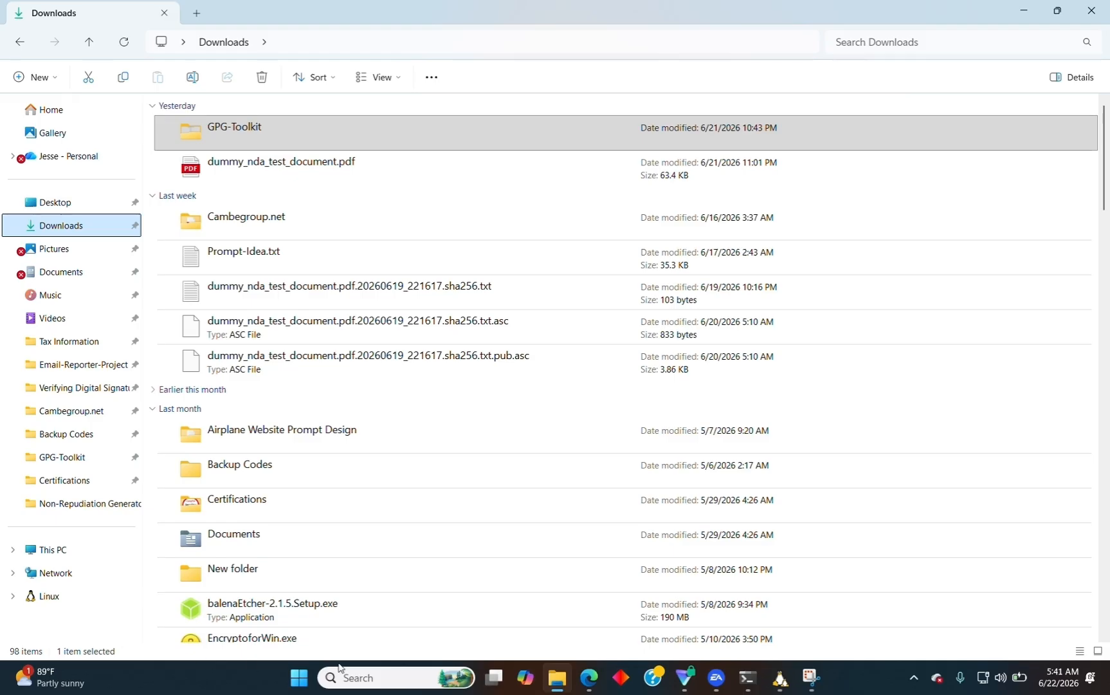
pyautogui.click(590, 679)
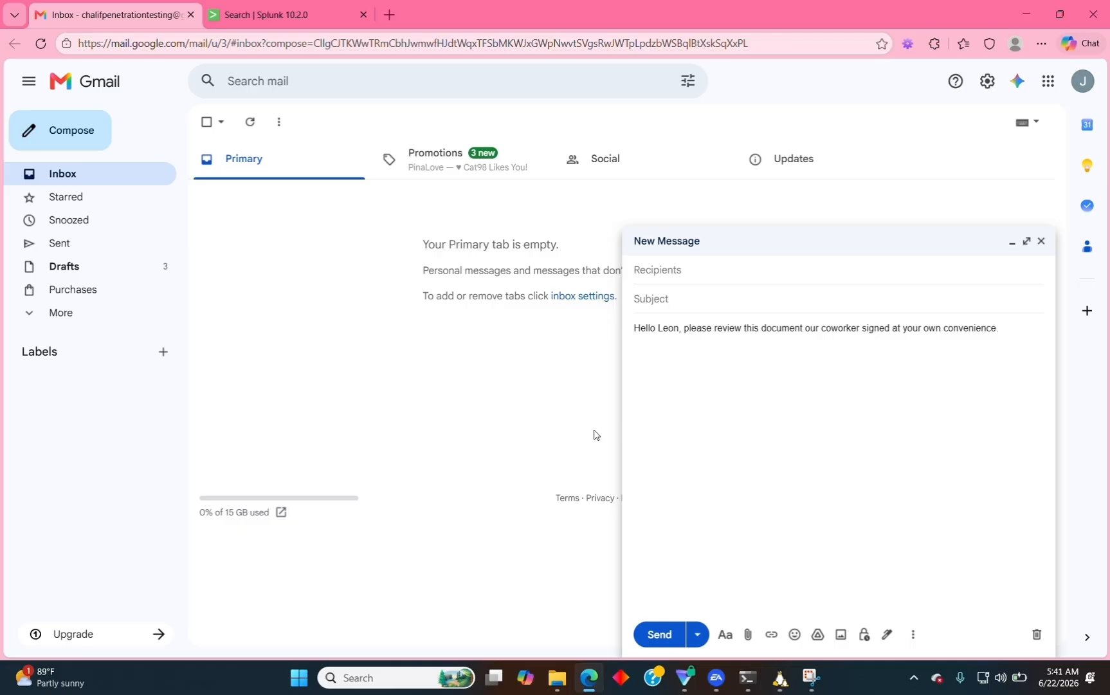
# Add the recipient from the contact suggestions and enter the subject NDA Document.
pyautogui.click(674, 268)
pyautogui.write('chal')
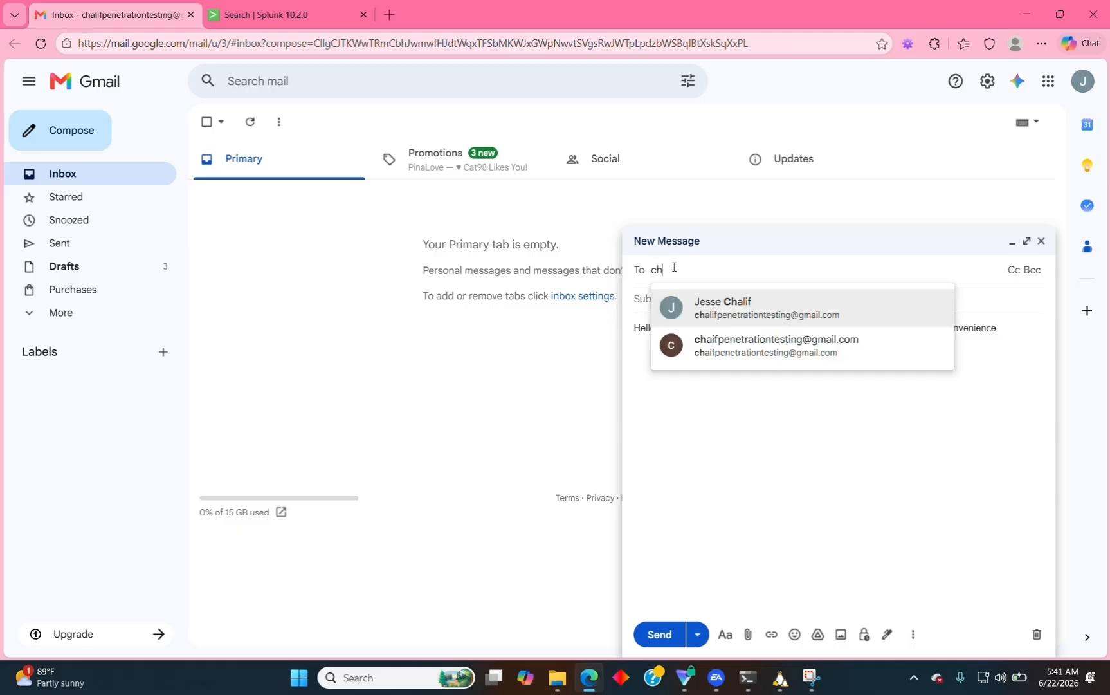
pyautogui.click(730, 317)
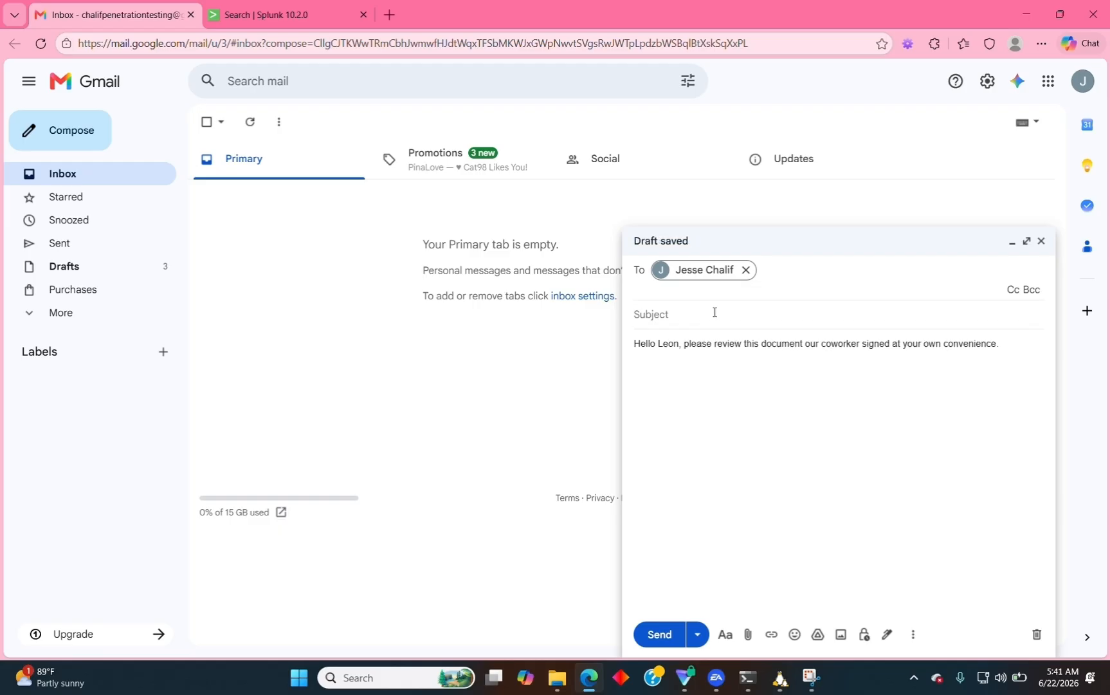
pyautogui.click(716, 311)
pyautogui.write('NDA ')
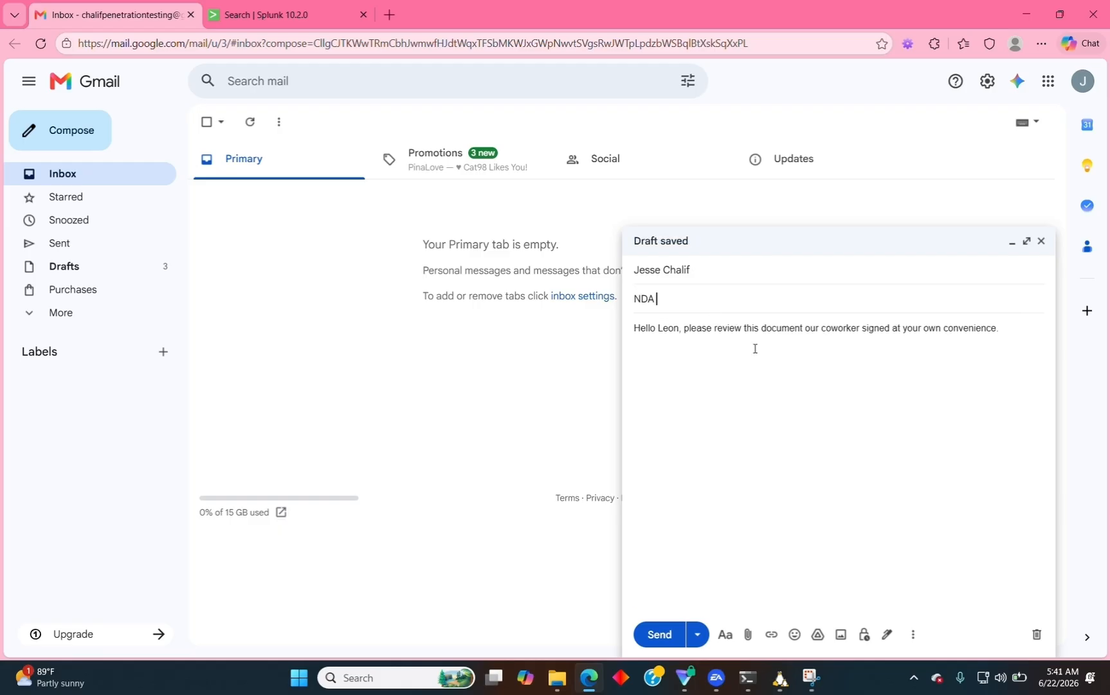
pyautogui.write('Document')
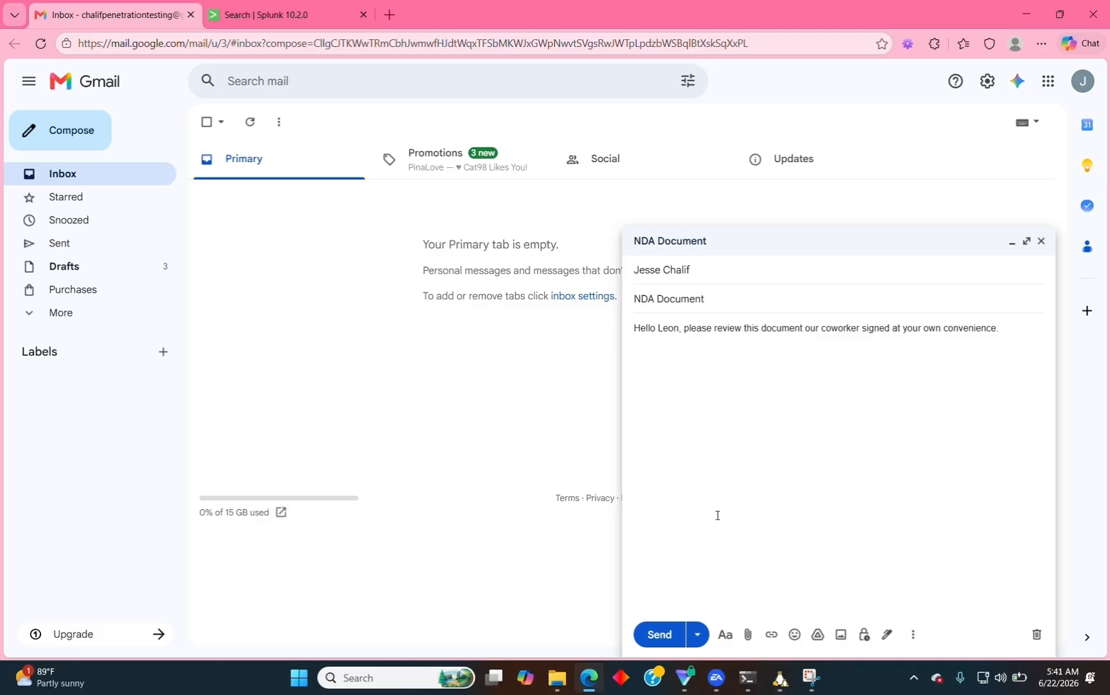
pyautogui.click(717, 514)
# Attach dummy_nda_test_document.pdf, its .asc signature, .pub.asc public key and sha256 hash file from Downloads.
pyautogui.click(749, 635)
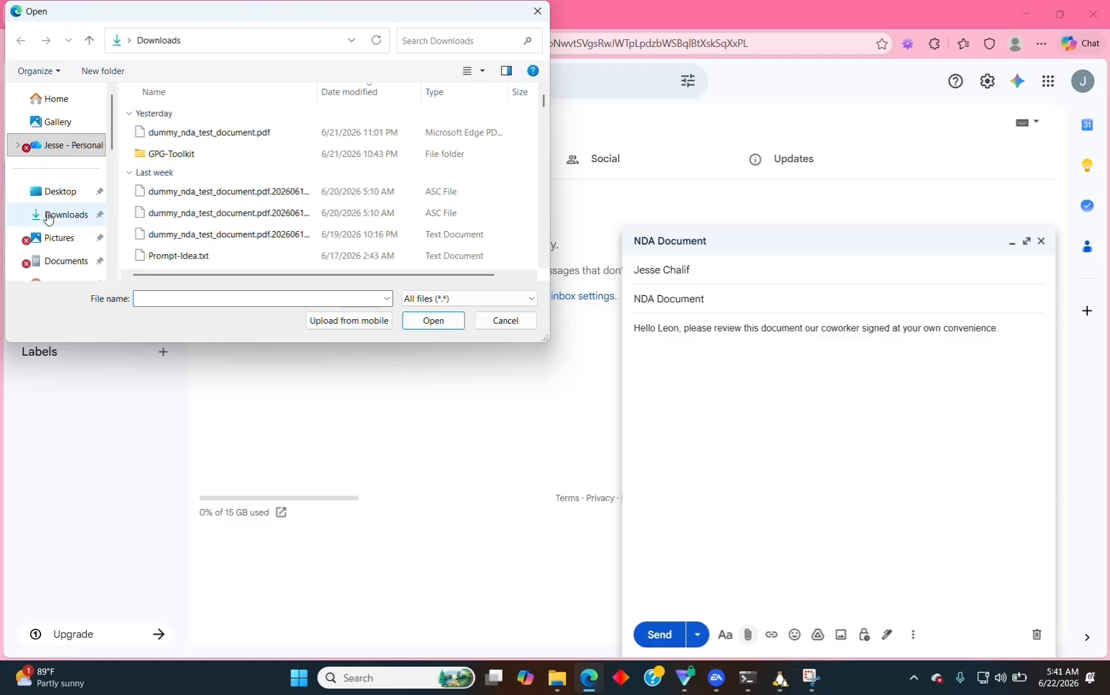
pyautogui.click(49, 217)
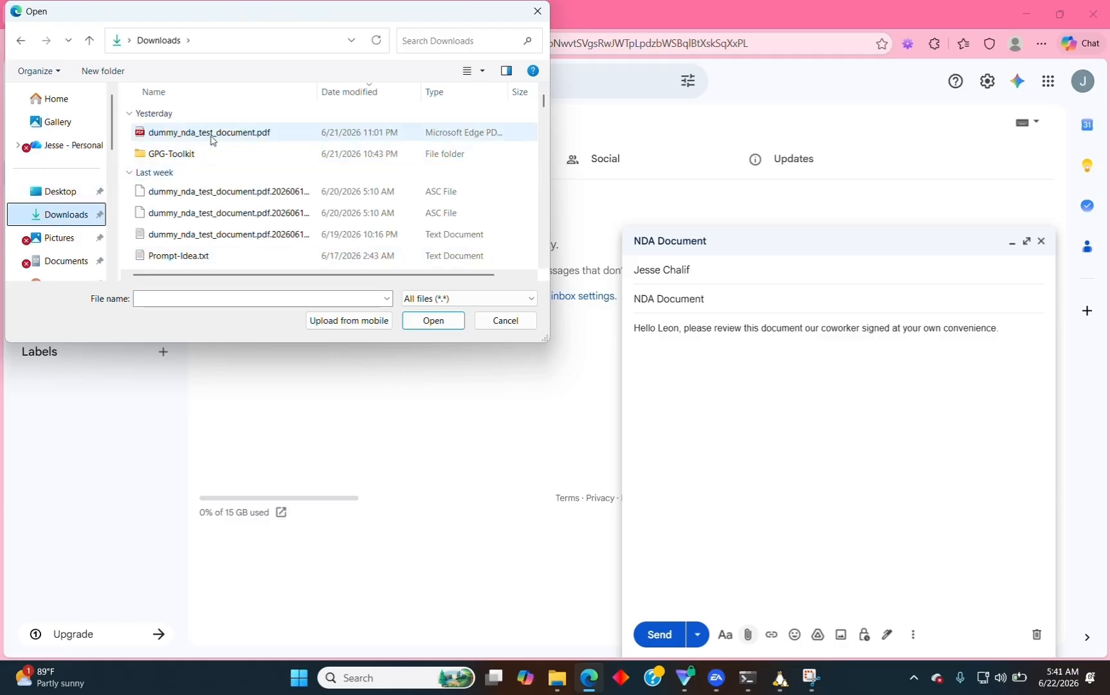
pyautogui.moveTo(213, 137); pyautogui.dragTo(779, 591)
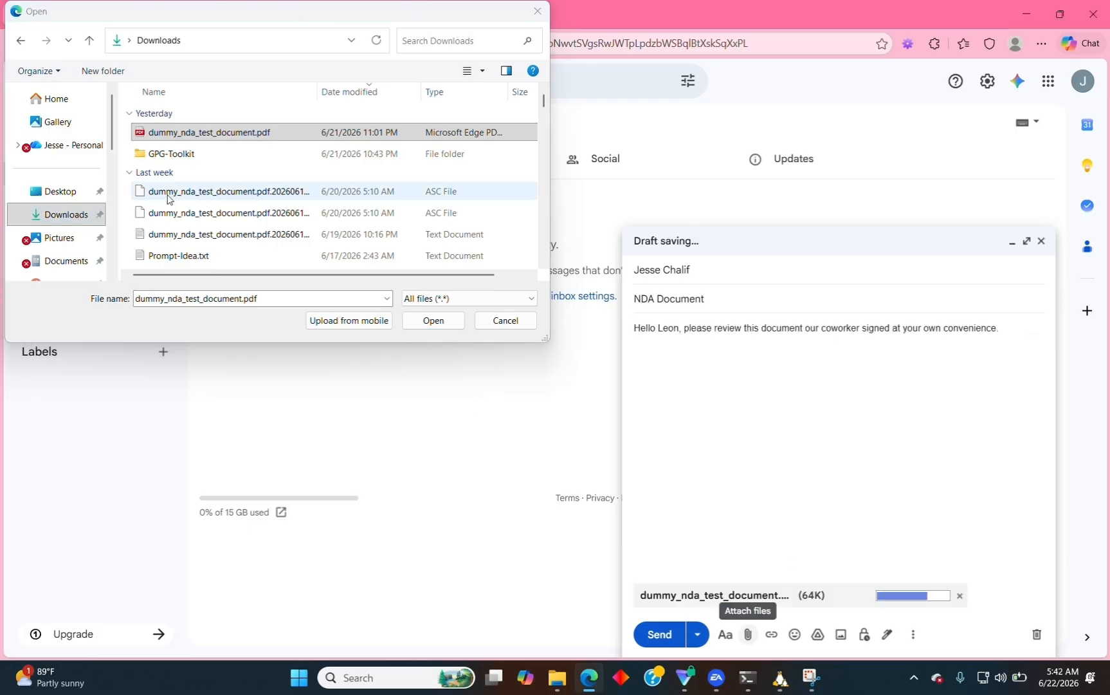
pyautogui.moveTo(183, 195); pyautogui.dragTo(776, 586)
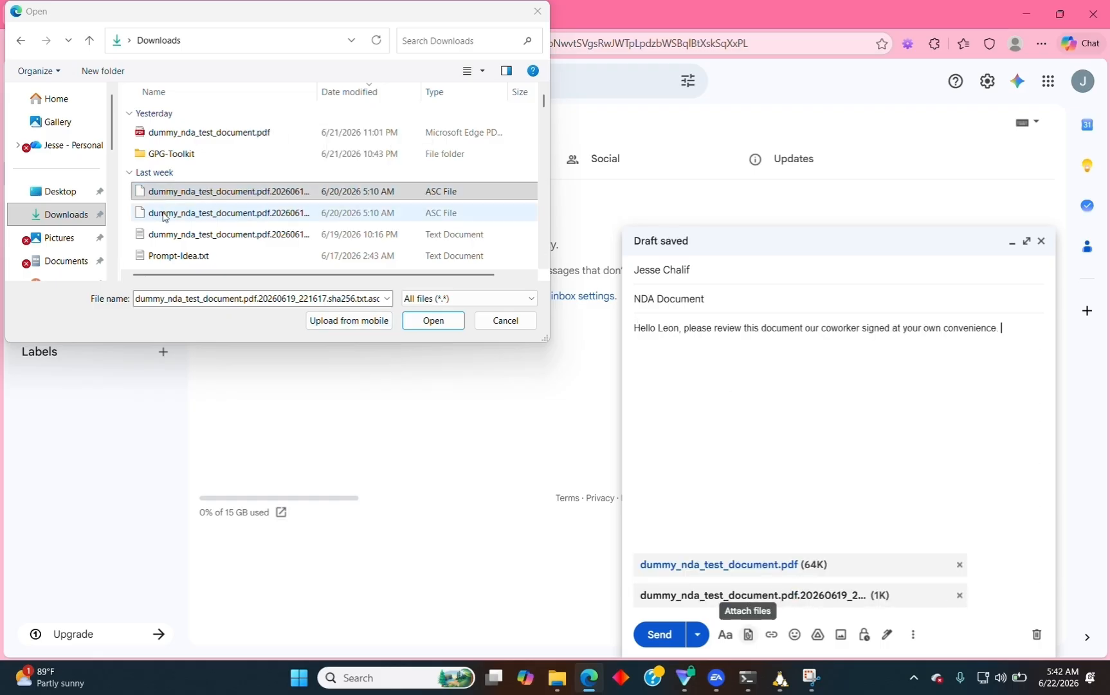
pyautogui.moveTo(164, 216); pyautogui.dragTo(756, 584)
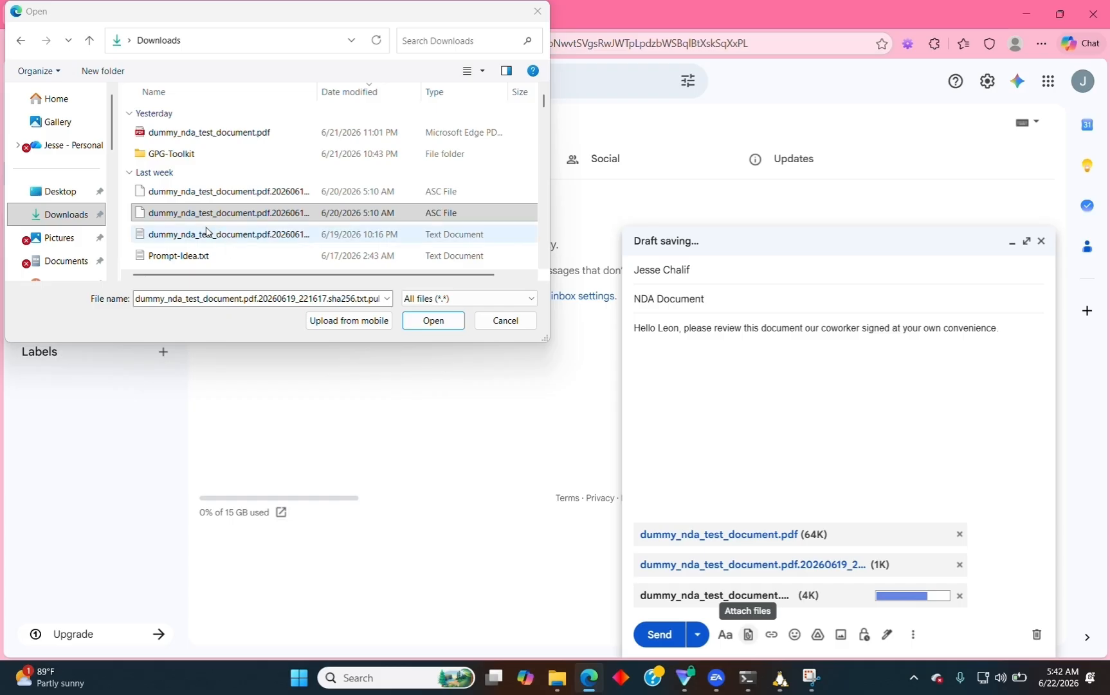
pyautogui.moveTo(200, 237); pyautogui.dragTo(738, 580)
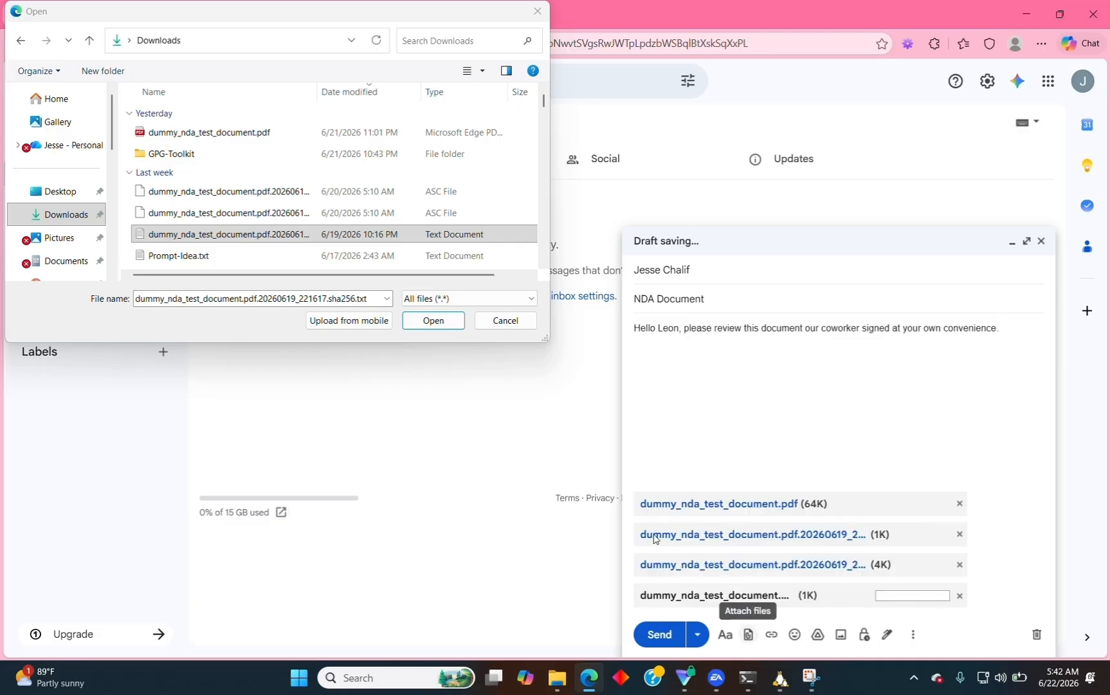
pyautogui.click(435, 321)
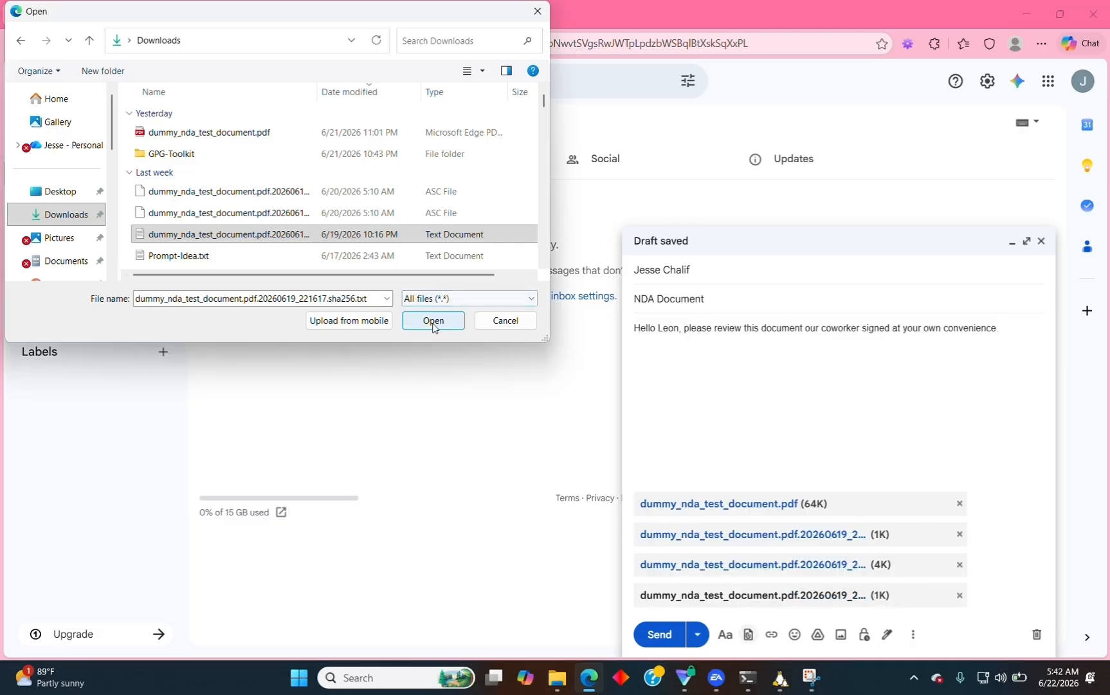
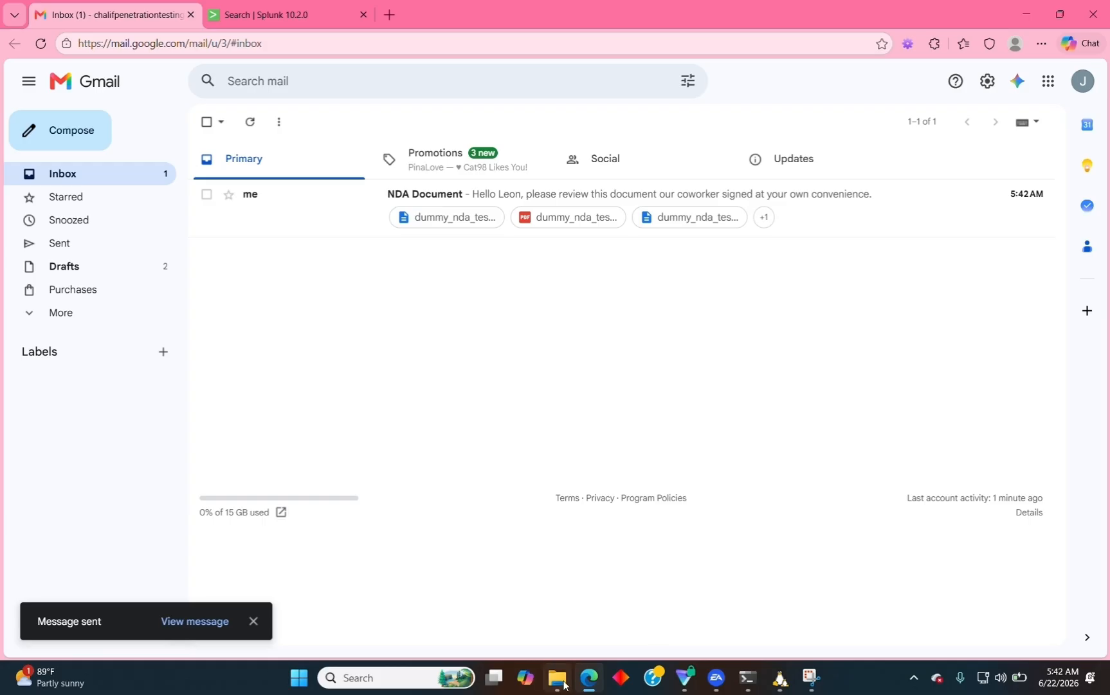
# Delete dummy_nda_test_document.pdf, its sha256 hash file, and both .asc signature and public key files from Downloads.
pyautogui.click(557, 591)
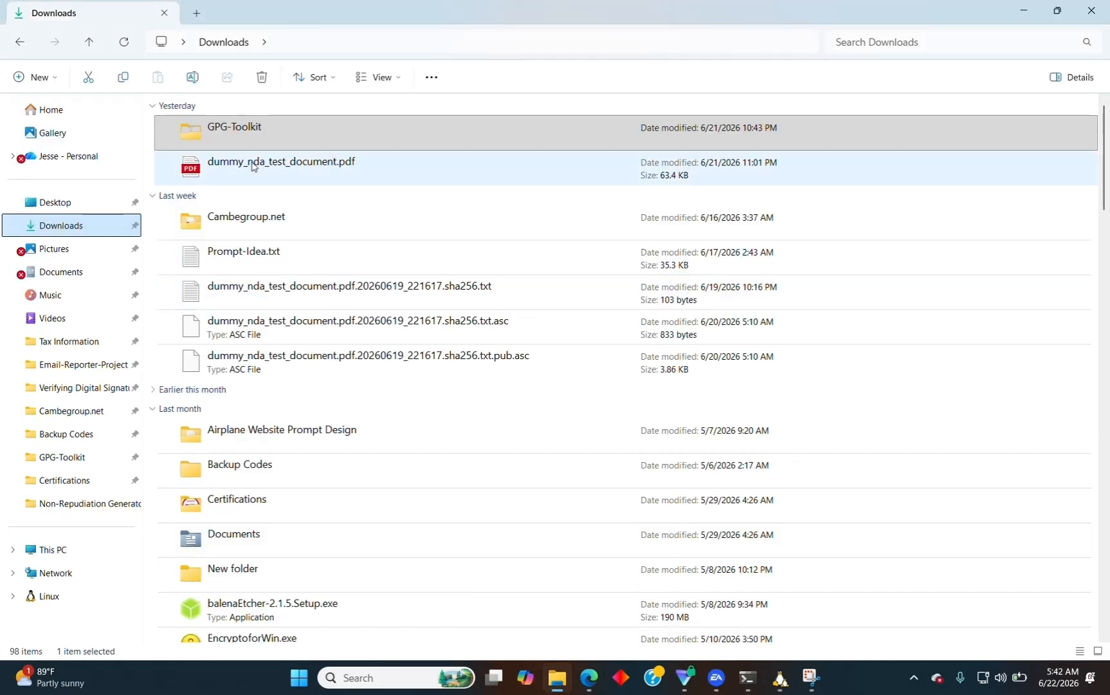
pyautogui.click(322, 164)
pyautogui.click(262, 83)
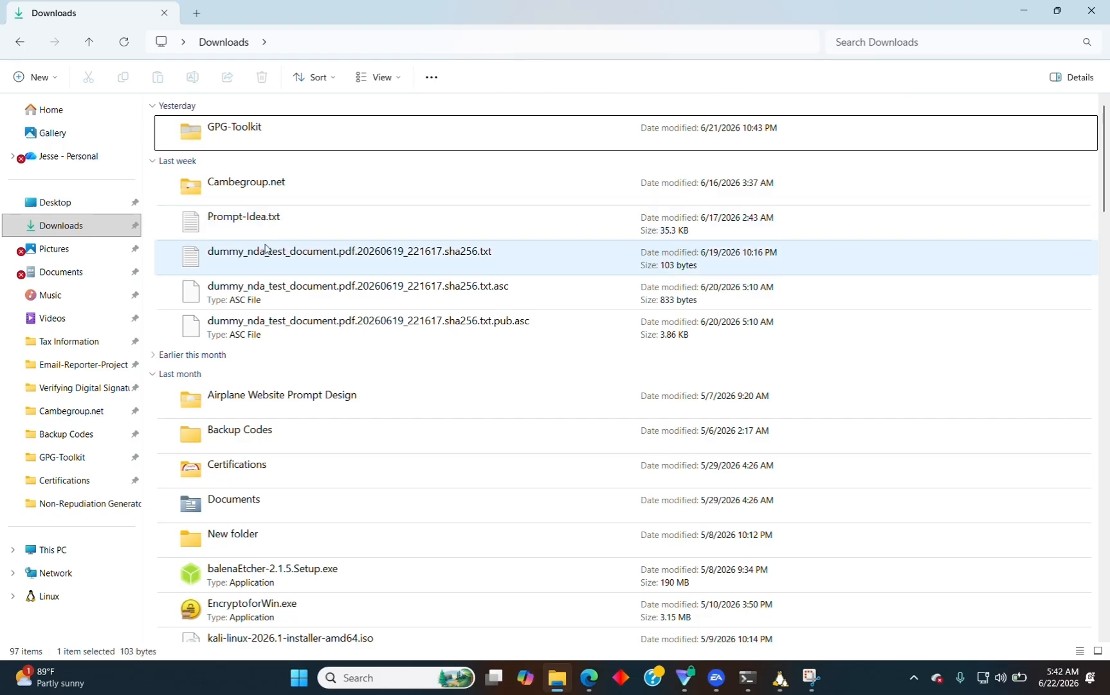
pyautogui.click(265, 248)
pyautogui.click(261, 83)
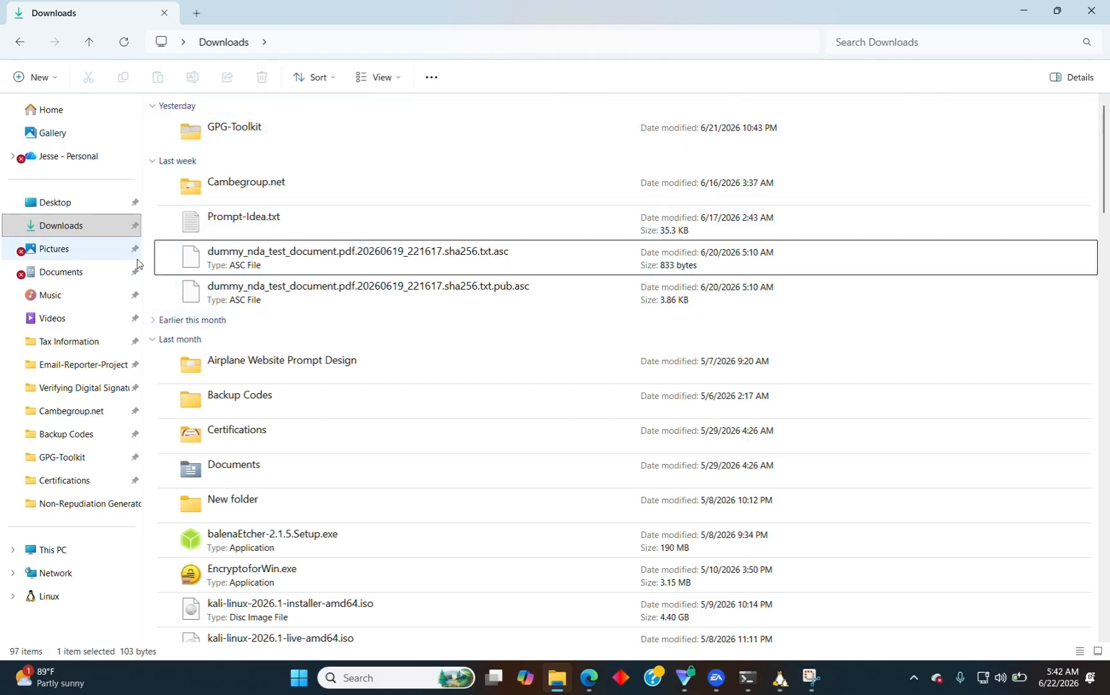
pyautogui.moveTo(147, 259); pyautogui.dragTo(218, 290)
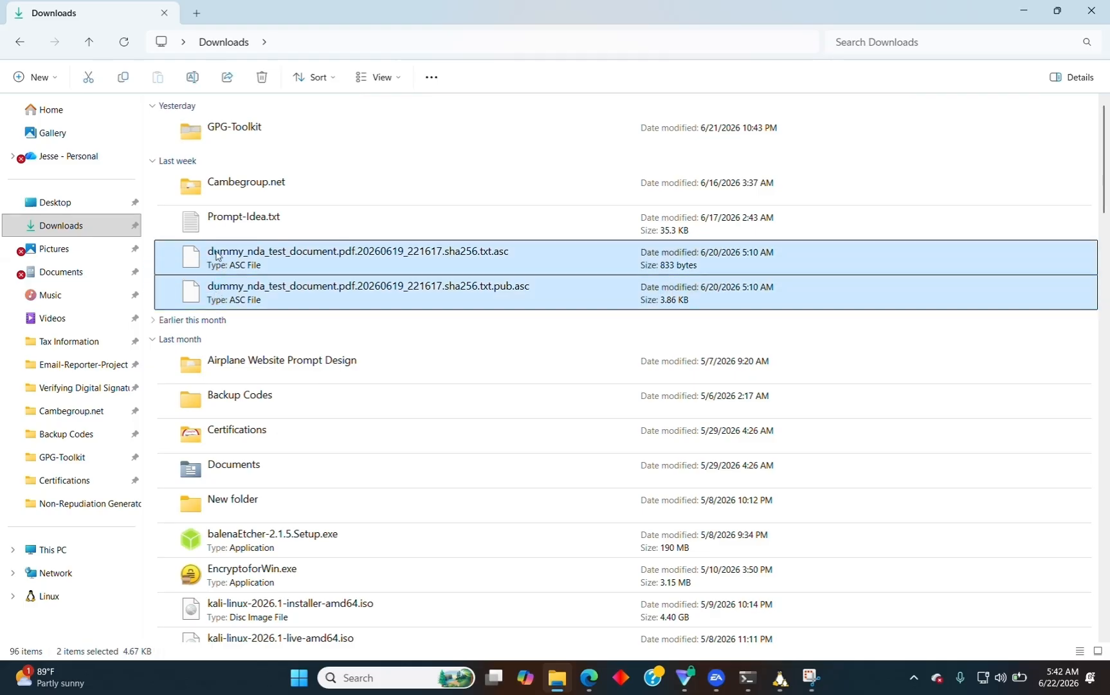
pyautogui.click(259, 80)
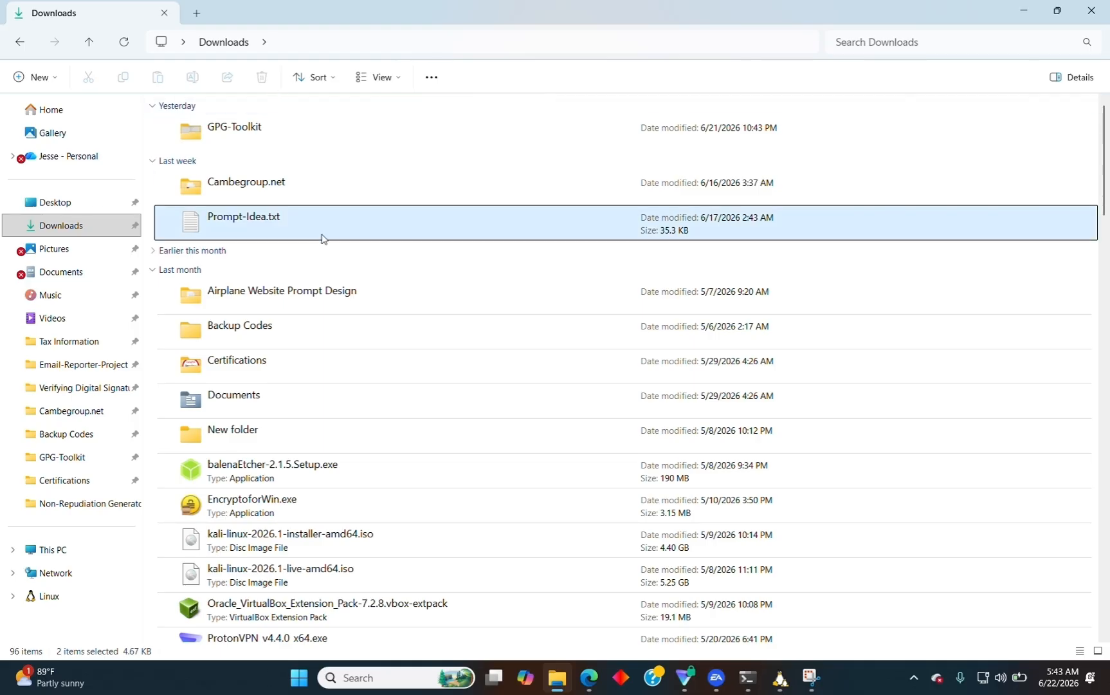
pyautogui.moveTo(588, 677)
pyautogui.moveTo(582, 599)
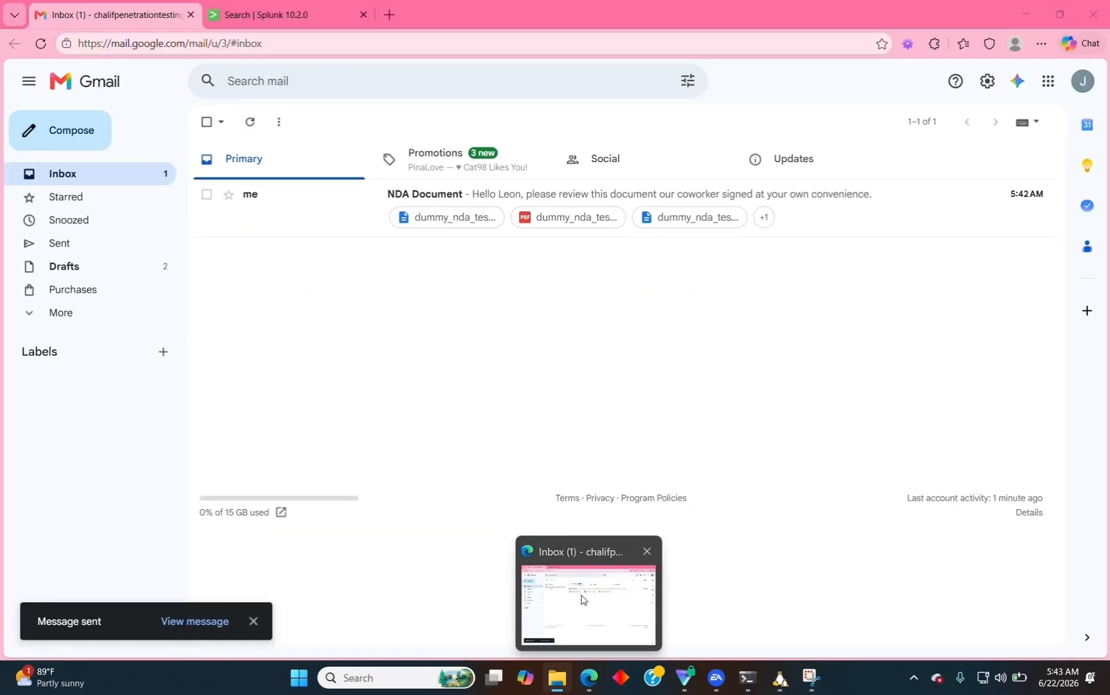
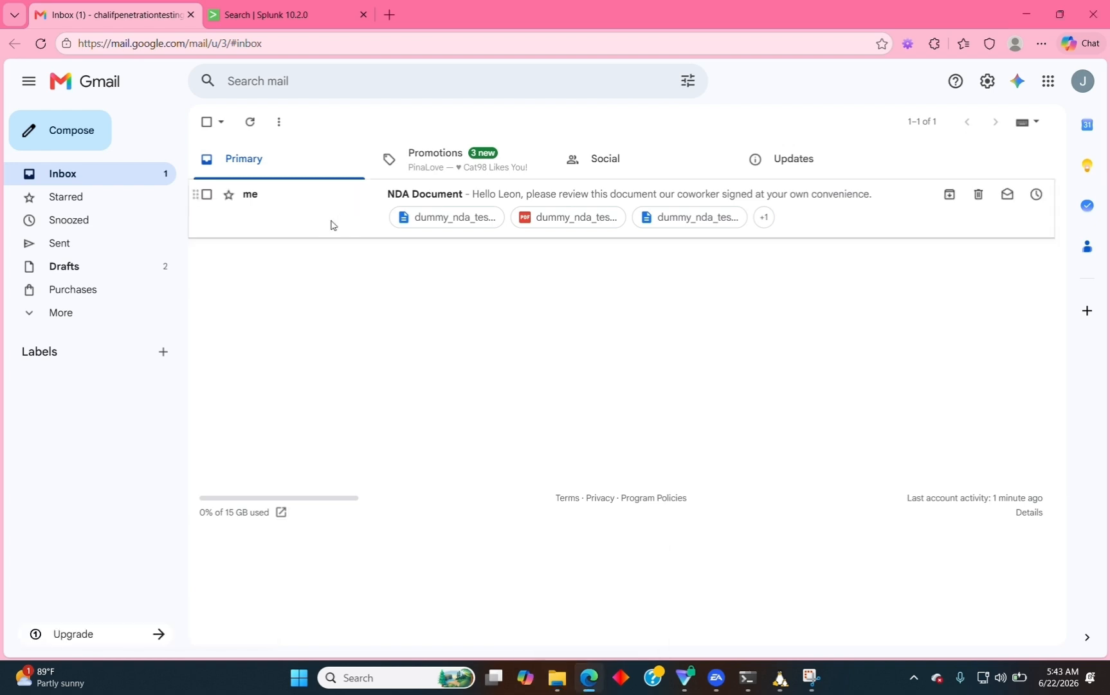
# Open the 'NDA Document' email in the Primary inbox to view its four attachments.
pyautogui.click(331, 225)
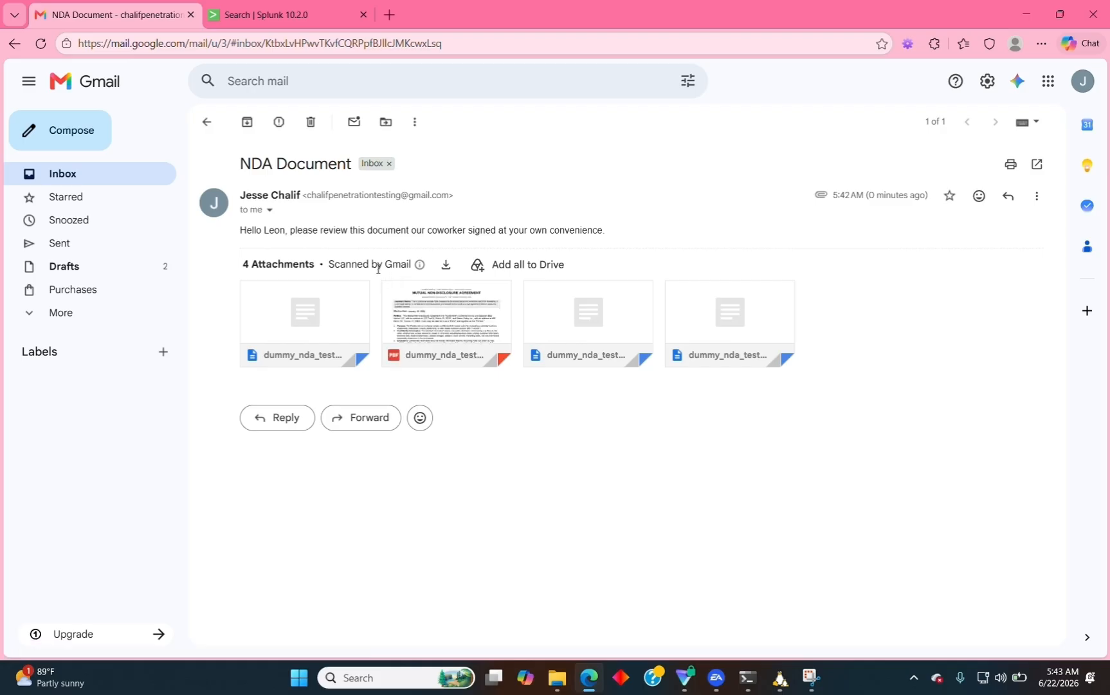
# Download the .sha256.txt hash, .pub.asc public key and NDA PDF attachments from the email.
pyautogui.moveTo(404, 323)
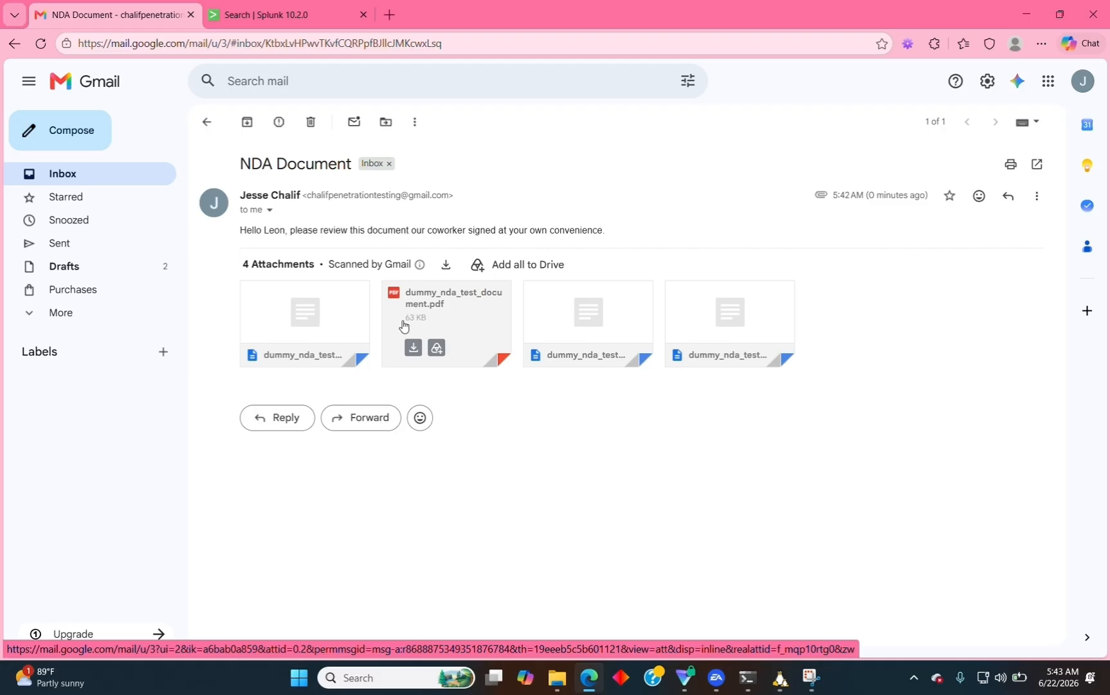
pyautogui.moveTo(295, 356)
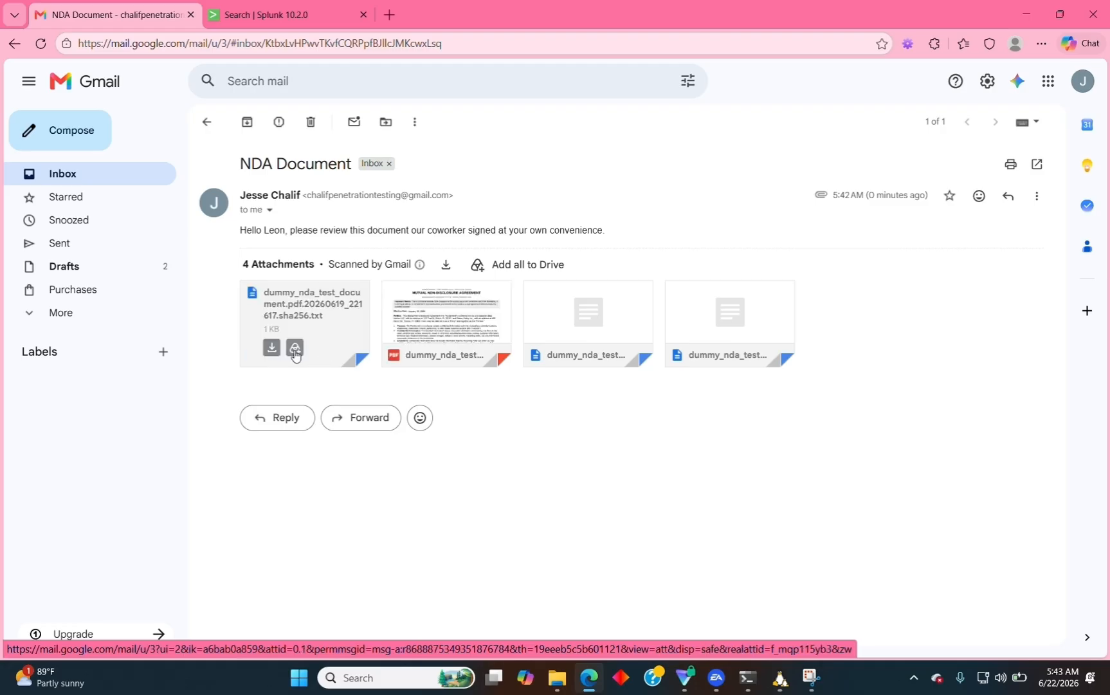
pyautogui.click(271, 348)
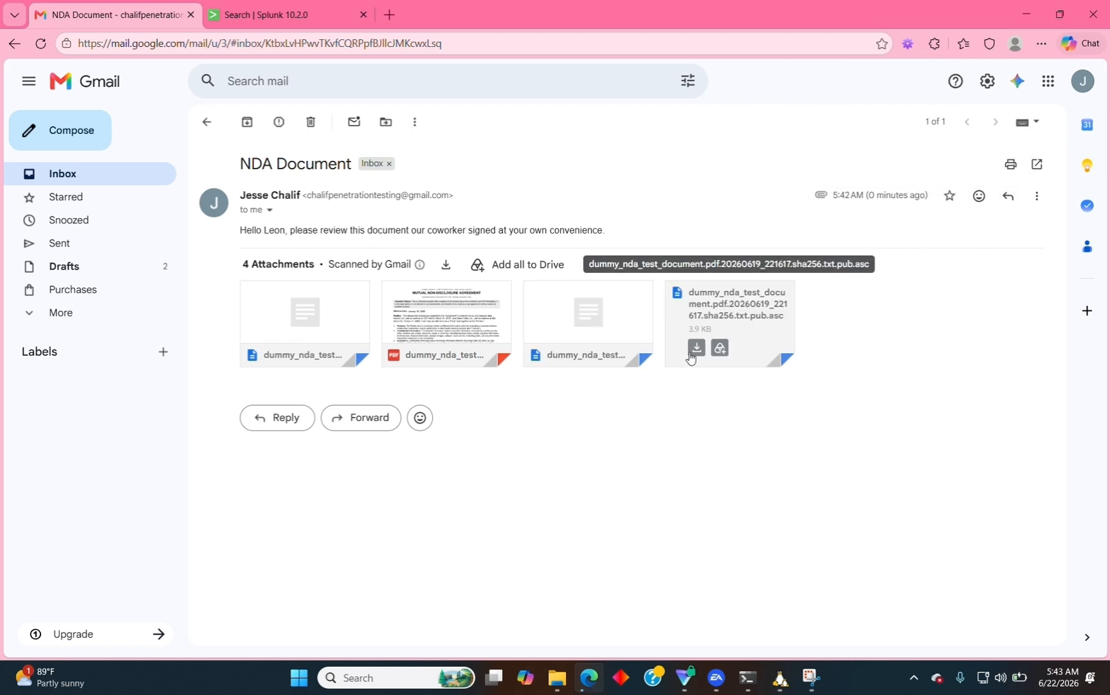
pyautogui.click(696, 347)
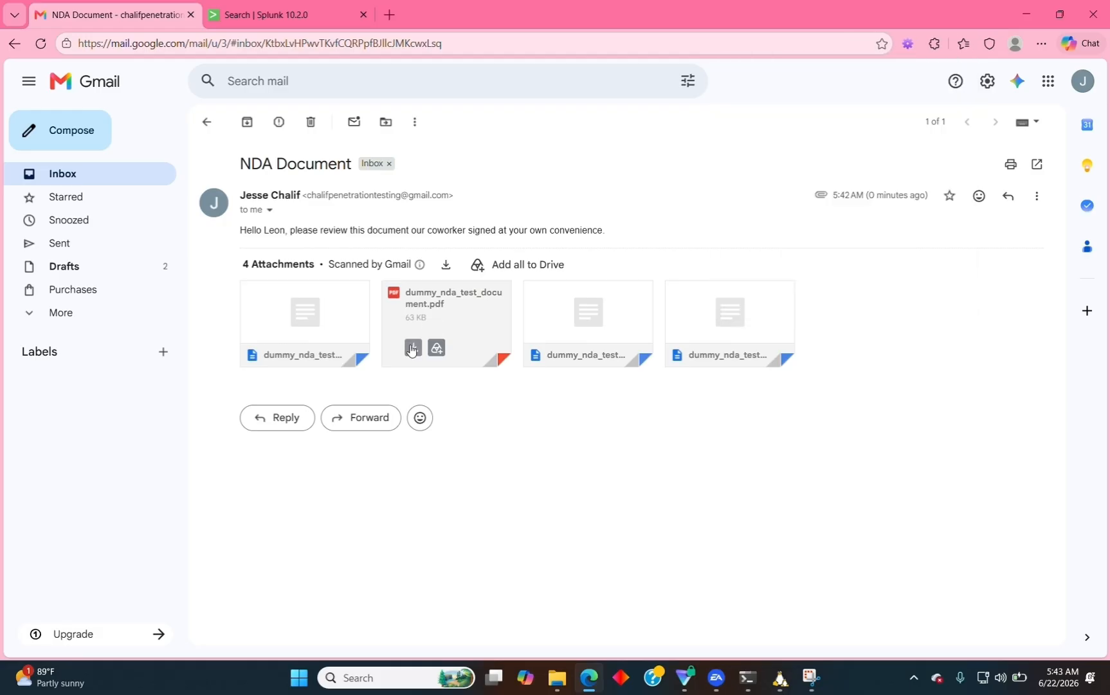
pyautogui.click(412, 348)
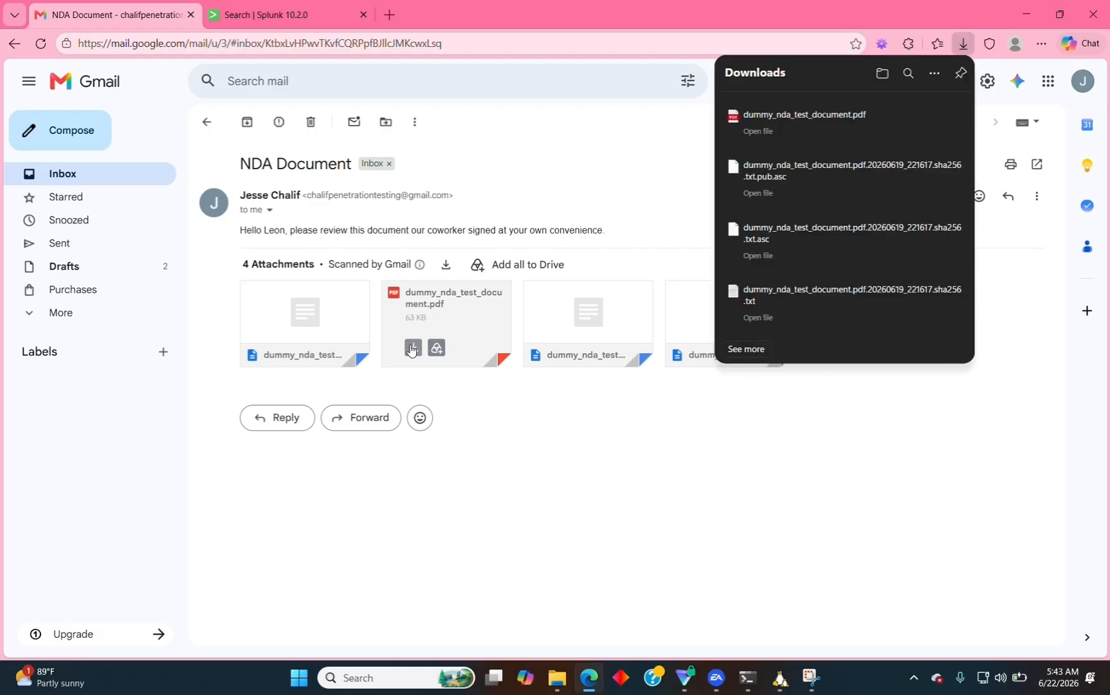
# Open dummy_nda_test_document.pdf from Downloads and read the Mutual Non-Disclosure Agreement to the signatures.
pyautogui.click(748, 114)
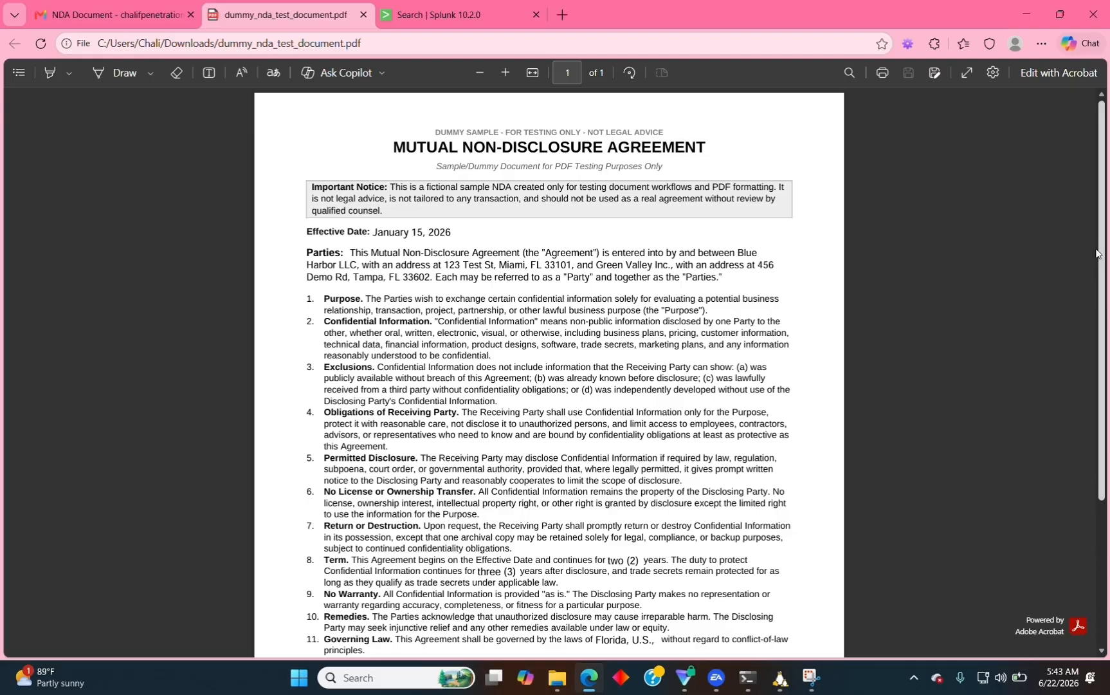
pyautogui.scroll(-3, 1108, 452)
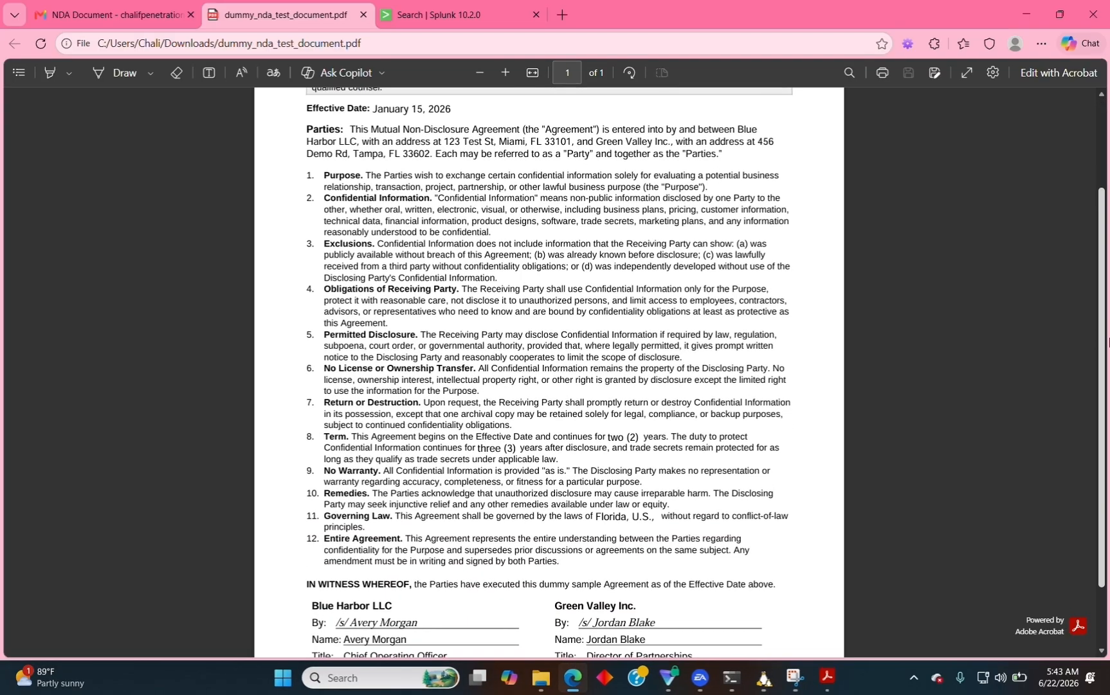
pyautogui.scroll(3, 1107, 386)
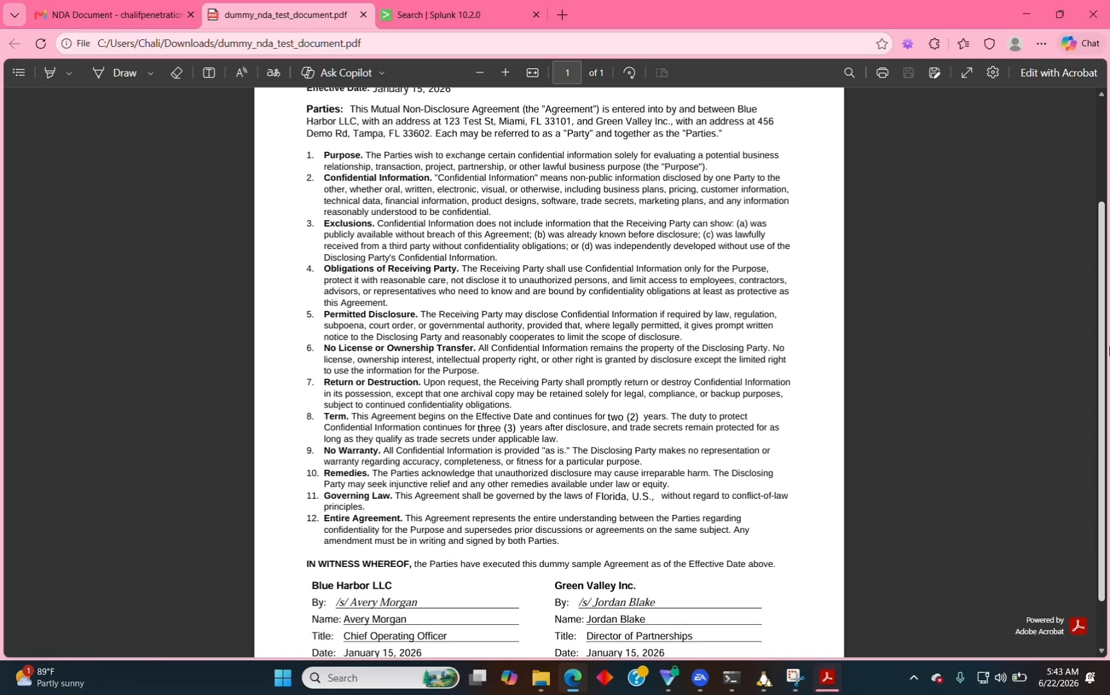
pyautogui.scroll(2, 1108, 300)
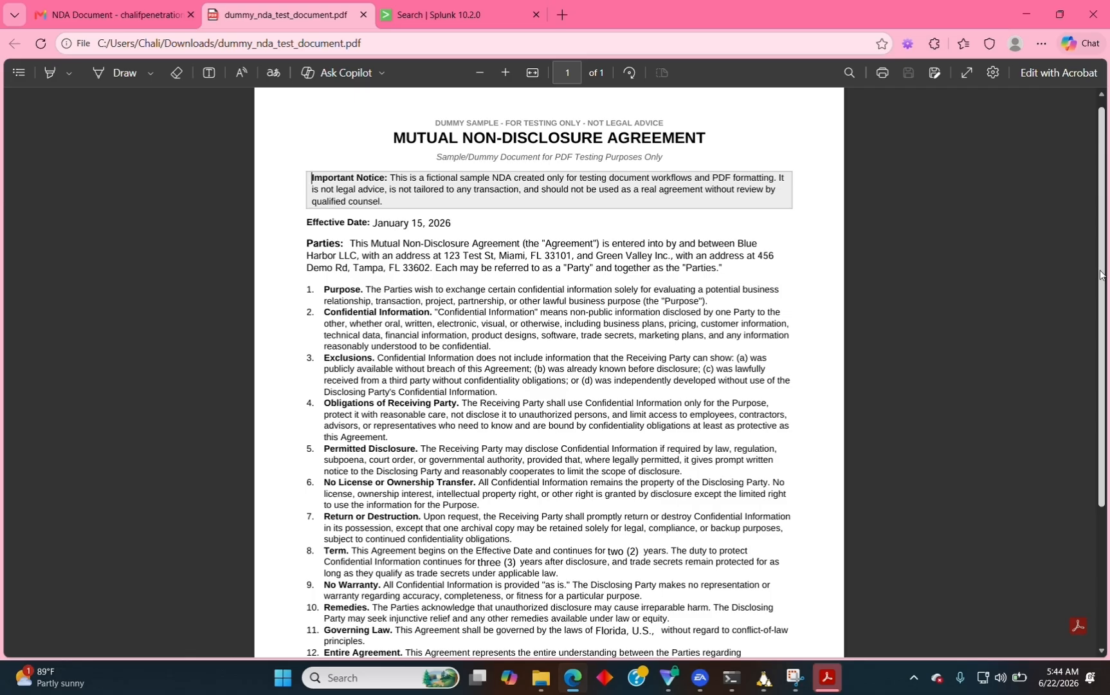
pyautogui.scroll(-2, 1108, 296)
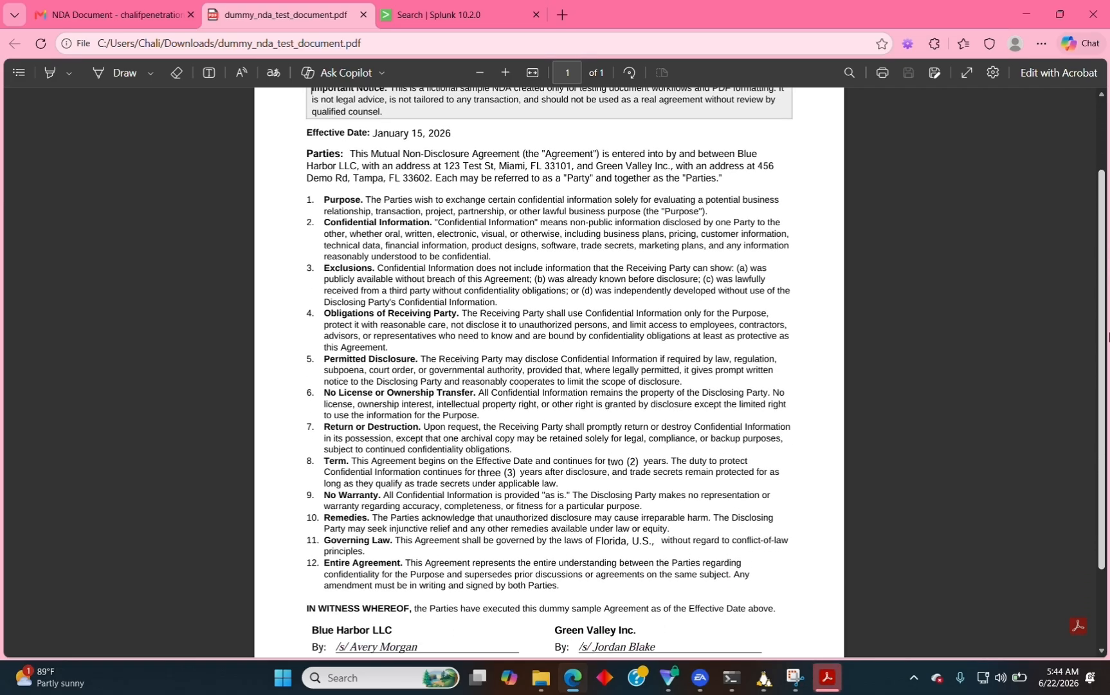
pyautogui.scroll(-1, 1107, 341)
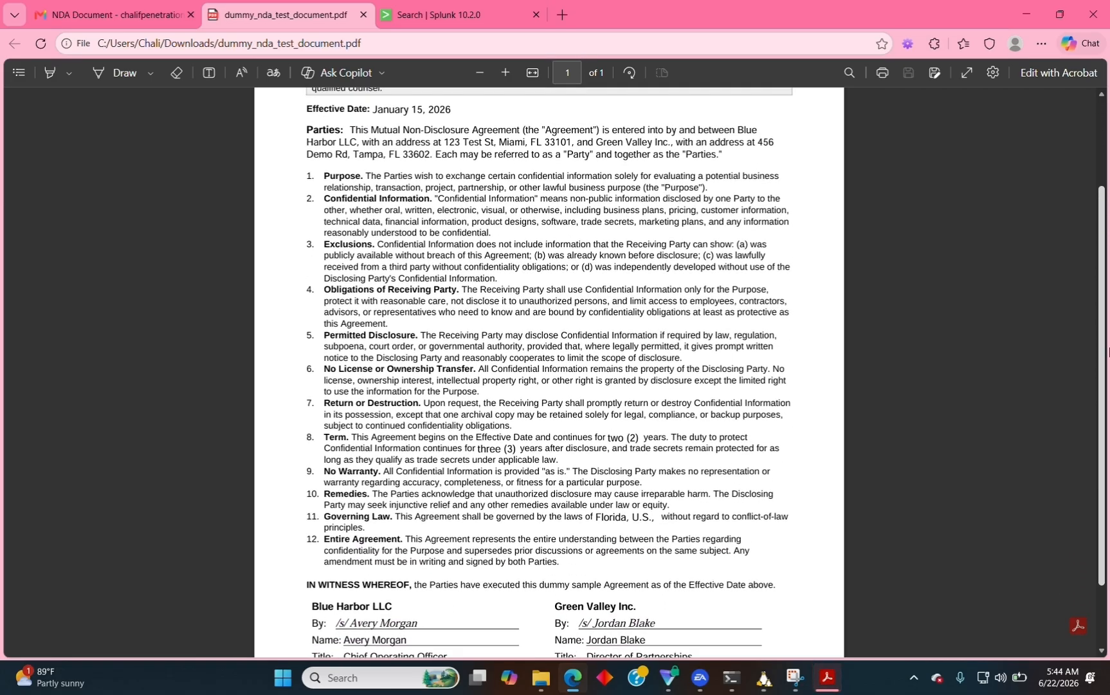
pyautogui.scroll(-2, 1108, 350)
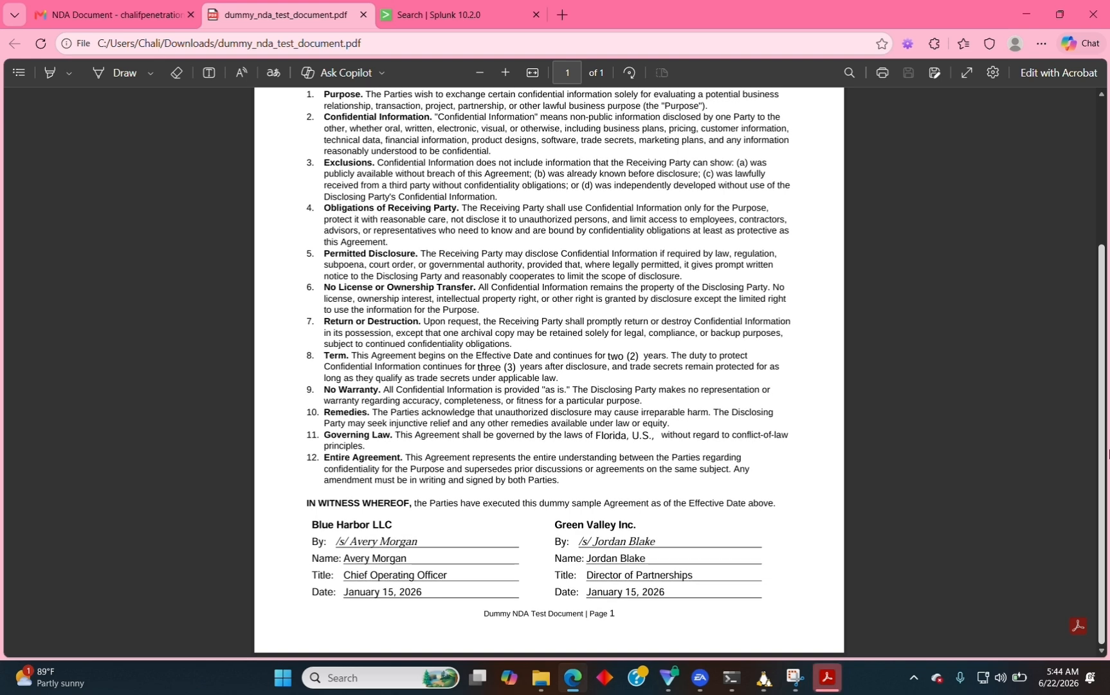
pyautogui.scroll(2, 1107, 454)
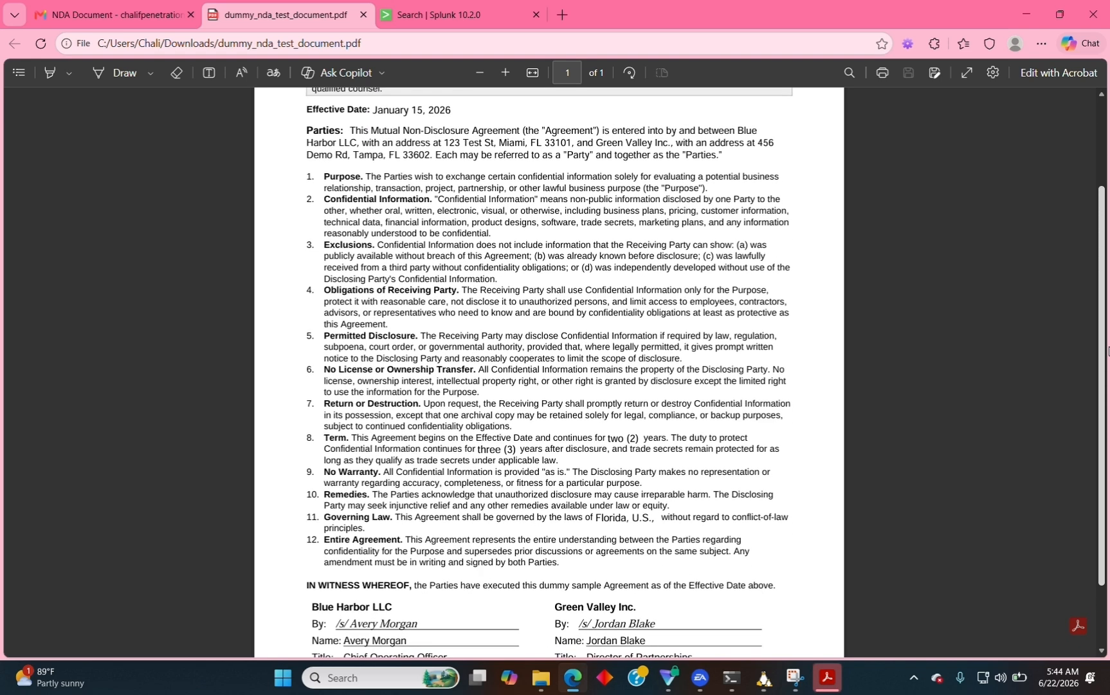
pyautogui.scroll(3, 1097, 212)
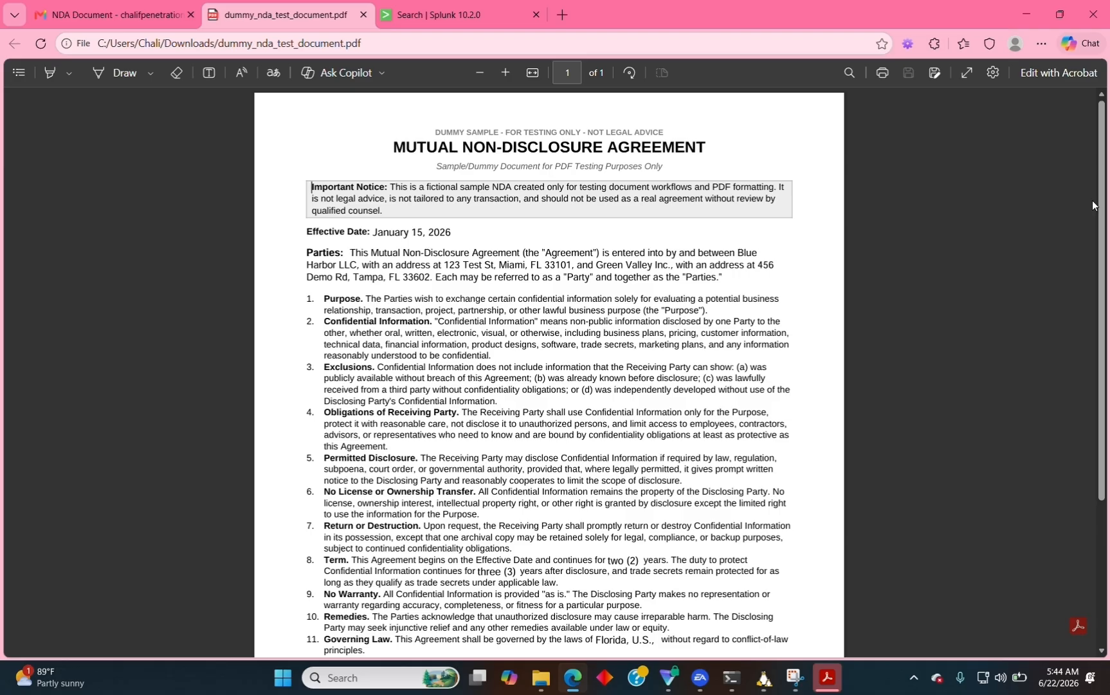
# Return the toolkit to its main menu and open the Verify & Certify Public Key screen.
pyautogui.click(764, 677)
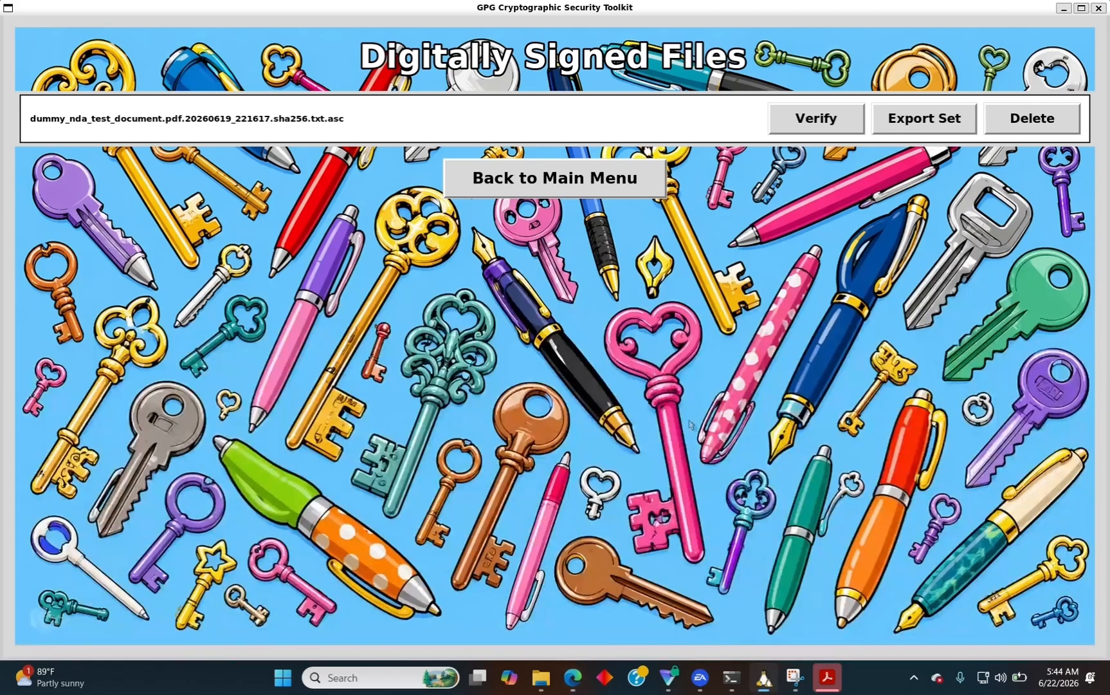
pyautogui.click(571, 185)
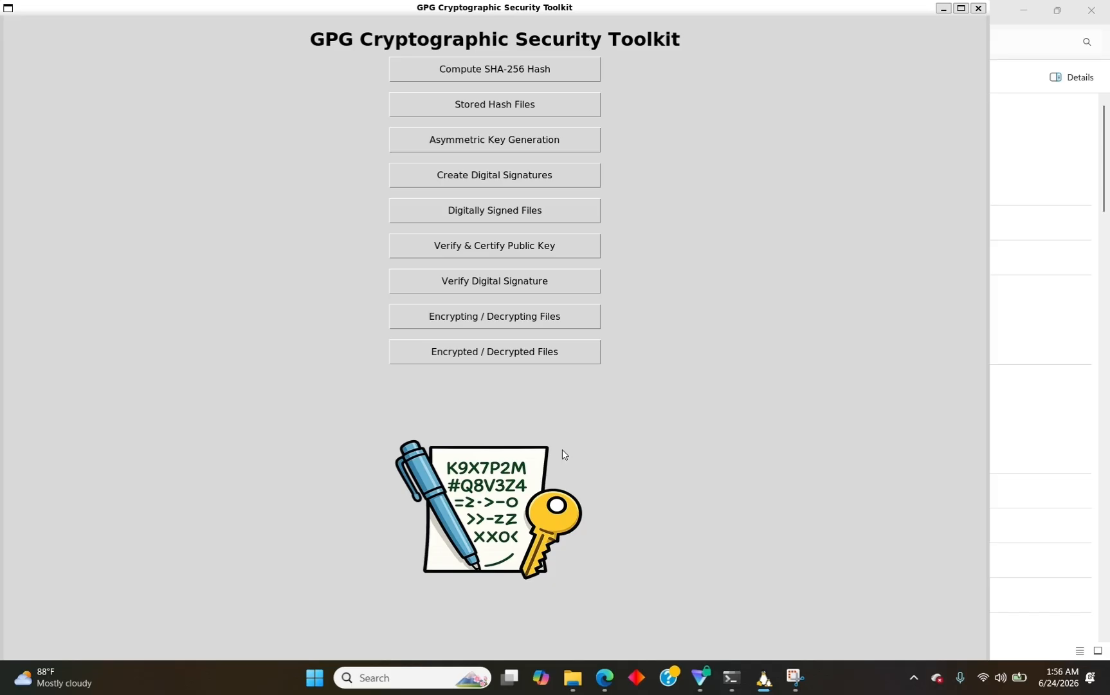
pyautogui.click(540, 254)
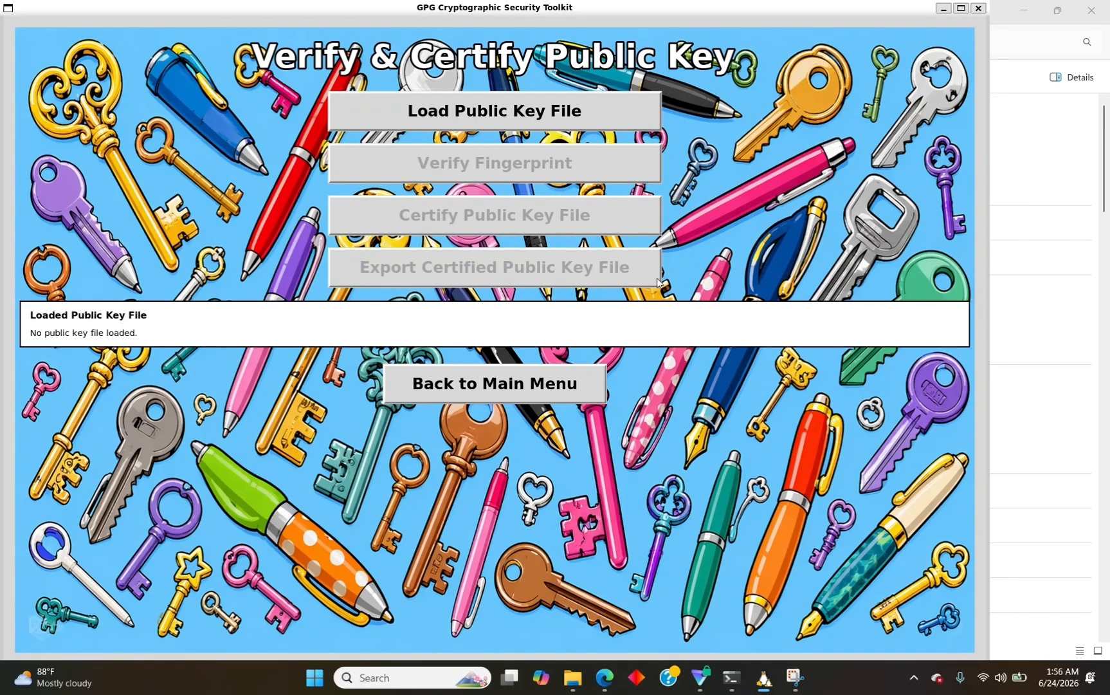
# Copy the full path of the .sha256.txt.pub.asc key file in Downloads, then return to the toolkit.
pyautogui.click(572, 677)
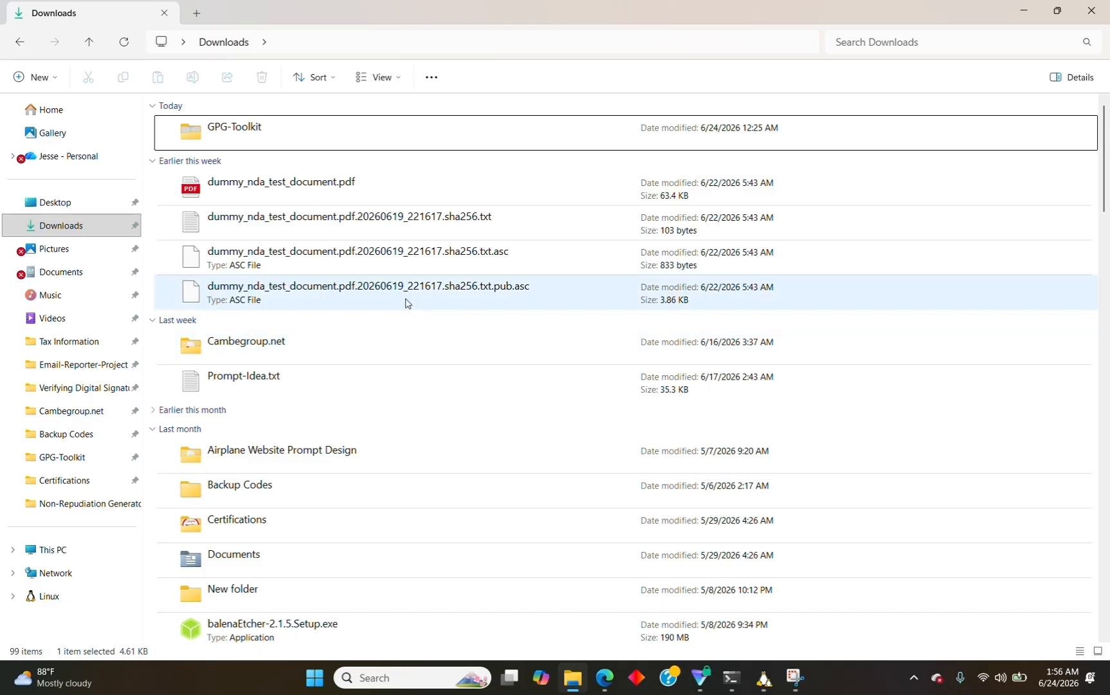
pyautogui.rightClick(405, 302)
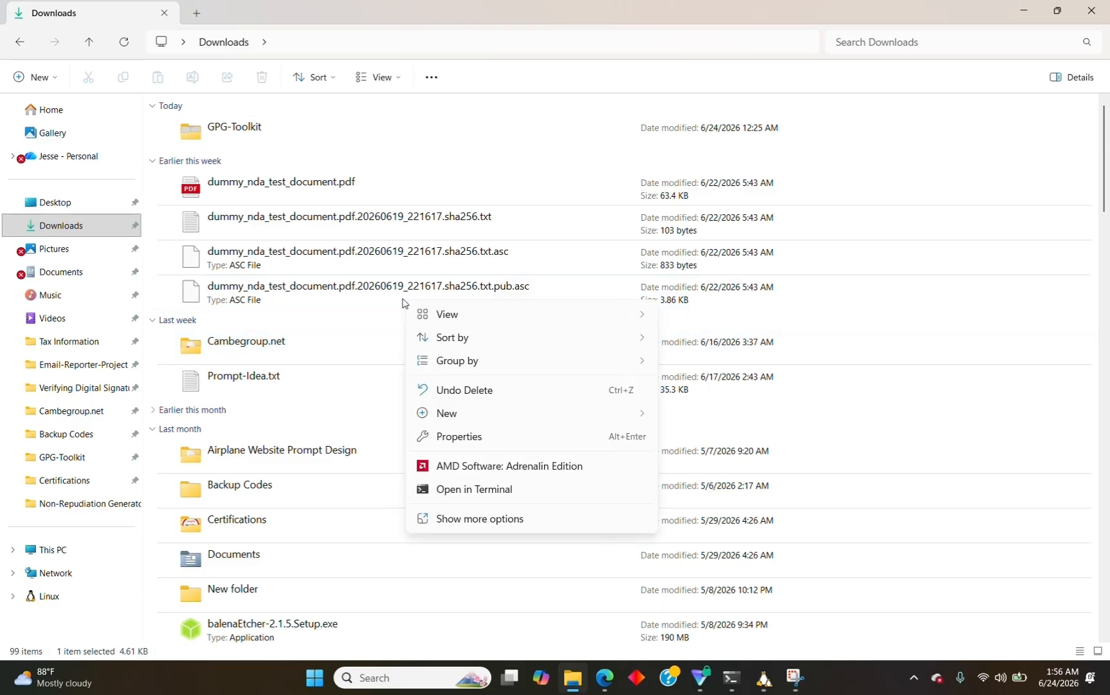
pyautogui.rightClick(335, 303)
pyautogui.click(317, 299)
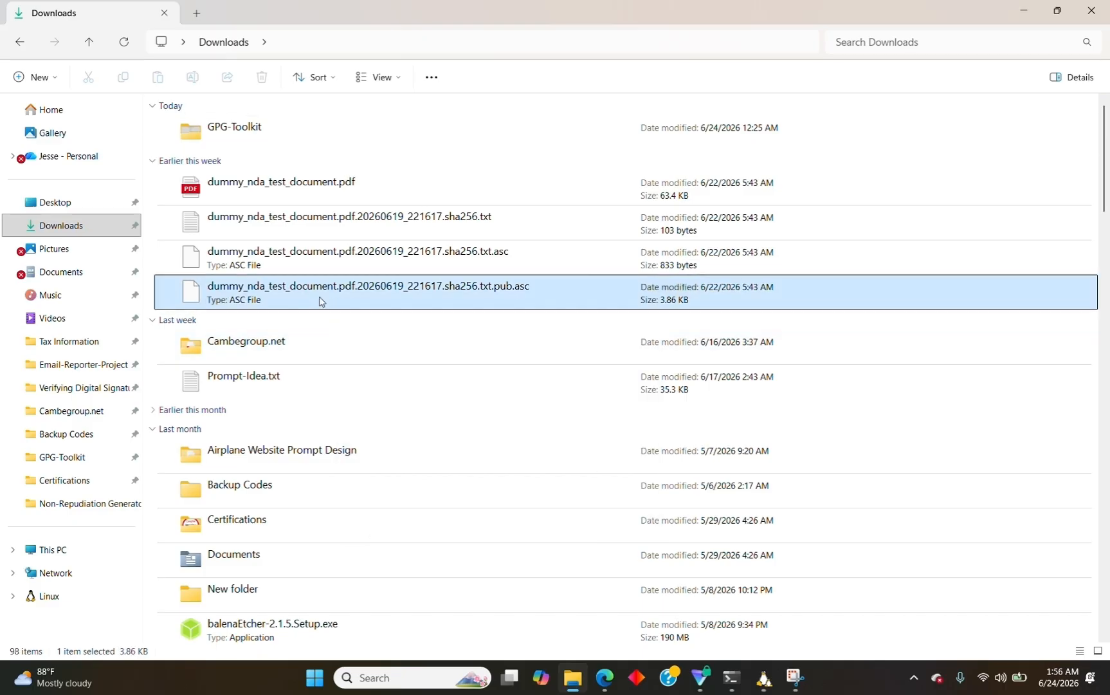
pyautogui.rightClick(317, 300)
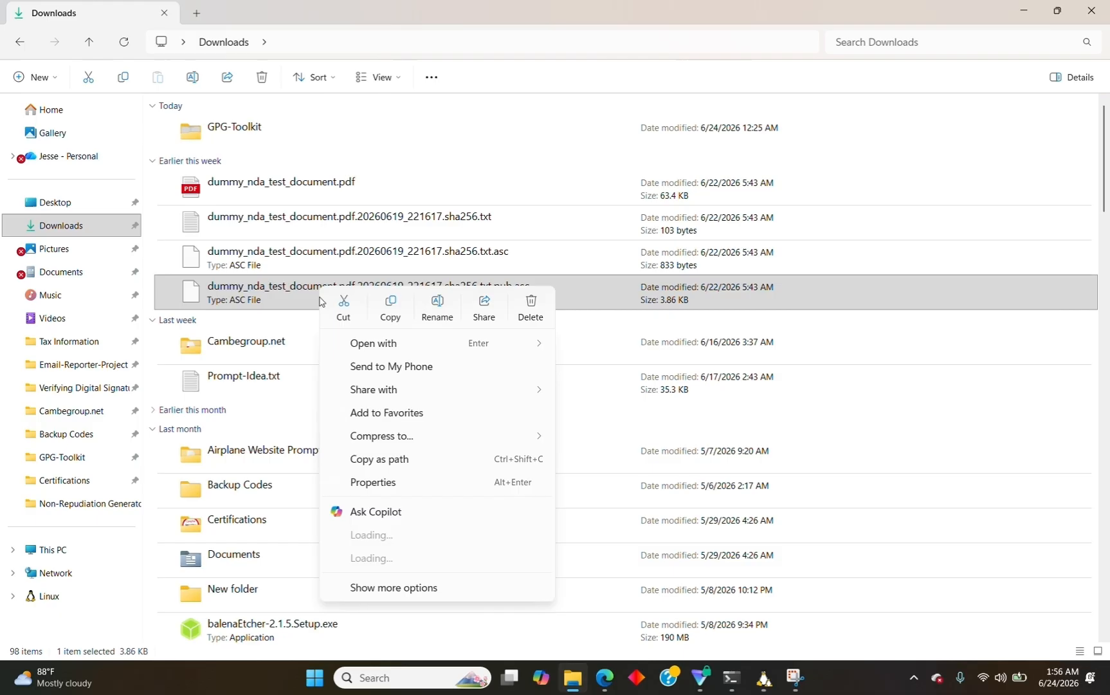
pyautogui.click(400, 460)
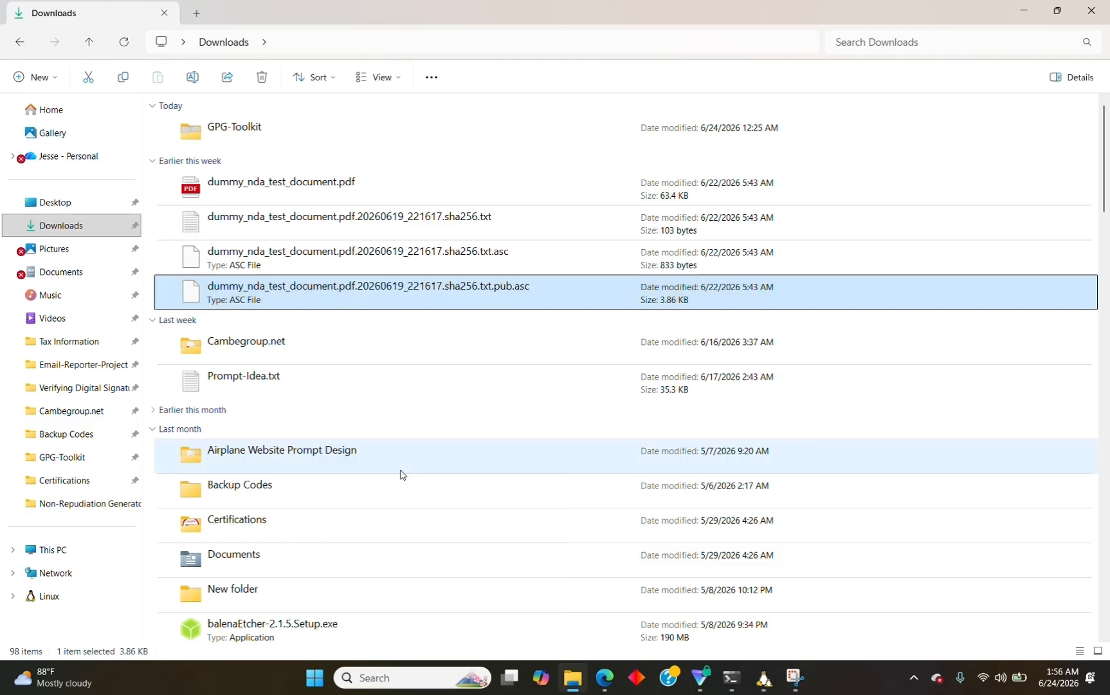
pyautogui.click(763, 677)
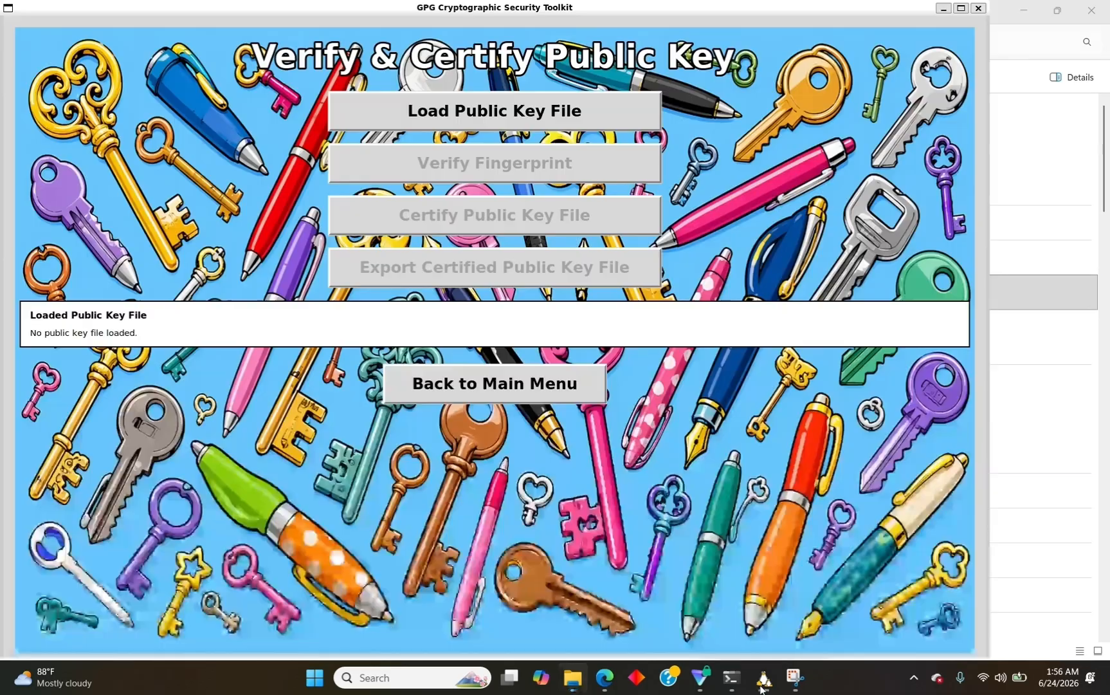
# Paste the copied key path into the file dialog and change its backslashes to forward slashes.
pyautogui.click(466, 119)
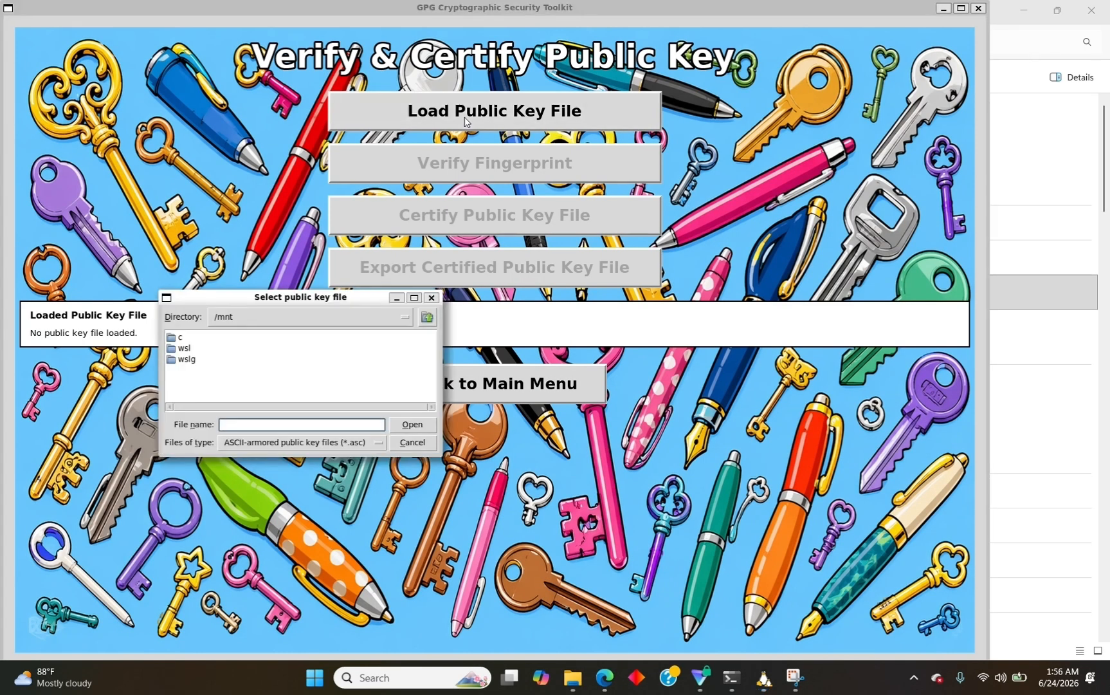
pyautogui.hotkey('ctrl', 'v')
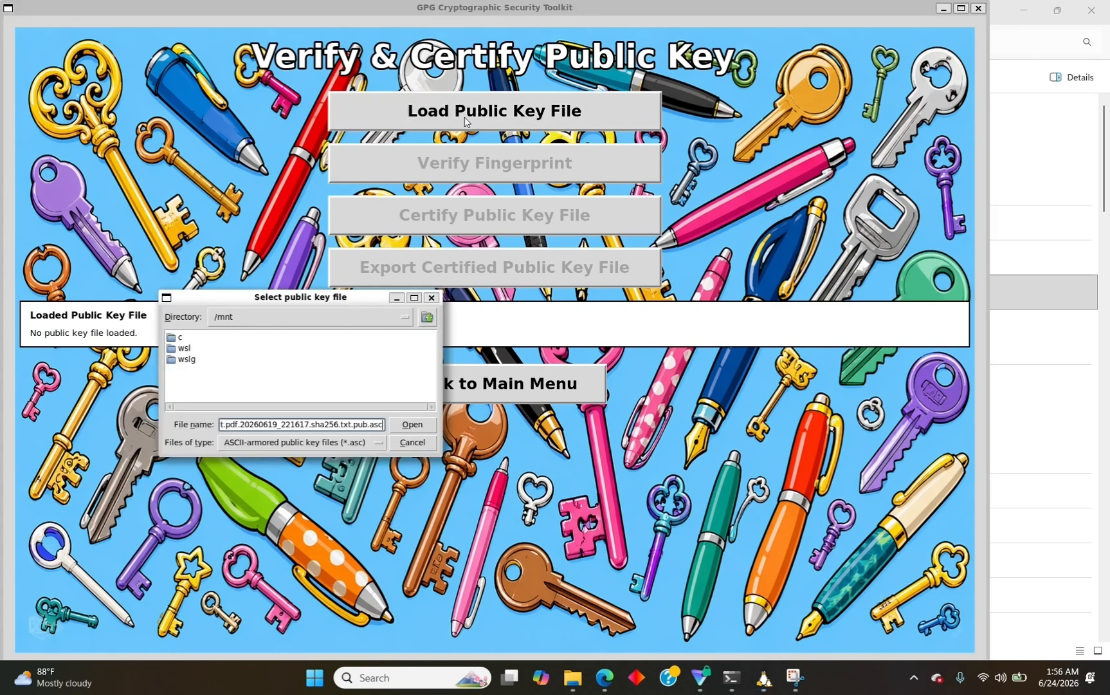
pyautogui.press('Left')
pyautogui.press('Left')
pyautogui.press('Left')
pyautogui.press('Left')
pyautogui.press('Left')
pyautogui.press('Left')
pyautogui.press('Left')
pyautogui.press('Left')
pyautogui.press('Left')
pyautogui.press('Left')
pyautogui.press('Left')
pyautogui.press('Left')
pyautogui.press('Left')
pyautogui.press('Left')
pyautogui.press('Left')
pyautogui.press('Left')
pyautogui.press('Left')
pyautogui.press('Left')
pyautogui.press('Left')
pyautogui.press('Left')
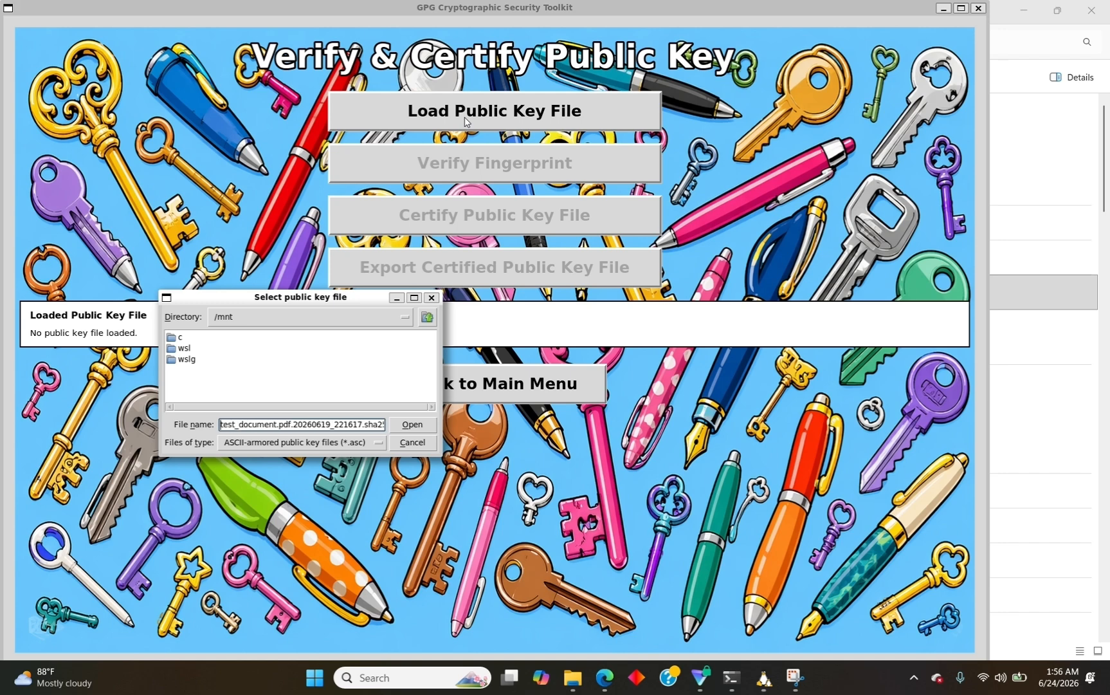
pyautogui.press('Left')
pyautogui.press('Left')
pyautogui.press('Left')
pyautogui.press('Left')
pyautogui.press('Left')
pyautogui.press('Left')
pyautogui.press('Left')
pyautogui.press('Left')
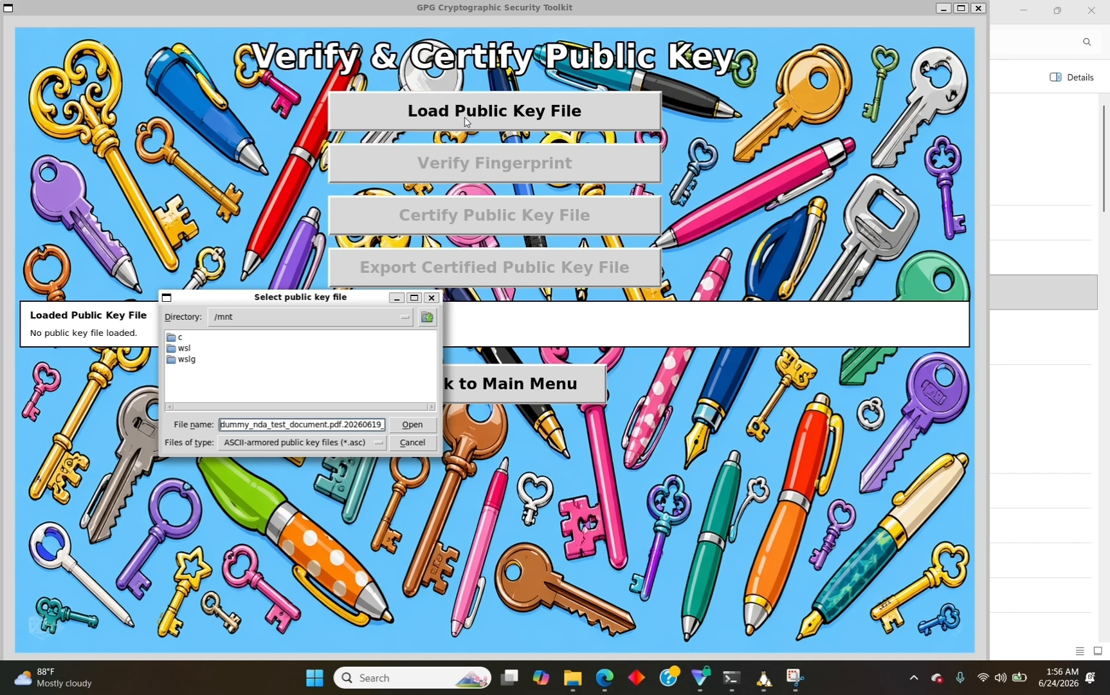
pyautogui.press('Left')
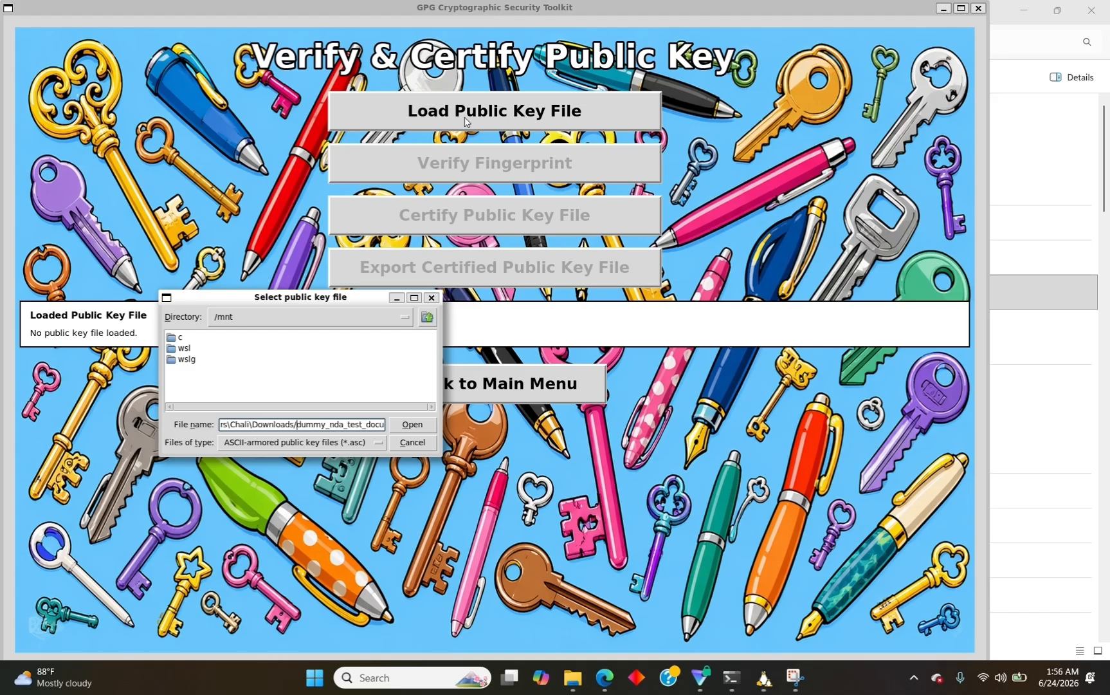
pyautogui.press('Left')
pyautogui.press('Left')
pyautogui.press('Left')
pyautogui.press('Left')
pyautogui.press('Left')
pyautogui.press('BackSpace')
pyautogui.write('/')
pyautogui.press('Left')
pyautogui.press('Left')
pyautogui.press('Left')
pyautogui.press('BackSpace')
pyautogui.write('/')
# Replace the drive prefix with /mnt/c/ and load the .pub.asc public key file.
pyautogui.press('Left')
pyautogui.press('Left')
pyautogui.press('Left')
pyautogui.press('Left')
pyautogui.press('Left')
pyautogui.press('Left')
pyautogui.press('Left')
pyautogui.press('Left')
pyautogui.press('Left')
pyautogui.press('Left')
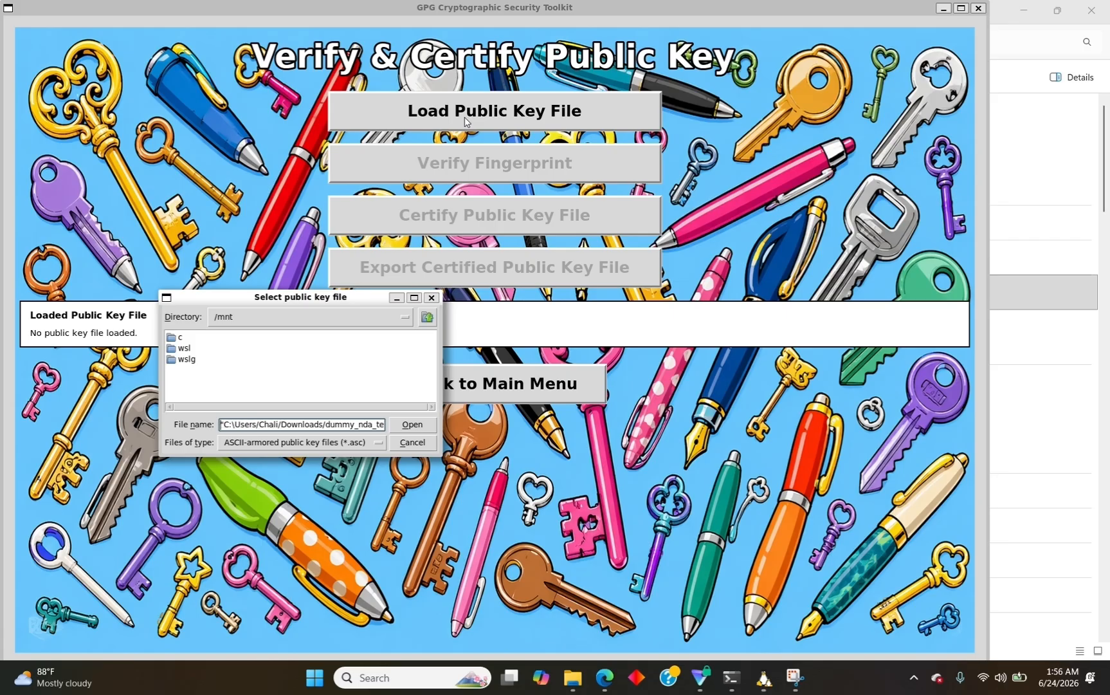
pyautogui.press('BackSpace')
pyautogui.press('BackSpace')
pyautogui.press('BackSpace')
pyautogui.press('BackSpace')
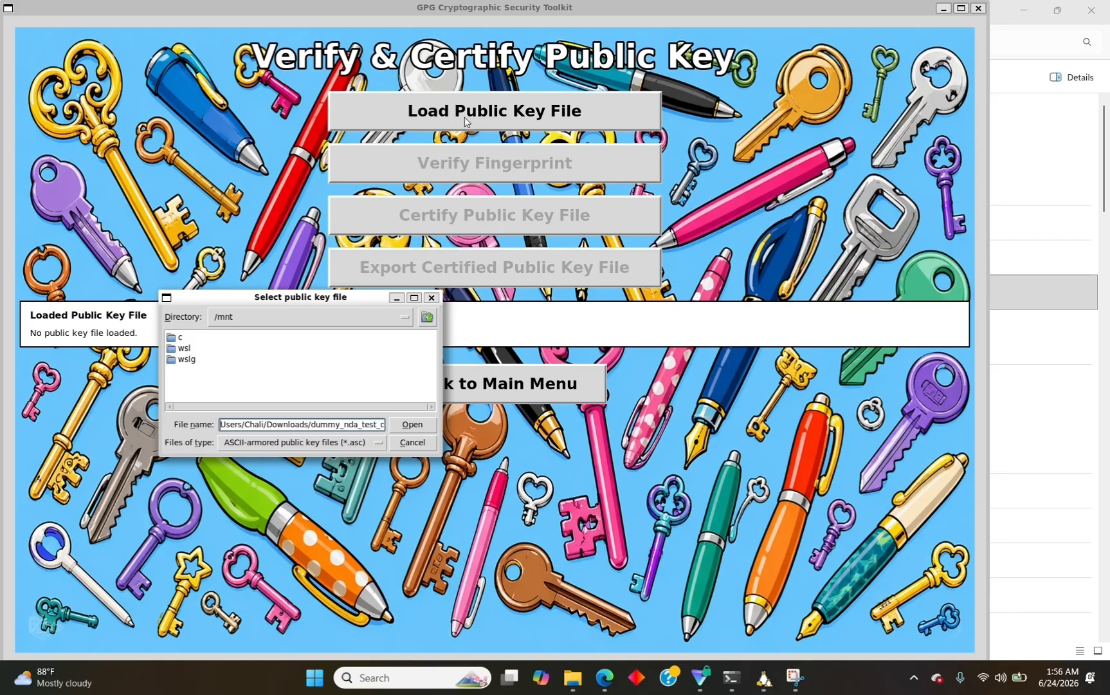
pyautogui.write('/mnt/')
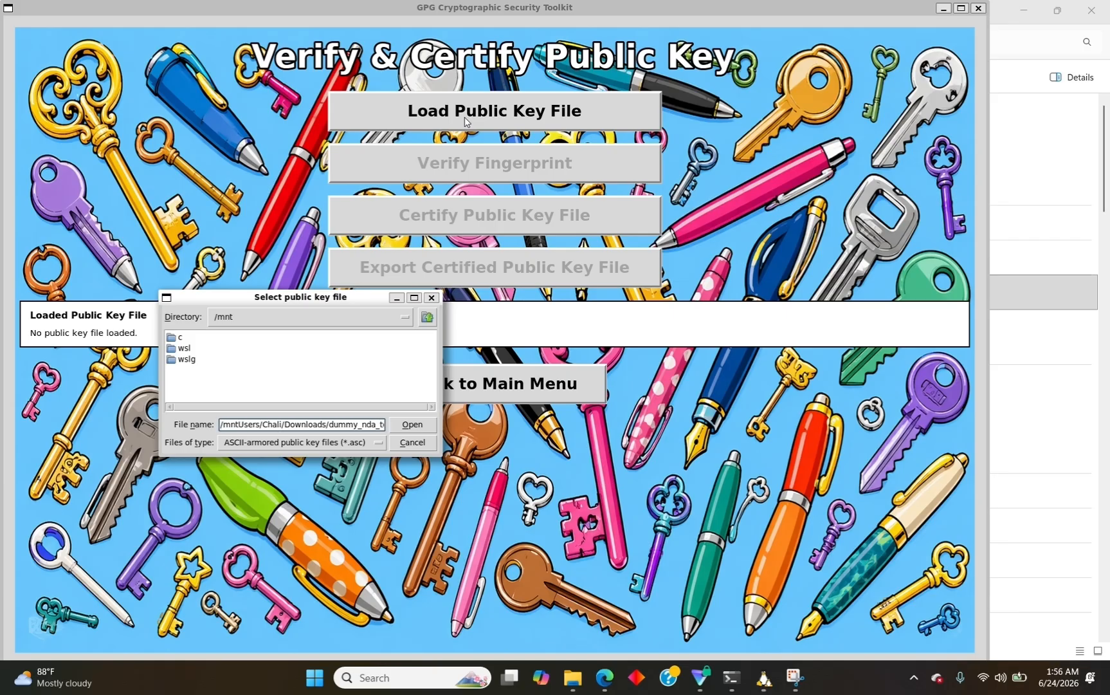
pyautogui.write('c')
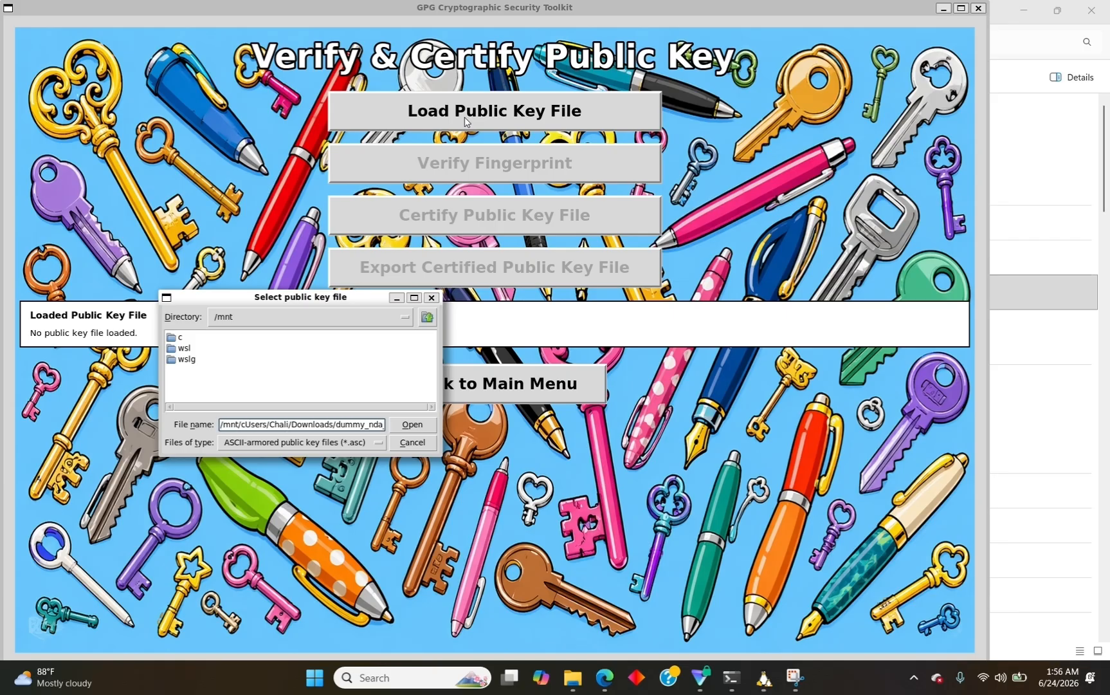
pyautogui.write('/')
pyautogui.press('Return')
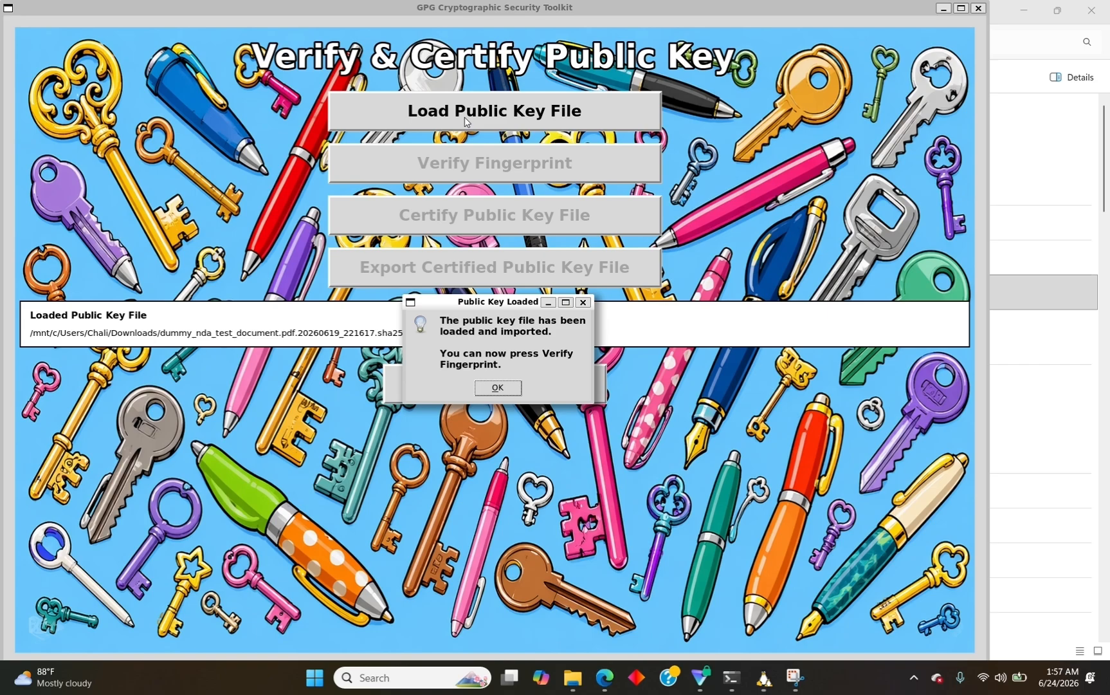
# Dismiss the Public Key Loaded message and display the rsa4096 key's primary and subkey fingerprints.
pyautogui.click(492, 387)
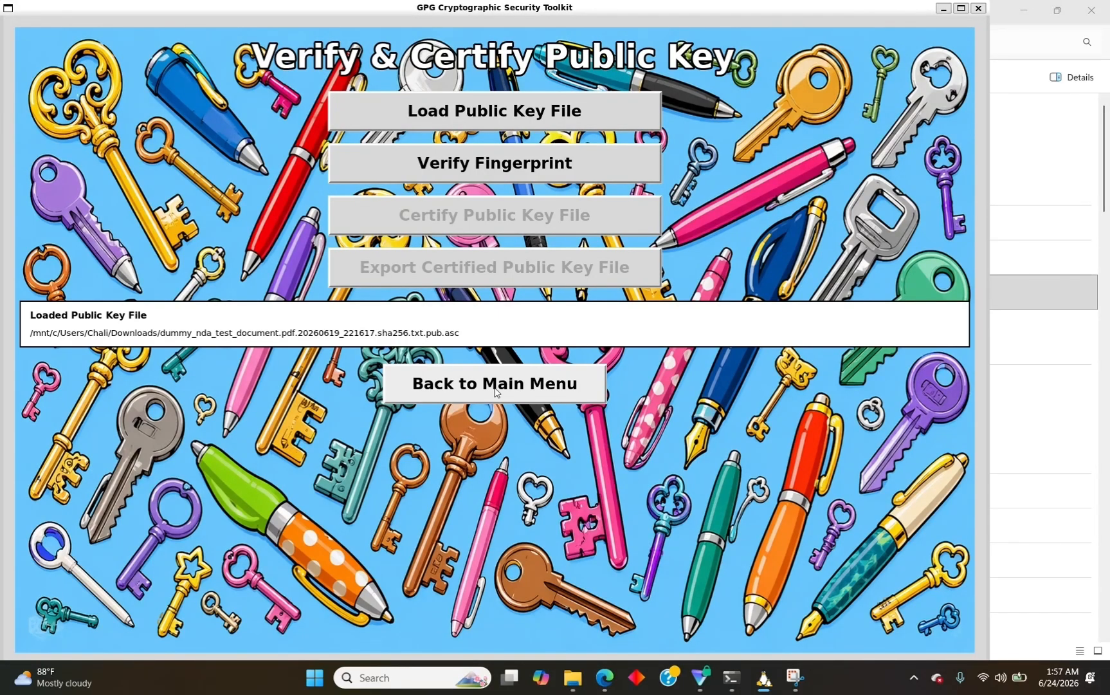
pyautogui.click(504, 173)
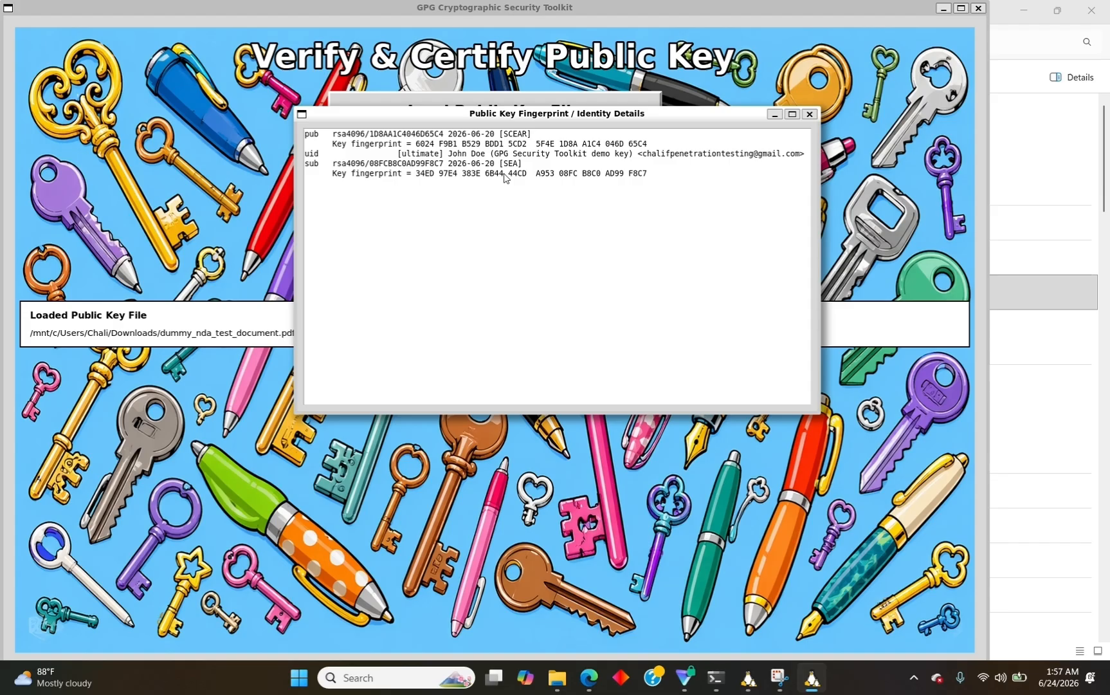
# Compare the key's fingerprints against the values published on the Chalif Security page, then return to the toolkit.
pyautogui.click(589, 677)
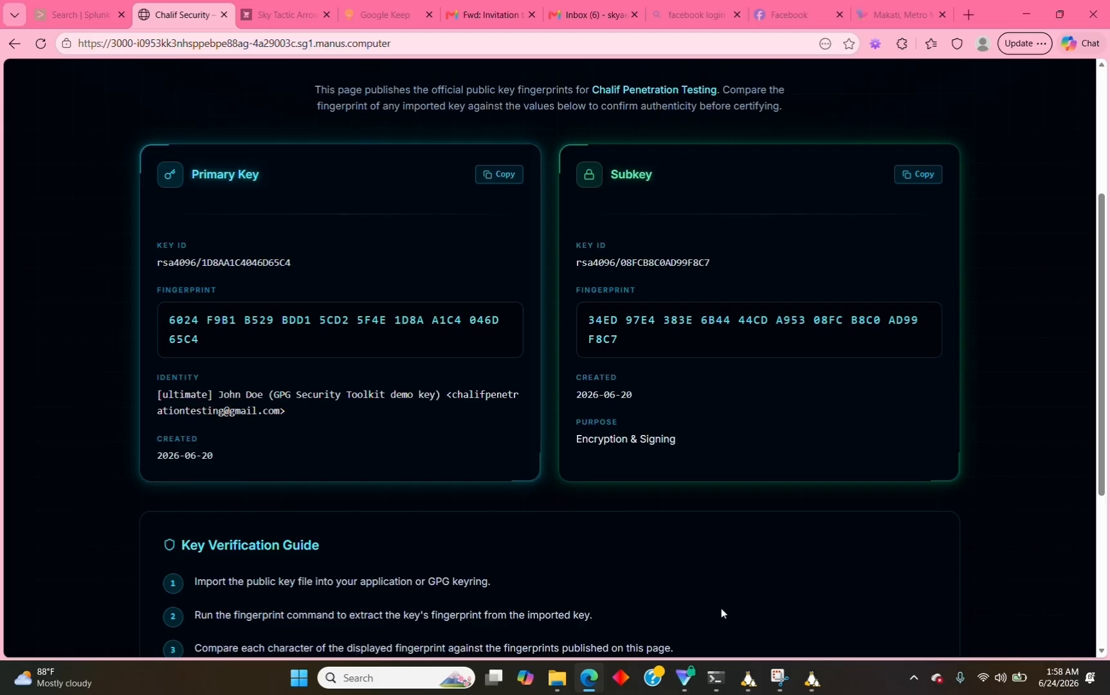
pyautogui.click(811, 678)
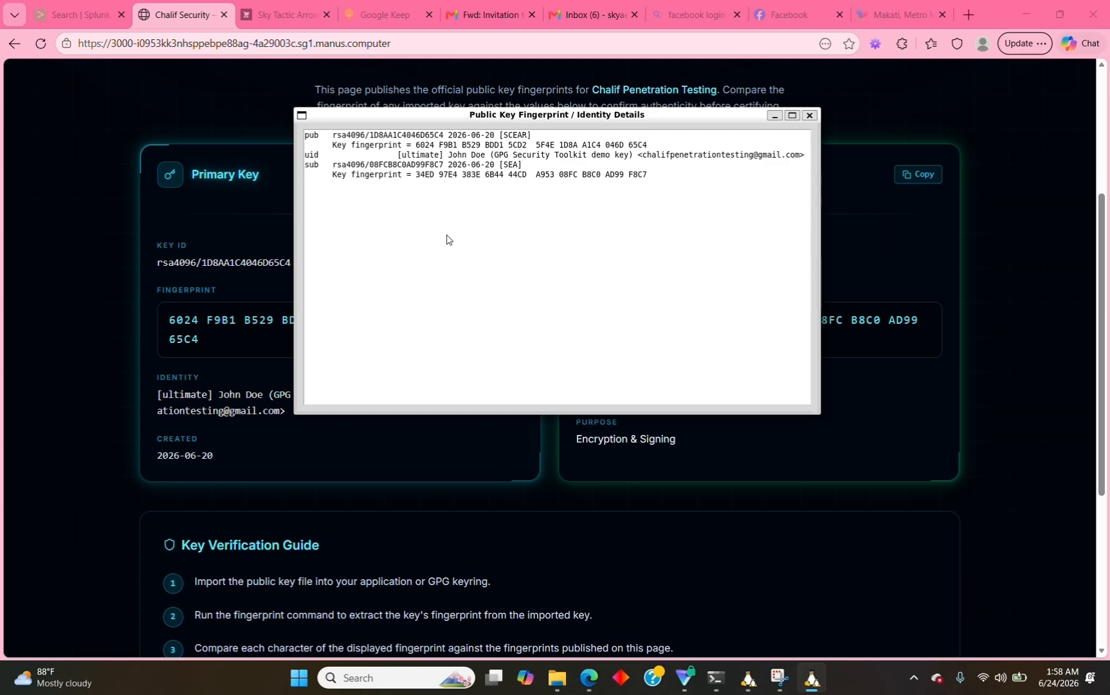
pyautogui.moveTo(411, 116); pyautogui.dragTo(391, 487)
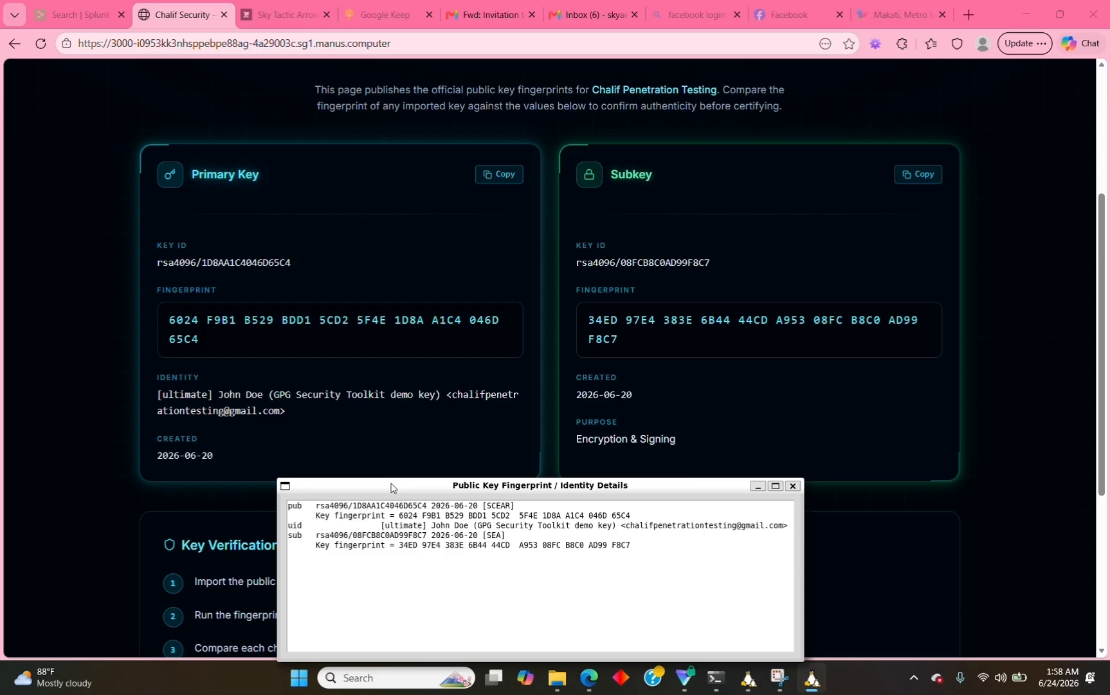
pyautogui.click(792, 486)
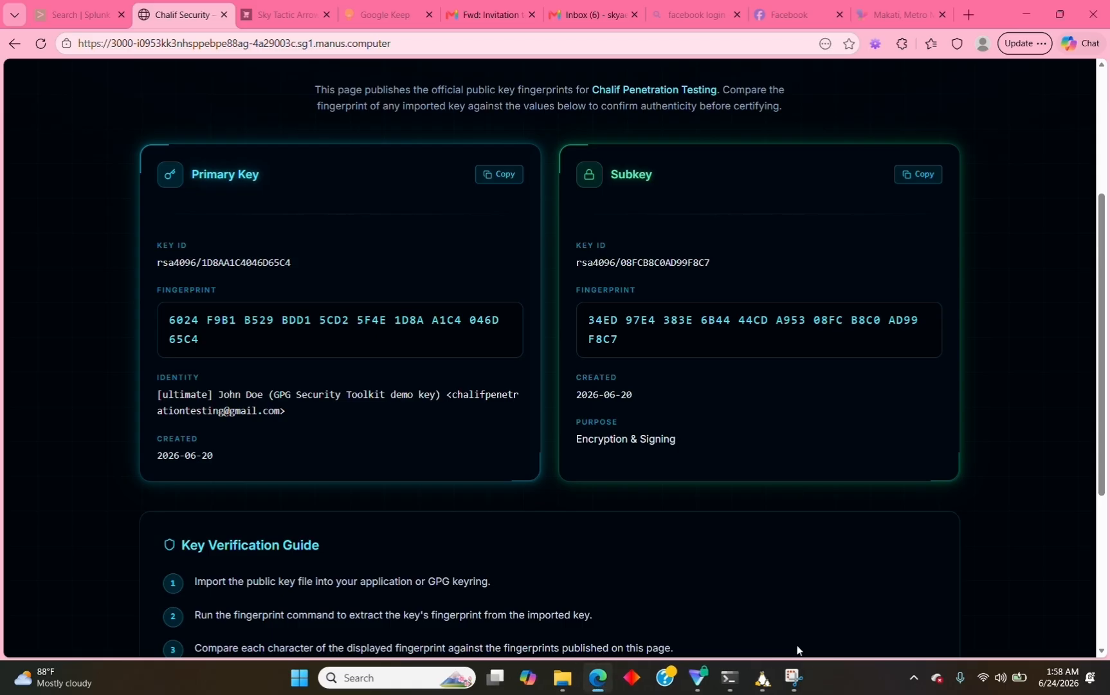
pyautogui.click(764, 679)
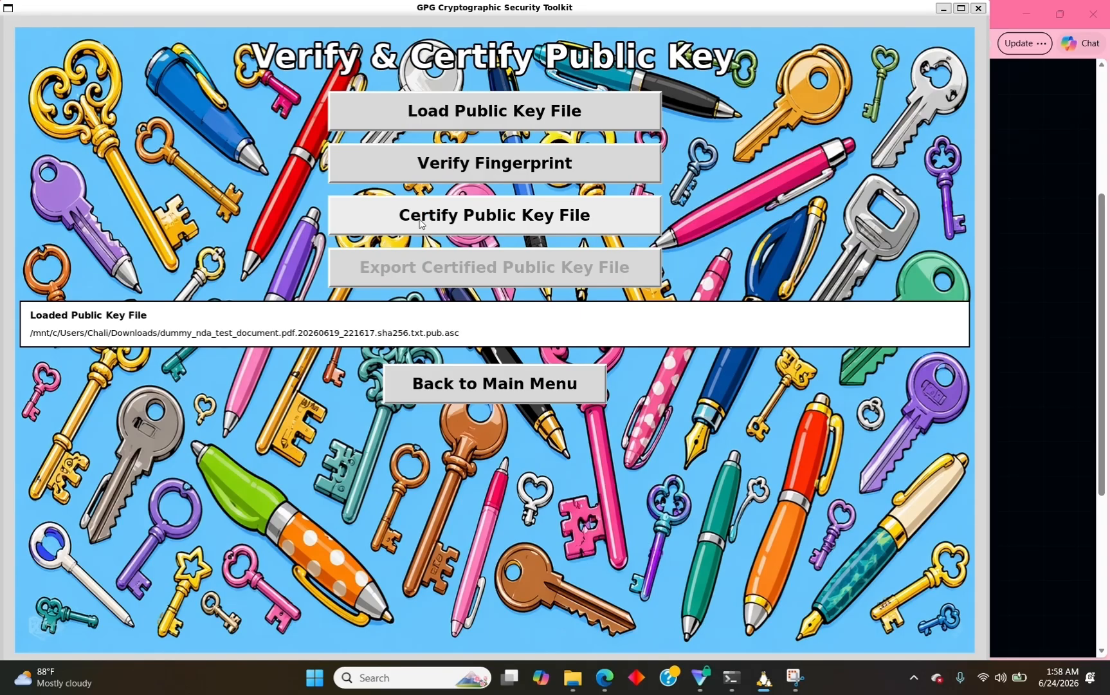
# Certify the loaded NDA public key with the first private key, entering its passphrase.
pyautogui.click(476, 226)
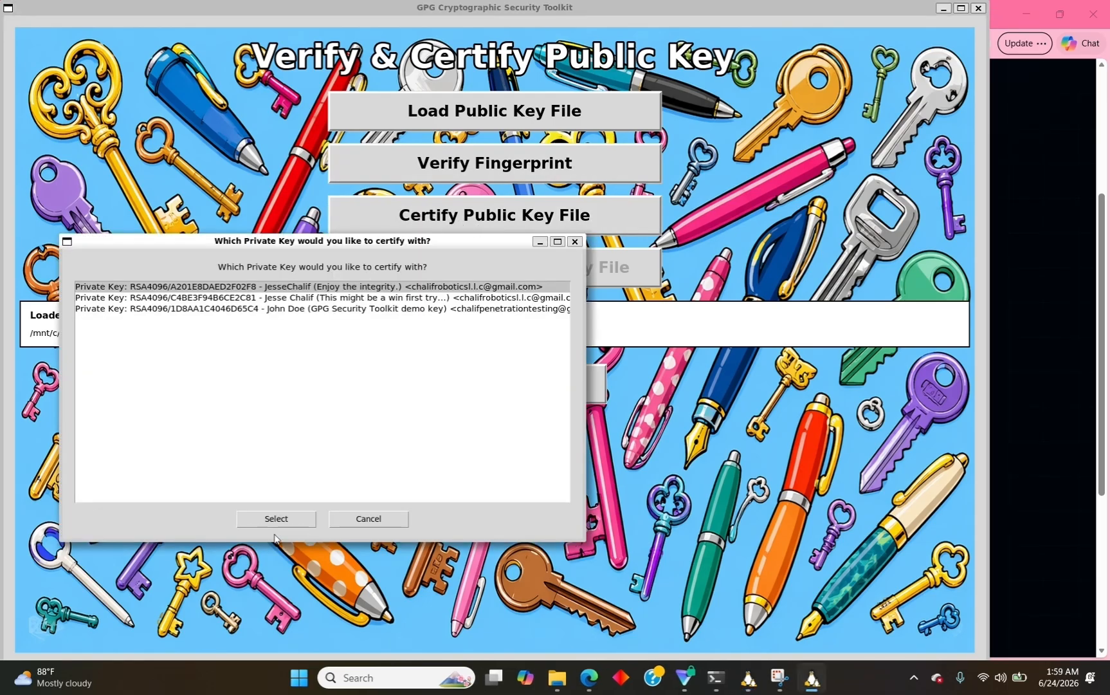
pyautogui.click(274, 519)
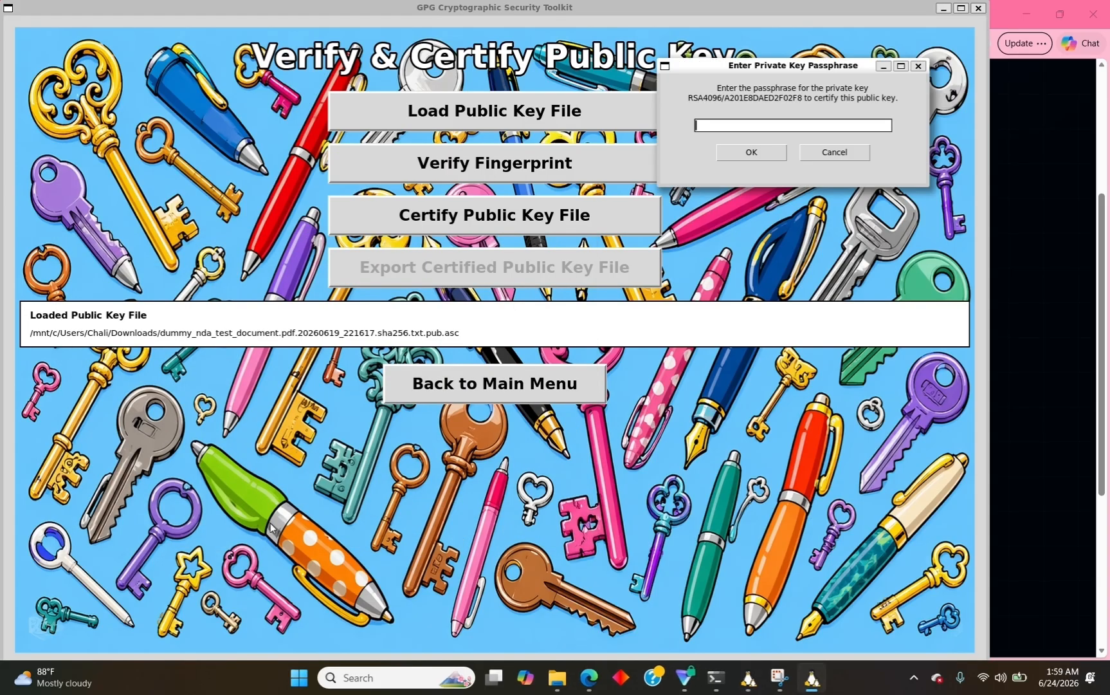
pyautogui.write('*******************')
pyautogui.click(731, 157)
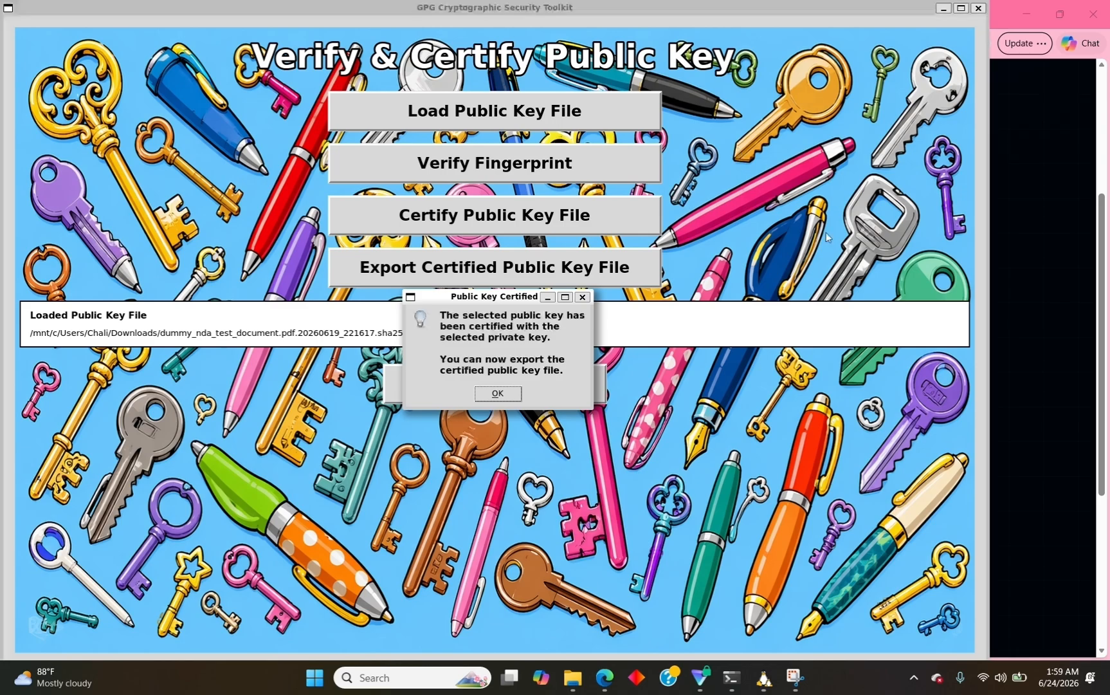
pyautogui.click(486, 397)
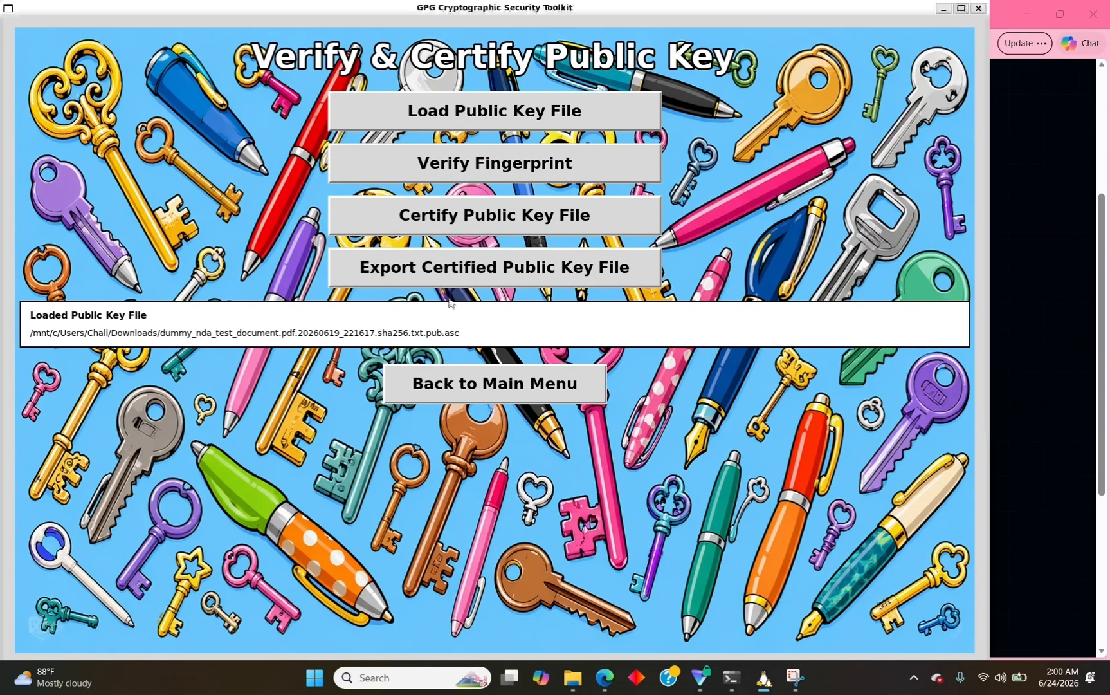
# Export the certified public key to Downloads and GUI storage, then go back to the main menu.
pyautogui.click(452, 279)
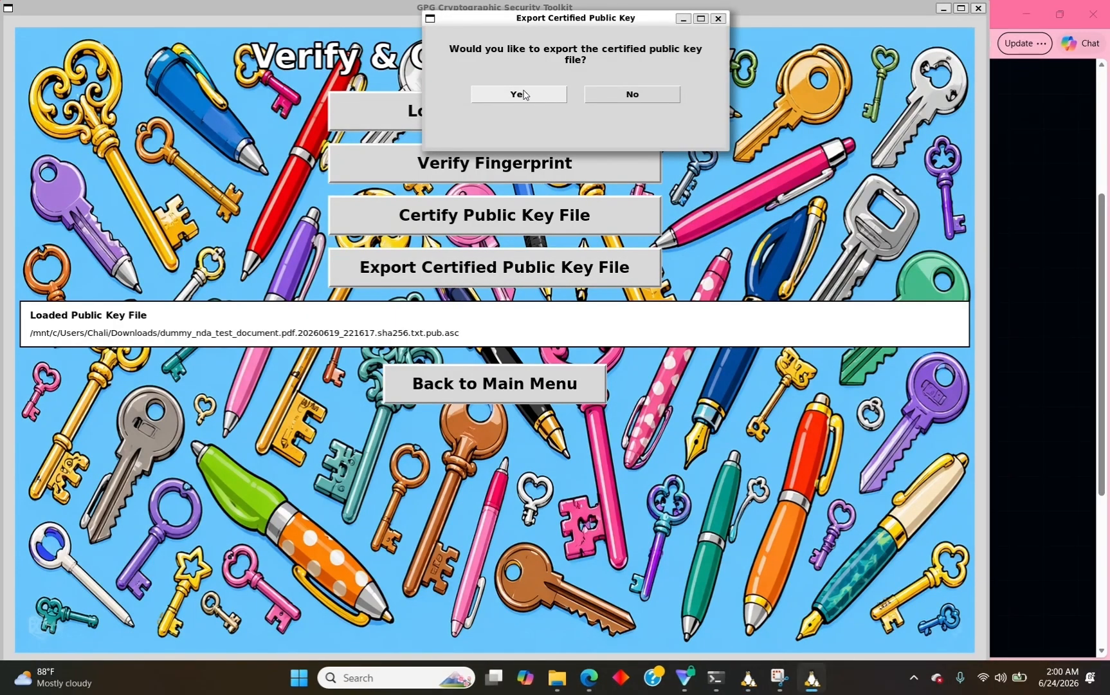
pyautogui.click(523, 94)
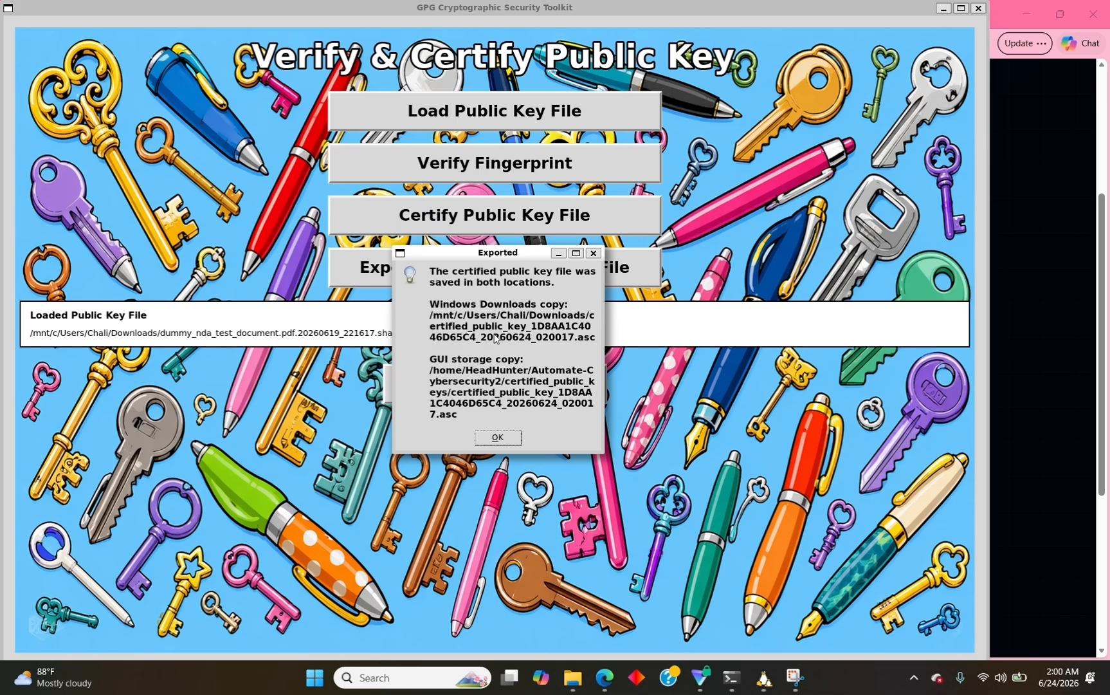
pyautogui.click(486, 438)
pyautogui.click(492, 386)
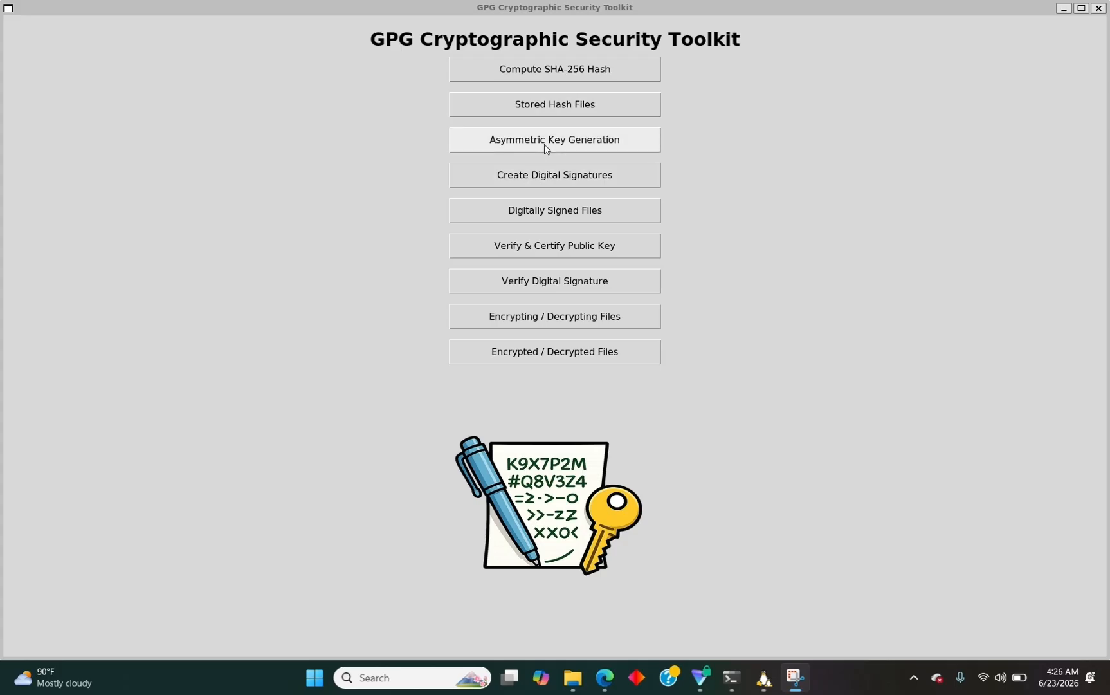
# Open the Verify Digital Signature screen and bring File Explorer's Downloads folder forward.
pyautogui.click(561, 289)
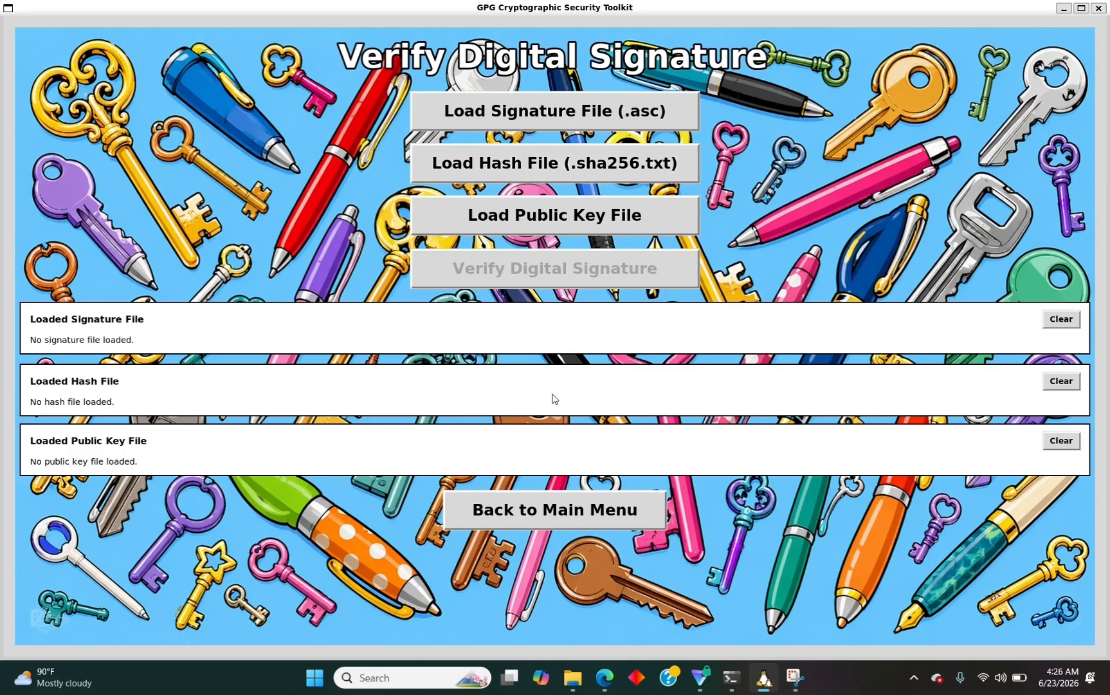
pyautogui.moveTo(573, 679)
pyautogui.click(574, 633)
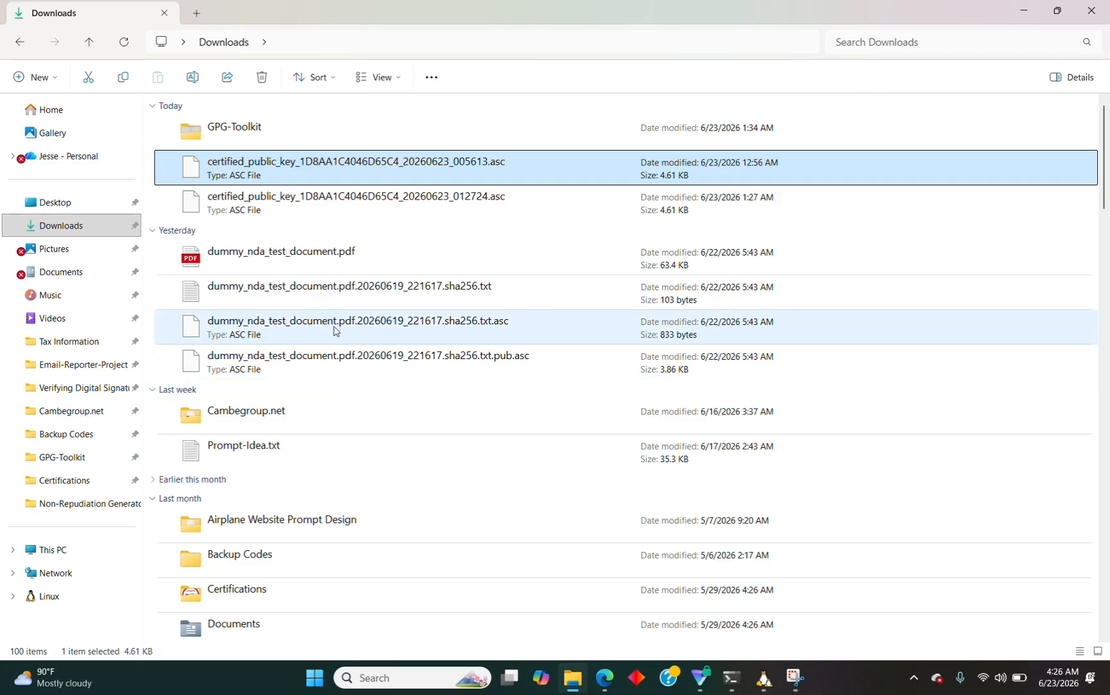
# Copy the path of dummy_nda_test_document.pdf.20260619_221617.sha256.txt.asc and return to the GPG toolkit.
pyautogui.click(407, 330)
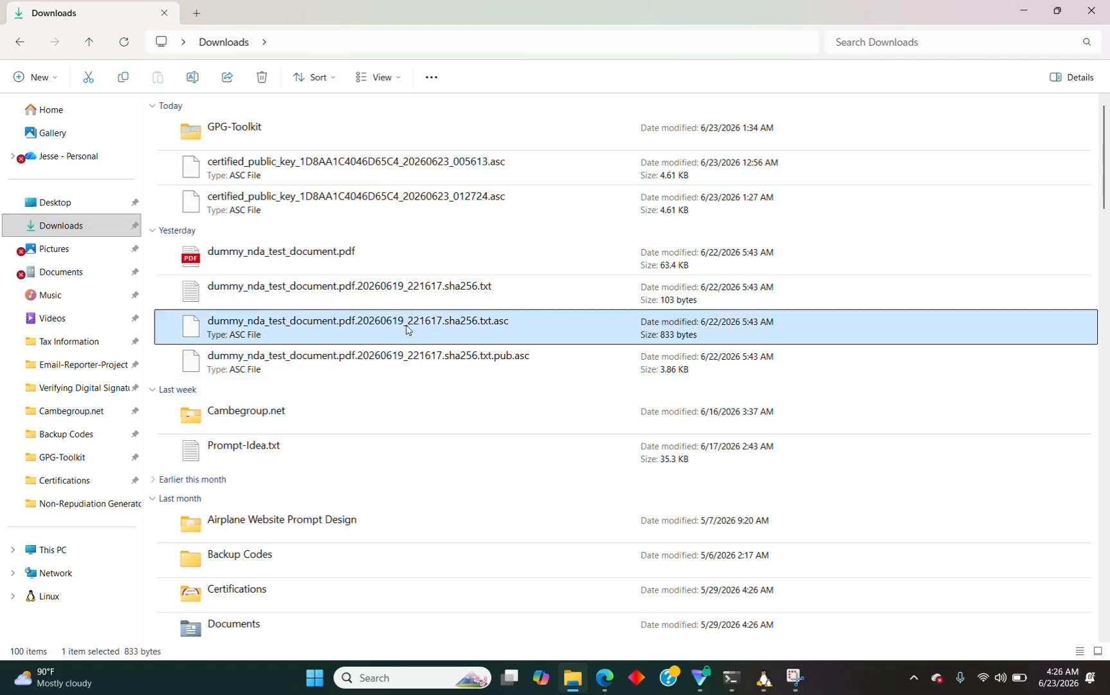
pyautogui.rightClick(407, 329)
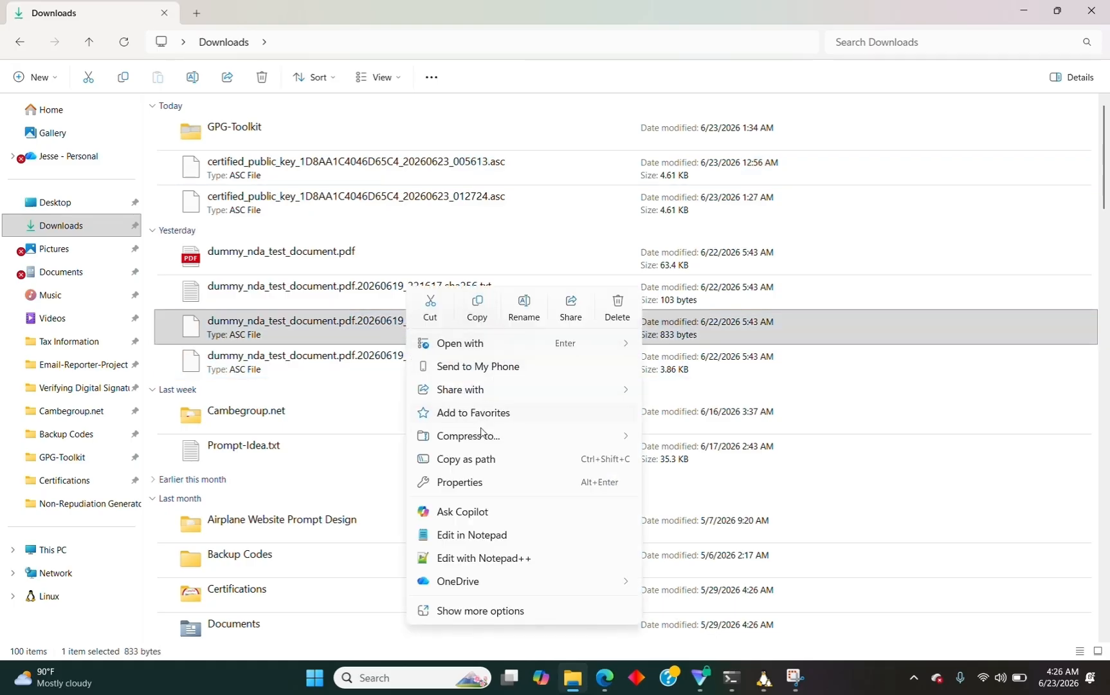
pyautogui.click(476, 458)
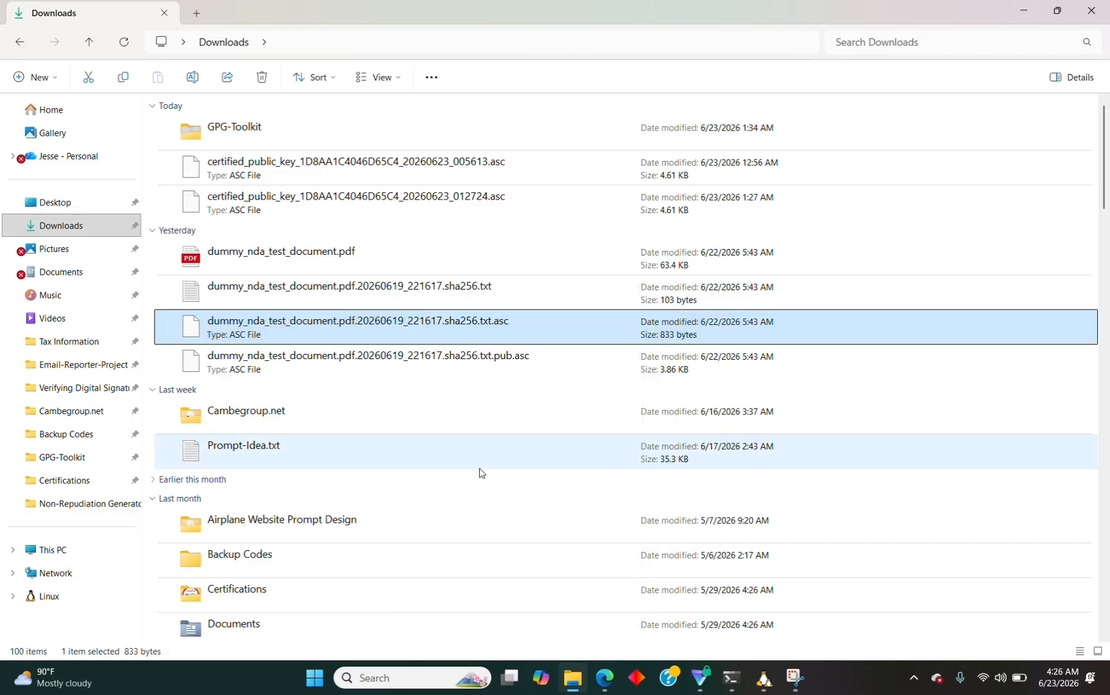
pyautogui.click(760, 691)
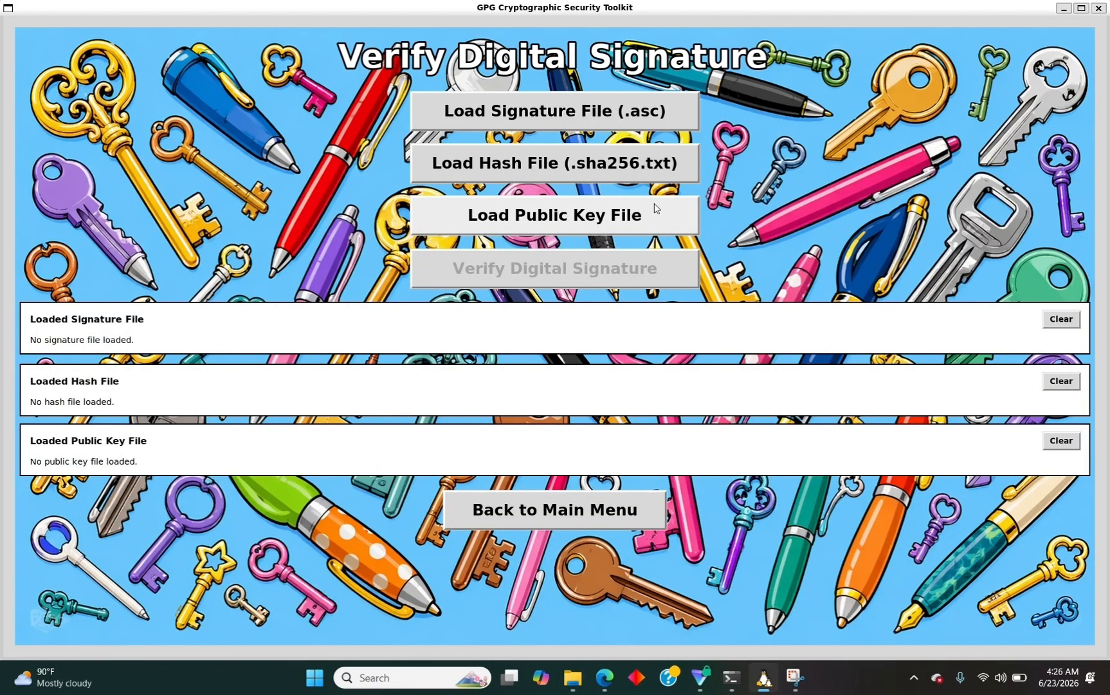
# Paste the signature file path and change the backslash before the file name to '/'.
pyautogui.click(641, 120)
pyautogui.hotkey('ctrl', 'v')
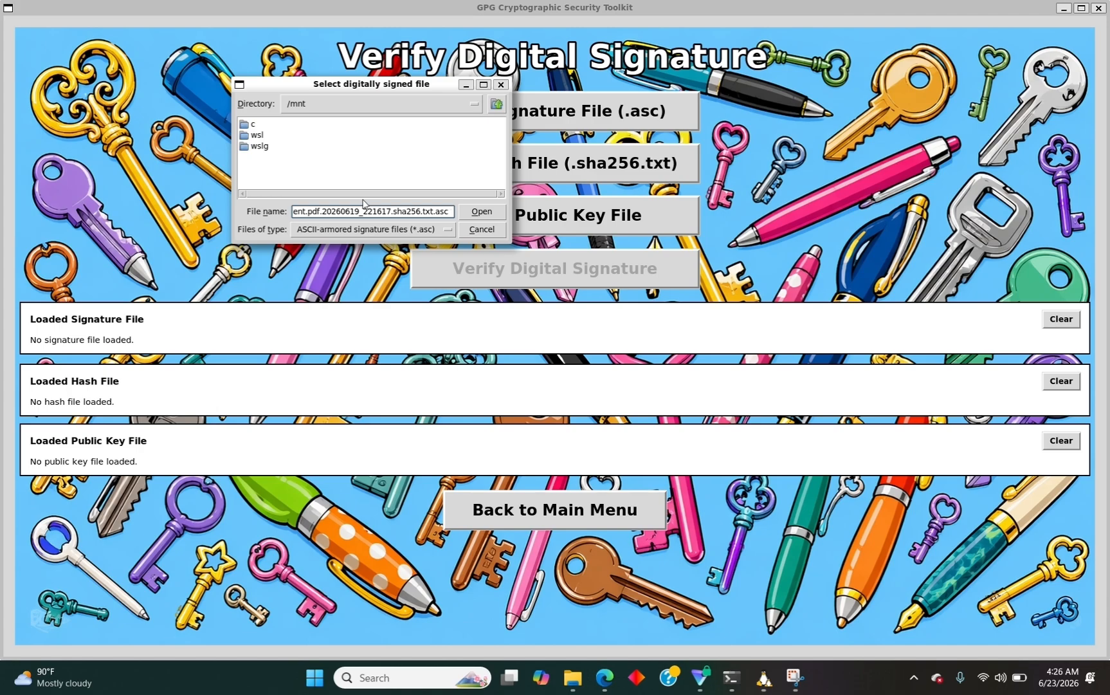
pyautogui.press('Left')
pyautogui.press('Left')
pyautogui.press('Left')
pyautogui.press('Left')
pyautogui.press('Left')
pyautogui.press('Left')
pyautogui.press('Left')
pyautogui.press('Left')
pyautogui.press('Left')
pyautogui.press('Left')
pyautogui.press('Left')
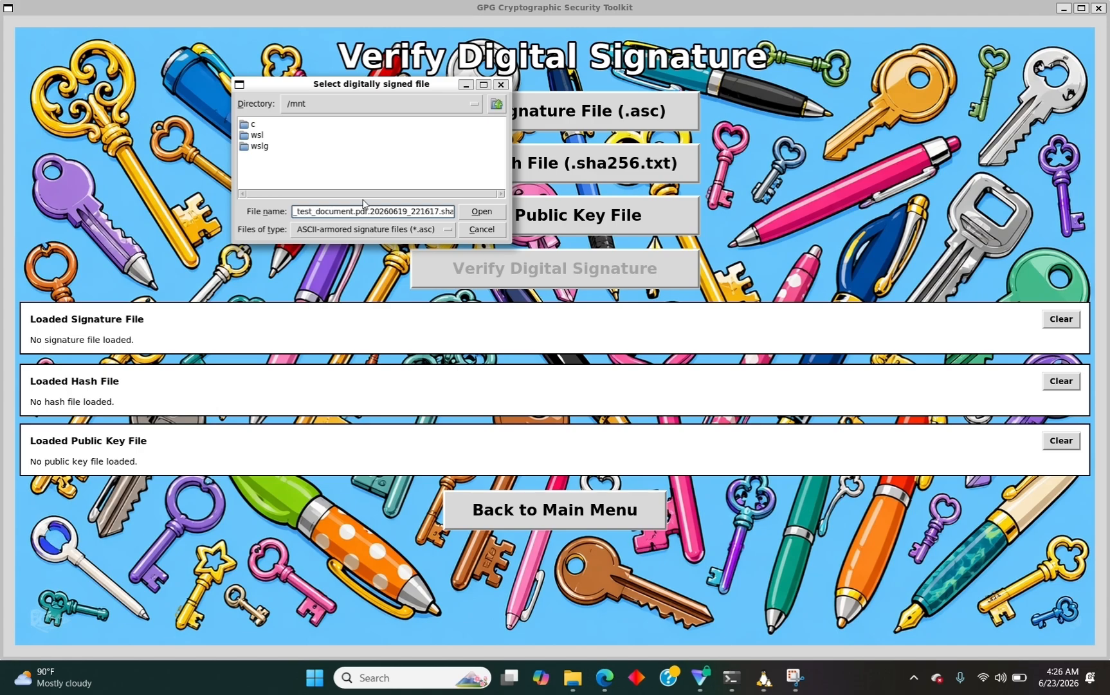
pyautogui.press('Left')
pyautogui.press('Left')
pyautogui.press('Left')
pyautogui.press('Left')
pyautogui.press('Left')
pyautogui.press('Left')
pyautogui.press('Left')
pyautogui.press('Left')
pyautogui.press('Left')
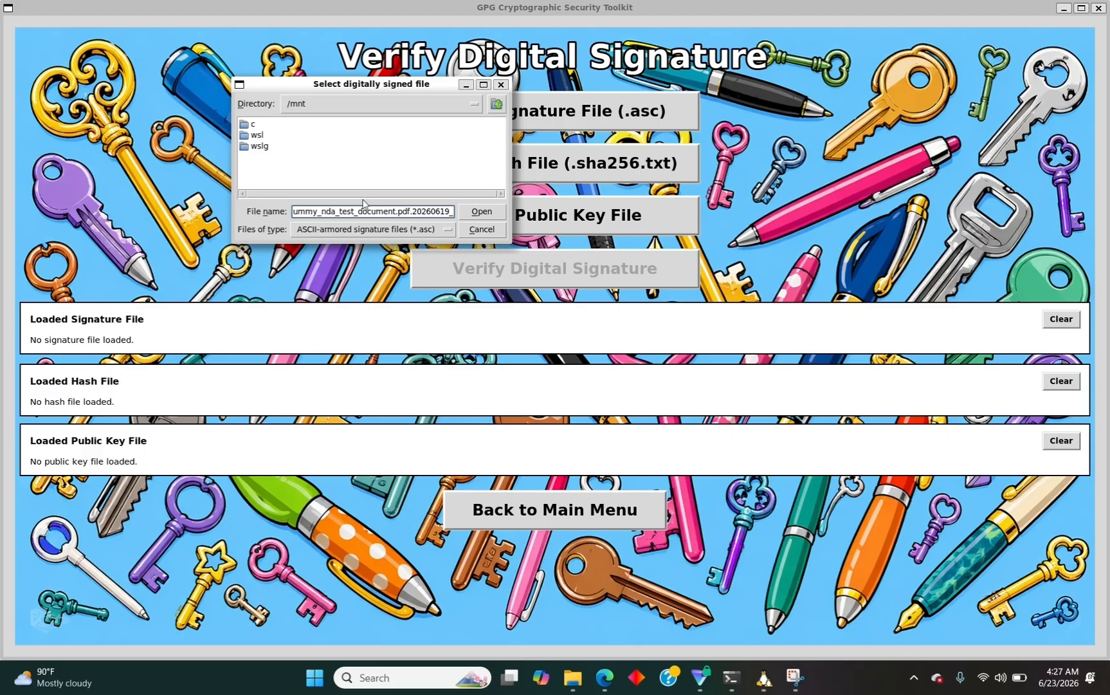
pyautogui.press('Left')
pyautogui.press('Left')
pyautogui.press('Left')
pyautogui.press('Left')
pyautogui.press('Left')
pyautogui.press('BackSpace')
pyautogui.write('/')
# Convert the remaining separators to '/', prefix /mnt/c/, and load the .asc signature file.
pyautogui.press('Left')
pyautogui.press('Left')
pyautogui.press('Left')
pyautogui.press('Left')
pyautogui.press('Left')
pyautogui.press('Left')
pyautogui.press('Left')
pyautogui.press('Left')
pyautogui.press('Left')
pyautogui.press('Left')
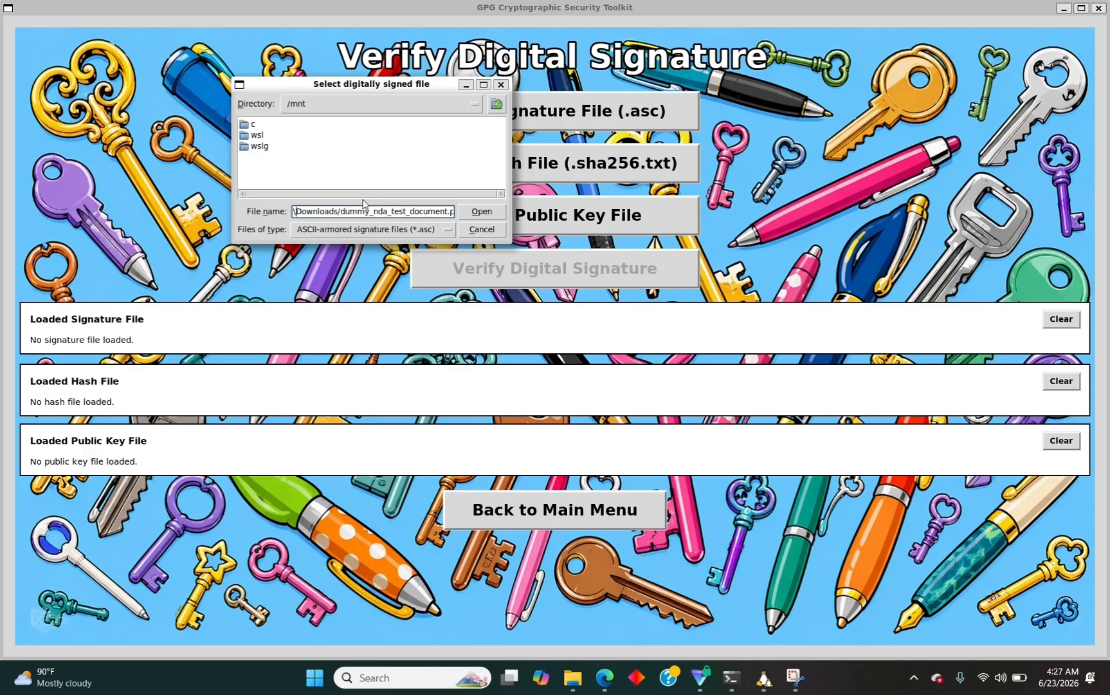
pyautogui.press('BackSpace')
pyautogui.write('/')
pyautogui.press('Left')
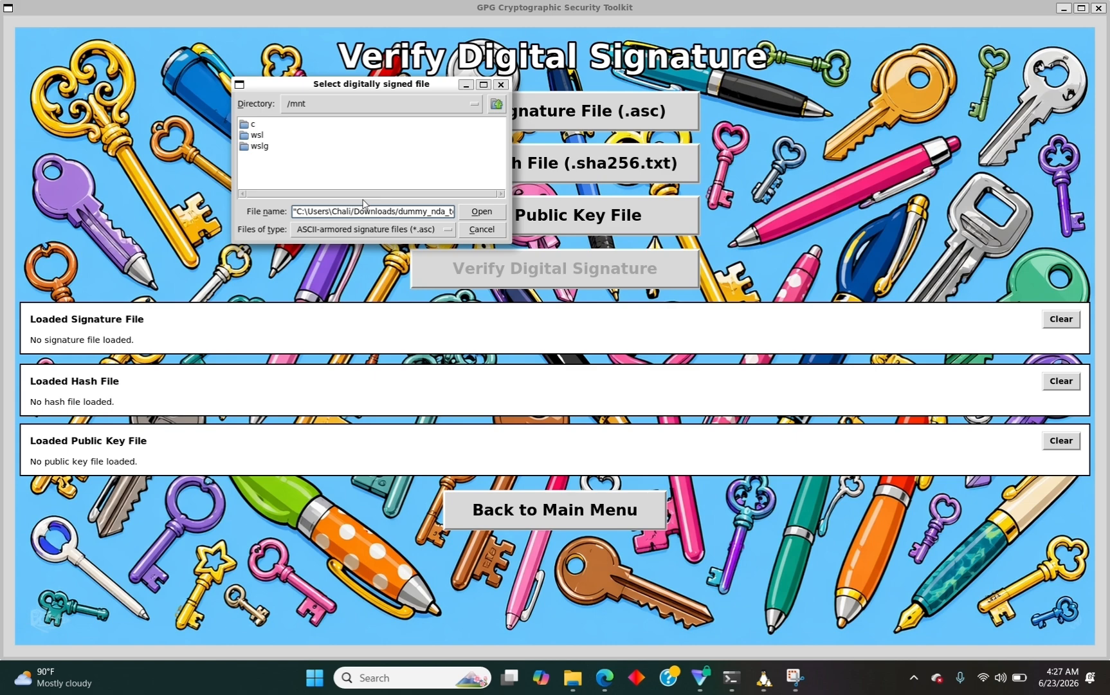
pyautogui.press('BackSpace')
pyautogui.write('/')
pyautogui.press('BackSpace')
pyautogui.press('BackSpace')
pyautogui.press('BackSpace')
pyautogui.press('BackSpace')
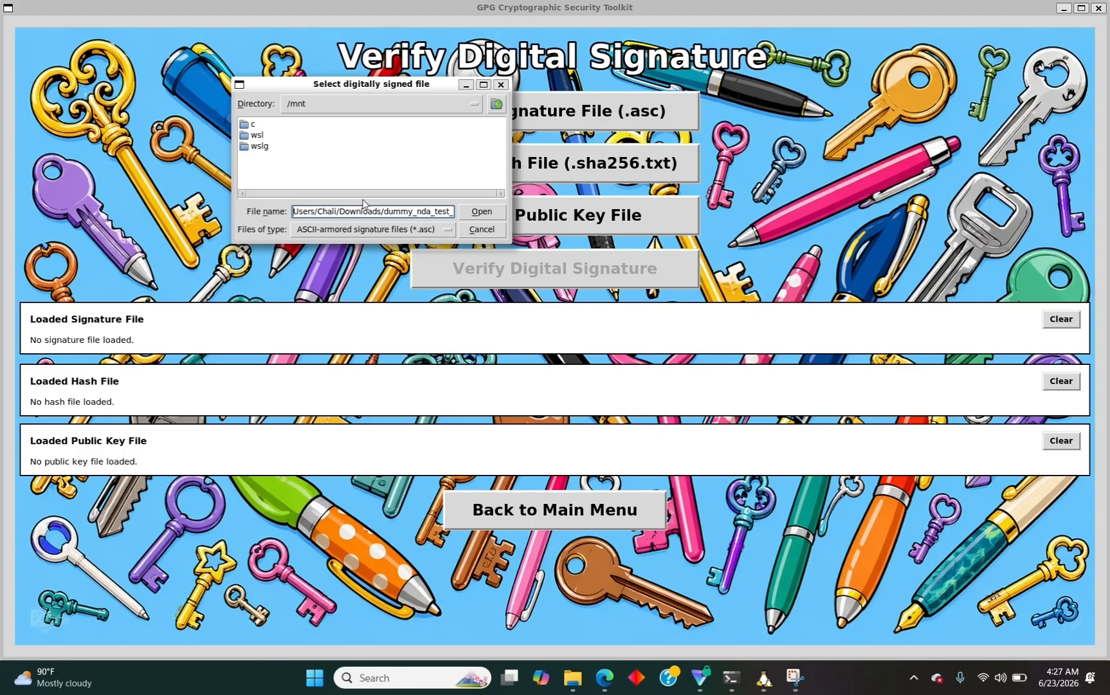
pyautogui.write('/mnt/c')
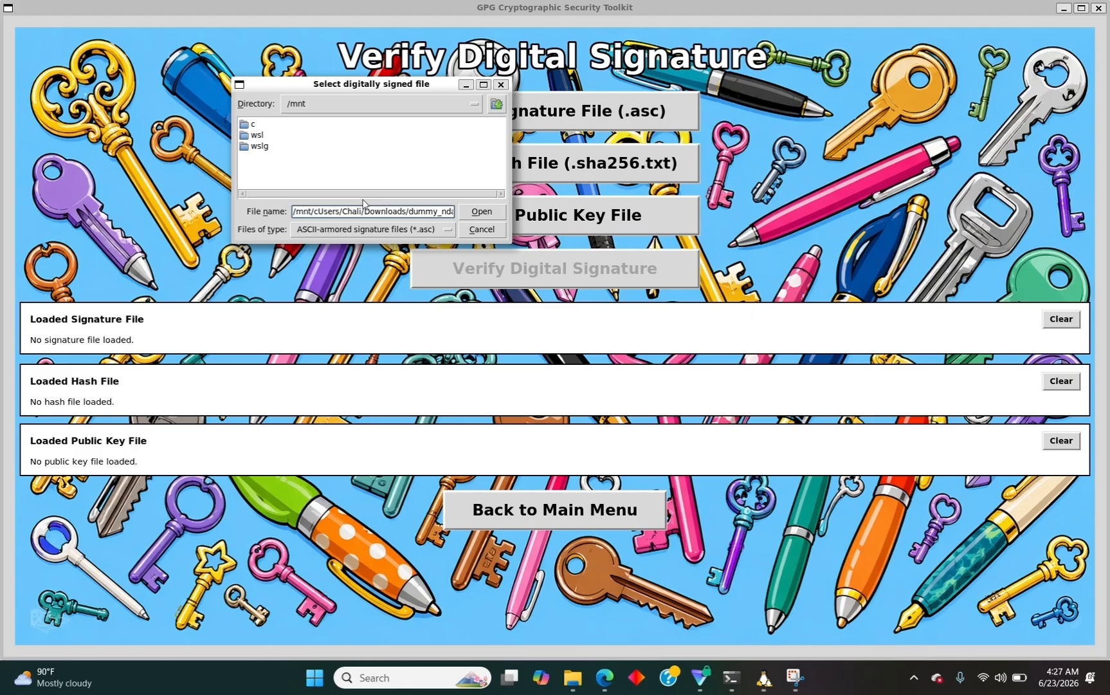
pyautogui.write('/')
pyautogui.press('Return')
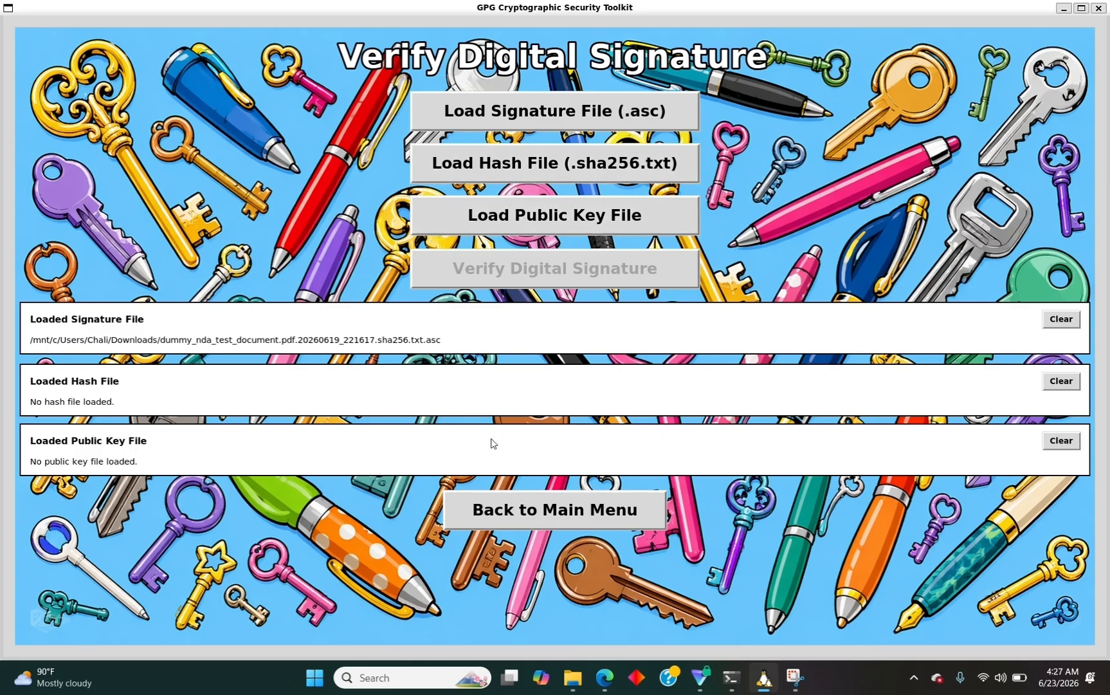
# Copy the .sha256.txt hash file's path from Downloads and bring the GPG toolkit back.
pyautogui.click(572, 677)
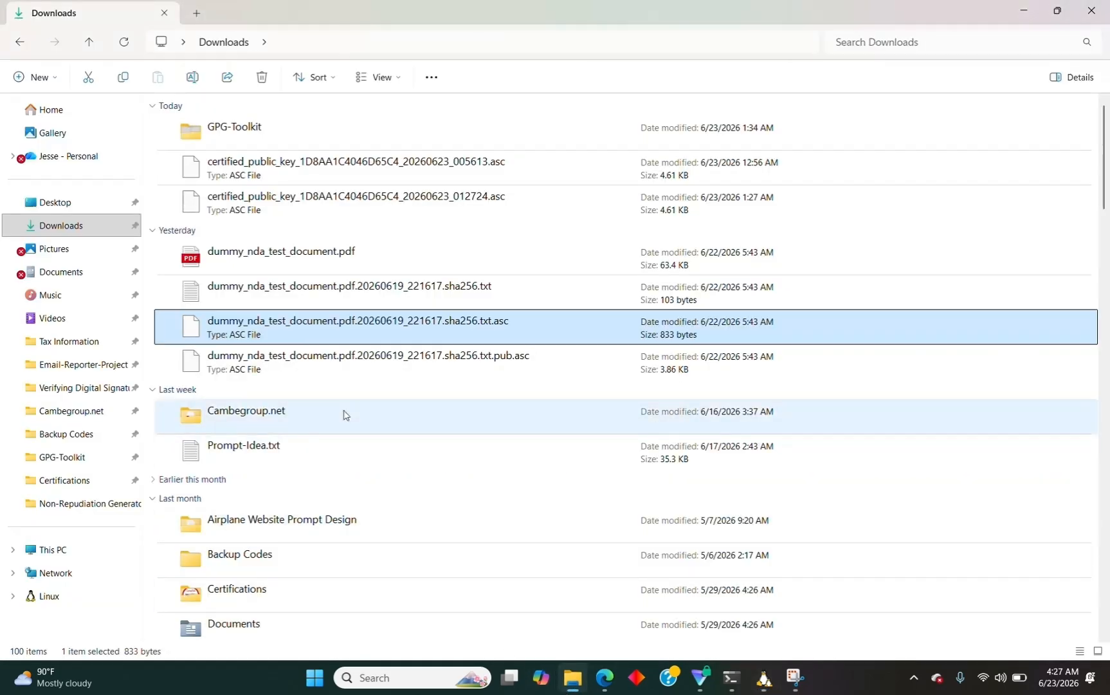
pyautogui.rightClick(350, 292)
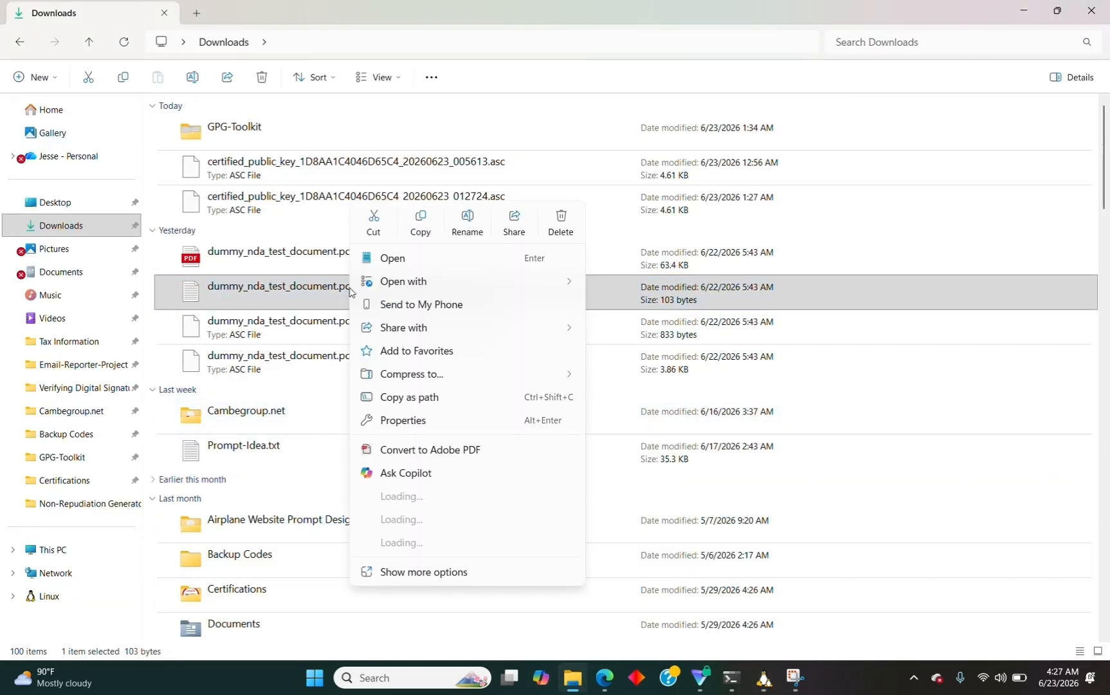
pyautogui.click(421, 397)
pyautogui.moveTo(764, 677)
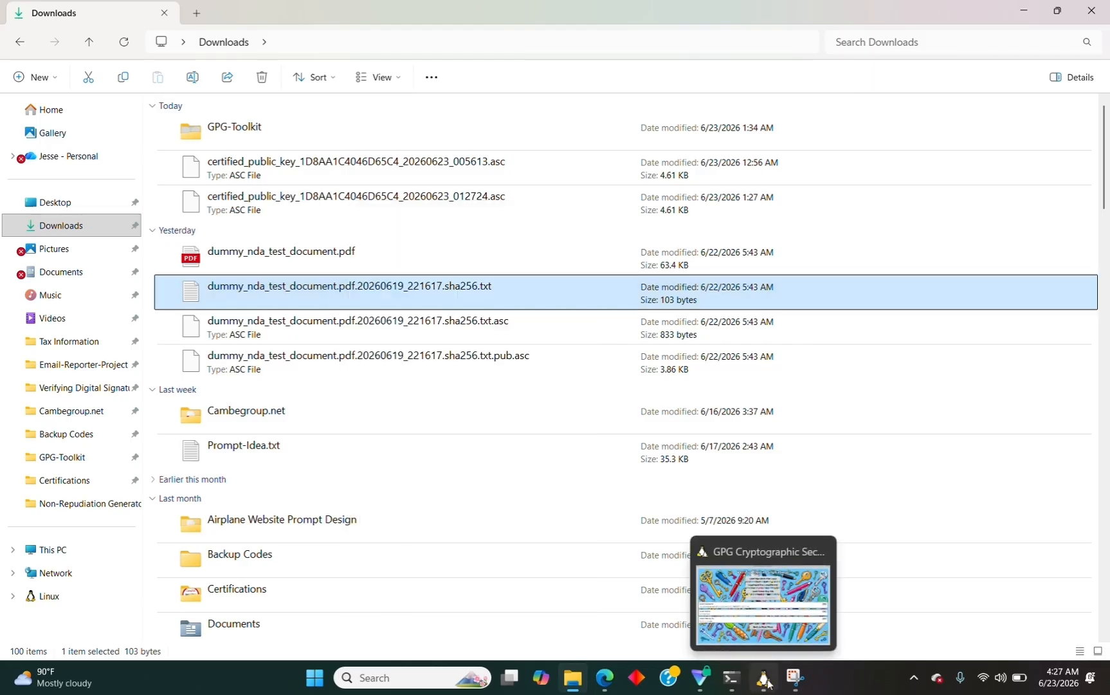
pyautogui.click(765, 587)
# Paste the hash file path into Load Hash File and change the separator before the file name to '/'.
pyautogui.click(542, 164)
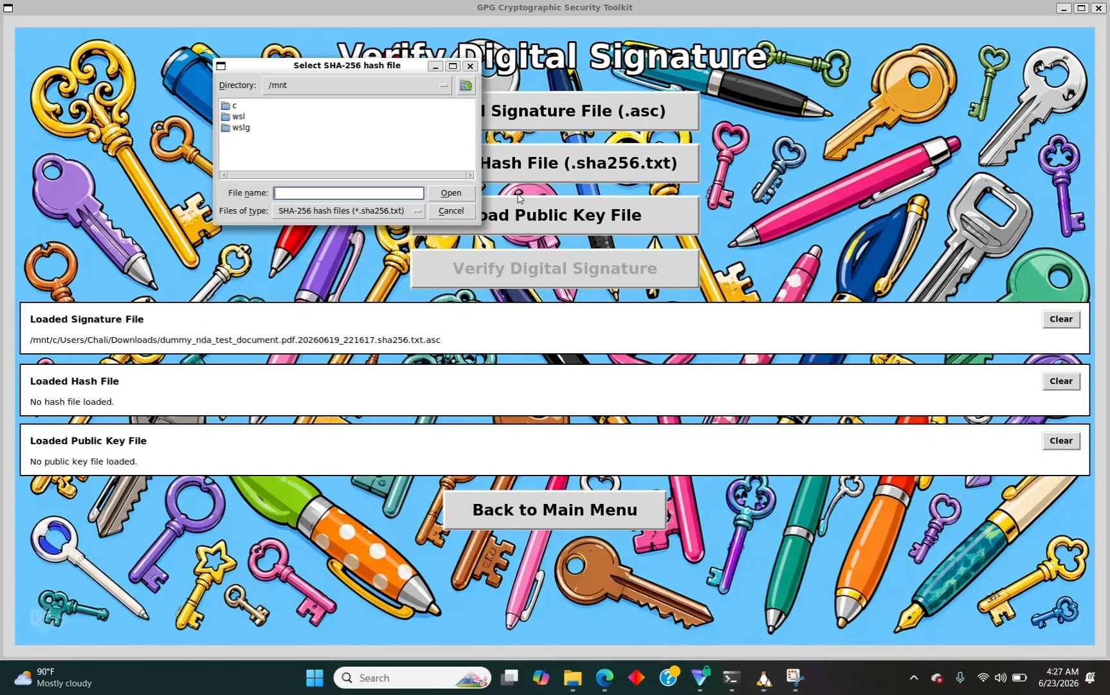
pyautogui.hotkey('ctrl', 'v')
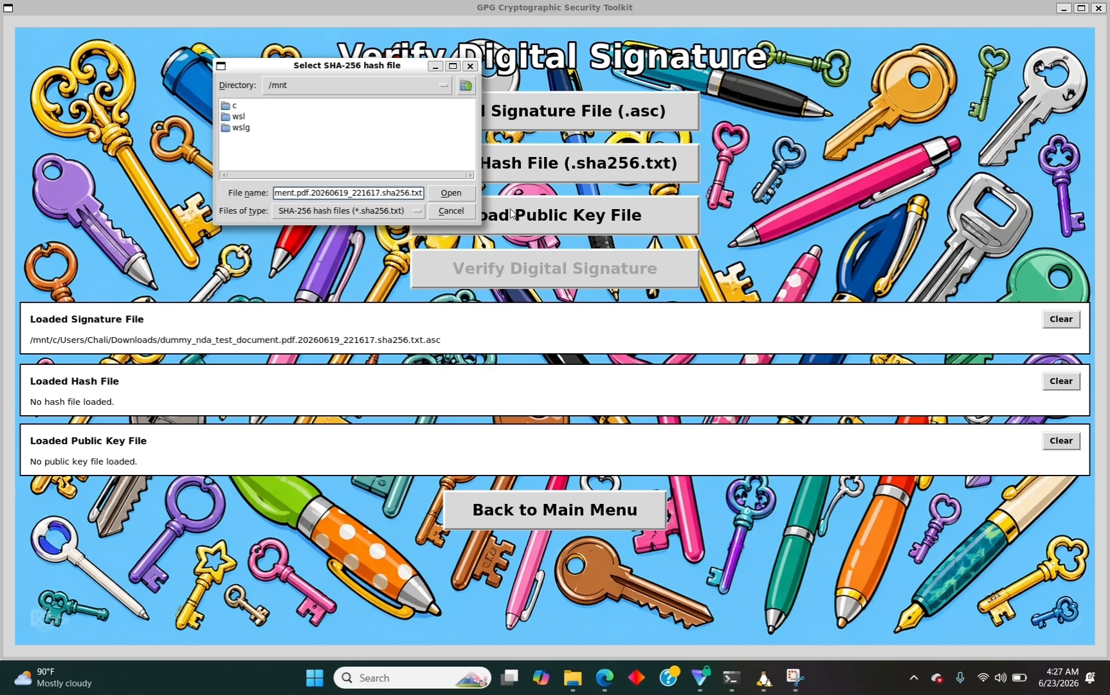
pyautogui.press('Left')
pyautogui.press('Left')
pyautogui.press('Left')
pyautogui.press('Left')
pyautogui.press('Left')
pyautogui.press('Left')
pyautogui.press('Left')
pyautogui.press('Left')
pyautogui.press('Left')
pyautogui.press('Left')
pyautogui.press('Left')
pyautogui.press('Left')
pyautogui.press('Left')
pyautogui.press('Left')
pyautogui.press('Left')
pyautogui.press('Left')
pyautogui.press('Left')
pyautogui.press('Left')
pyautogui.press('Left')
pyautogui.press('Left')
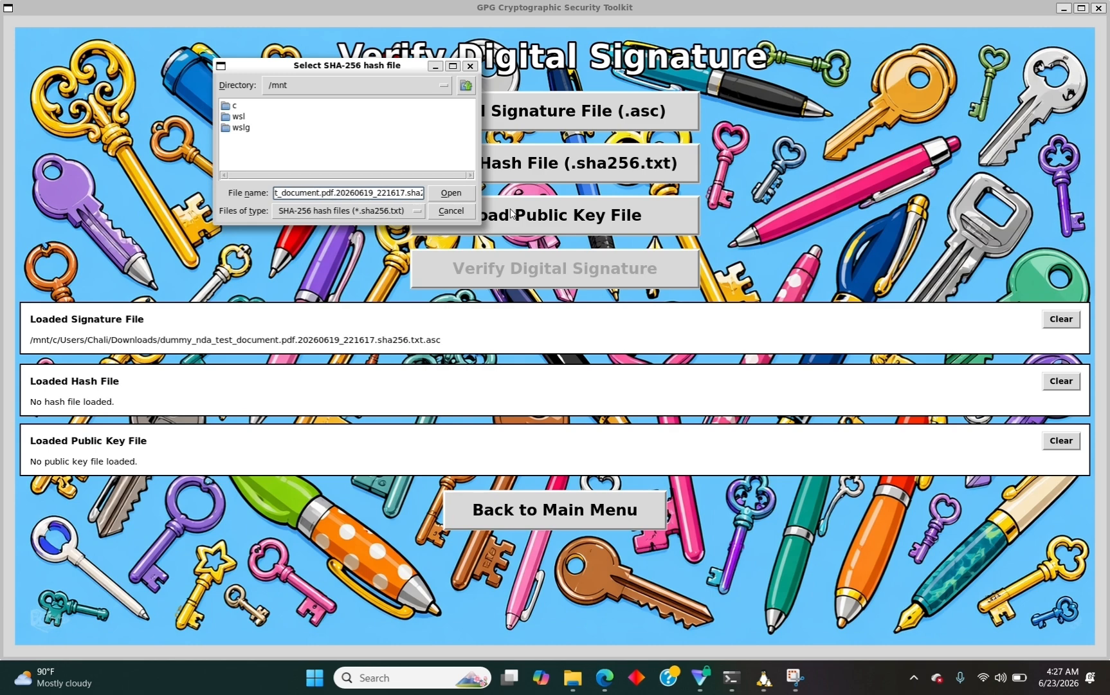
pyautogui.press('Left')
pyautogui.press('Left')
pyautogui.press('Left')
pyautogui.press('Left')
pyautogui.press('Left')
pyautogui.press('Left')
pyautogui.press('Left')
pyautogui.press('Left')
pyautogui.press('Left')
pyautogui.press('Left')
pyautogui.press('Left')
pyautogui.press('Left')
pyautogui.press('Left')
pyautogui.press('Left')
pyautogui.press('Left')
pyautogui.press('Left')
pyautogui.press('Left')
pyautogui.press('Left')
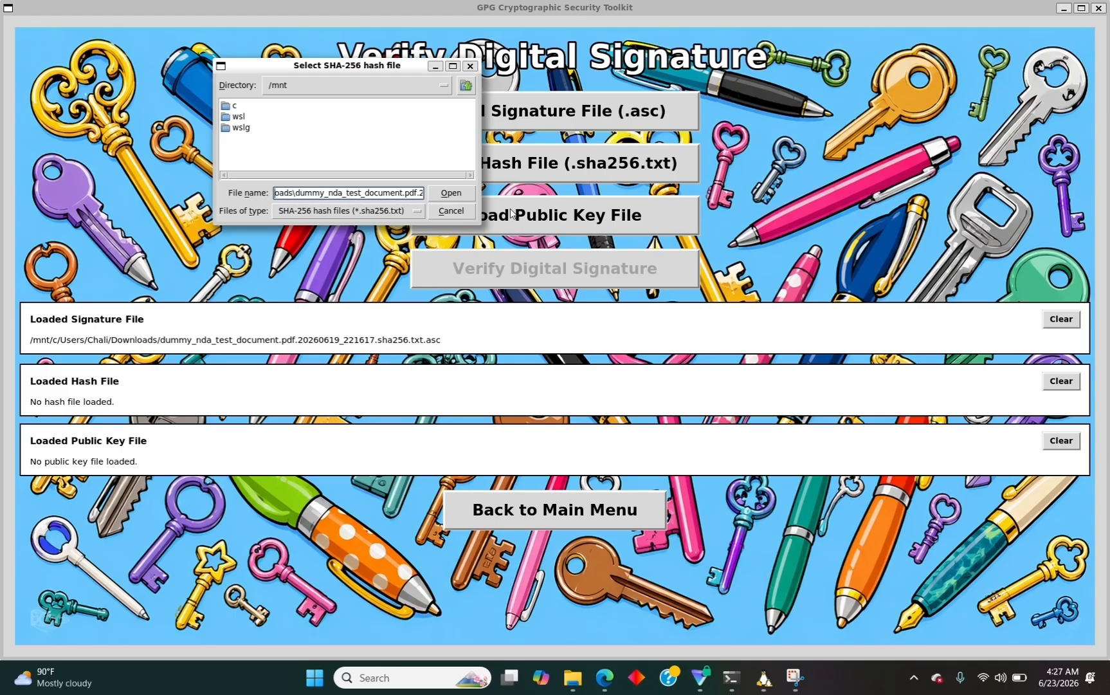
pyautogui.press('Right')
pyautogui.press('BackSpace')
pyautogui.write('/')
# Fix the remaining backslashes, replace the drive prefix with /mnt/c/, and load the .sha256.txt file.
pyautogui.press('Left')
pyautogui.press('Left')
pyautogui.press('Left')
pyautogui.press('Left')
pyautogui.press('Left')
pyautogui.press('Left')
pyautogui.press('Left')
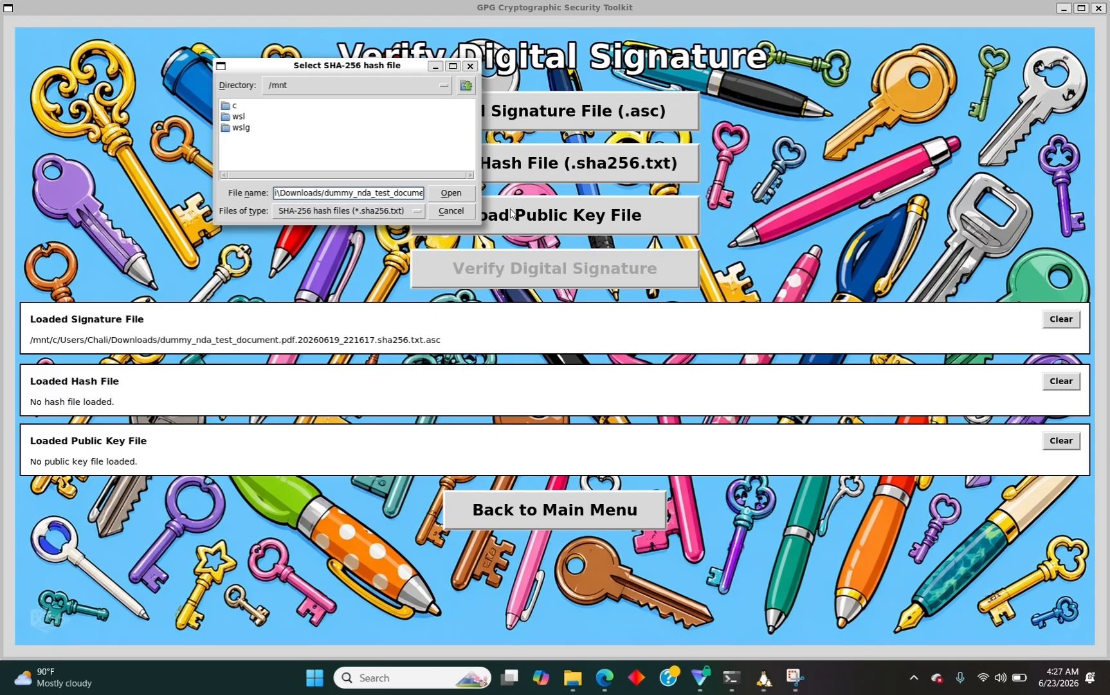
pyautogui.press('Left')
pyautogui.press('Left')
pyautogui.press('Left')
pyautogui.press('Left')
pyautogui.press('BackSpace')
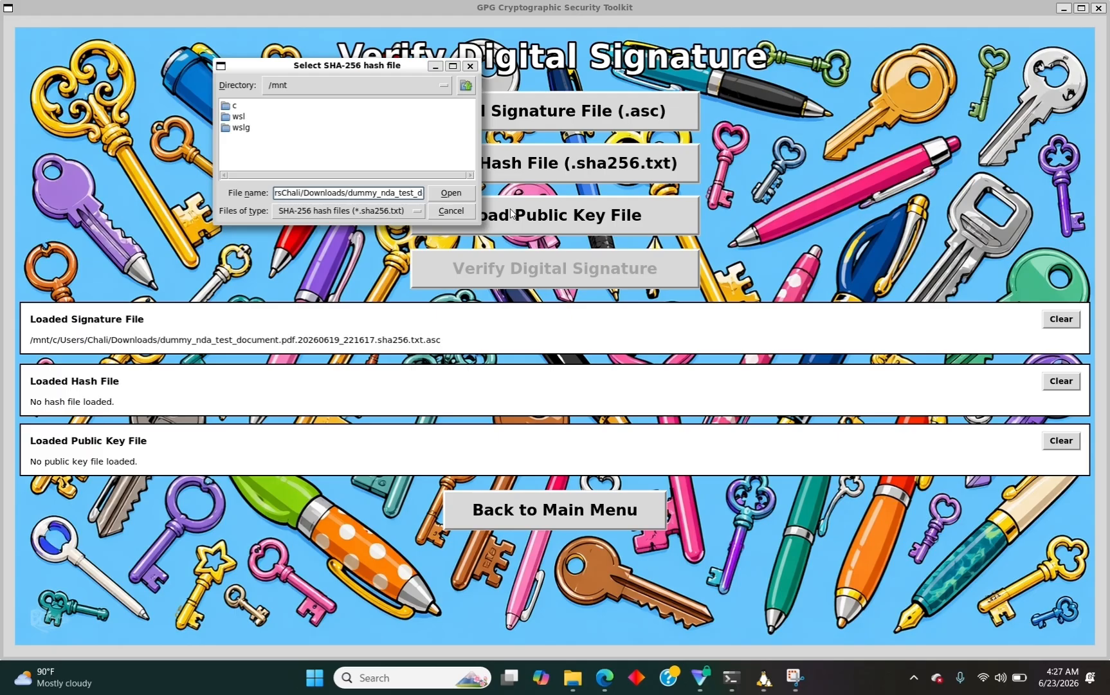
pyautogui.write('/')
pyautogui.press('Home')
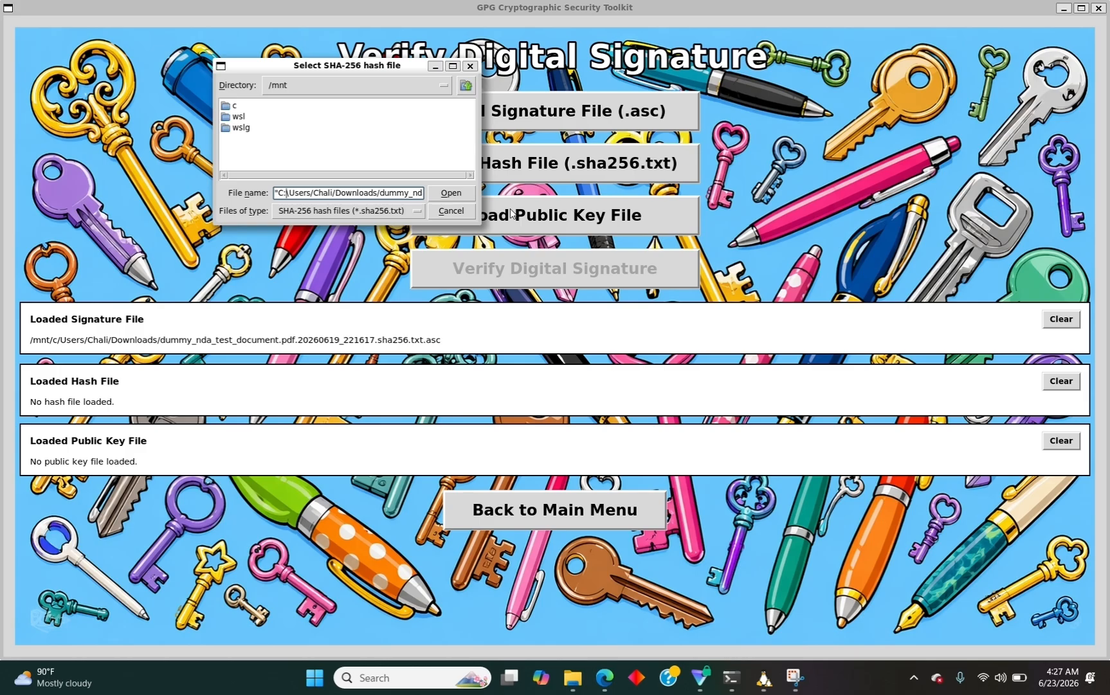
pyautogui.press('Right')
pyautogui.press('BackSpace')
pyautogui.press('BackSpace')
pyautogui.press('BackSpace')
pyautogui.press('BackSpace')
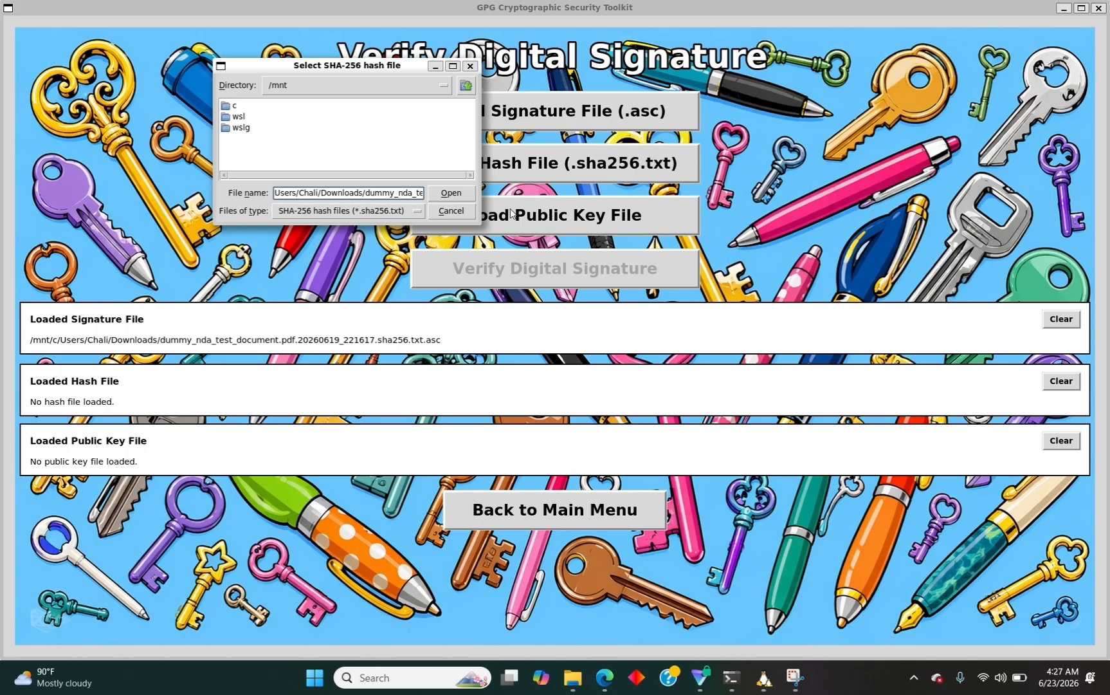
pyautogui.write('/mnt')
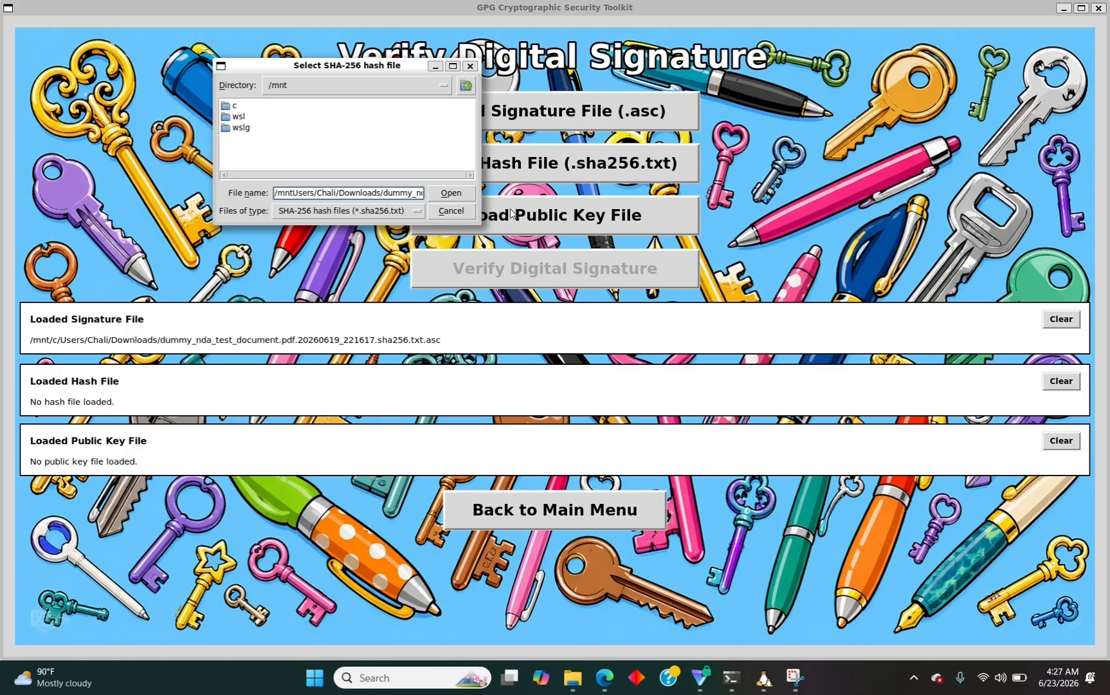
pyautogui.write('/c/')
pyautogui.press('Return')
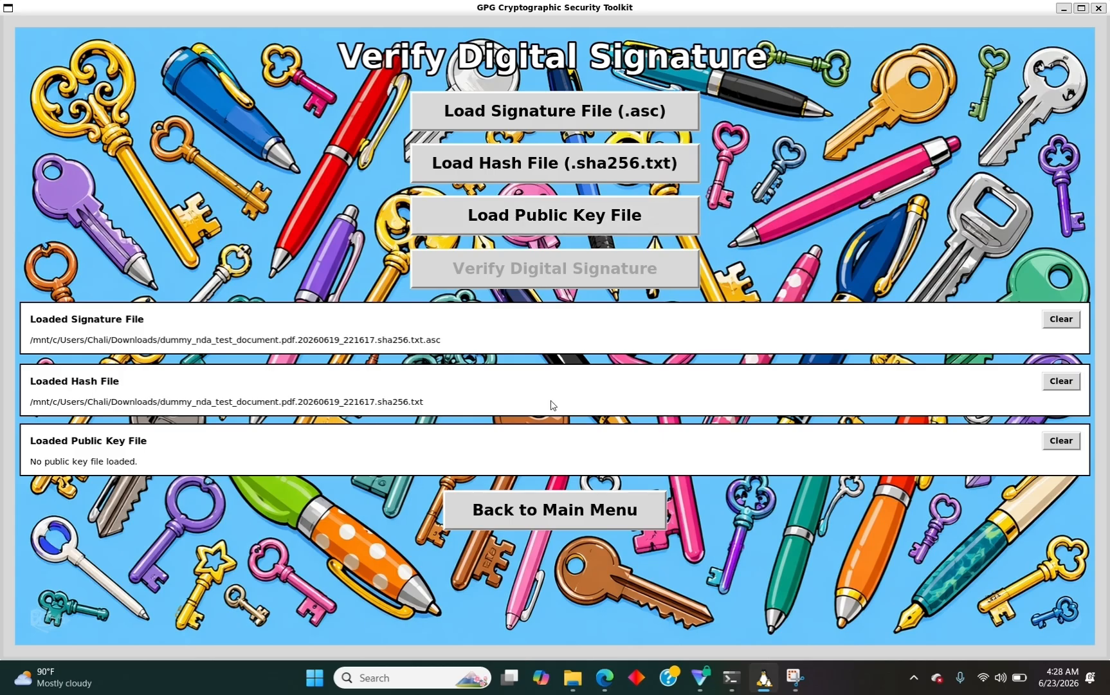
# Copy the path of certified_public_key_1D8AA1C4046D65C4_20260623_012724.asc in Downloads.
pyautogui.click(578, 690)
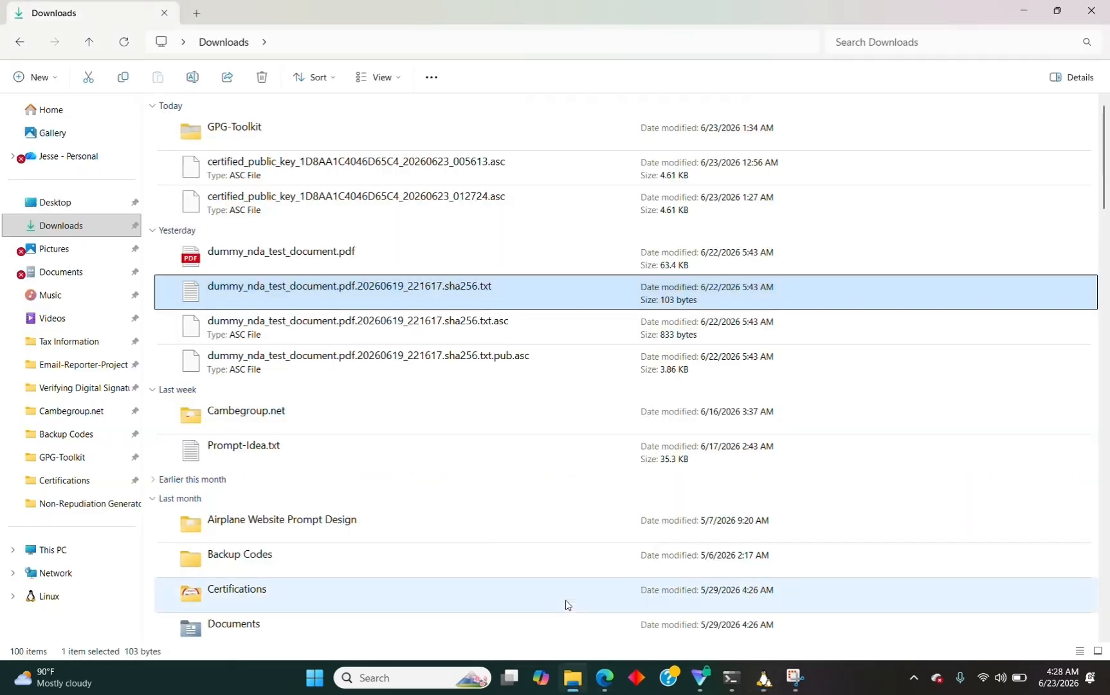
pyautogui.click(251, 205)
pyautogui.rightClick(251, 206)
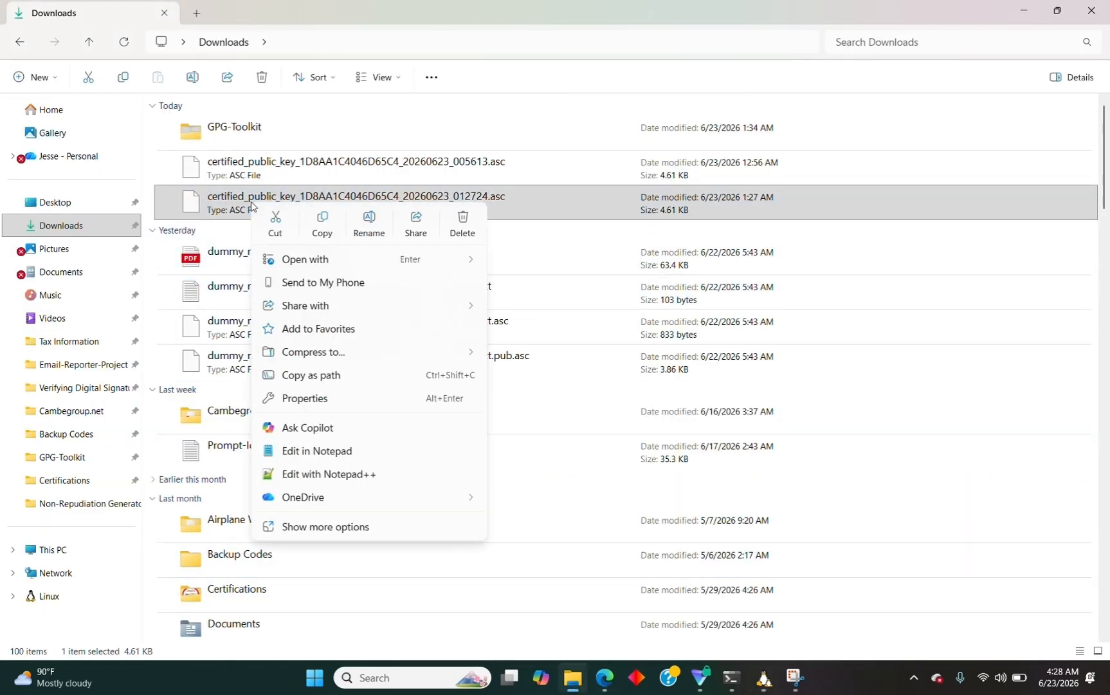
pyautogui.click(321, 379)
# In the toolkit, paste the public key path and change the backslash after Downloads to '/'.
pyautogui.moveTo(763, 675)
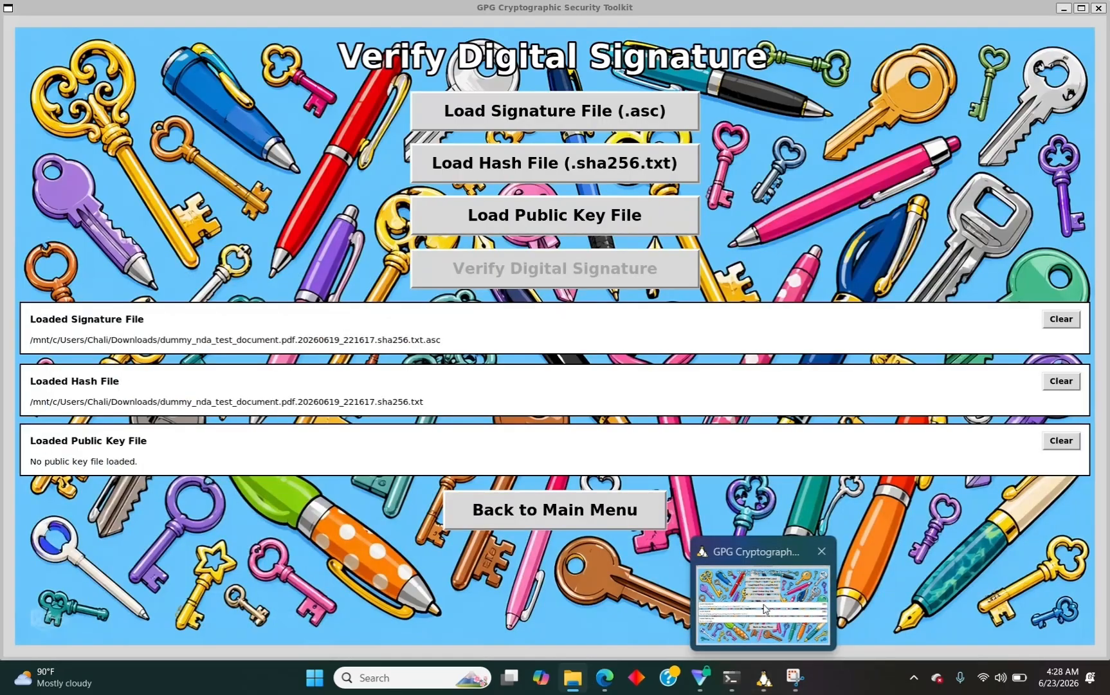
pyautogui.click(765, 609)
pyautogui.click(560, 222)
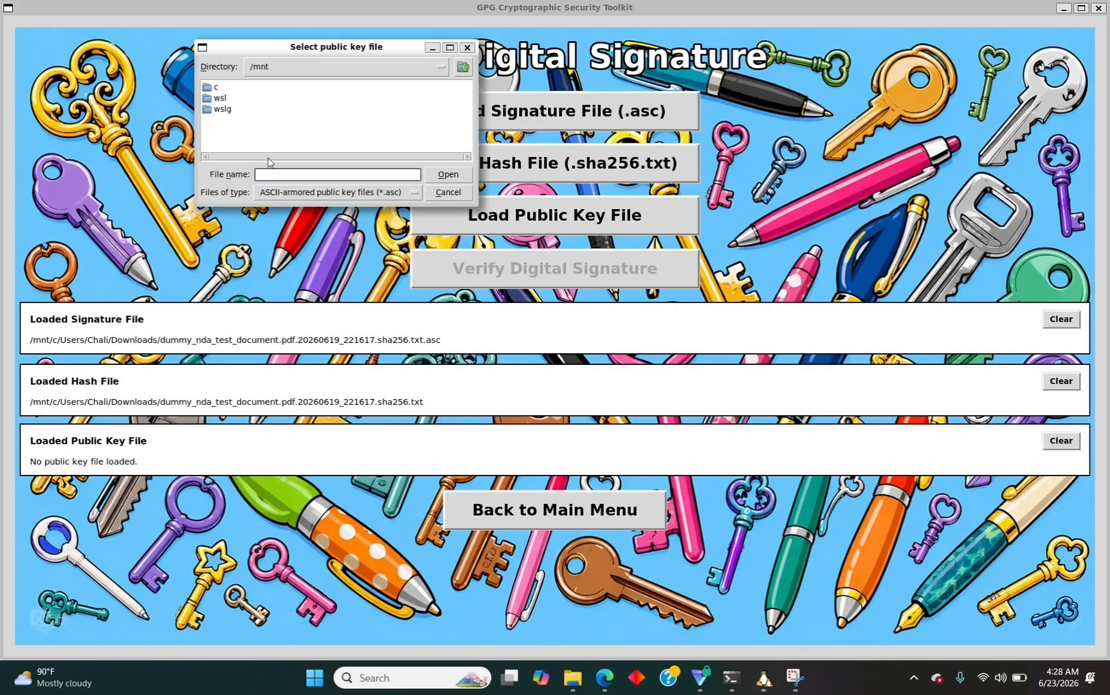
pyautogui.hotkey('ctrl', 'v')
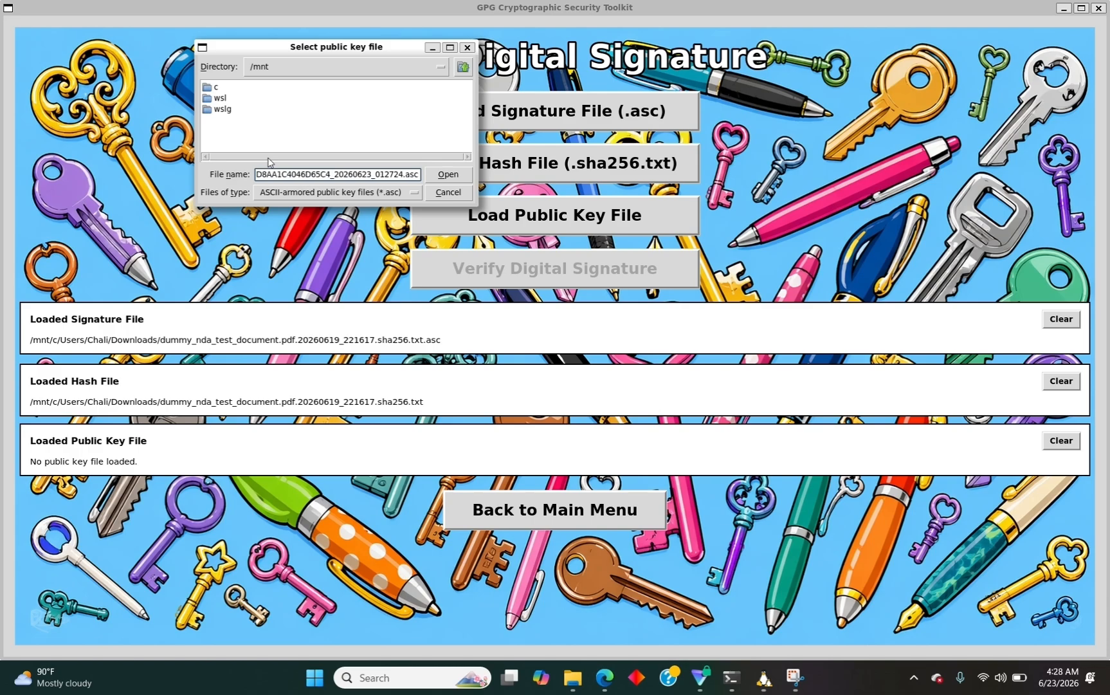
pyautogui.press('Left')
pyautogui.press('Left')
pyautogui.press('Left')
pyautogui.press('Left')
pyautogui.press('Left')
pyautogui.press('Left')
pyautogui.press('Left')
pyautogui.press('Left')
pyautogui.press('Left')
pyautogui.press('Left')
pyautogui.press('Left')
pyautogui.press('Left')
pyautogui.press('Left')
pyautogui.press('Left')
pyautogui.press('Left')
pyautogui.press('Left')
pyautogui.press('Left')
pyautogui.press('Left')
pyautogui.press('Left')
pyautogui.press('Left')
pyautogui.press('Left')
pyautogui.press('Left')
pyautogui.press('Left')
pyautogui.press('Left')
pyautogui.press('Left')
pyautogui.press('Left')
pyautogui.press('Left')
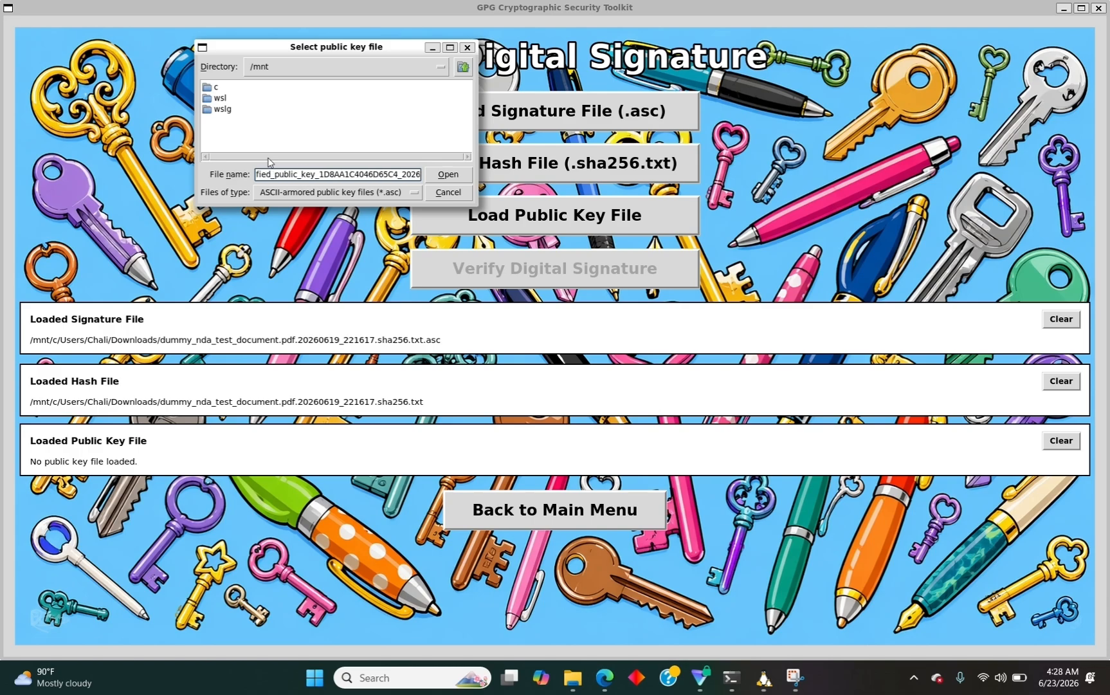
pyautogui.press('Left')
pyautogui.press('Left')
pyautogui.press('Left')
pyautogui.press('Left')
pyautogui.press('Left')
pyautogui.press('Left')
pyautogui.press('Left')
pyautogui.press('Left')
pyautogui.press('Left')
pyautogui.press('Left')
pyautogui.press('Left')
pyautogui.press('Left')
pyautogui.press('Left')
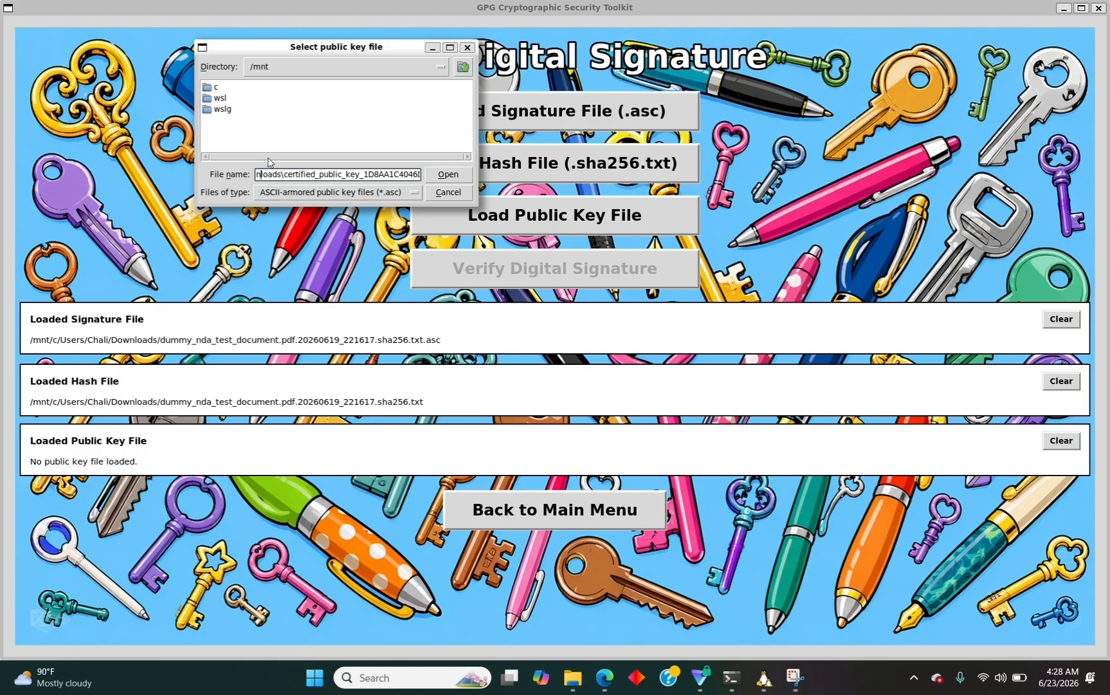
pyautogui.press('Right')
pyautogui.press('Right')
pyautogui.press('Right')
pyautogui.press('Right')
pyautogui.press('Right')
pyautogui.press('Right')
pyautogui.press('Right')
pyautogui.press('BackSpace')
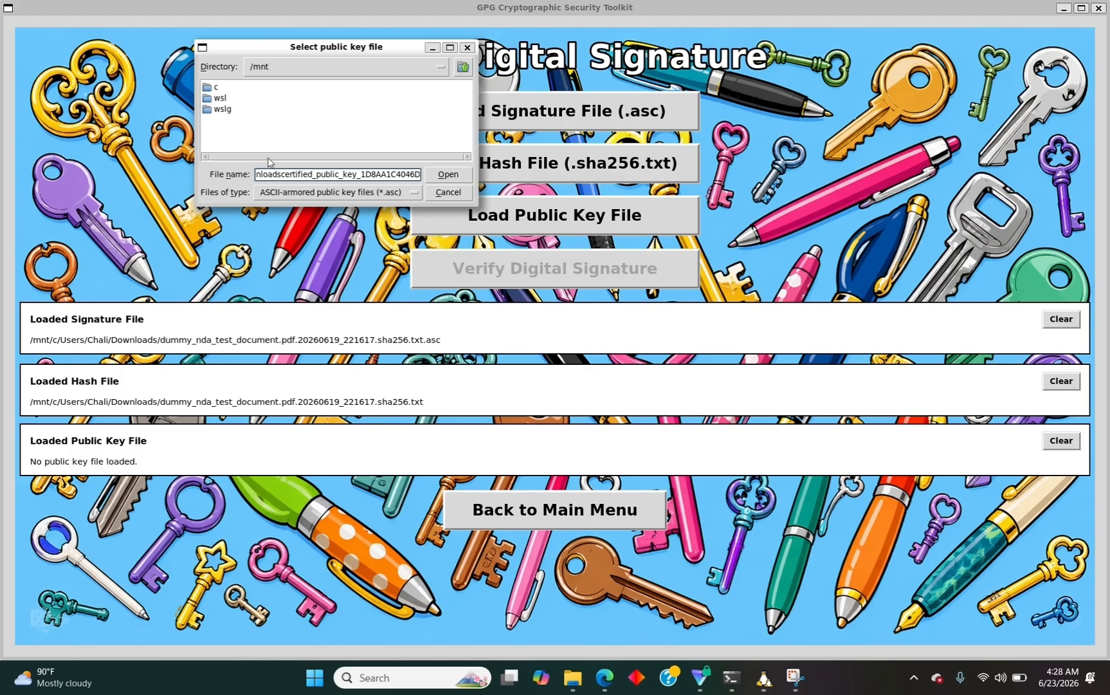
pyautogui.write('/')
# Replace the remaining backslashes with '/', prefix /mnt/c/, and load the certified public key.
pyautogui.press('Left')
pyautogui.press('Left')
pyautogui.press('Left')
pyautogui.press('Left')
pyautogui.press('Left')
pyautogui.press('Left')
pyautogui.press('Left')
pyautogui.press('Left')
pyautogui.press('Left')
pyautogui.press('Left')
pyautogui.press('Left')
pyautogui.press('Left')
pyautogui.press('Left')
pyautogui.press('Left')
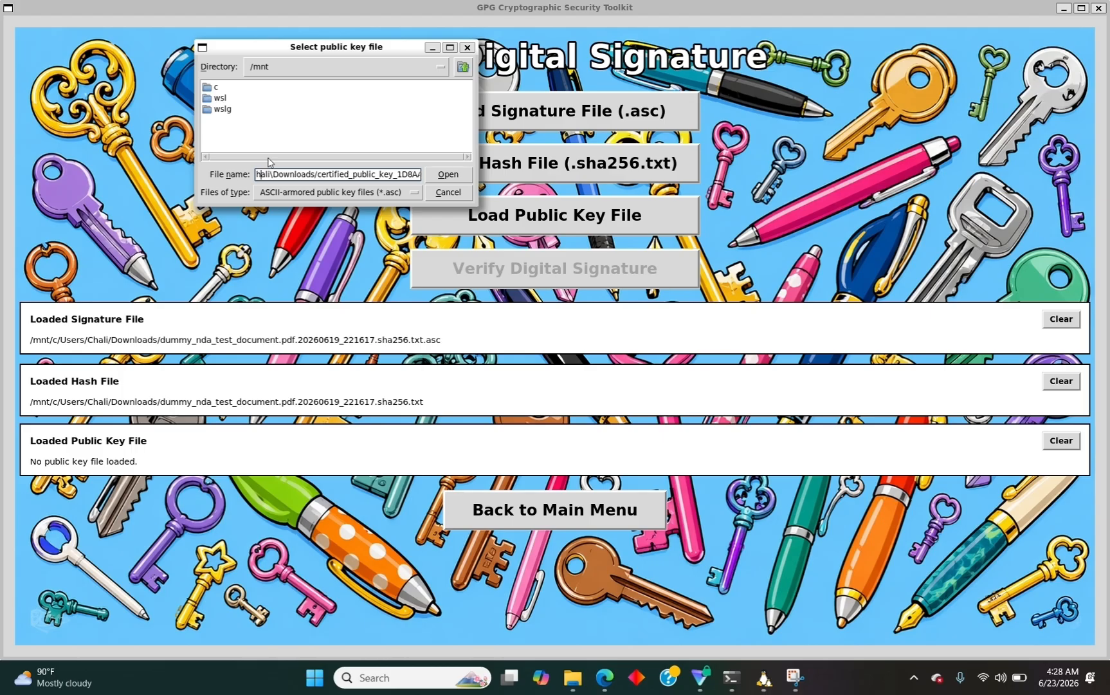
pyautogui.press('BackSpace')
pyautogui.write('/')
pyautogui.press('Left')
pyautogui.press('Left')
pyautogui.press('Left')
pyautogui.press('Left')
pyautogui.press('Left')
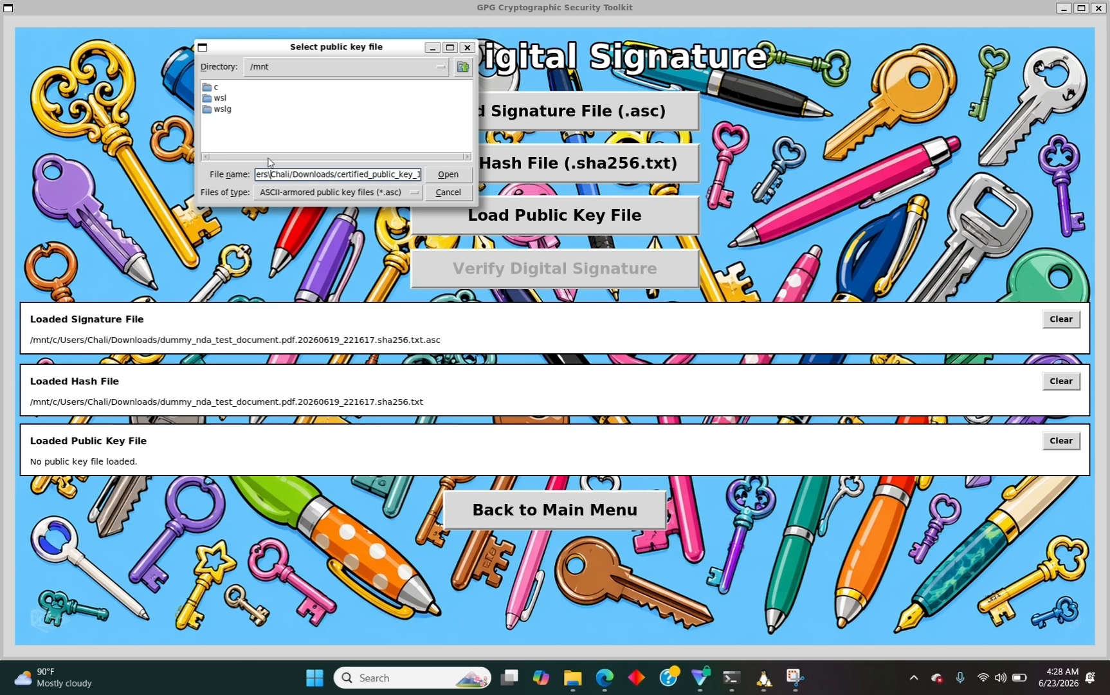
pyautogui.press('BackSpace')
pyautogui.write('/')
pyautogui.press('Left')
pyautogui.press('Left')
pyautogui.press('Left')
pyautogui.press('Left')
pyautogui.press('Left')
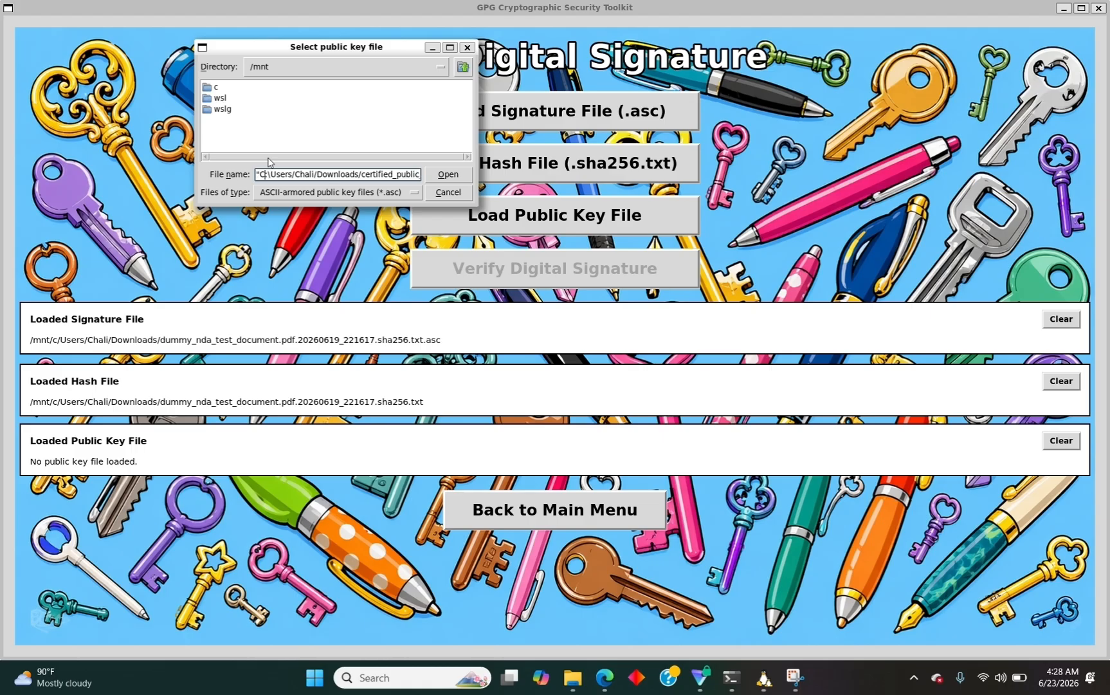
pyautogui.write('/mnt/c')
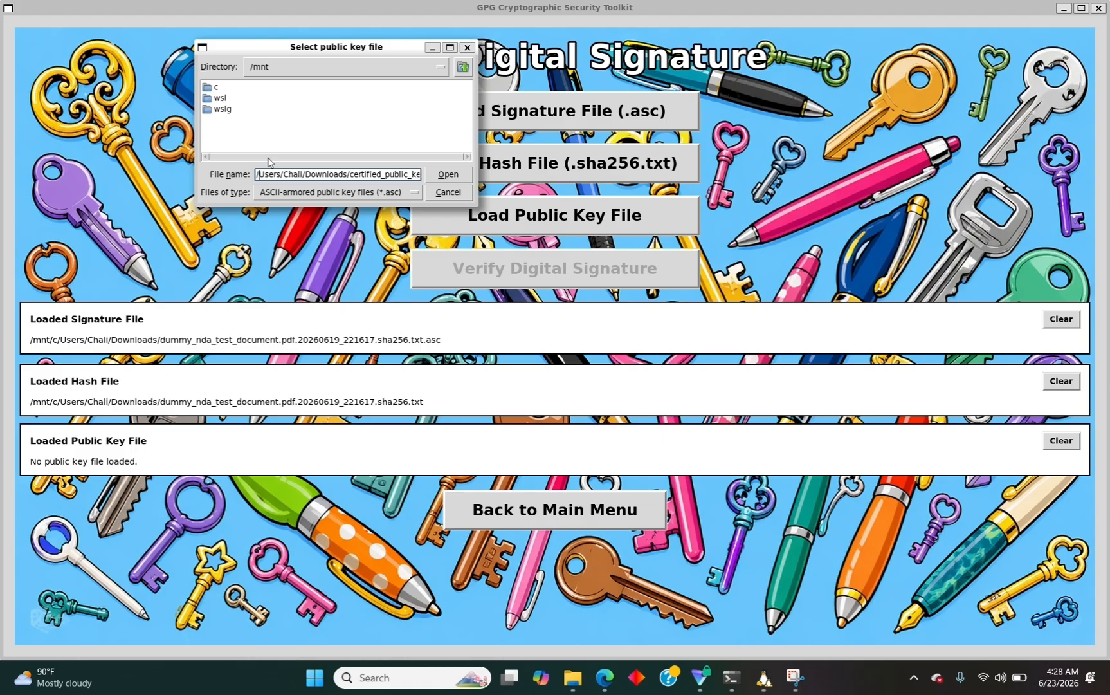
pyautogui.write('/')
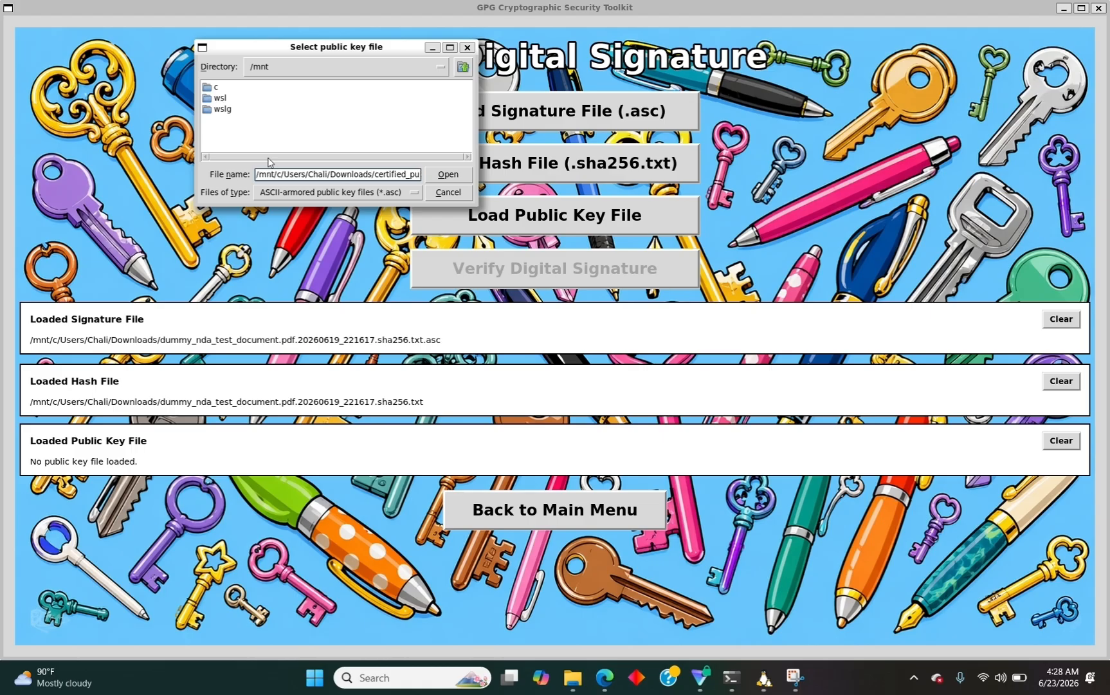
pyautogui.press('Return')
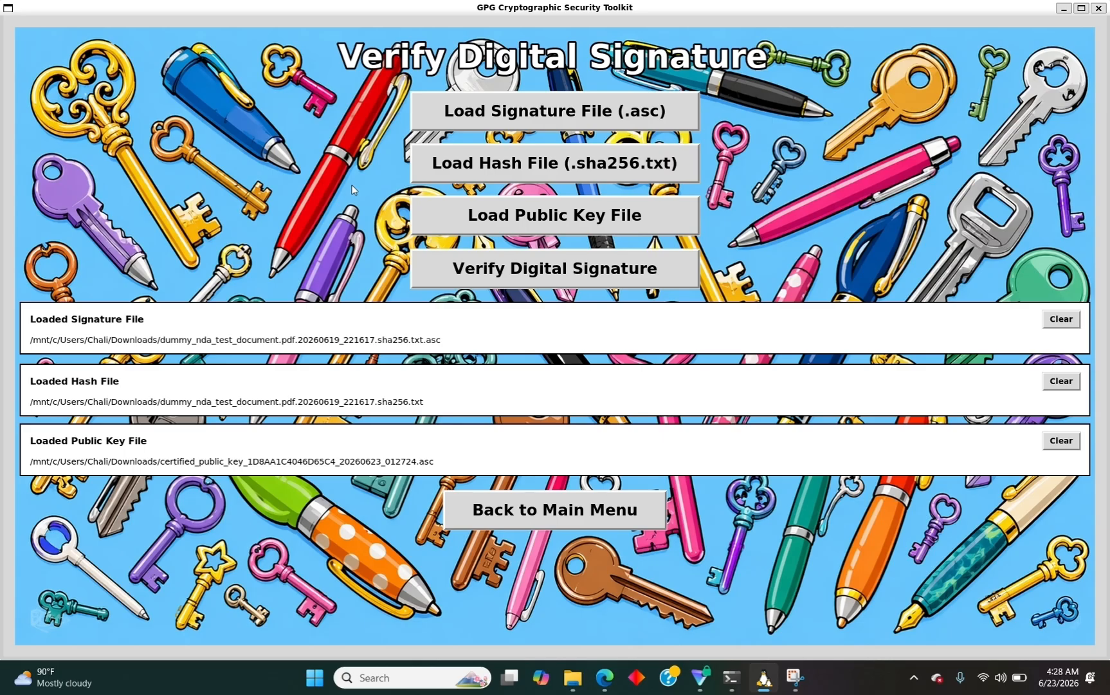
# Run the digital signature verification, getting a Good signature with ultimate trust.
pyautogui.click(517, 285)
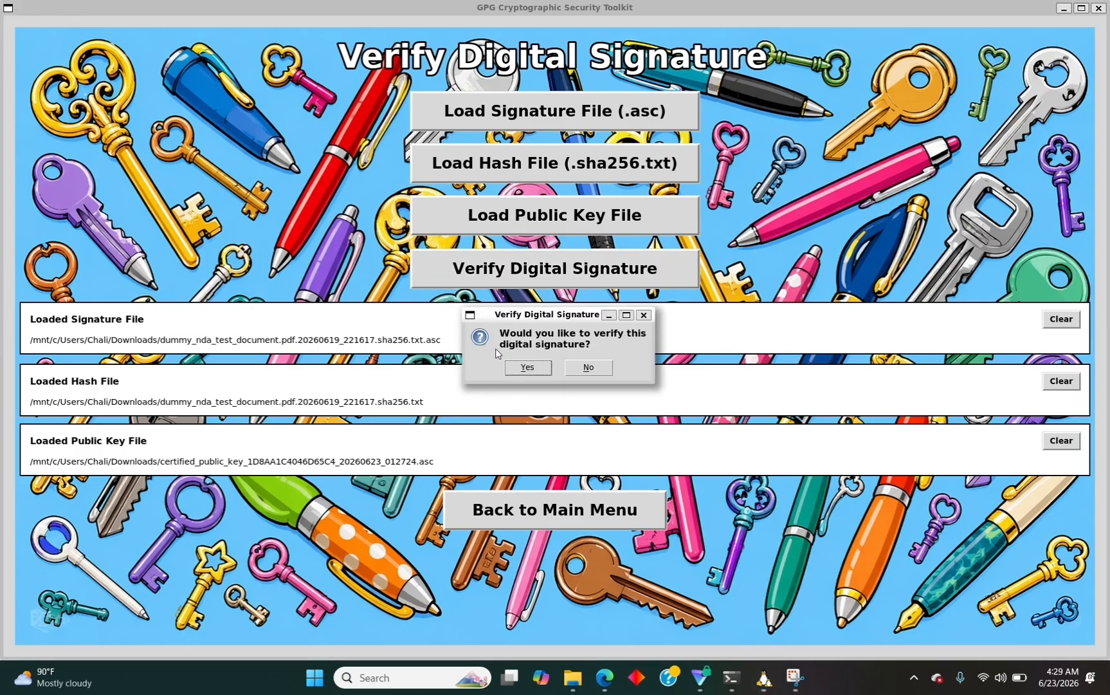
pyautogui.click(524, 367)
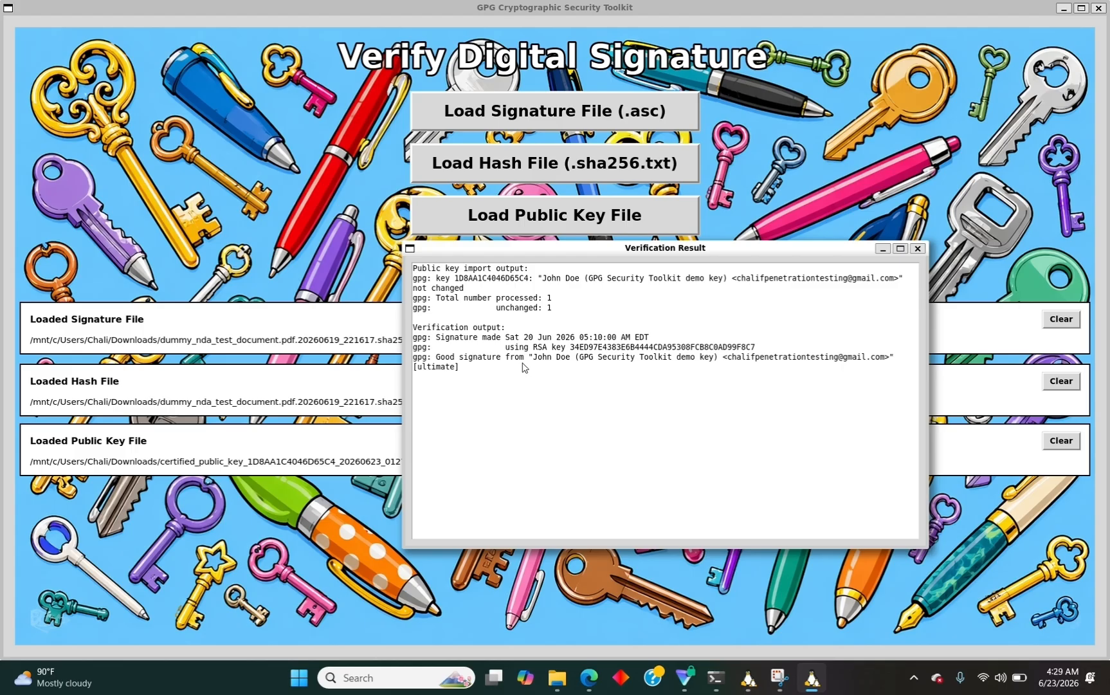
# Dismiss the verification result, return to the main menu, and open Compute SHA-256 Hash.
pyautogui.click(917, 248)
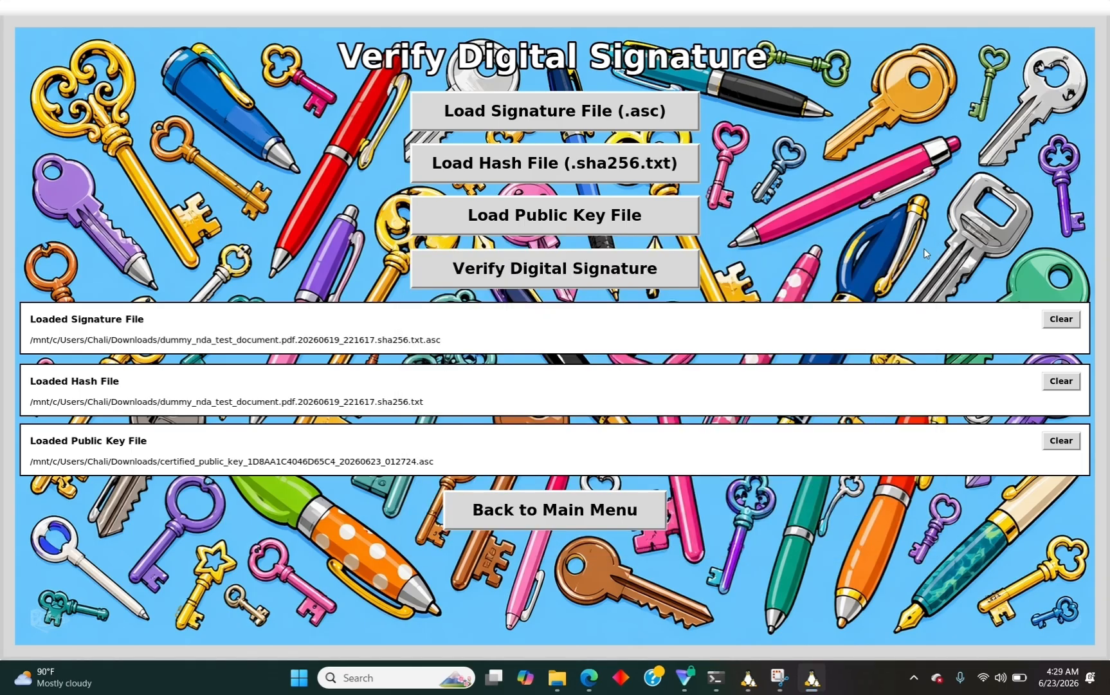
pyautogui.click(477, 507)
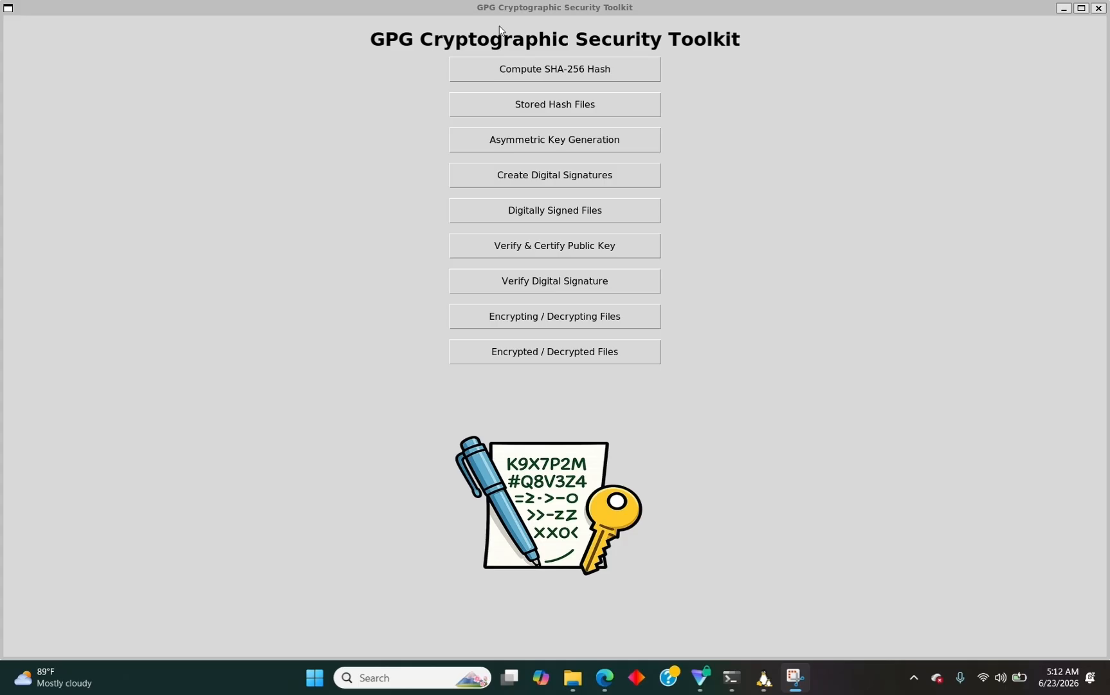
pyautogui.click(532, 70)
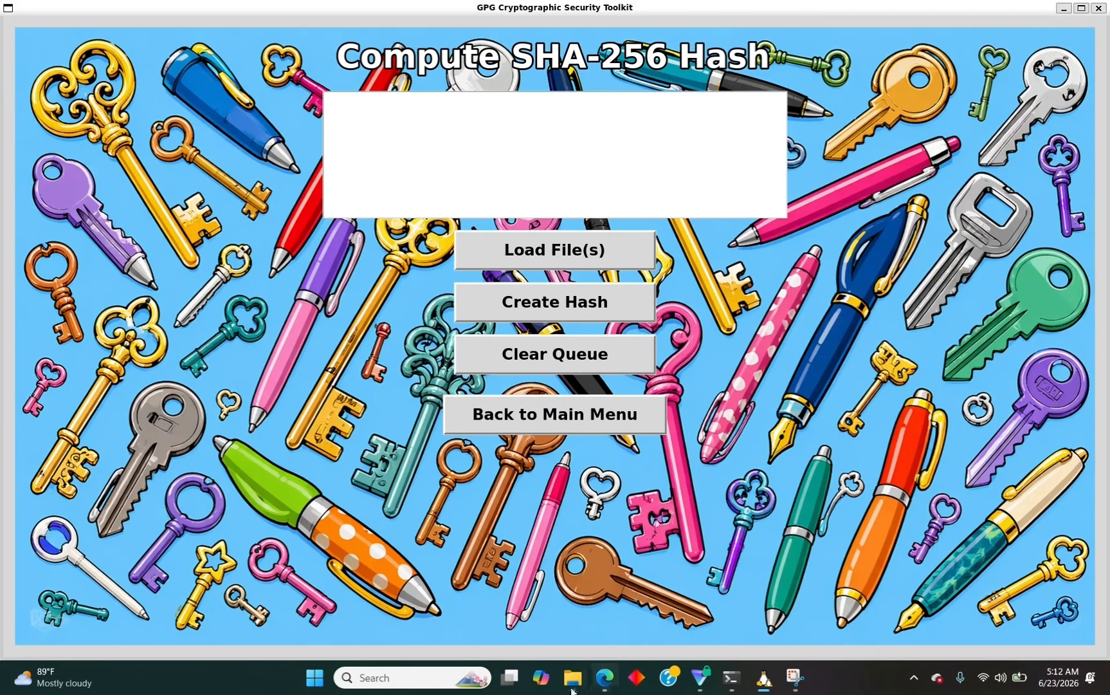
# Copy the full path of dummy_nda_test_document.pdf from Downloads and return to the toolkit.
pyautogui.moveTo(571, 690)
pyautogui.click(571, 588)
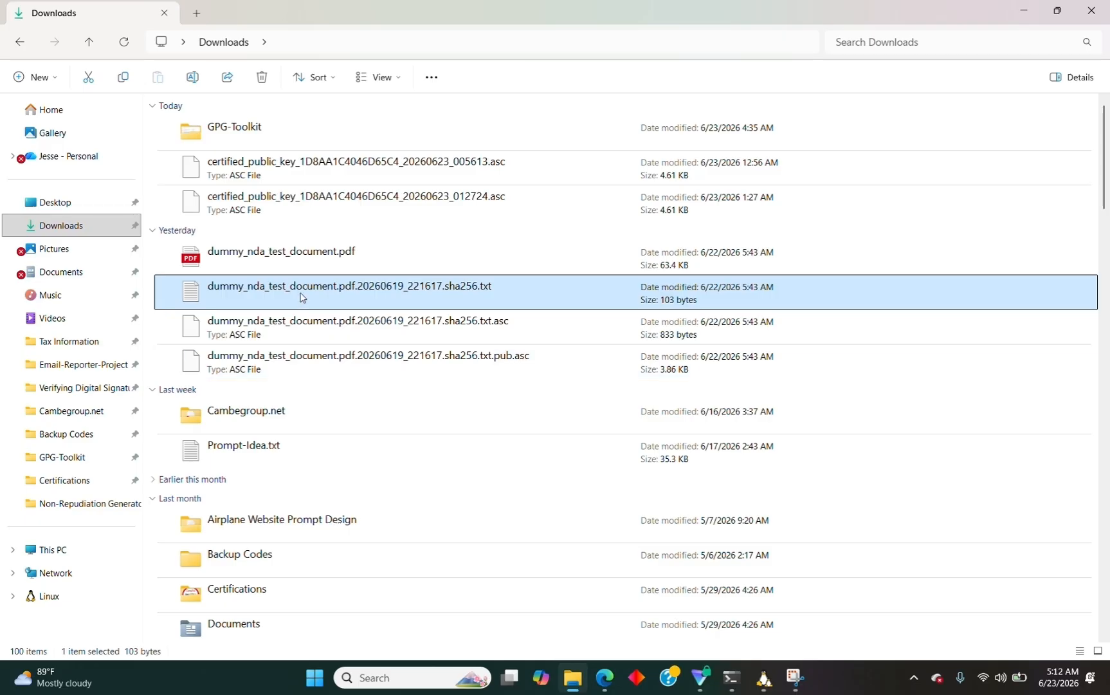
pyautogui.rightClick(291, 256)
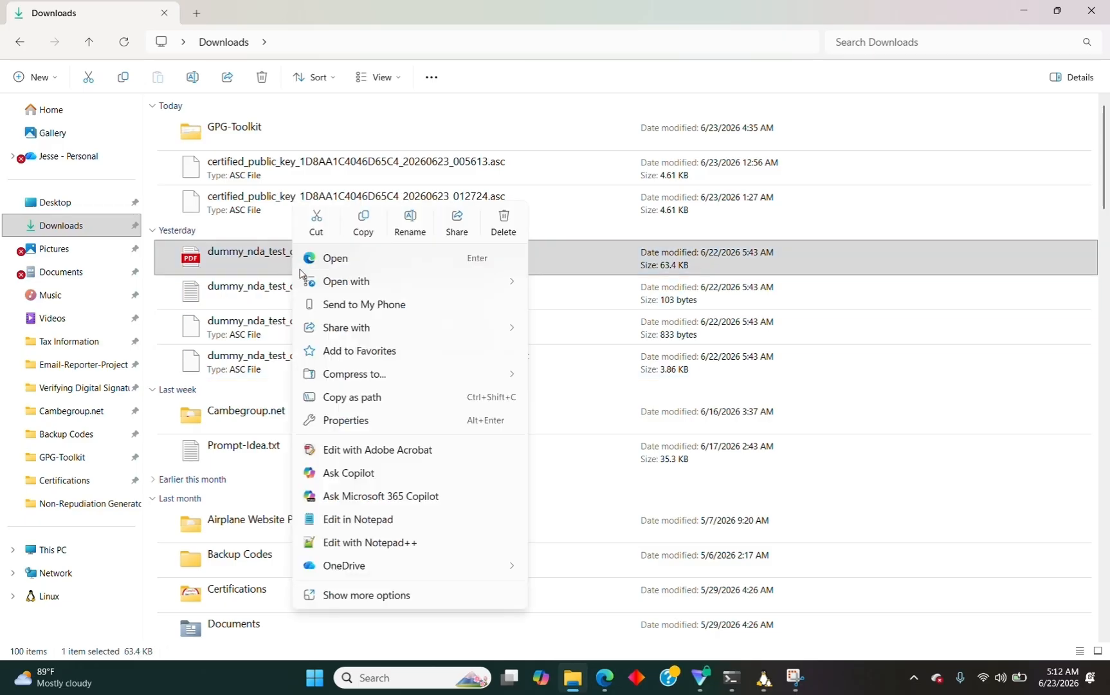
pyautogui.click(362, 397)
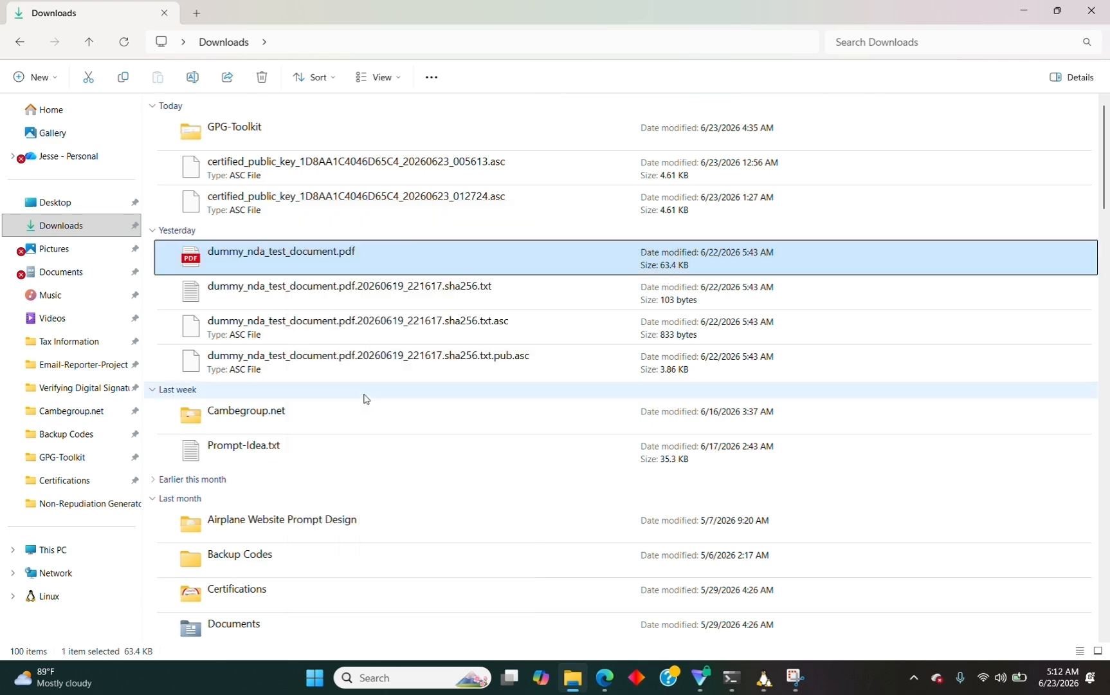
pyautogui.click(699, 678)
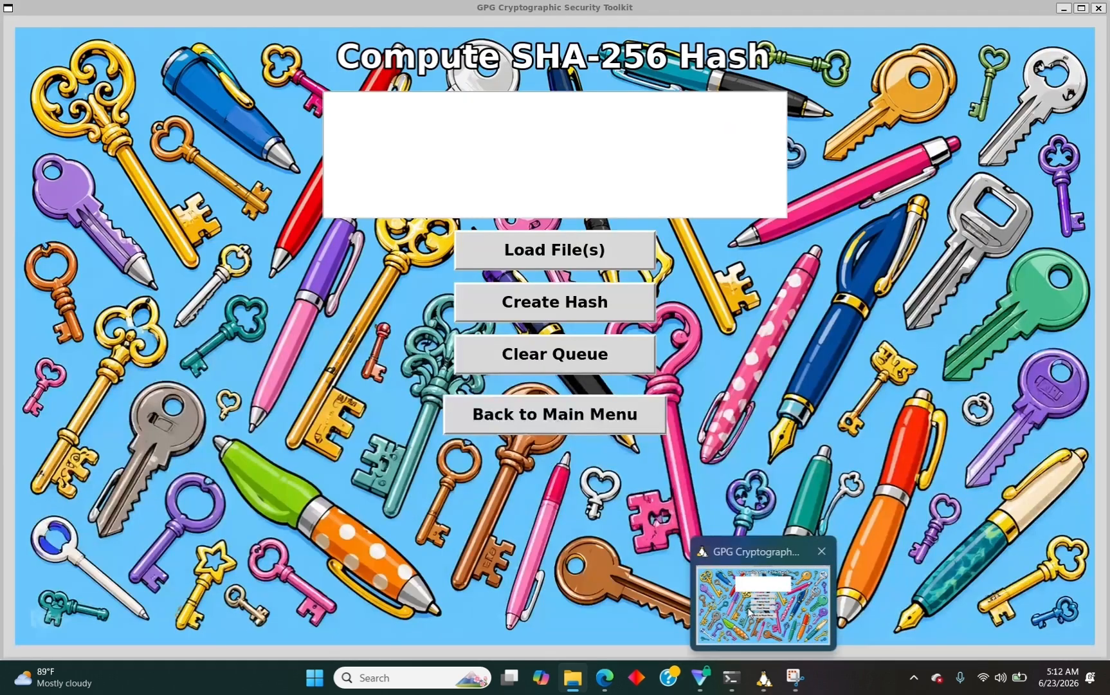
# Paste the PDF path into Load File(s) and change the separators before the file name and Downloads to '/'.
pyautogui.click(578, 266)
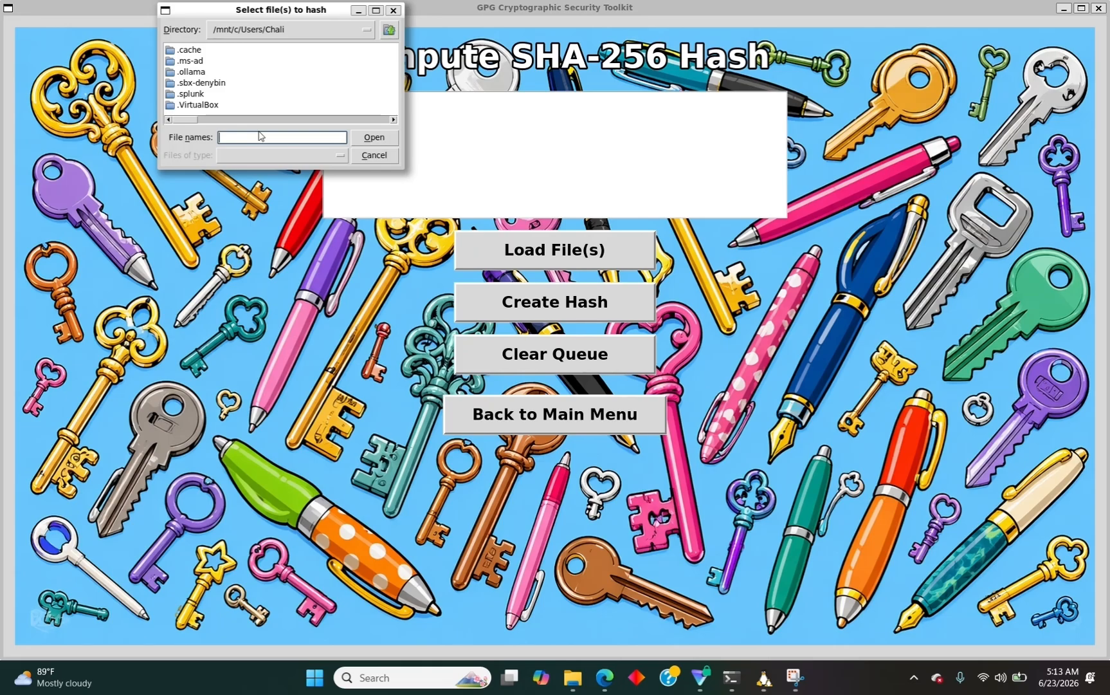
pyautogui.hotkey('ctrl', 'v')
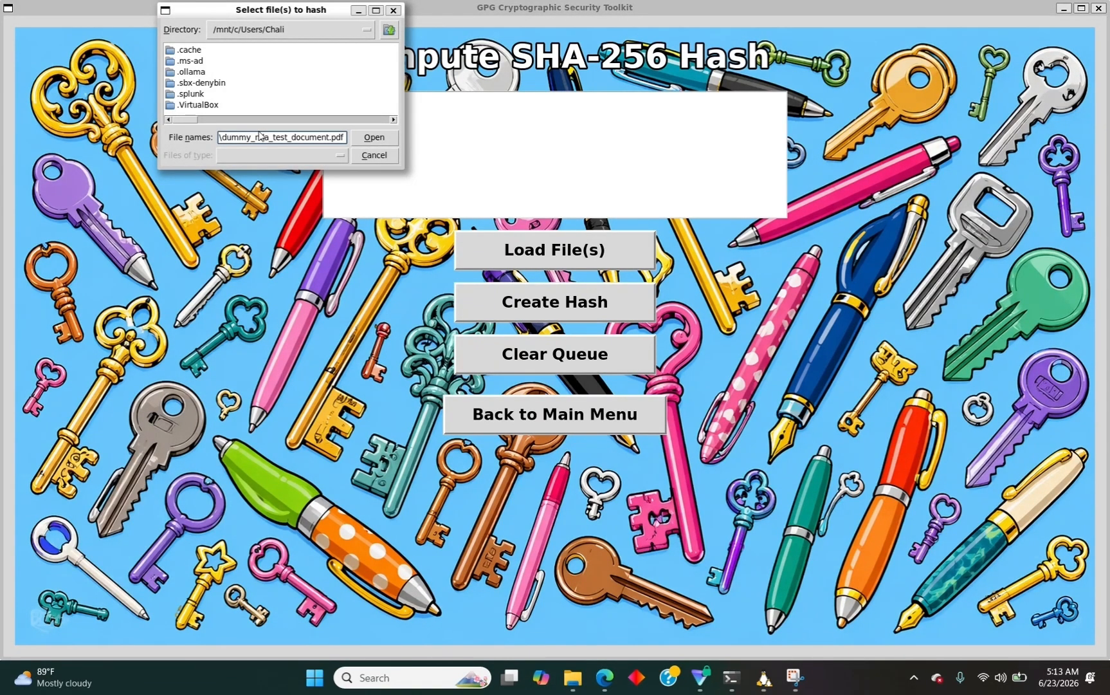
pyautogui.press('BackSpace')
pyautogui.write('/')
pyautogui.press('Left')
pyautogui.press('Left')
pyautogui.press('Left')
pyautogui.press('Left')
pyautogui.press('Left')
pyautogui.press('Left')
pyautogui.press('Left')
pyautogui.press('Left')
pyautogui.press('Left')
pyautogui.press('Left')
pyautogui.press('Left')
# Fix the user-folder separator, replace the drive prefix with /mnt/, and queue the PDF.
pyautogui.press('Left')
pyautogui.press('Right')
pyautogui.press('Right')
pyautogui.press('BackSpace')
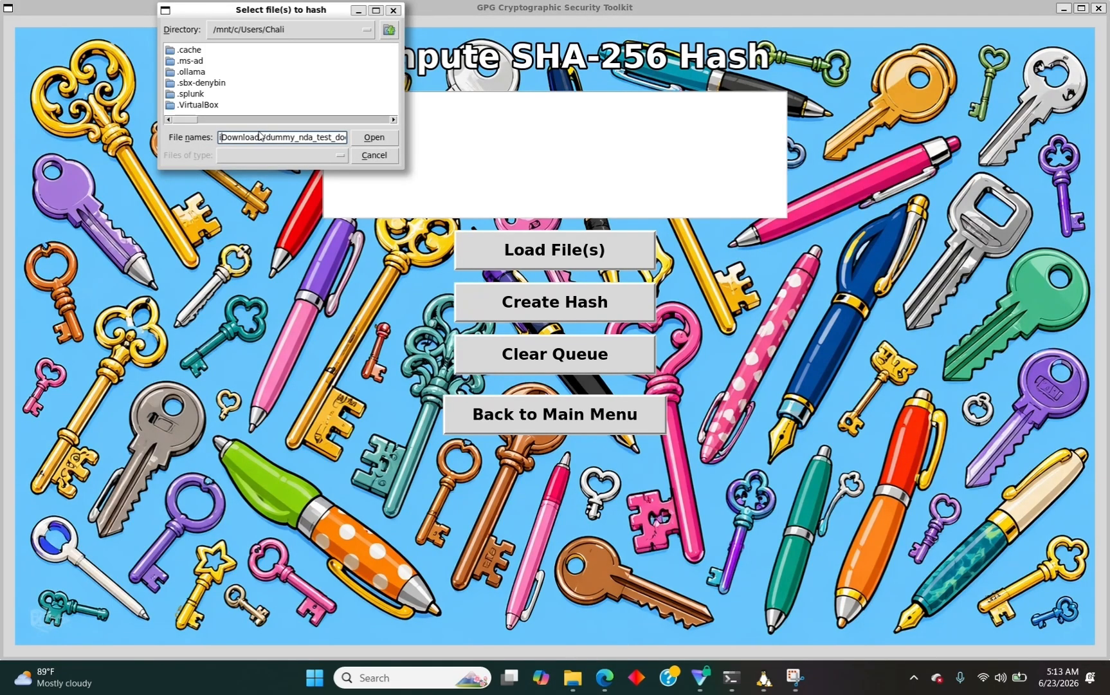
pyautogui.write('/')
pyautogui.press('Left')
pyautogui.press('Left')
pyautogui.press('Left')
pyautogui.press('Left')
pyautogui.press('Left')
pyautogui.press('Left')
pyautogui.press('Left')
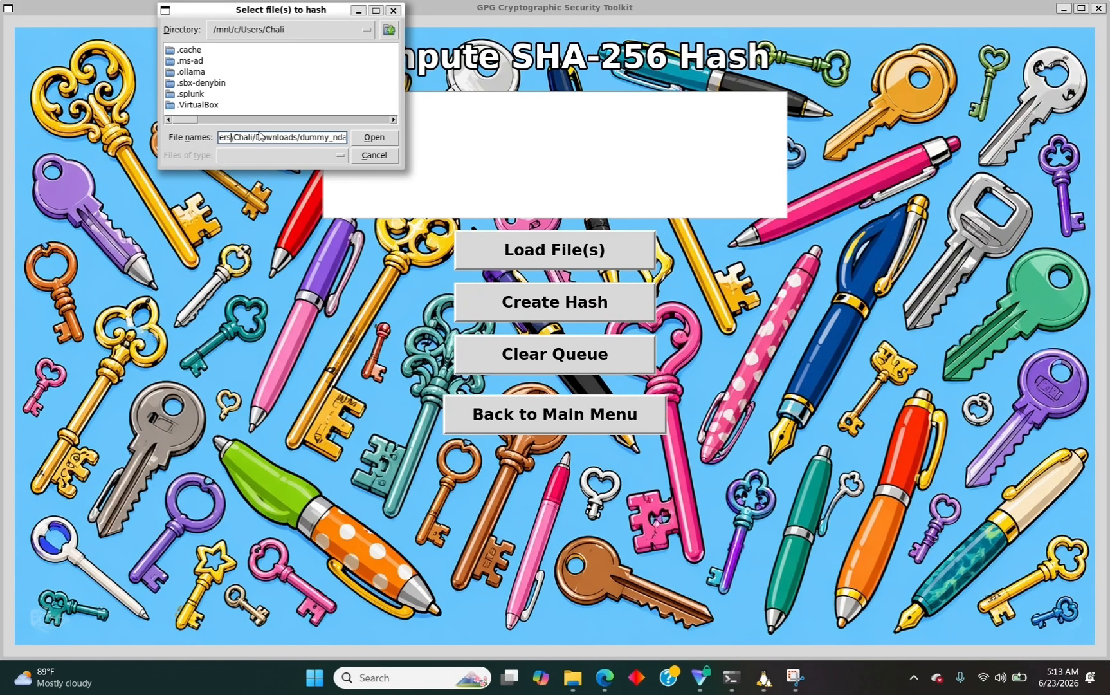
pyautogui.press('BackSpace')
pyautogui.write('/')
pyautogui.press('Left')
pyautogui.press('Left')
pyautogui.press('Left')
pyautogui.press('Left')
pyautogui.press('Left')
pyautogui.press('Left')
pyautogui.press('Left')
pyautogui.press('Left')
pyautogui.press('Left')
pyautogui.press('Left')
pyautogui.press('Right')
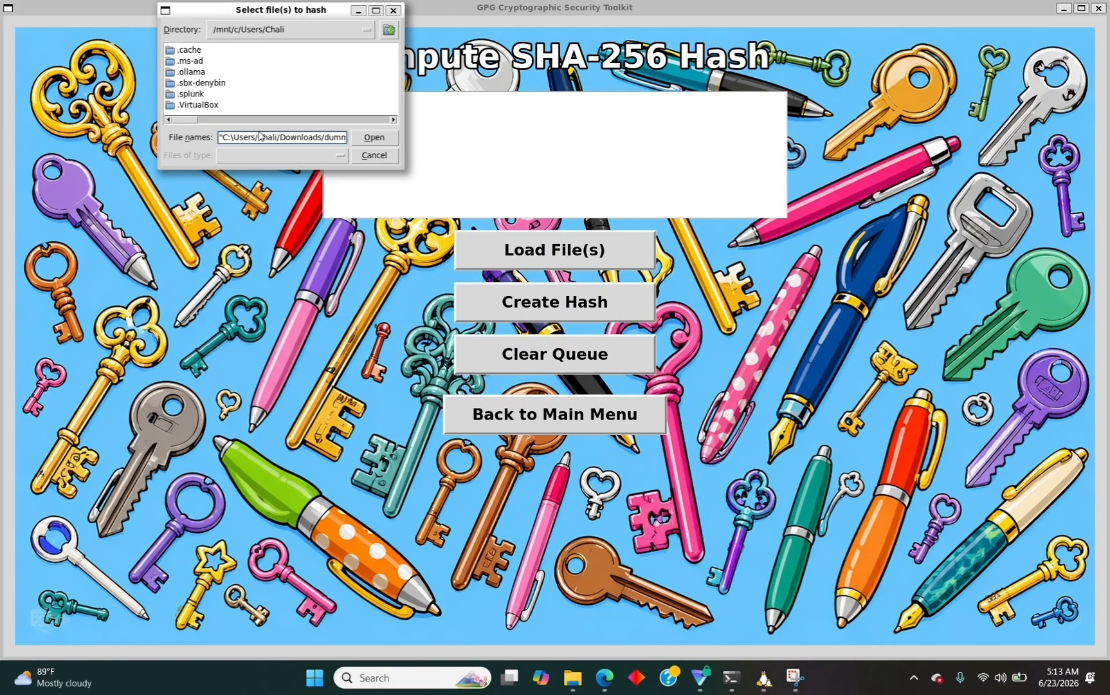
pyautogui.press('BackSpace')
pyautogui.press('BackSpace')
pyautogui.press('BackSpace')
pyautogui.press('BackSpace')
pyautogui.write('/mnt/')
pyautogui.press('Return')
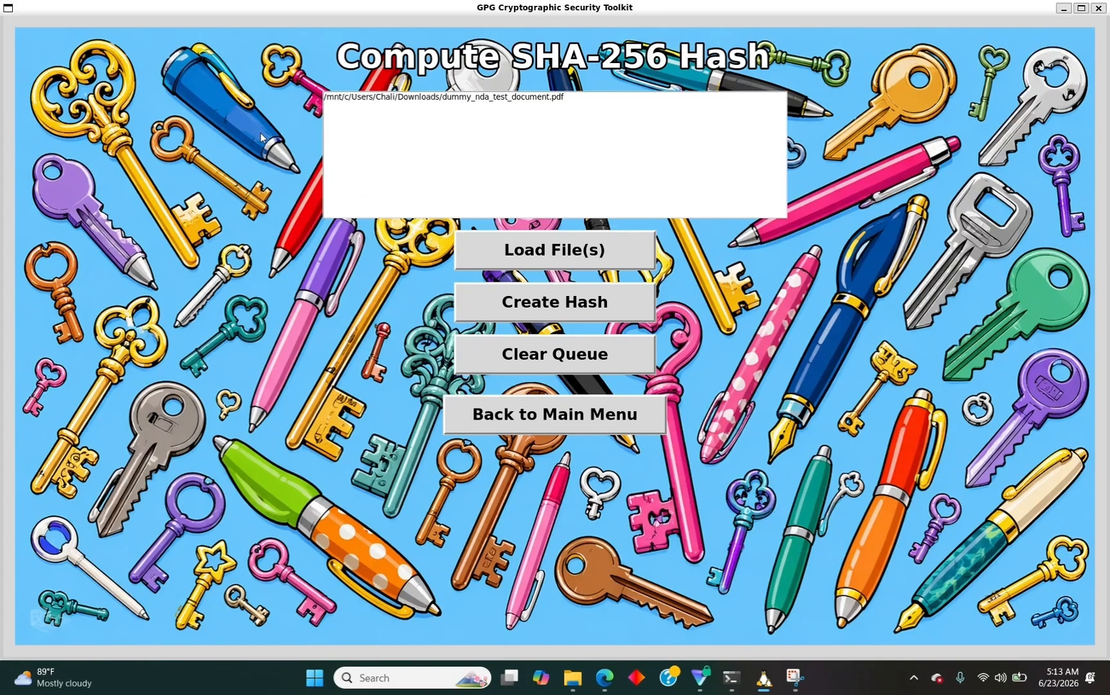
# Hash the queued PDF with SHA-256, creating dummy_nda_test_document.pdf.20260623_051336.sha256.txt.
pyautogui.click(580, 298)
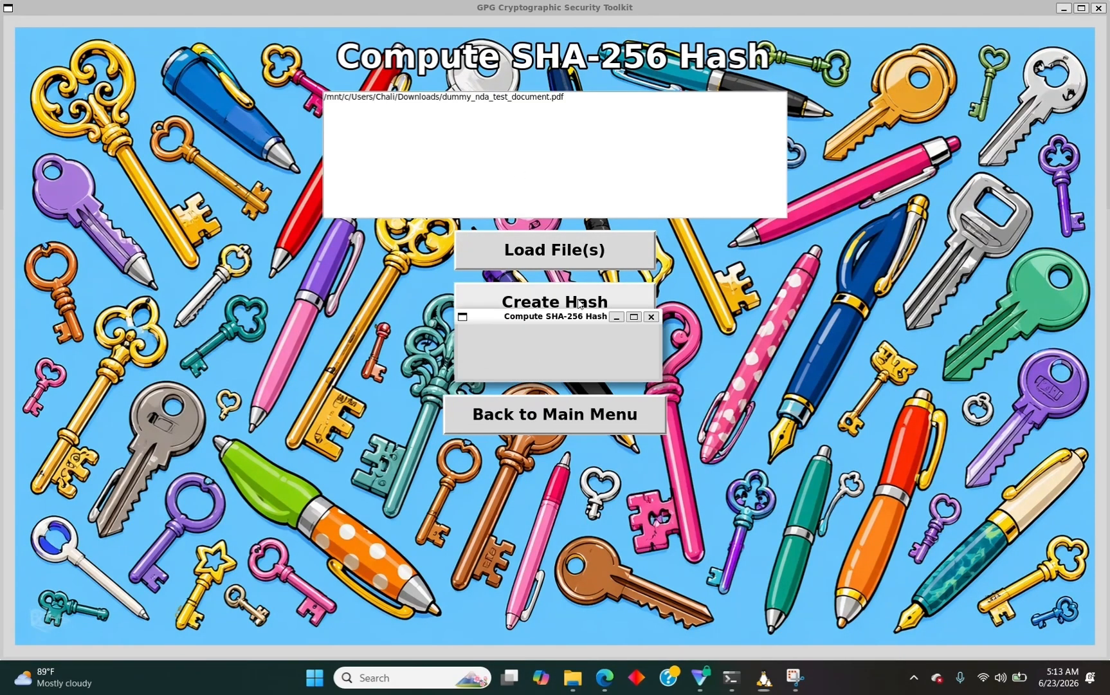
pyautogui.click(523, 371)
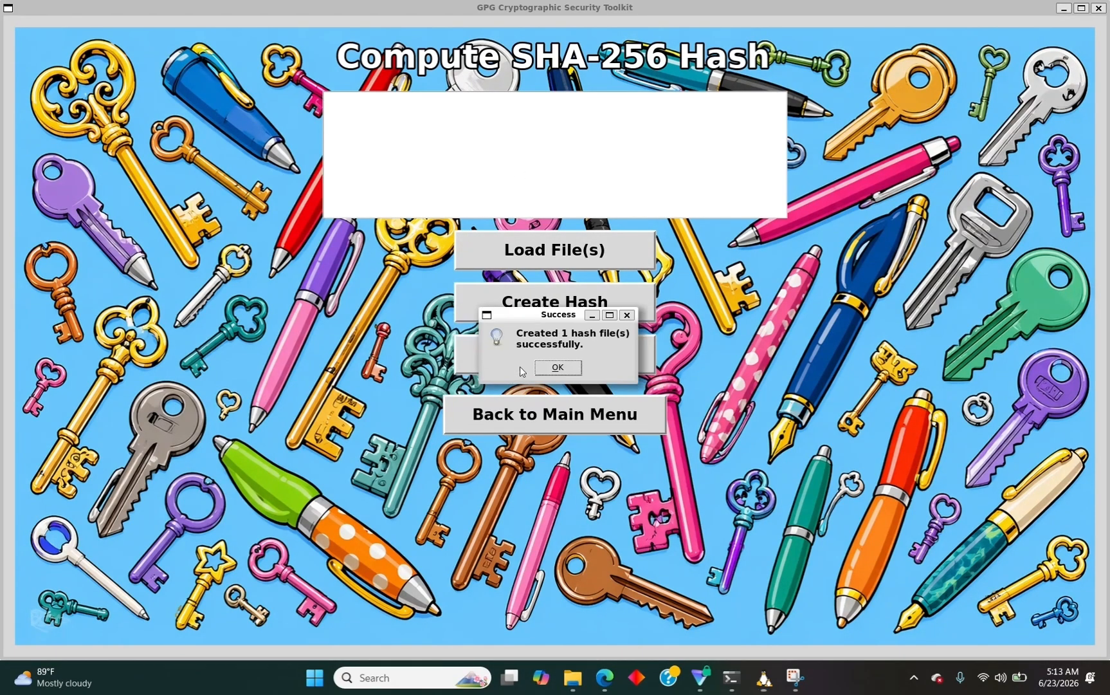
pyautogui.click(555, 368)
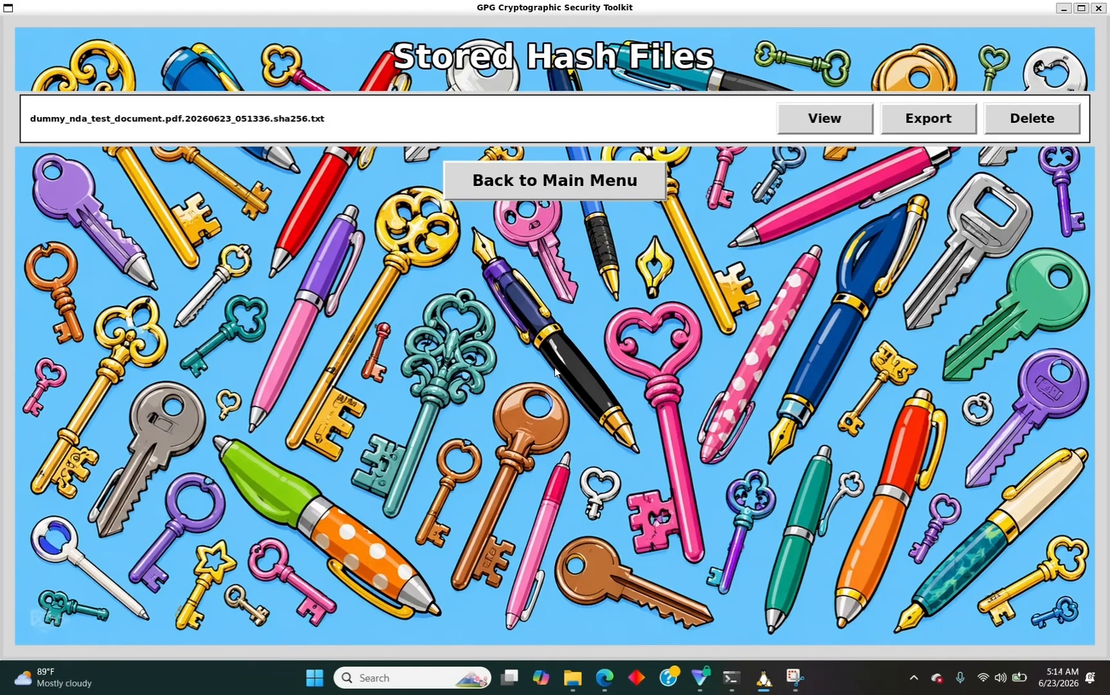
# View the new hash file's SHA-256 value, then bring the Downloads folder window forward.
pyautogui.click(838, 117)
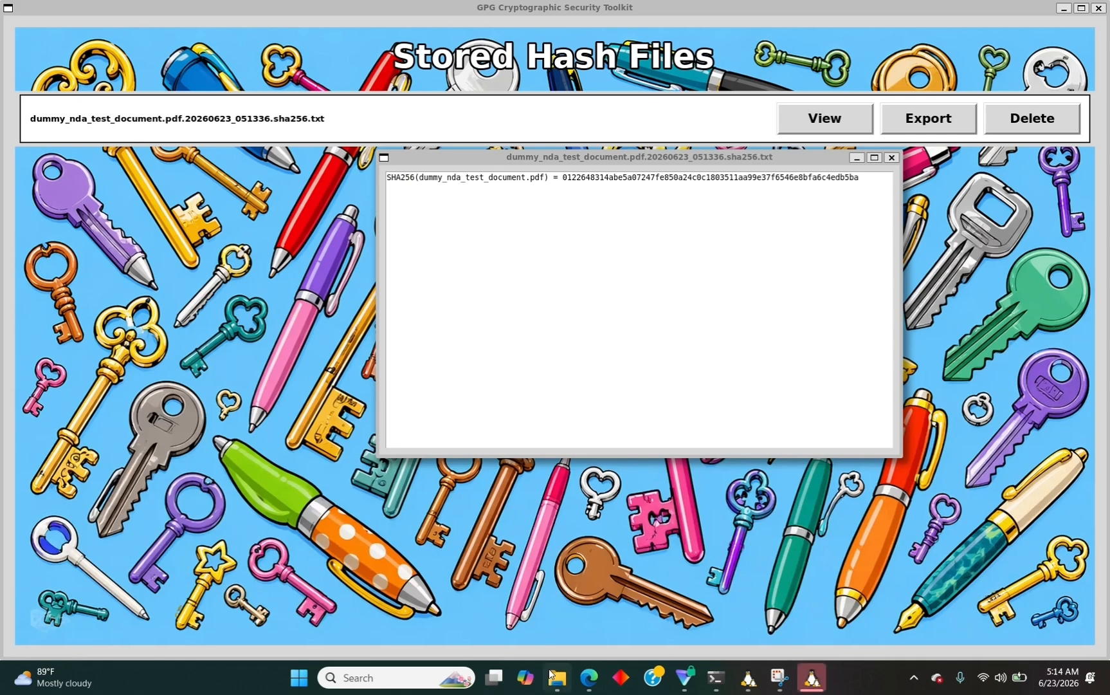
pyautogui.click(551, 675)
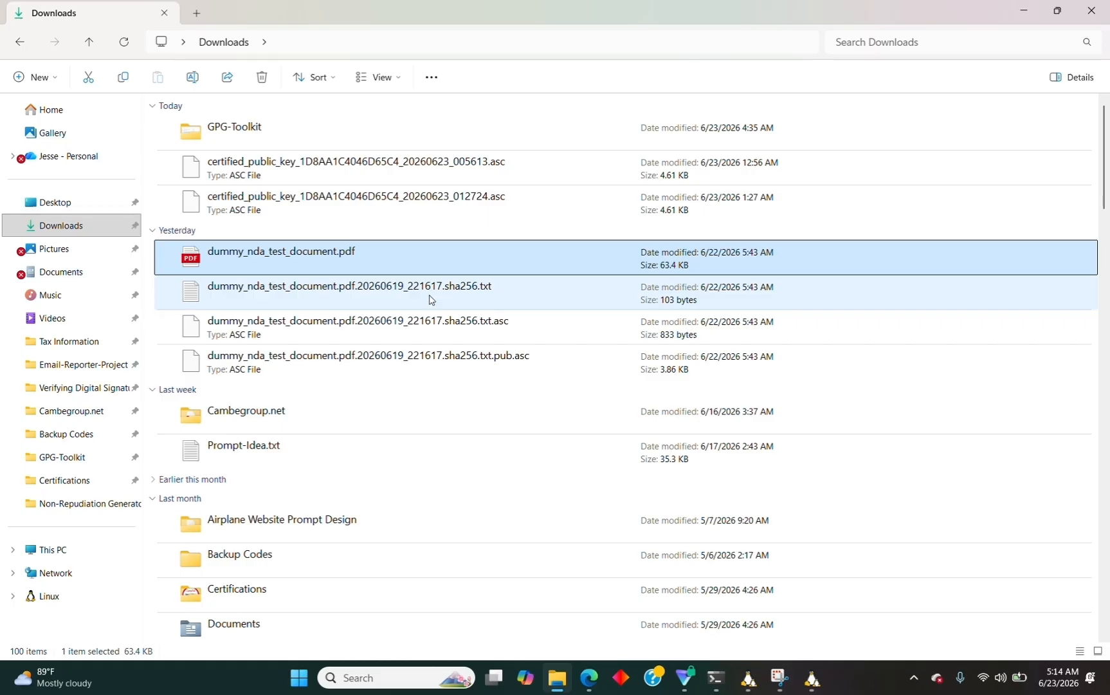
# Open the original .sha256.txt in Notepad and compare its hash against the new SHA-256 value.
pyautogui.doubleClick(431, 300)
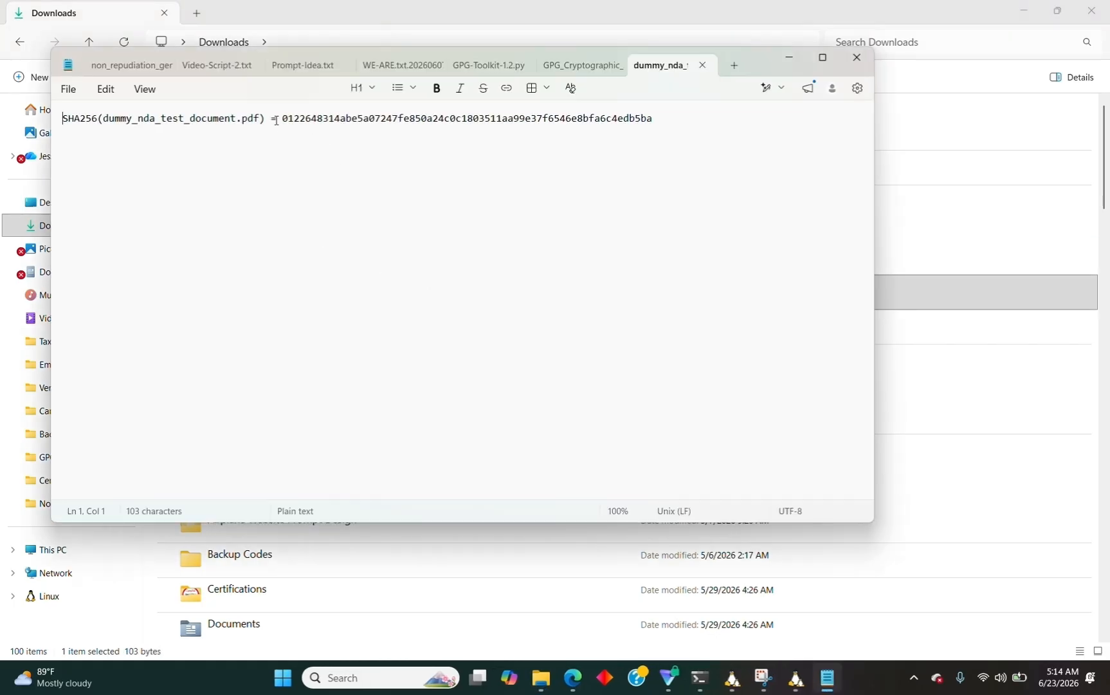
pyautogui.moveTo(280, 120); pyautogui.dragTo(667, 142)
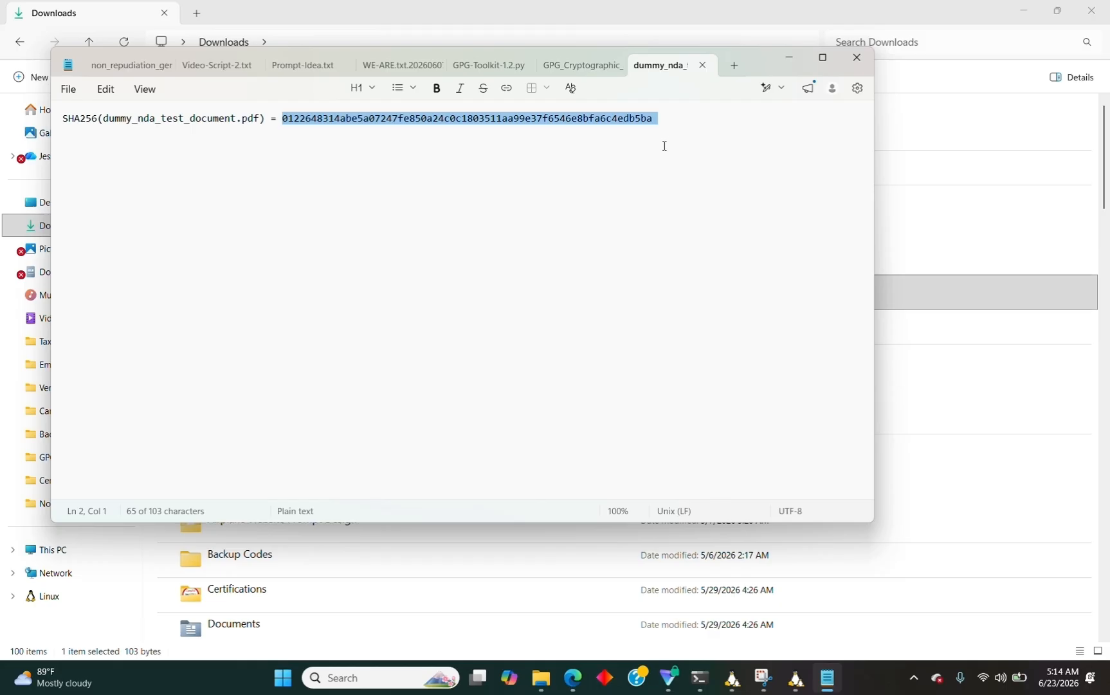
pyautogui.moveTo(790, 689)
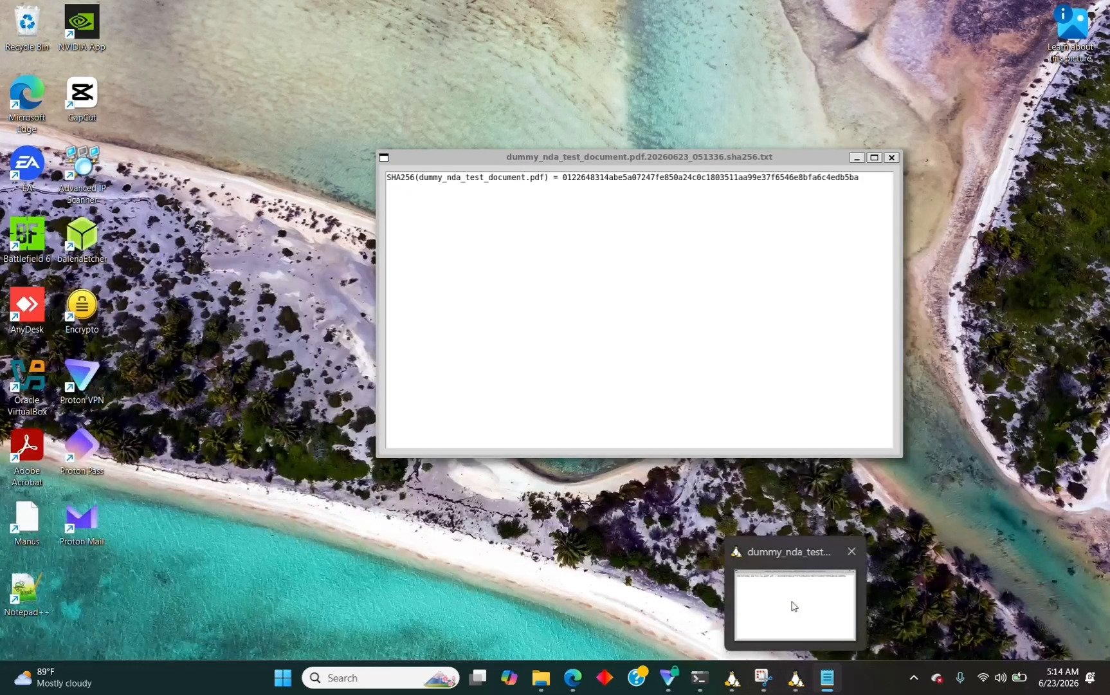
pyautogui.click(795, 607)
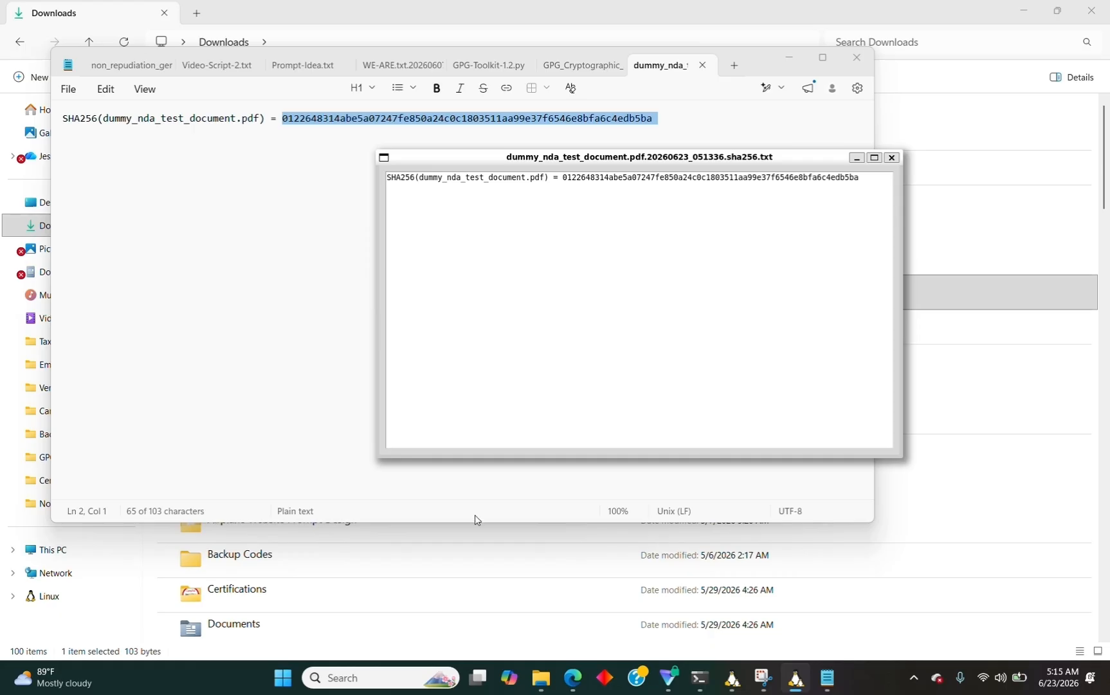
# Close the new hash viewer and the original hash file, returning to Stored Hash Files.
pyautogui.click(891, 157)
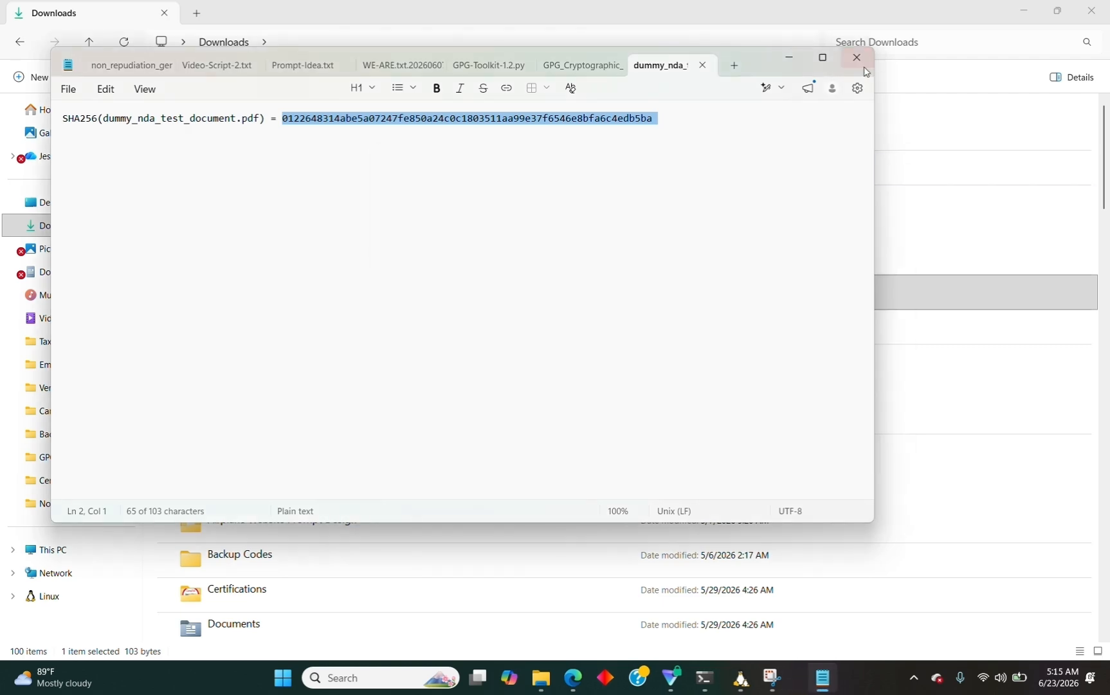
pyautogui.click(857, 57)
pyautogui.click(795, 677)
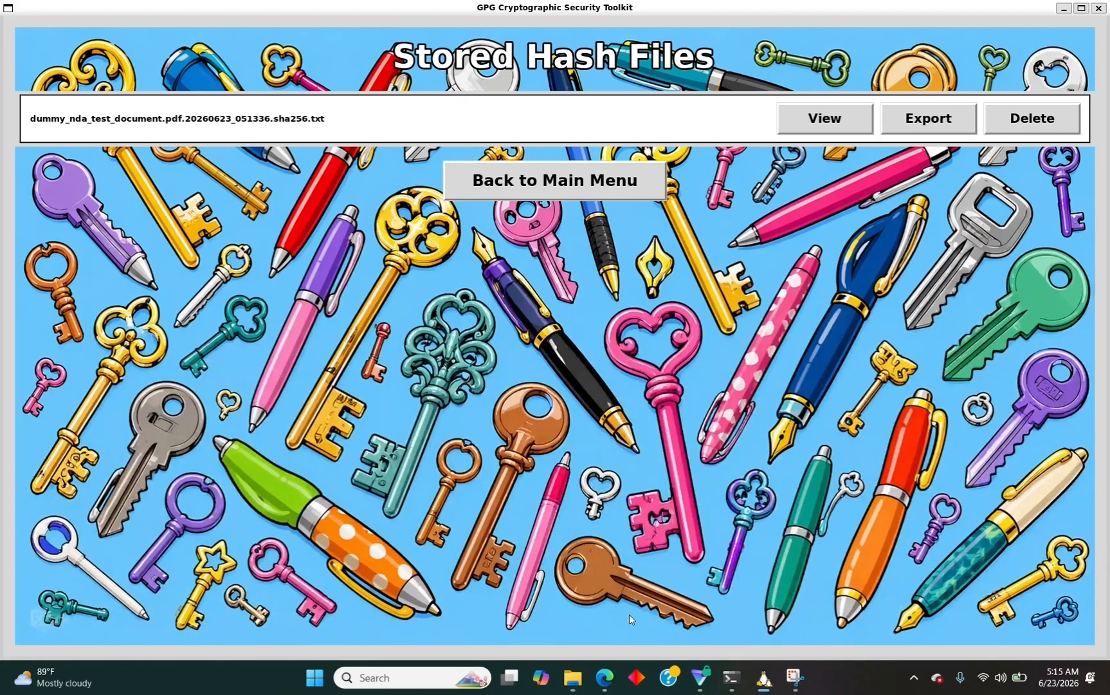
# Go back to the main menu and open the Encrypting / Decrypting Files screen.
pyautogui.click(567, 182)
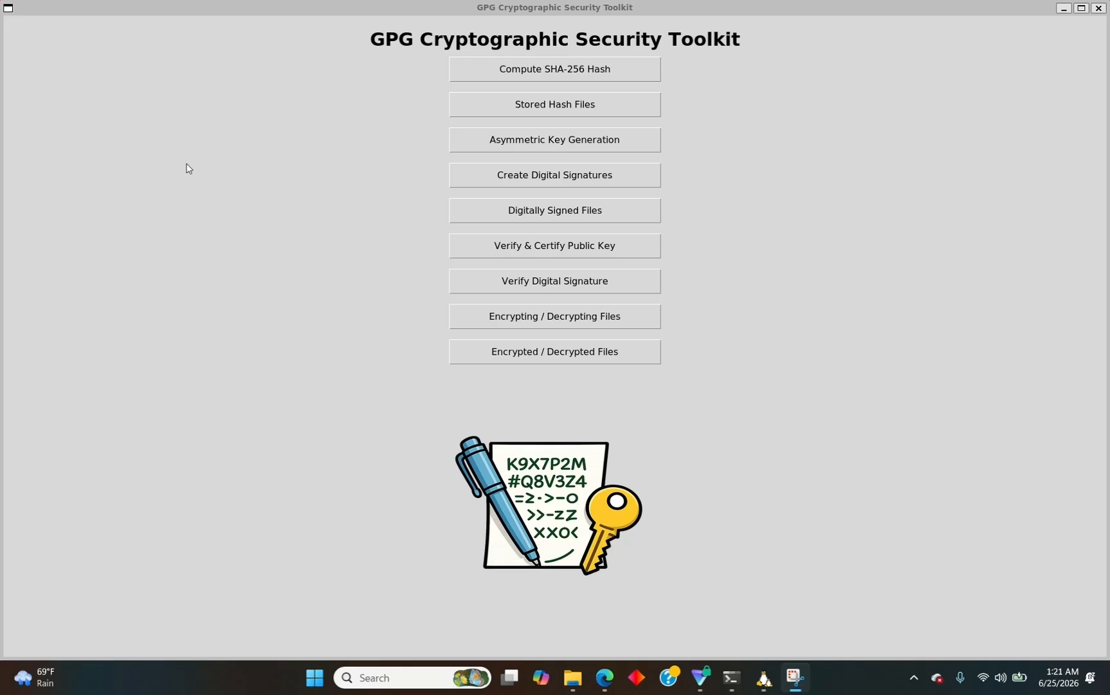
pyautogui.click(486, 310)
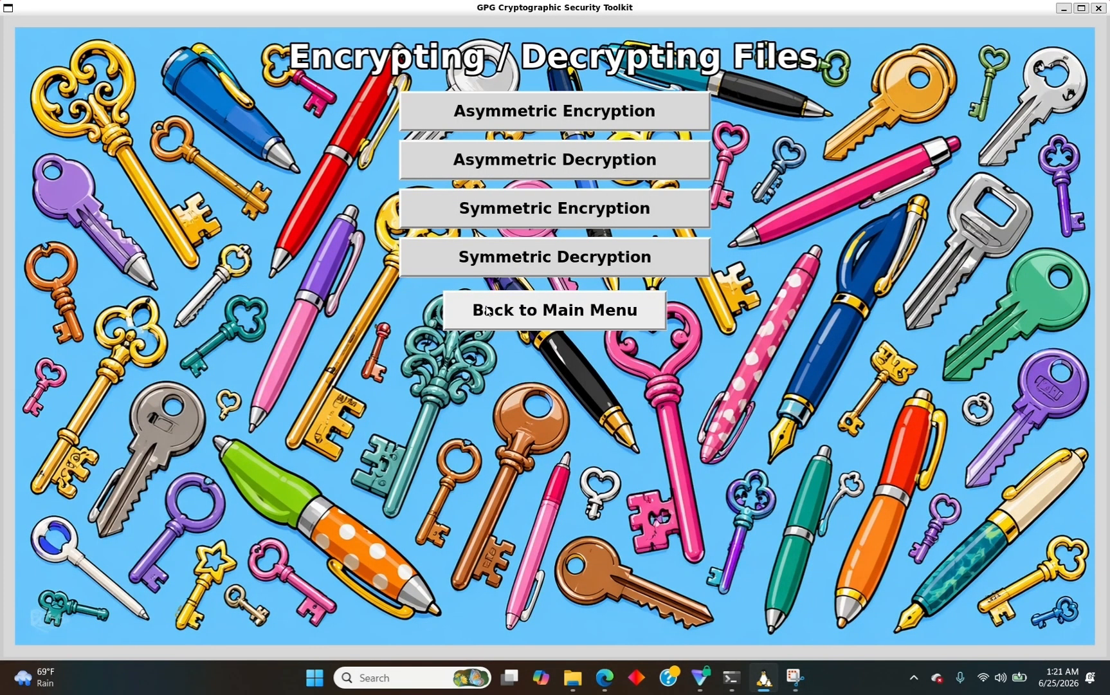
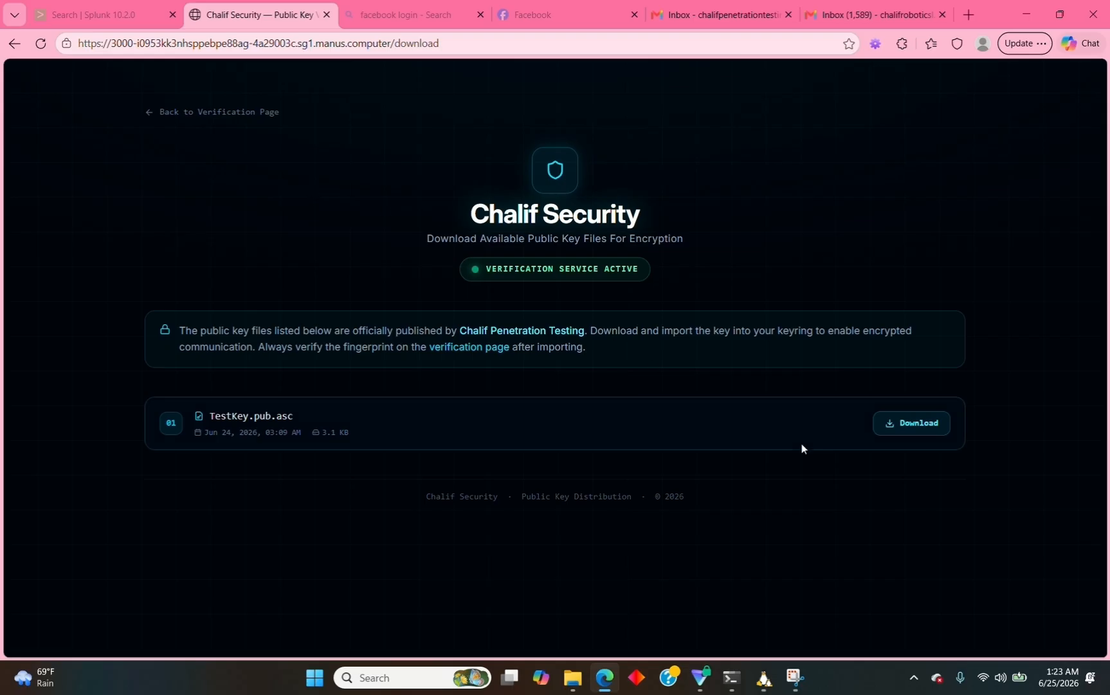
# Download the TestKey.pub.asc public key file (3.1 KB) from the key download page.
pyautogui.rightClick(903, 428)
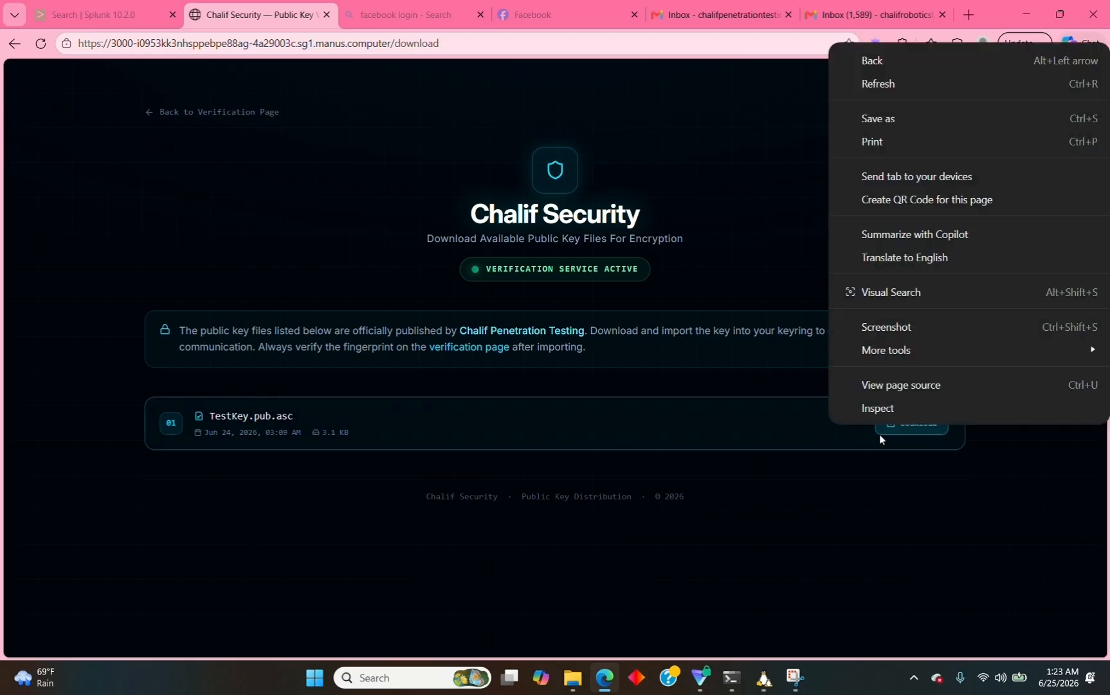
pyautogui.press('Escape')
pyautogui.click(897, 424)
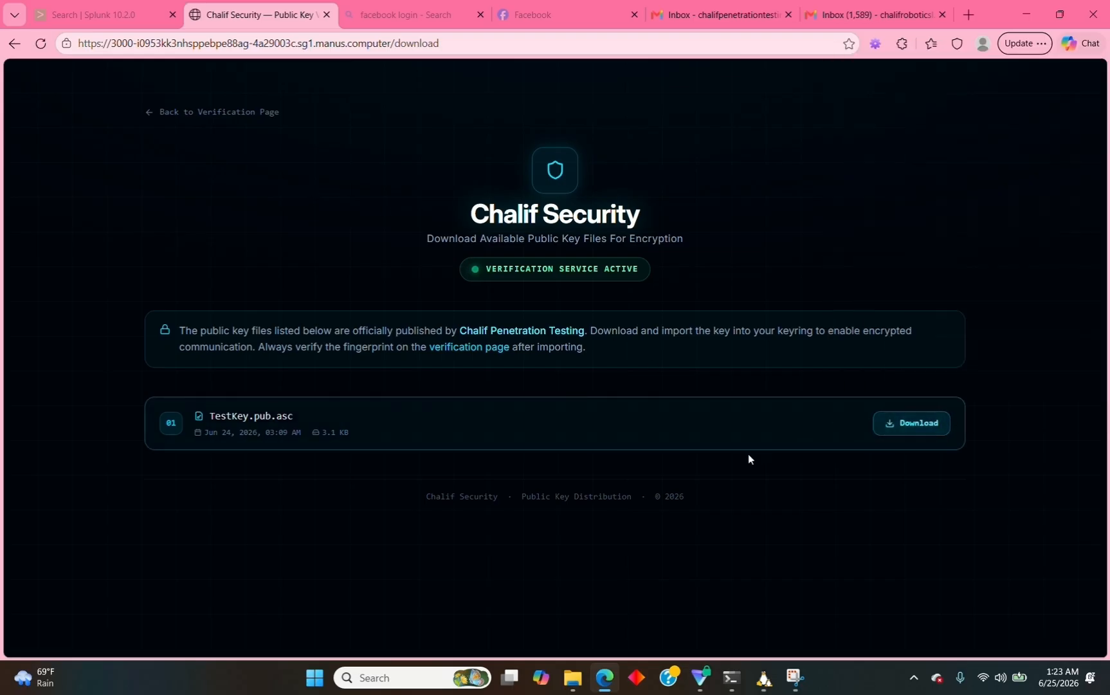
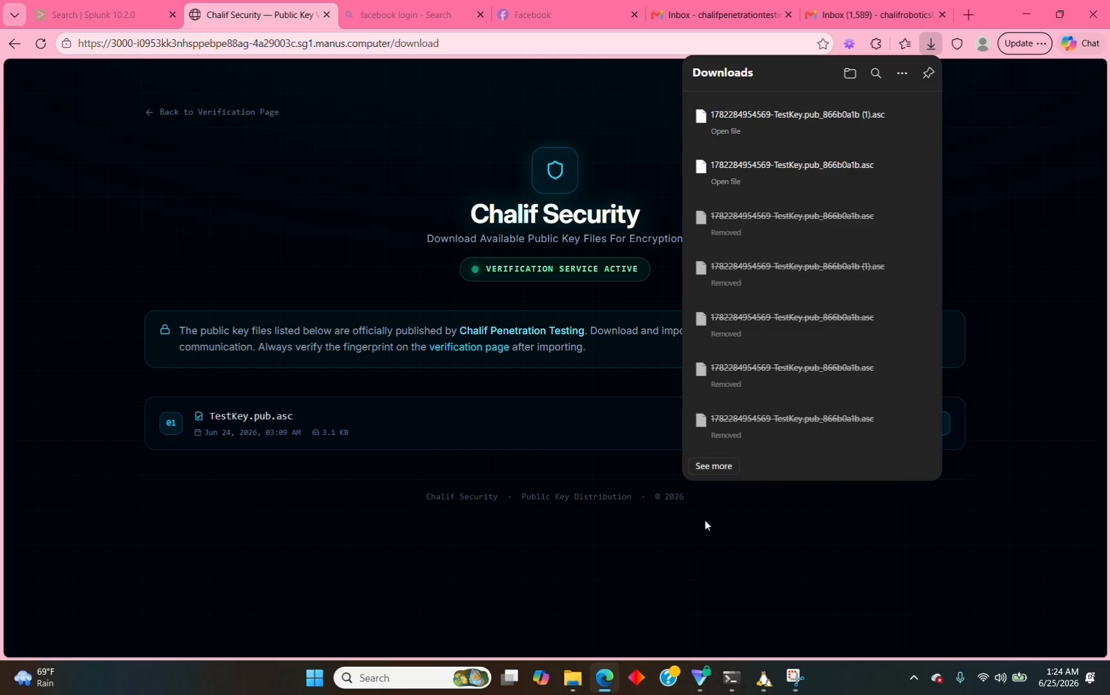
# Go from the GPG toolkit's main menu to the Verify & Certify Public Key screen.
pyautogui.click(764, 678)
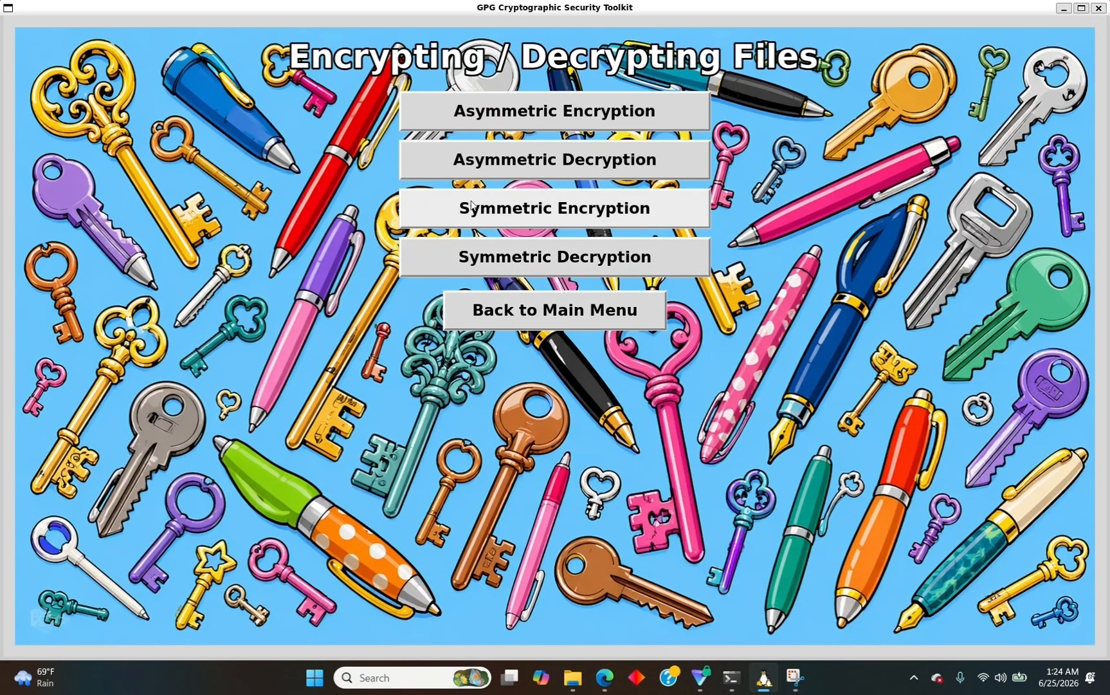
pyautogui.click(489, 317)
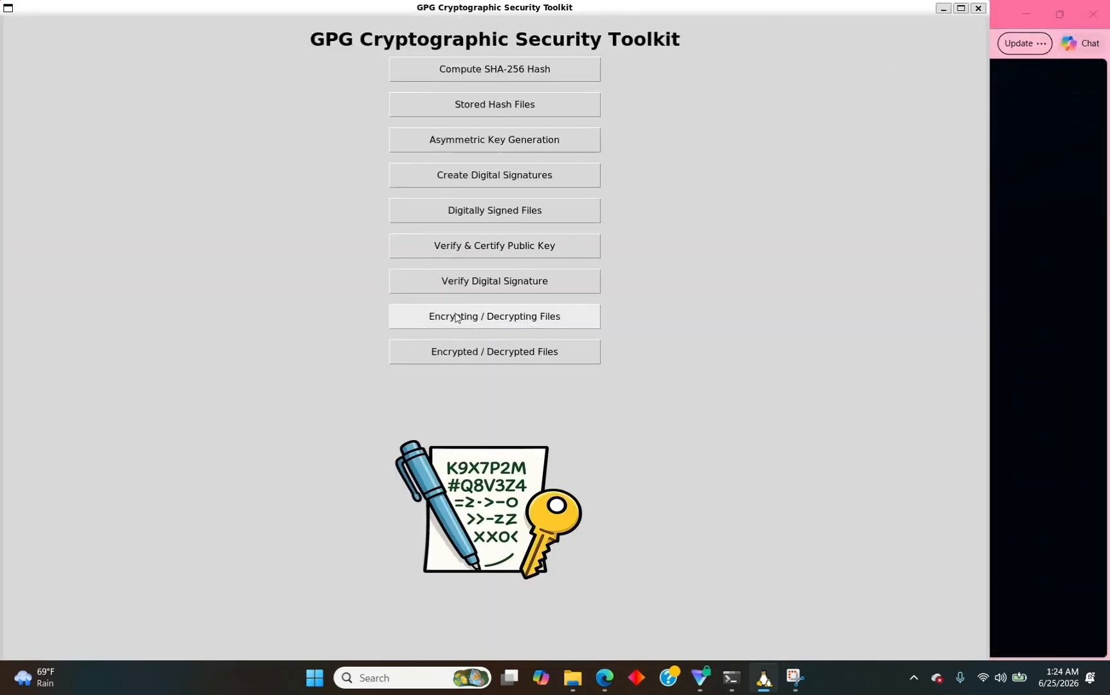
pyautogui.click(408, 248)
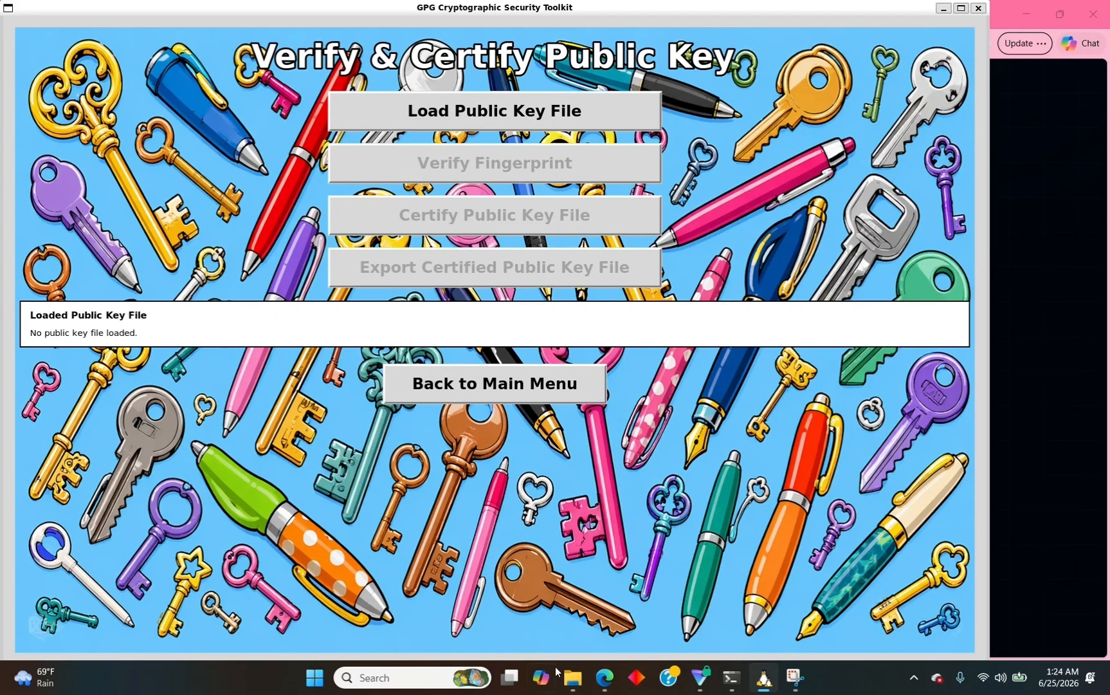
pyautogui.moveTo(570, 676)
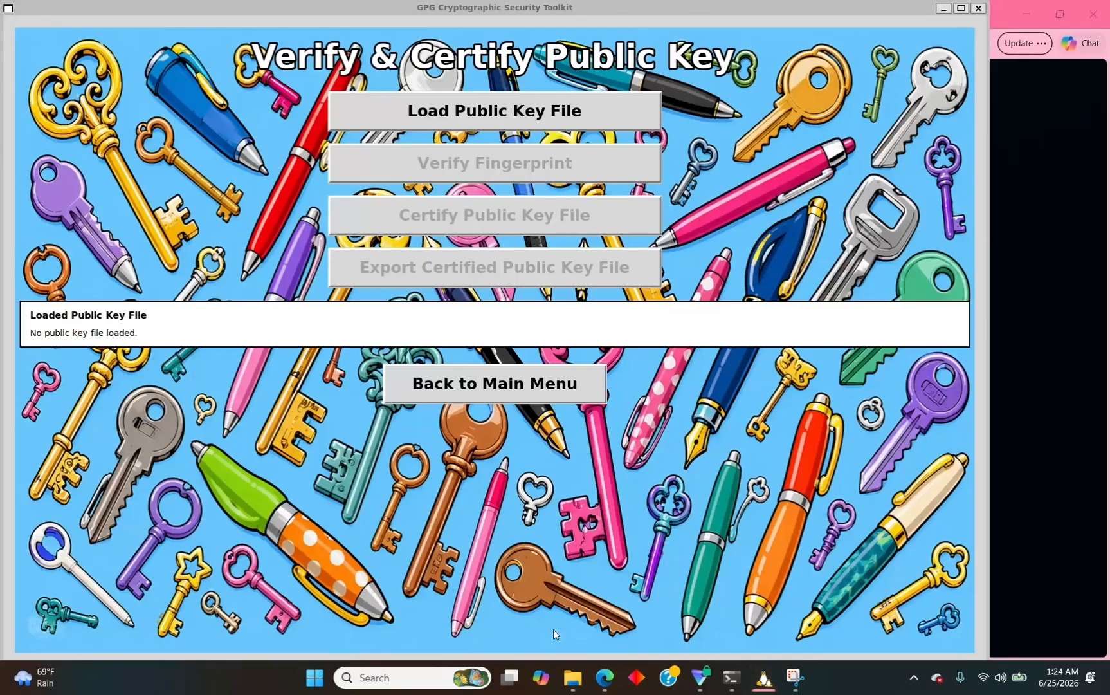
pyautogui.click(569, 683)
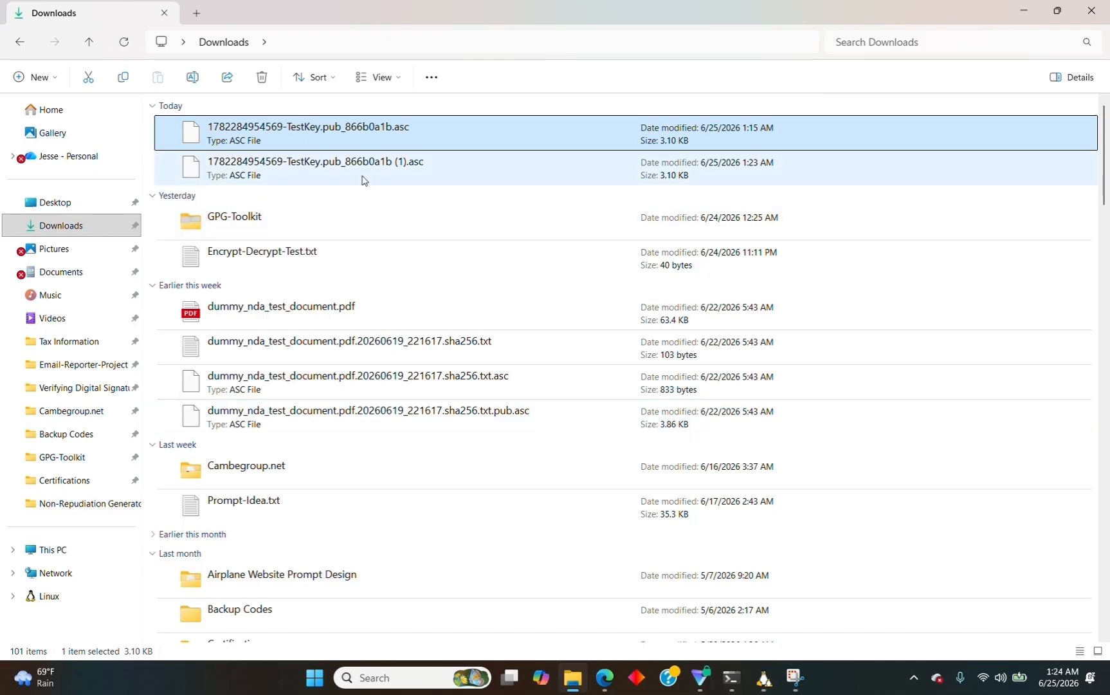
pyautogui.rightClick(364, 180)
pyautogui.rightClick(307, 171)
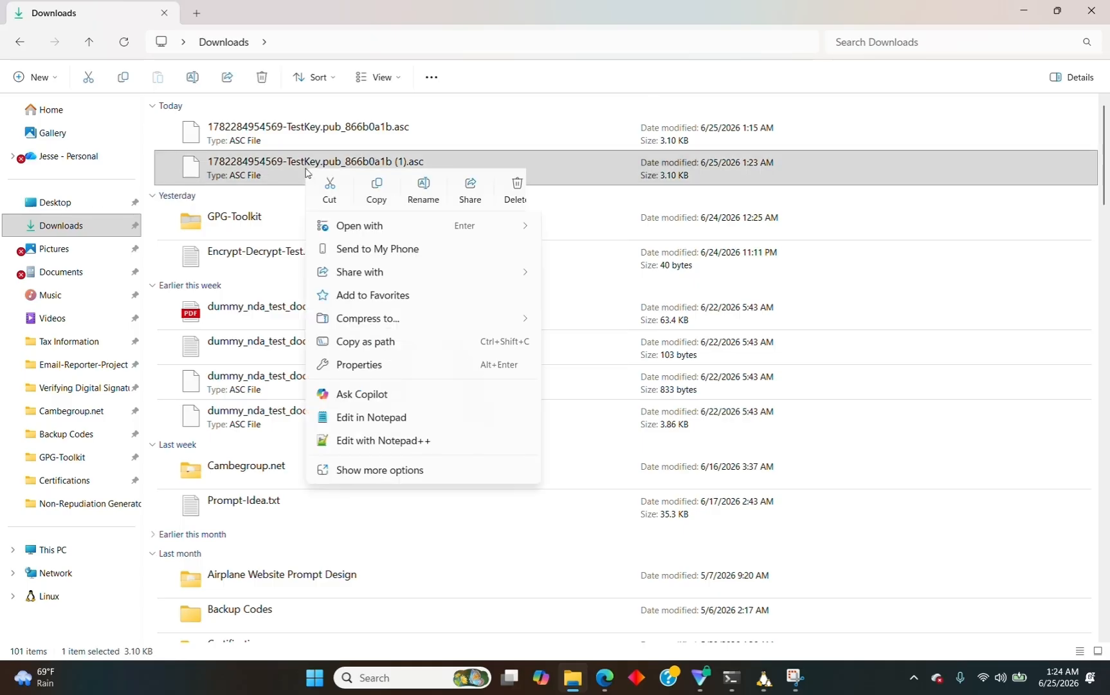
pyautogui.click(357, 341)
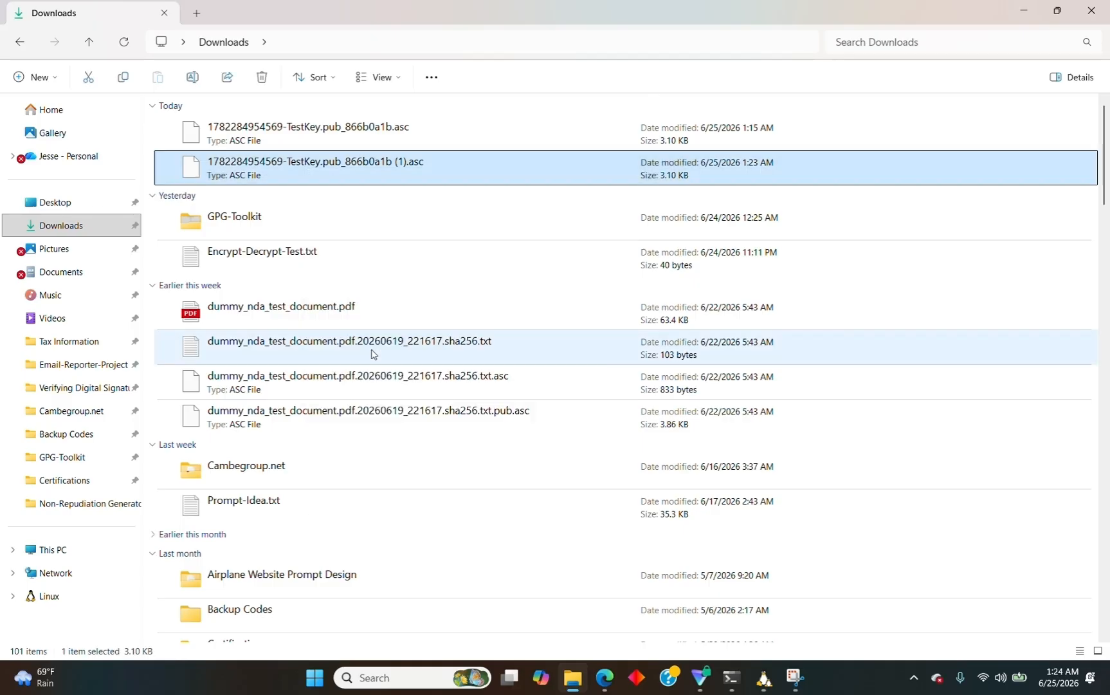
# Paste the copied TestKey path into the Load Public Key File prompt, removing the trailing quote.
pyautogui.moveTo(764, 677)
pyautogui.click(759, 627)
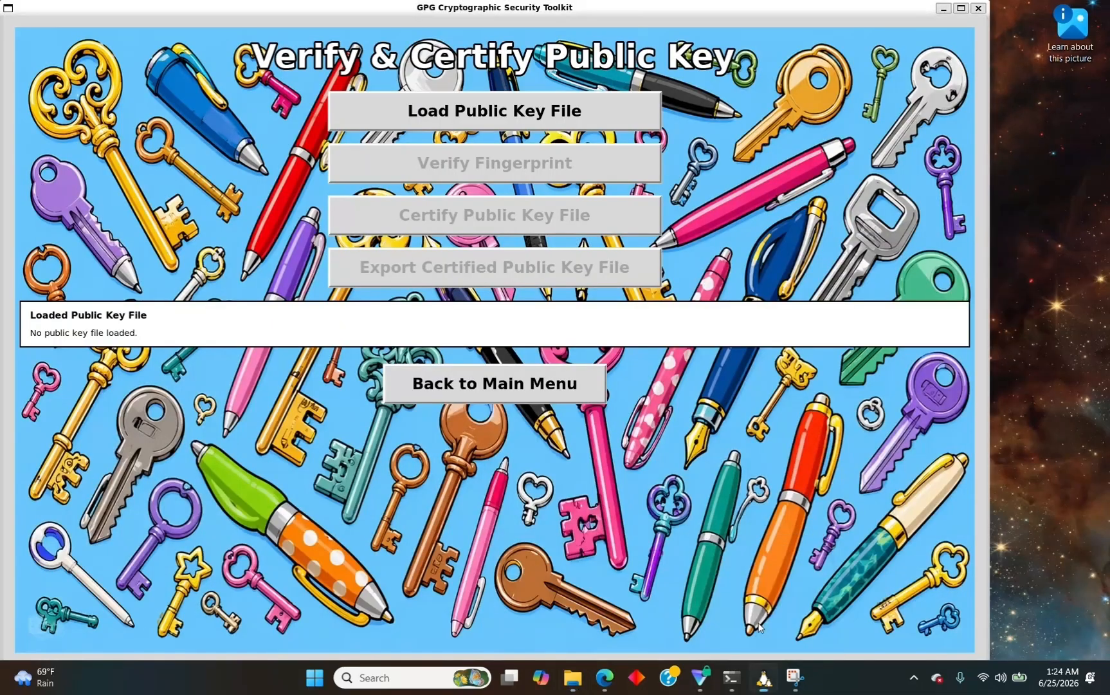
pyautogui.click(473, 110)
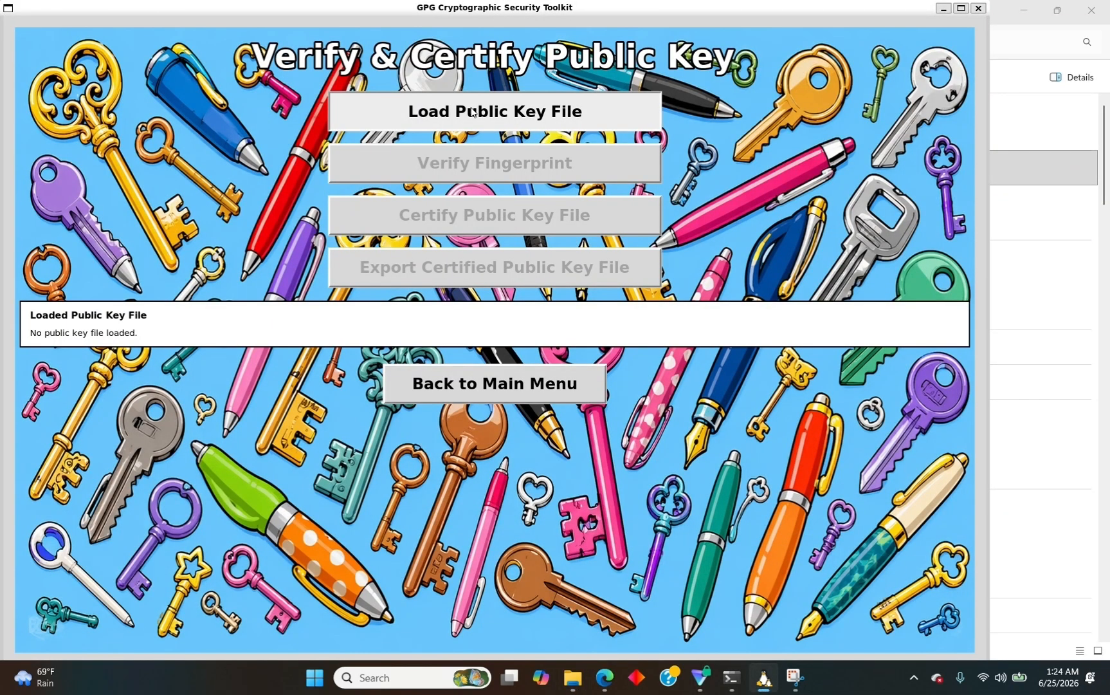
pyautogui.hotkey('ctrl', 'v')
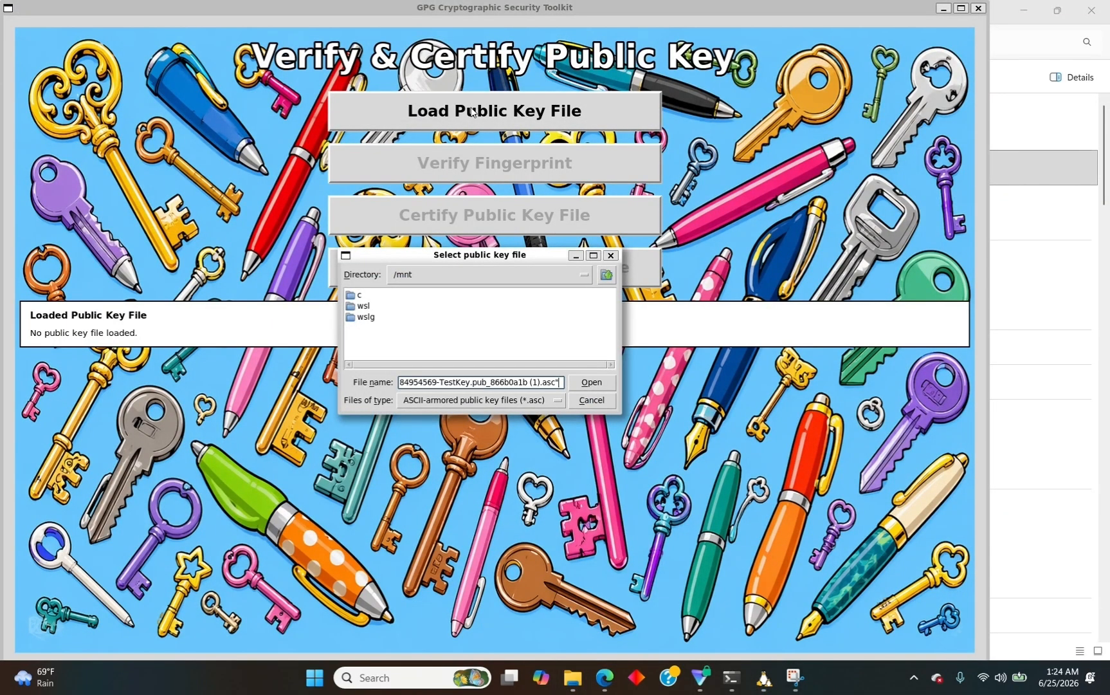
pyautogui.press('BackSpace')
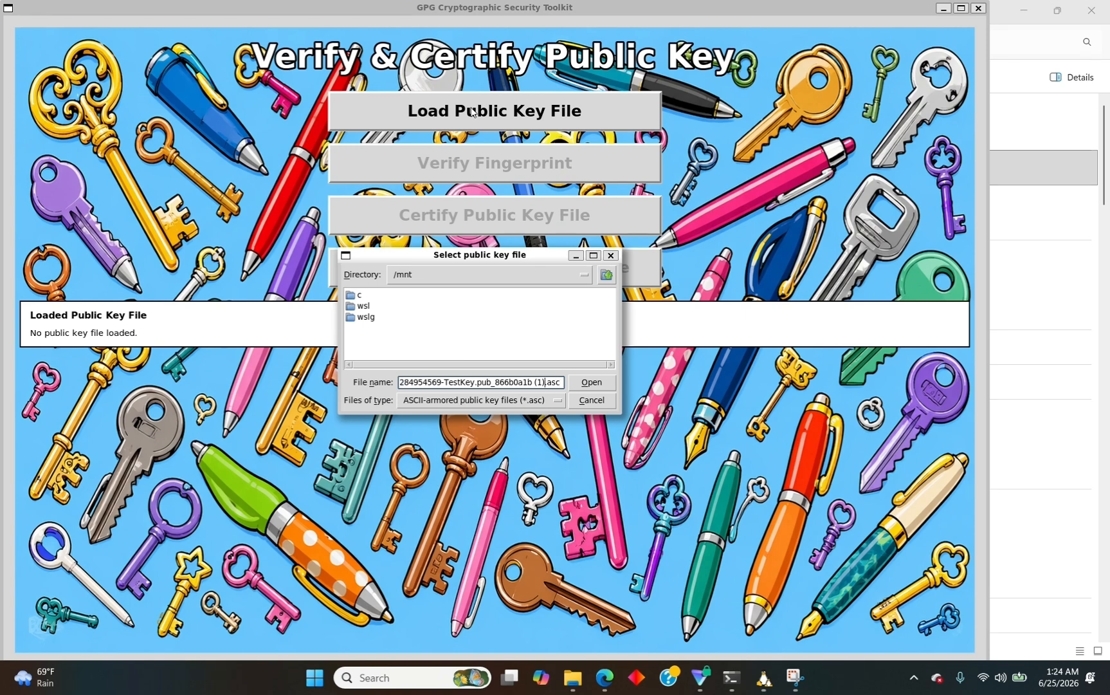
pyautogui.press('Left')
pyautogui.press('Left')
pyautogui.press('Left')
pyautogui.press('Left')
pyautogui.press('Left')
pyautogui.press('Left')
pyautogui.press('Left')
pyautogui.press('Left')
pyautogui.press('Left')
pyautogui.press('Left')
pyautogui.press('Left')
pyautogui.press('Left')
pyautogui.press('Left')
pyautogui.press('Left')
pyautogui.press('Left')
pyautogui.press('Left')
pyautogui.press('Left')
pyautogui.press('Left')
pyautogui.press('Left')
pyautogui.press('Left')
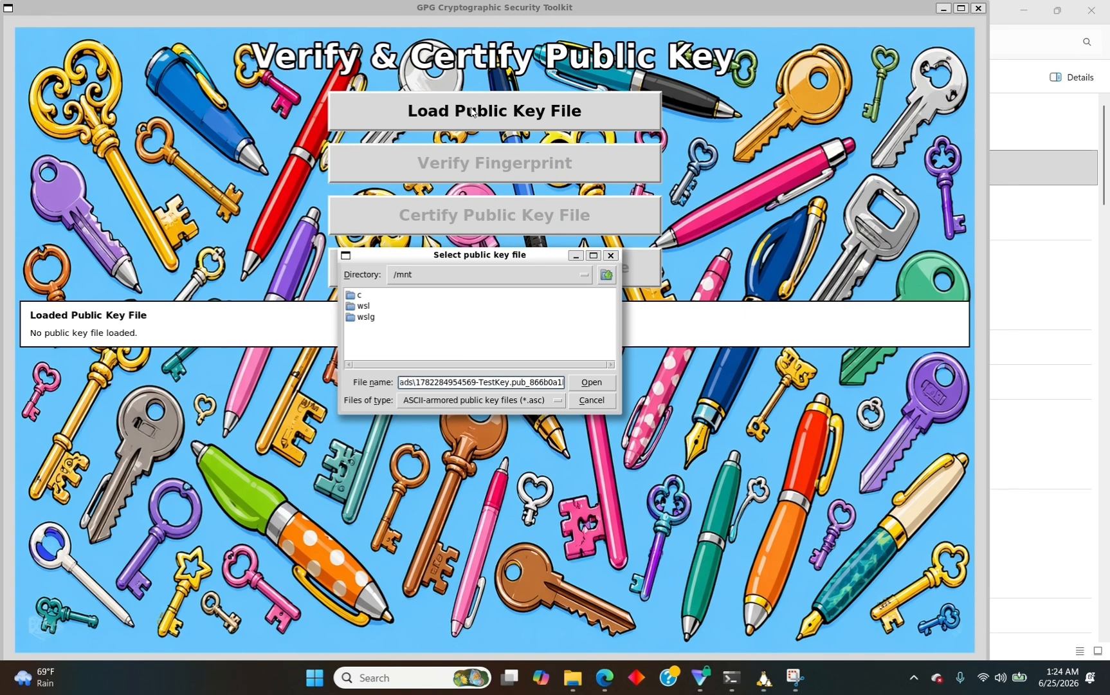
pyautogui.press('BackSpace')
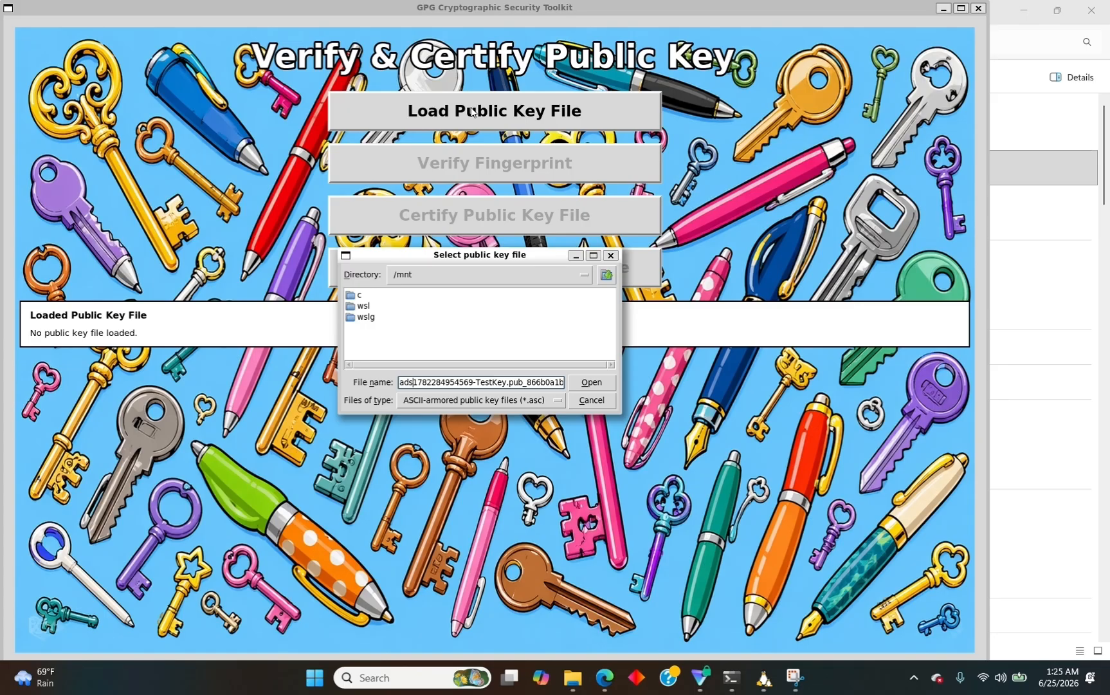
pyautogui.write('/')
# Rewrite the path in /mnt/c/ form with forward slashes and import the key file.
pyautogui.press('Home')
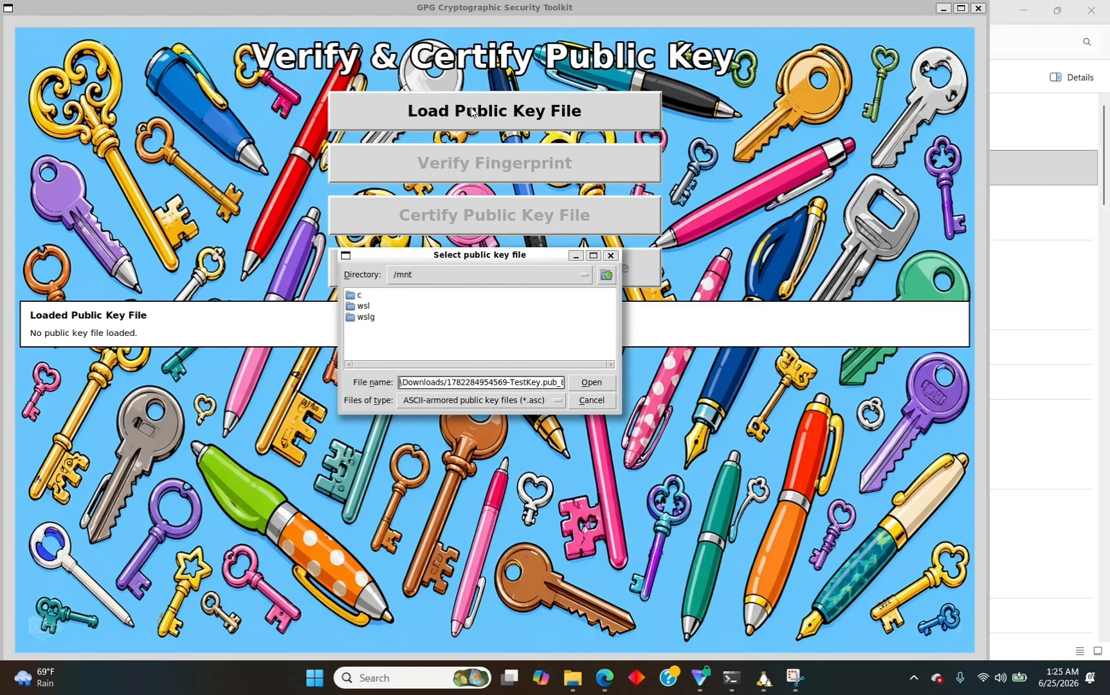
pyautogui.press('Right')
pyautogui.press('Right')
pyautogui.press('Right')
pyautogui.press('Right')
pyautogui.press('Right')
pyautogui.press('Right')
pyautogui.press('Right')
pyautogui.press('Right')
pyautogui.press('Right')
pyautogui.press('Right')
pyautogui.press('Right')
pyautogui.press('Right')
pyautogui.press('Right')
pyautogui.press('Right')
pyautogui.press('Right')
pyautogui.write('/')
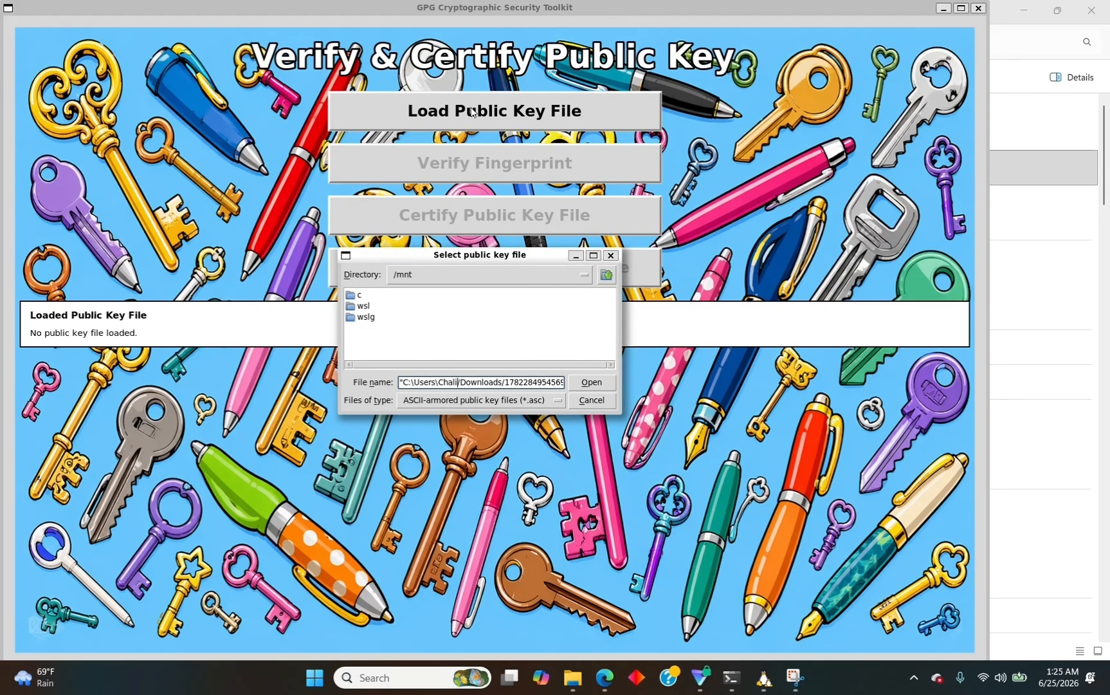
pyautogui.press('Left')
pyautogui.press('Left')
pyautogui.press('Left')
pyautogui.press('Left')
pyautogui.press('Left')
pyautogui.press('Left')
pyautogui.press('BackSpace')
pyautogui.write('/')
pyautogui.press('BackSpace')
pyautogui.write('/')
pyautogui.press('Left')
pyautogui.press('BackSpace')
pyautogui.press('BackSpace')
pyautogui.write('/m')
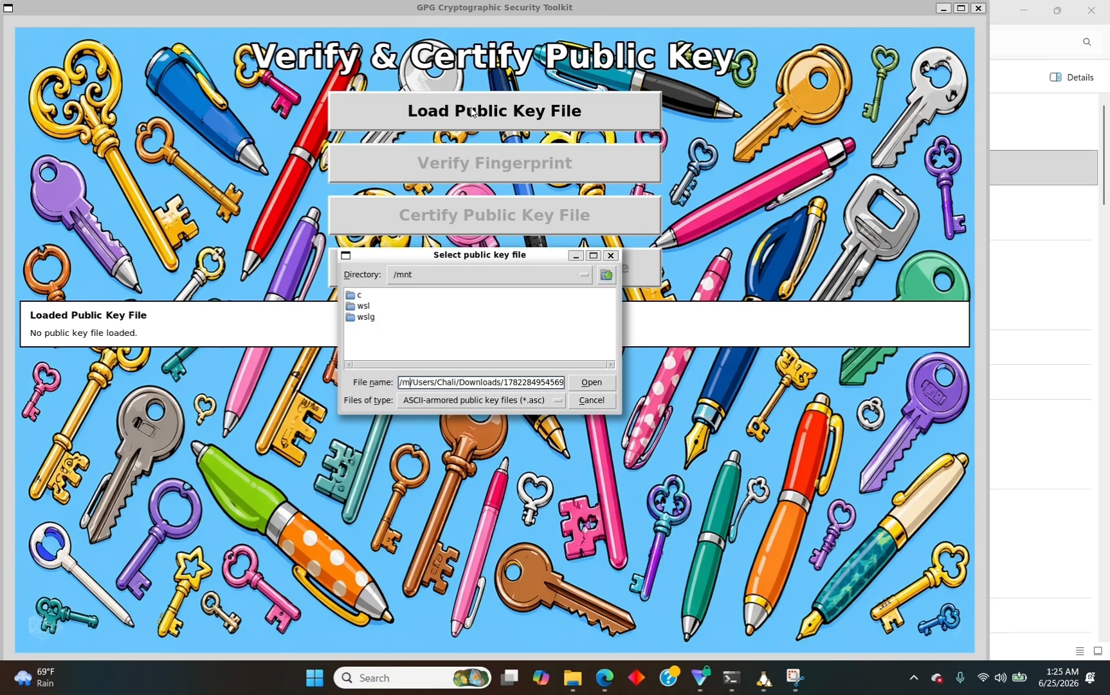
pyautogui.write('nt/c')
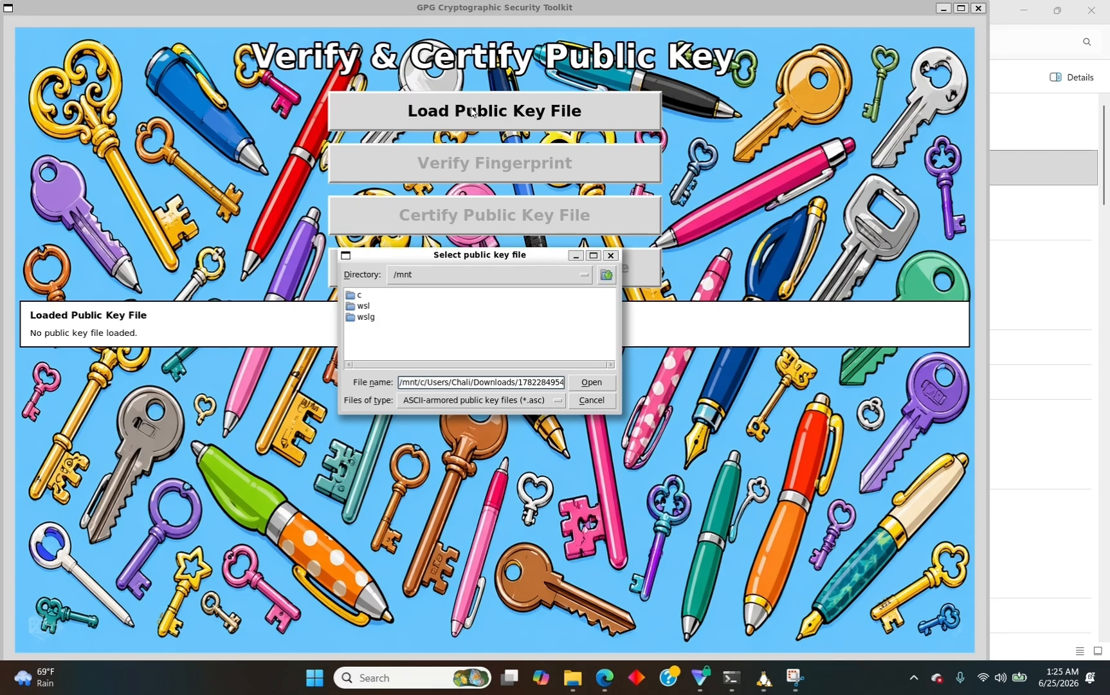
pyautogui.press('Return')
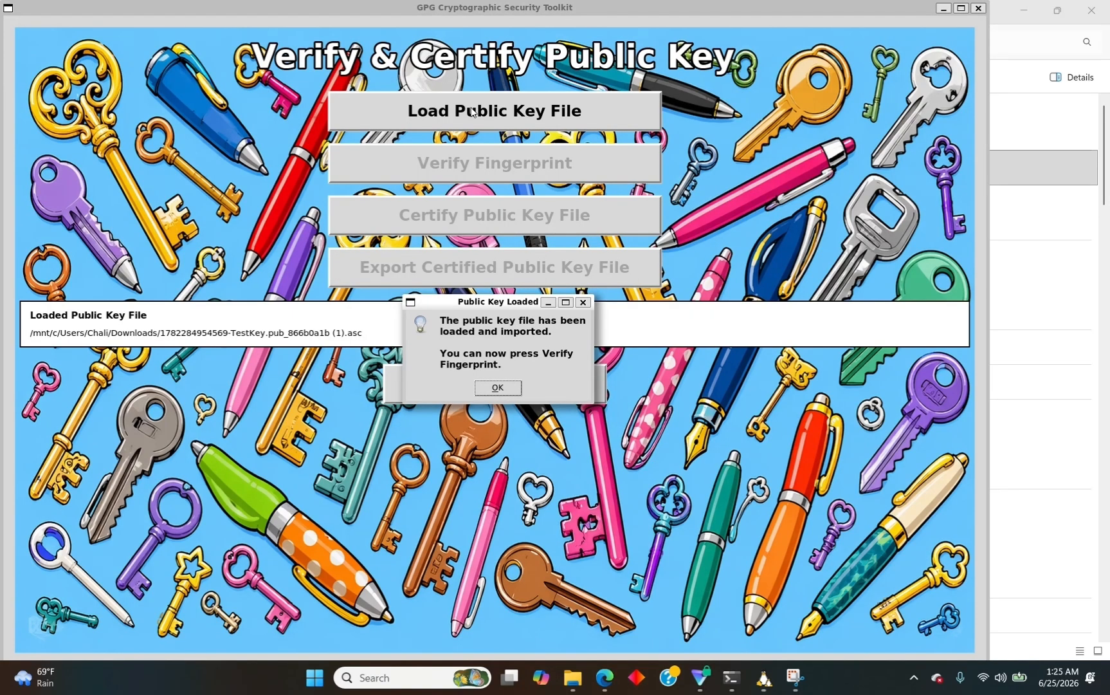
pyautogui.click(498, 387)
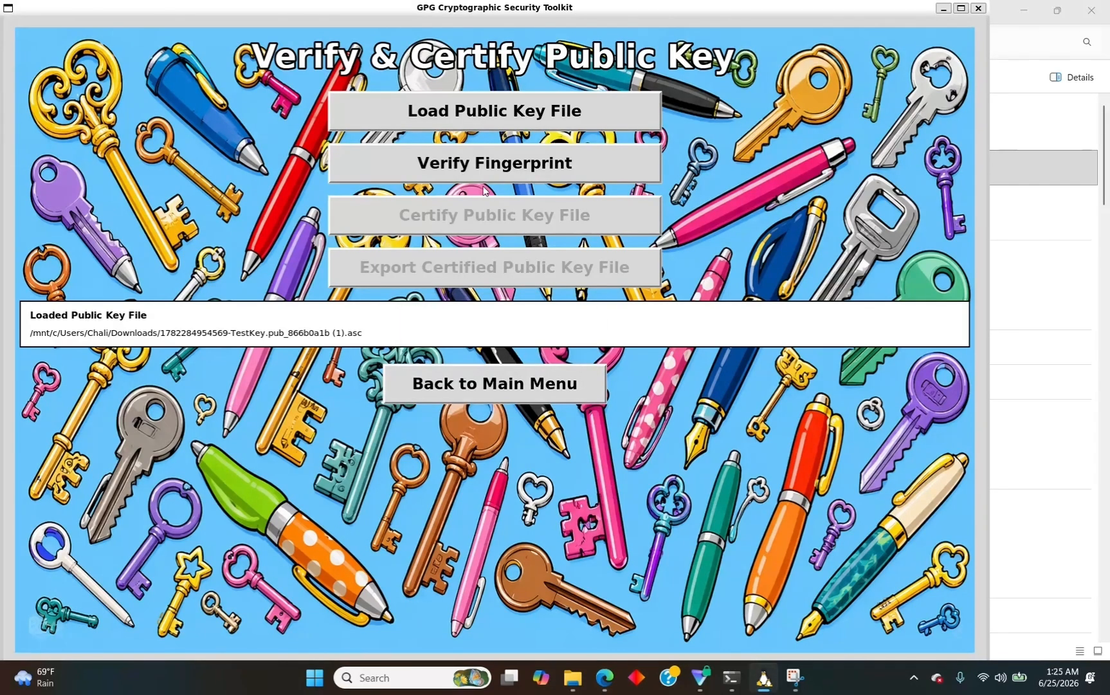
# Show the loaded key's fingerprint EDCE 13C1 F9BF E2B3 BD02 BD6D A201 E8DA ED2F 02F8 and identity details.
pyautogui.click(479, 179)
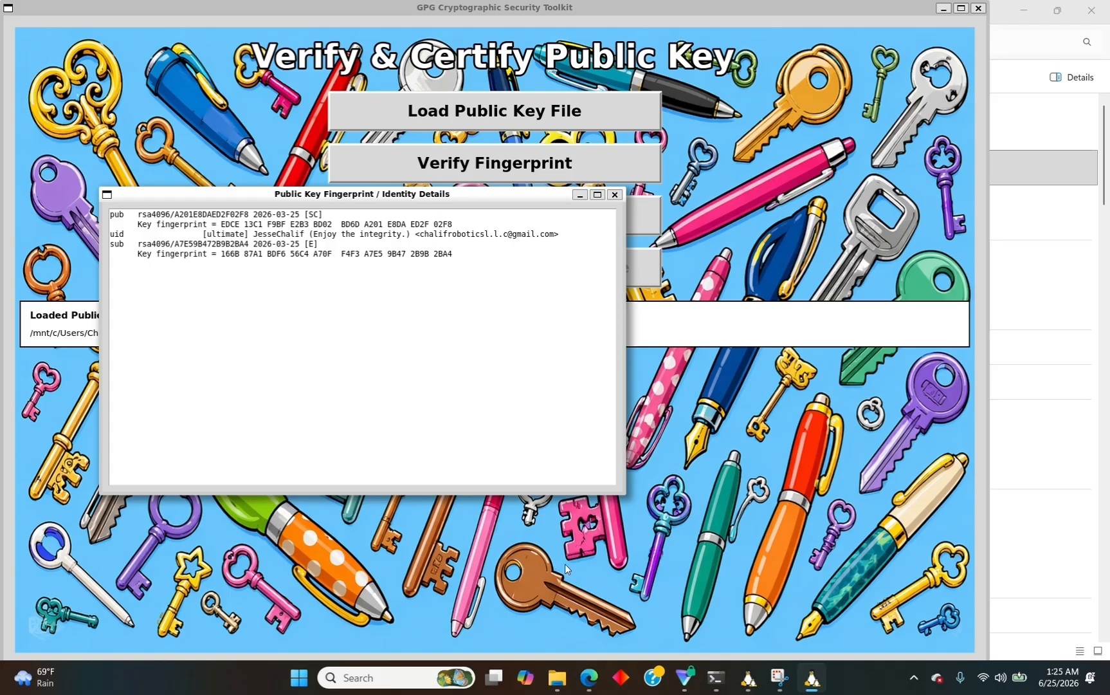
pyautogui.click(593, 689)
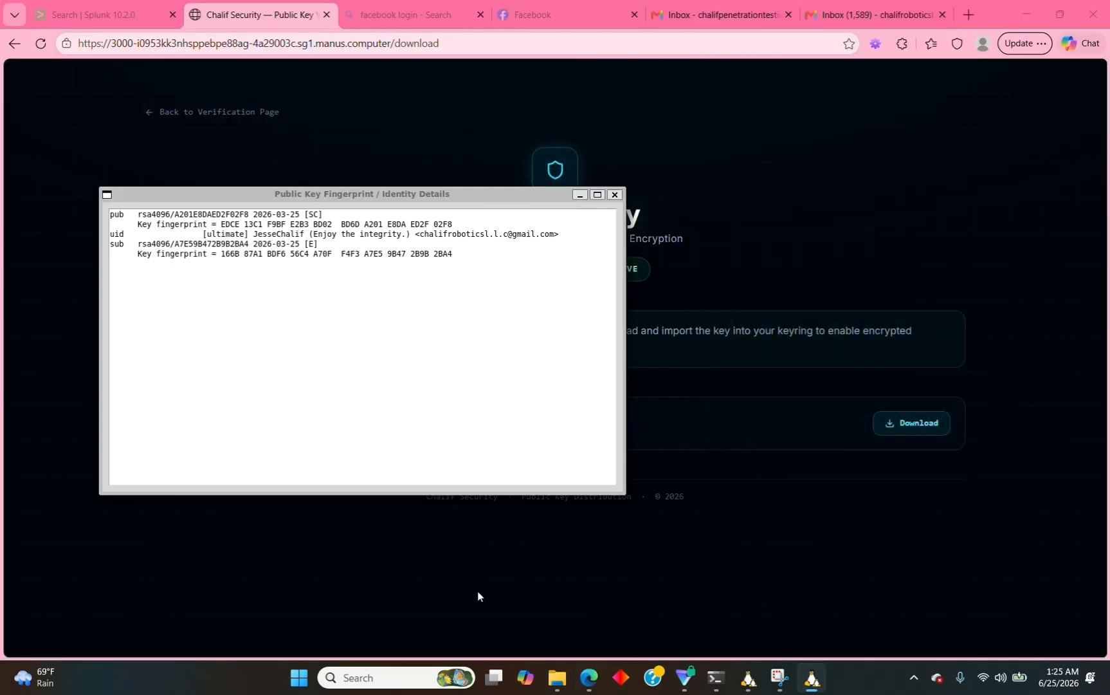
# Compare the key's fingerprints with Chalif Security's published Primary Key and Subkey cards, then close the details.
pyautogui.click(375, 154)
pyautogui.click(184, 112)
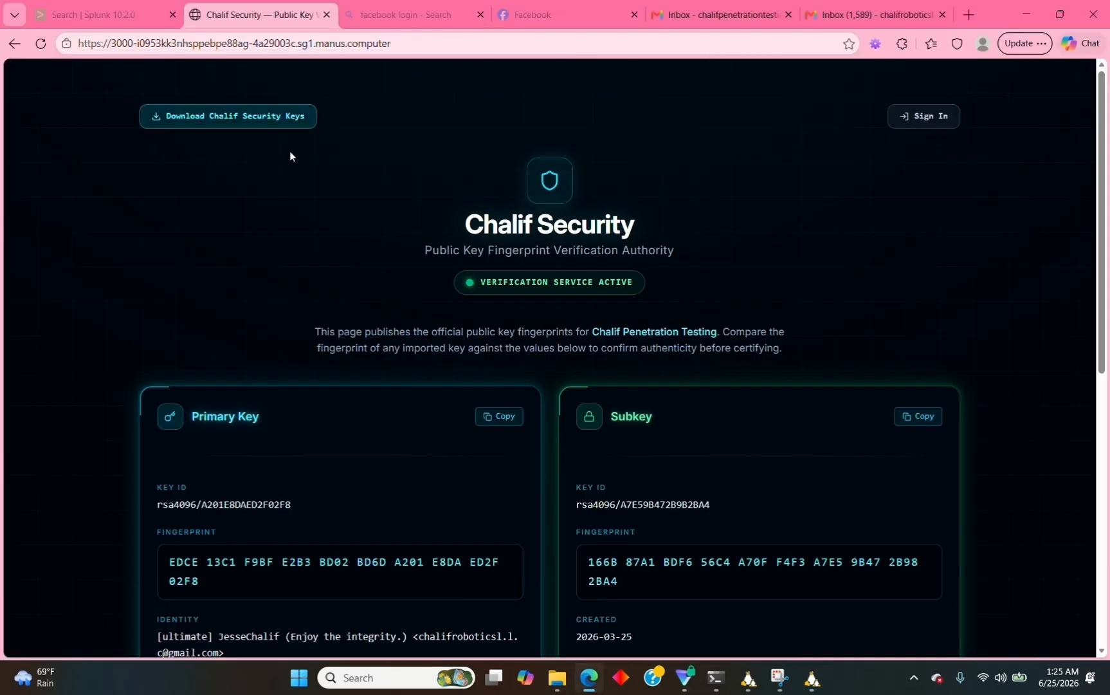
pyautogui.scroll(-3, 1101, 218)
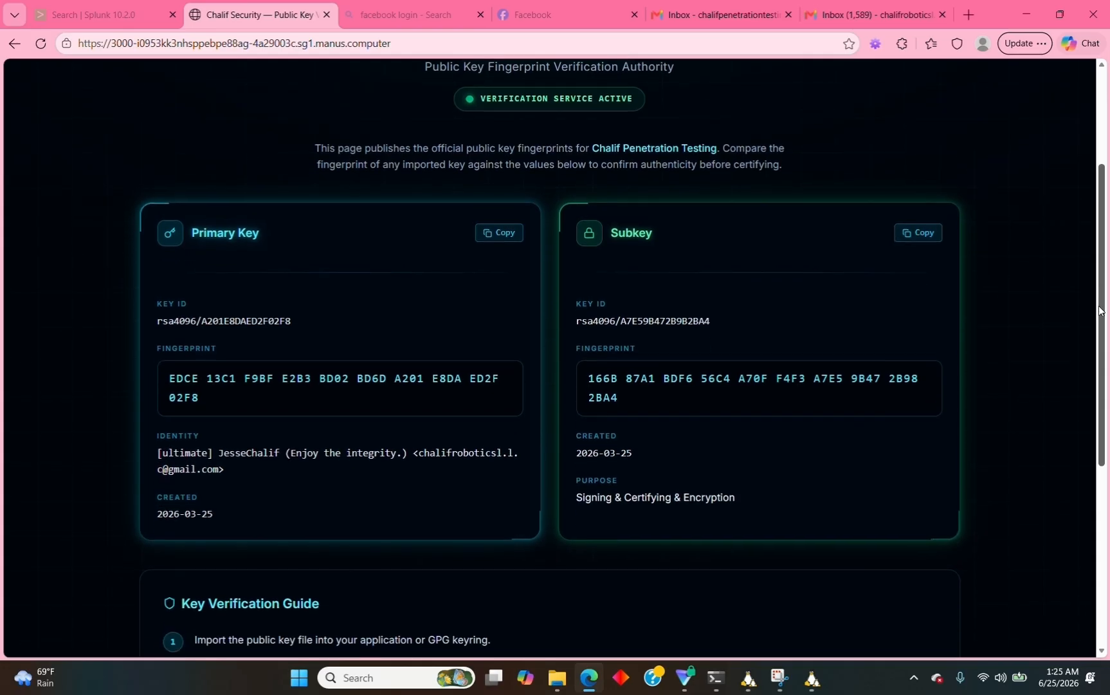
pyautogui.click(812, 687)
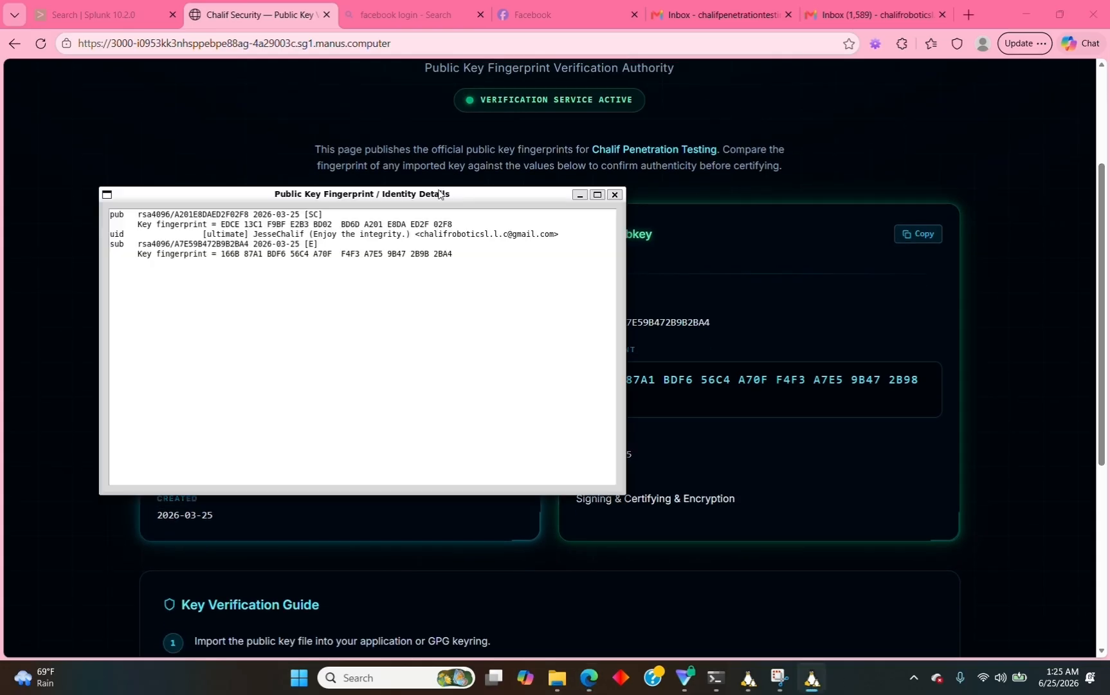
pyautogui.moveTo(442, 187); pyautogui.dragTo(466, 525)
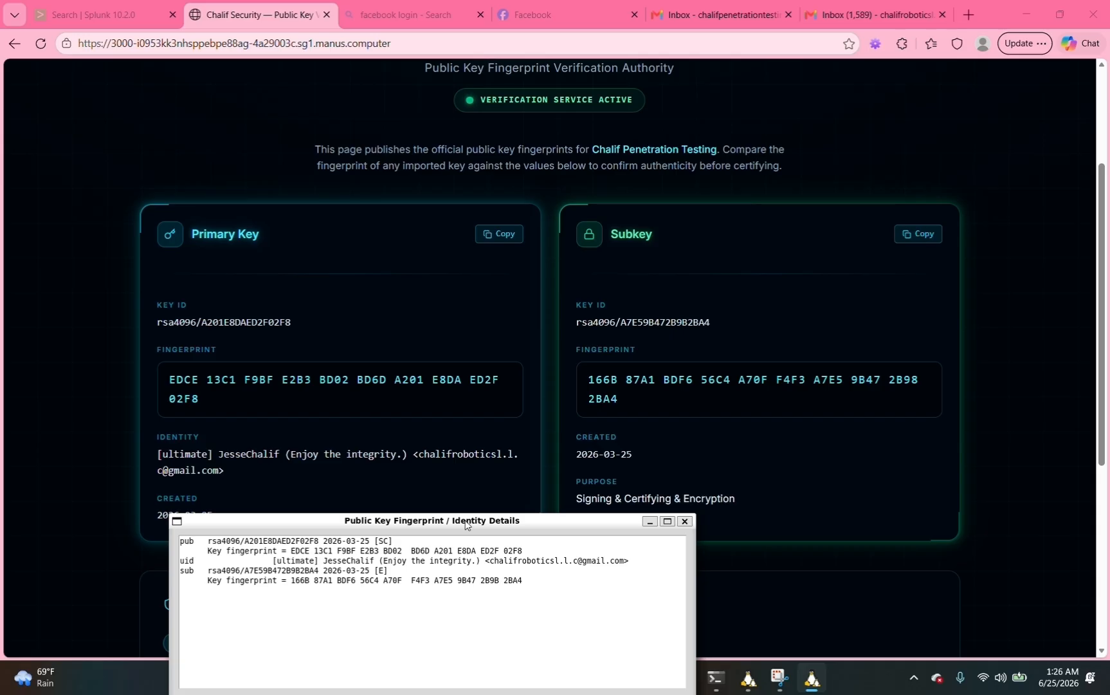
pyautogui.click(685, 520)
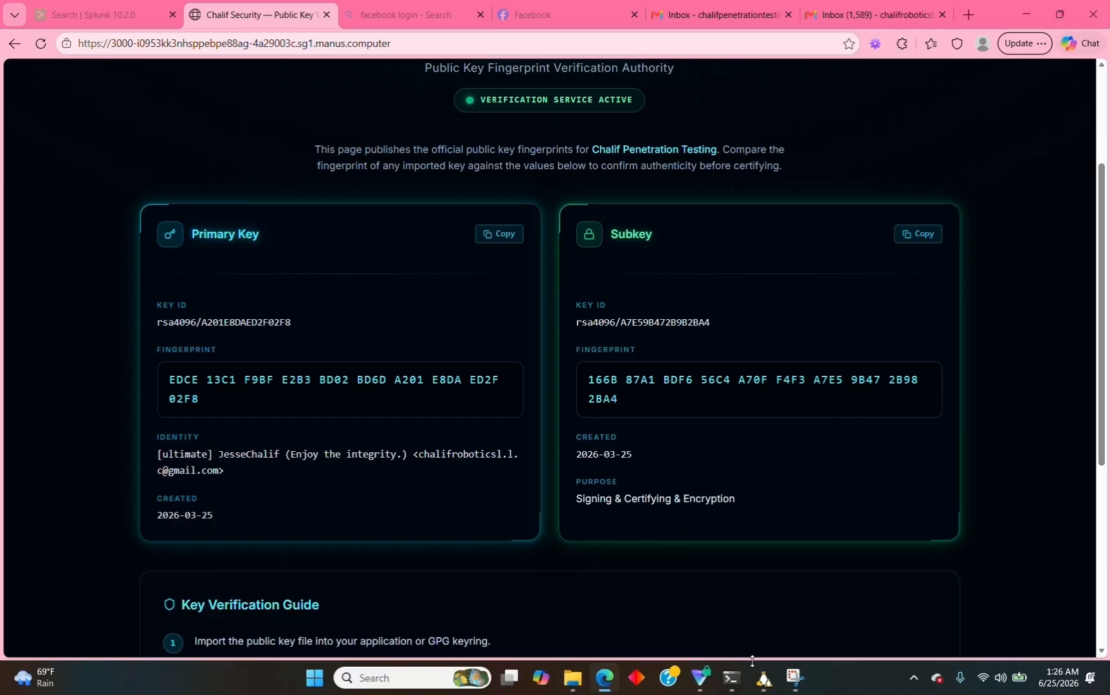
pyautogui.click(762, 677)
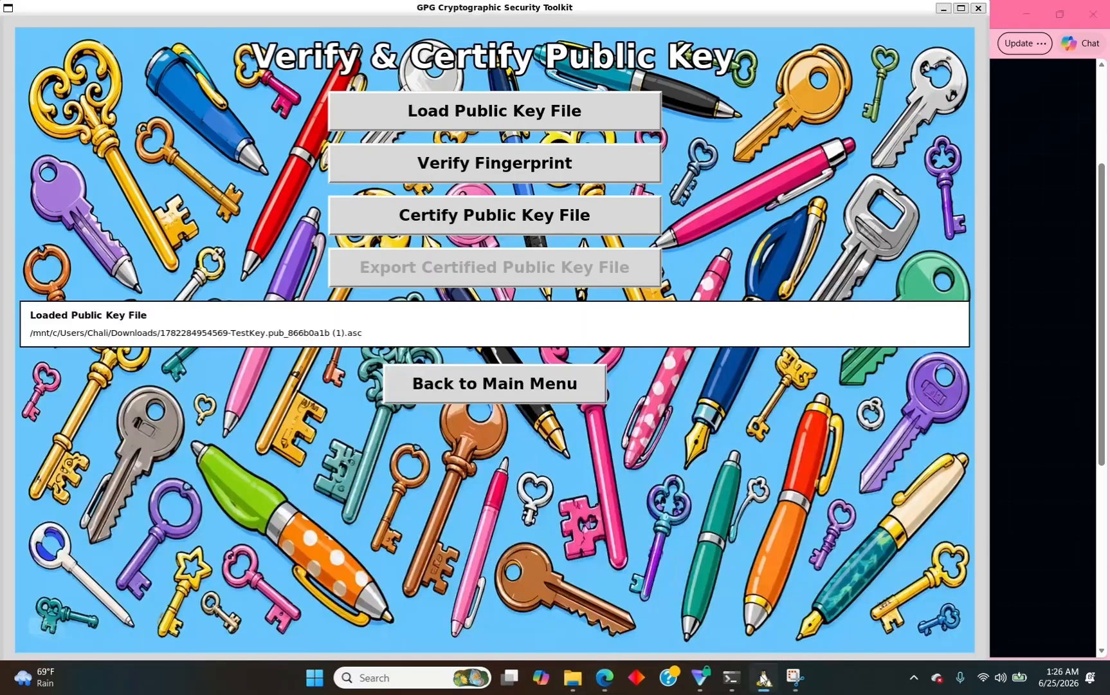
# Certify the TestKey public key using the toolkit demo private key and its passphrase.
pyautogui.click(433, 219)
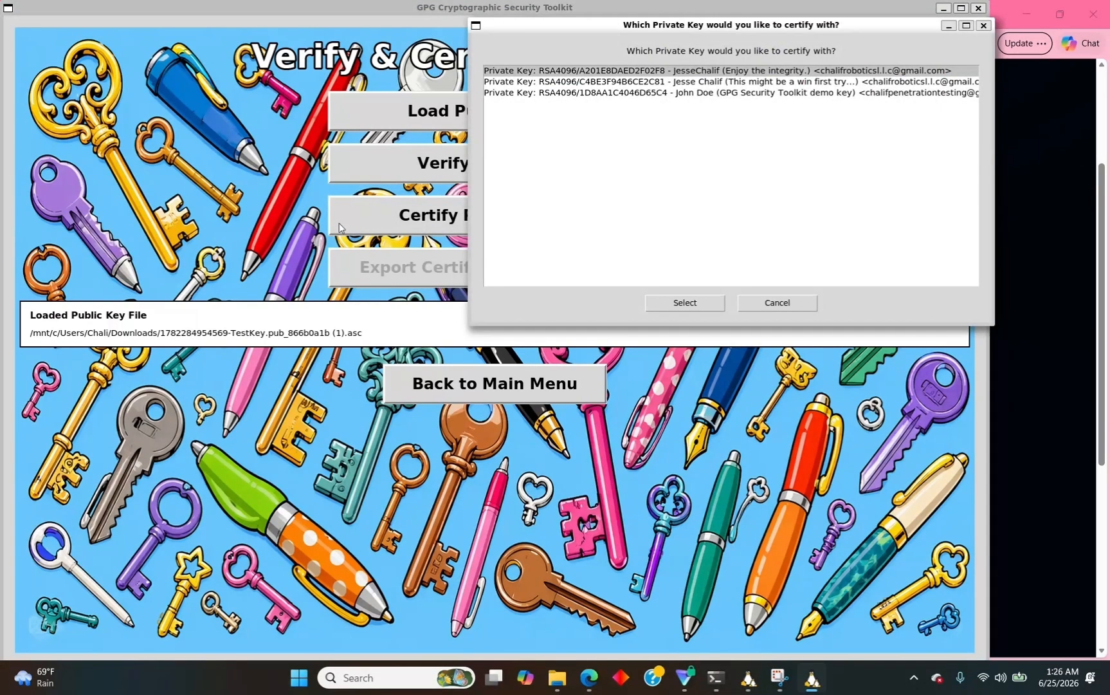
pyautogui.click(593, 95)
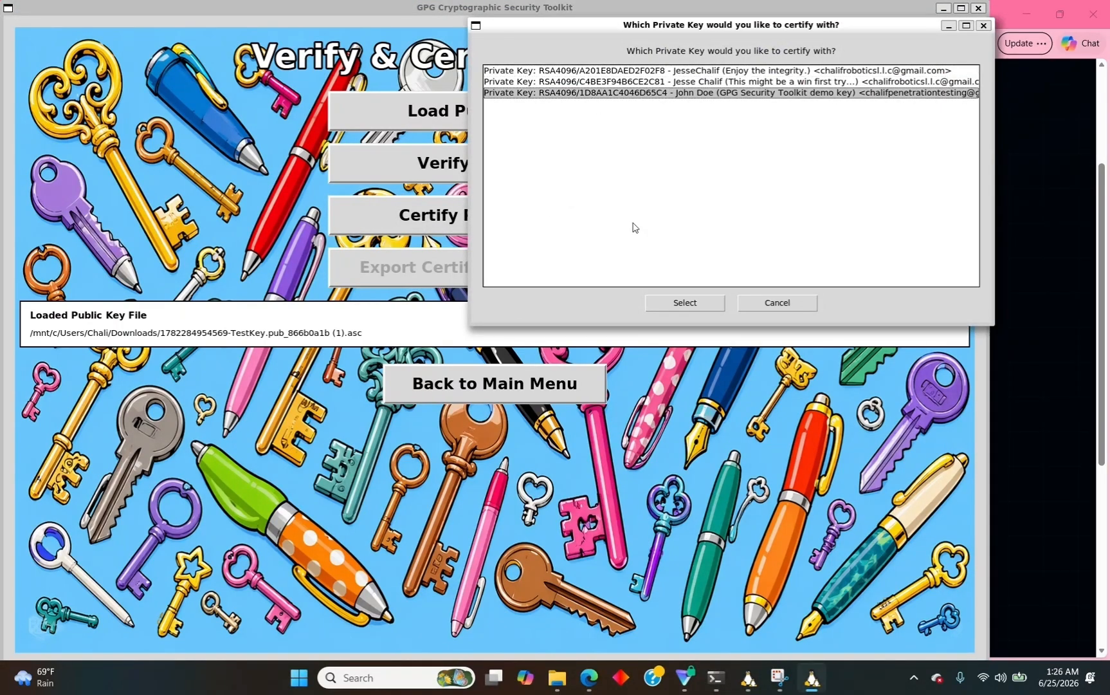
pyautogui.click(670, 303)
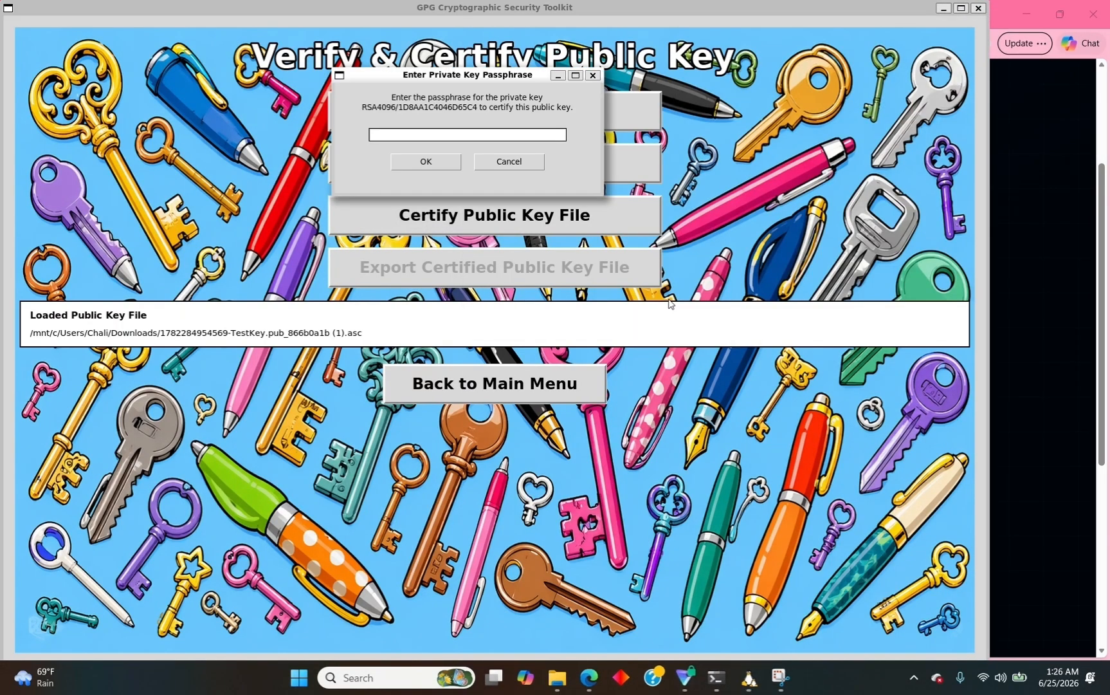
pyautogui.write('*****')
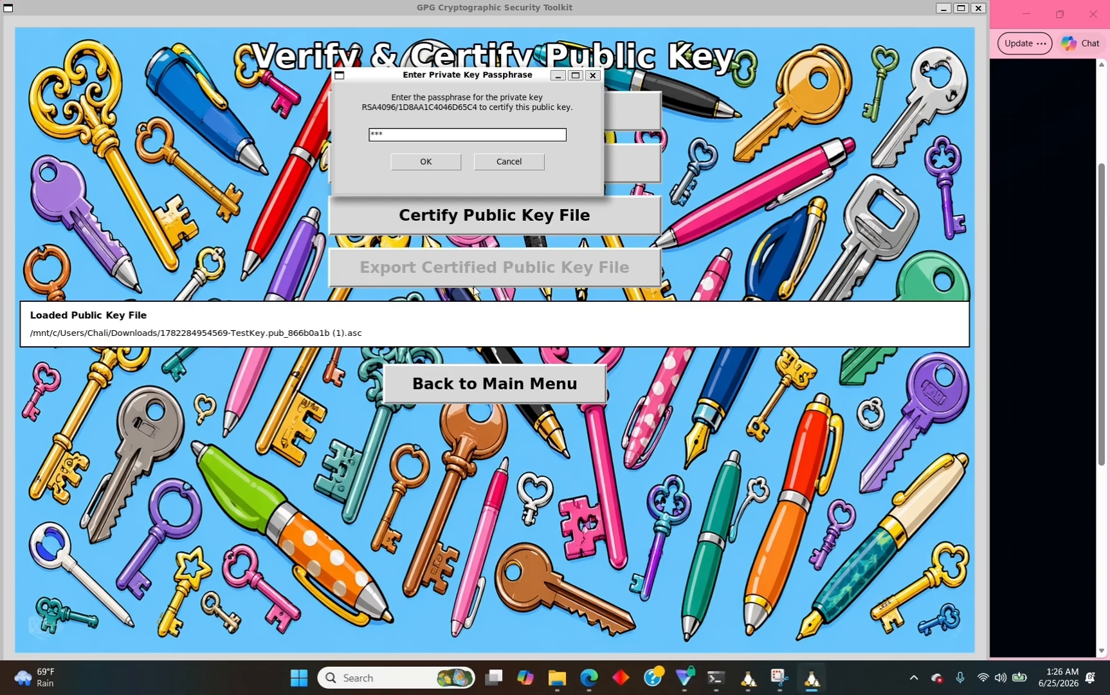
pyautogui.write('**')
pyautogui.click(421, 162)
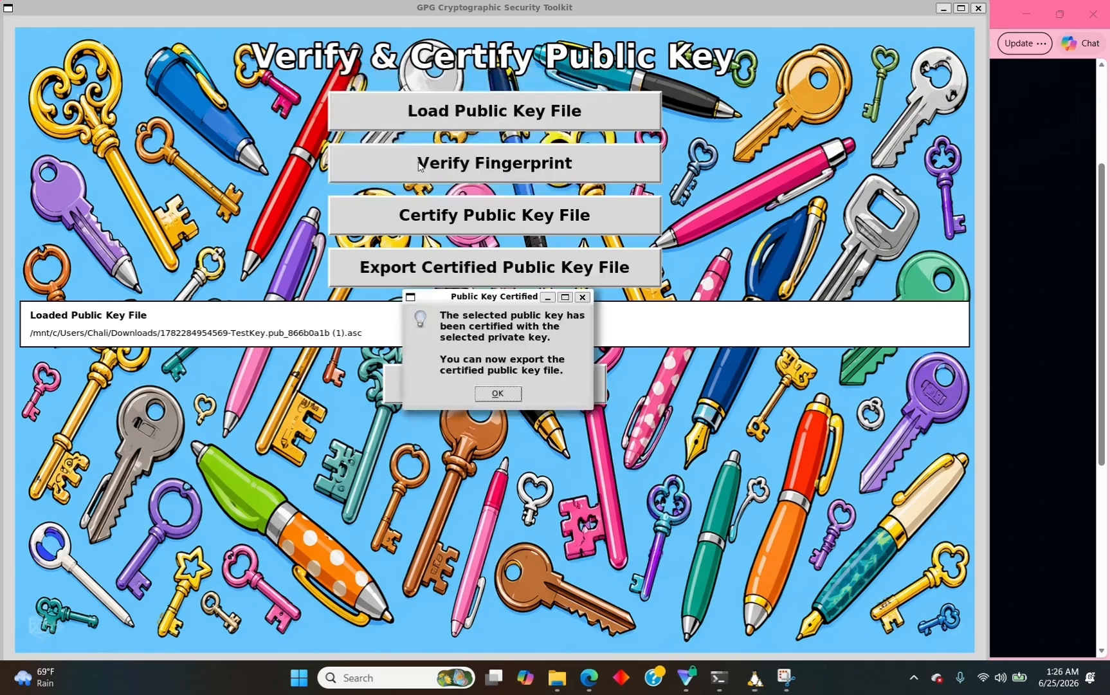
pyautogui.click(497, 393)
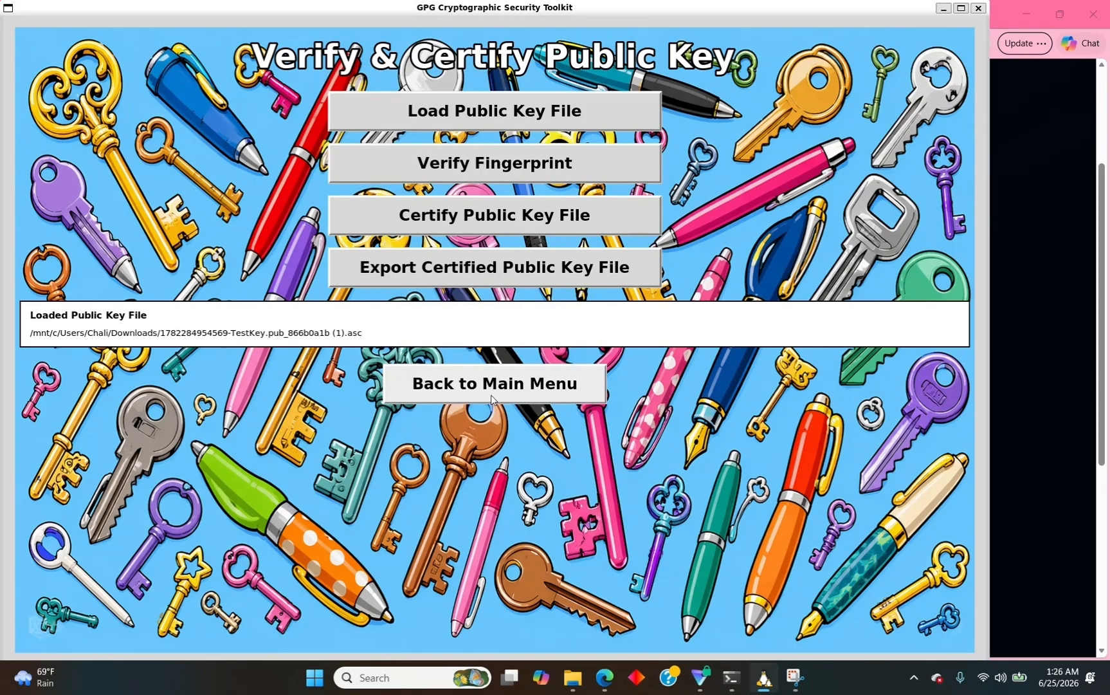
# Export the certified key as certified_public_key_A201E8DAED2F02F8_20260625_012627.asc to Downloads.
pyautogui.click(458, 277)
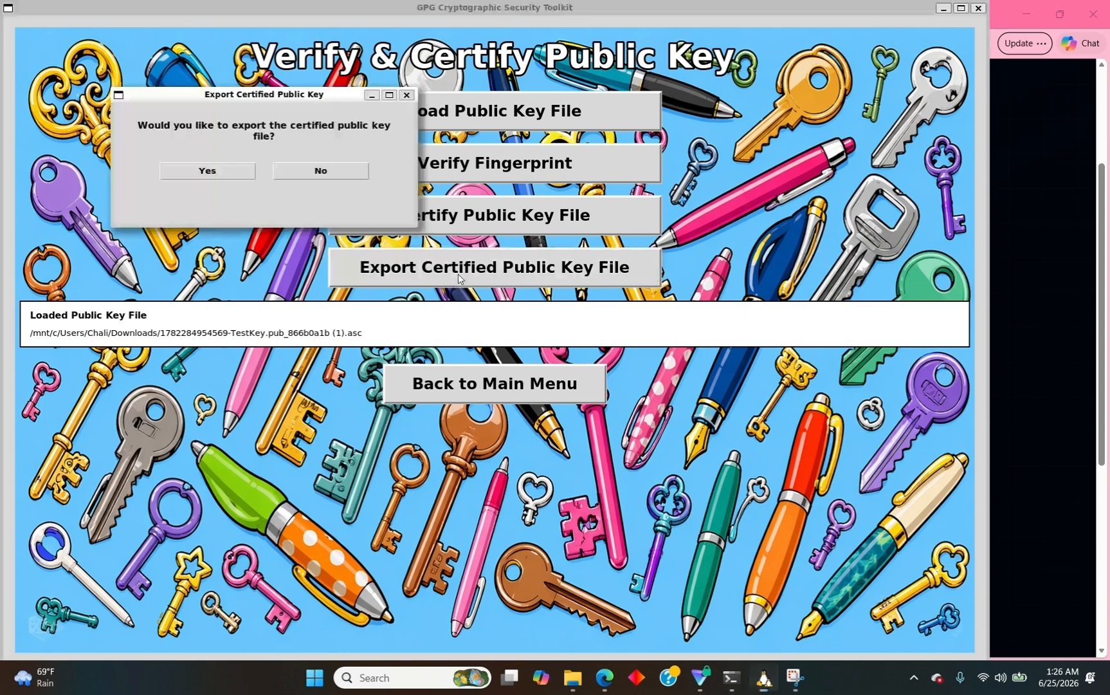
pyautogui.click(232, 172)
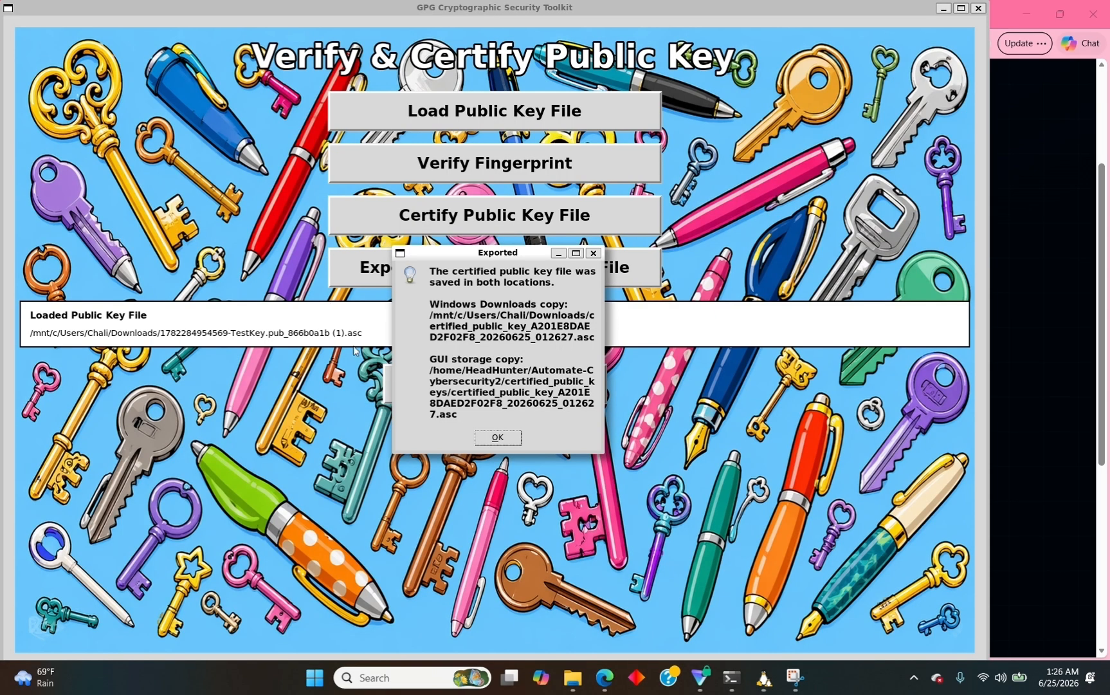
pyautogui.click(495, 431)
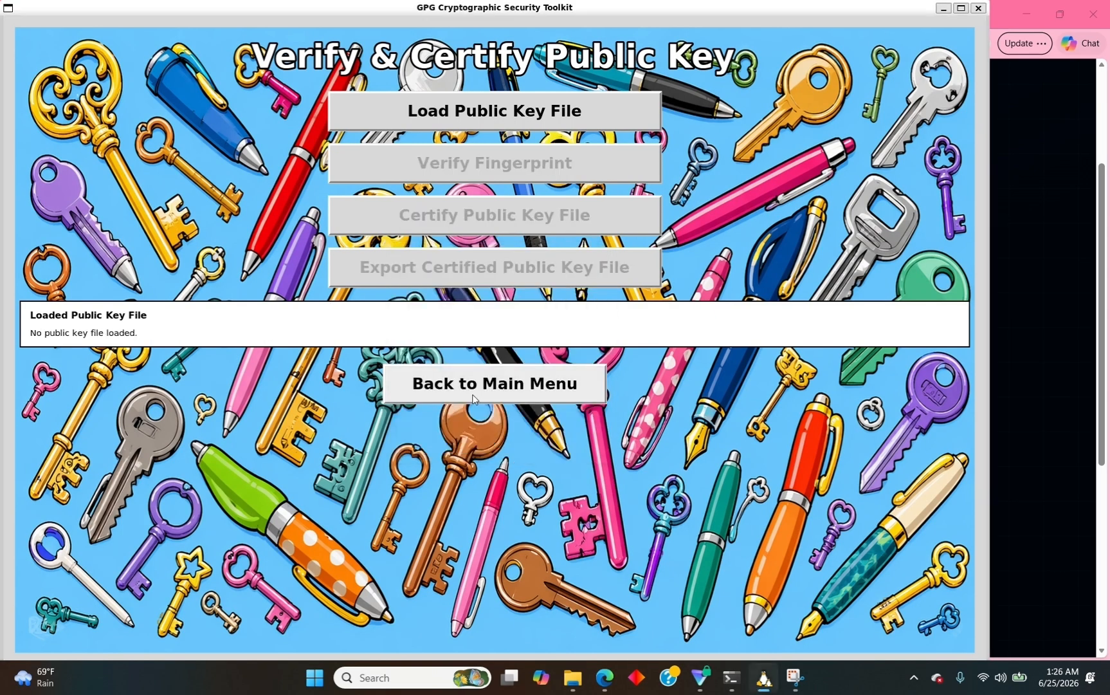
# Leave the Verify & Certify page for the toolkit's main menu.
pyautogui.click(473, 398)
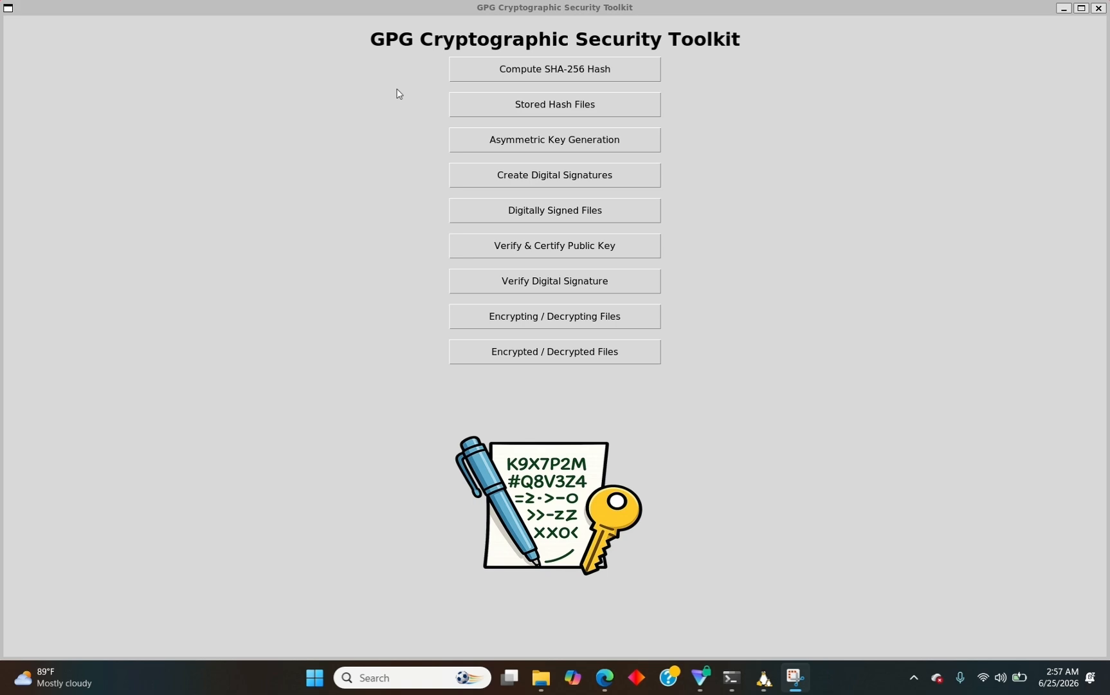
# Copy as path the certified_public_key .asc file in Downloads.
pyautogui.click(540, 676)
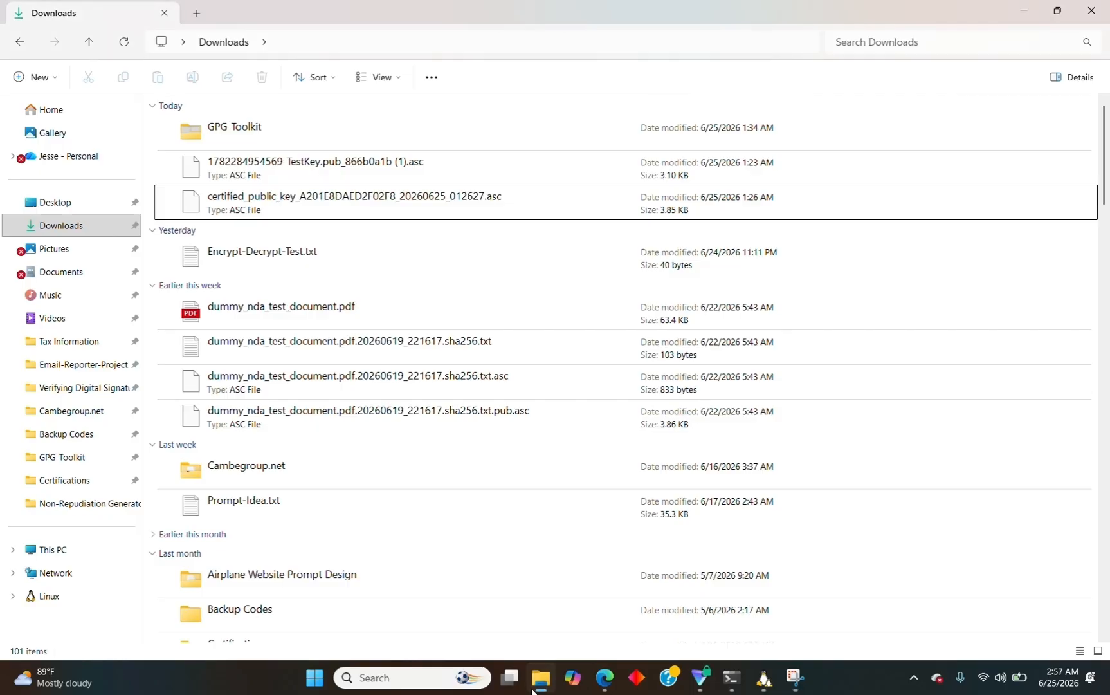
pyautogui.rightClick(238, 204)
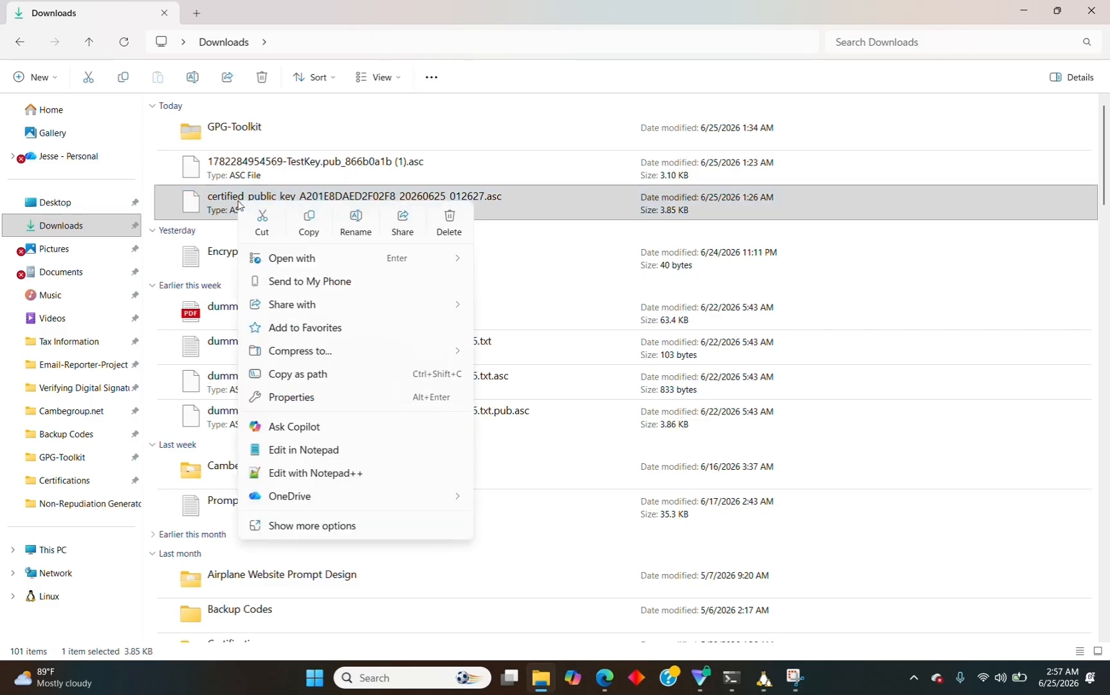
pyautogui.click(285, 374)
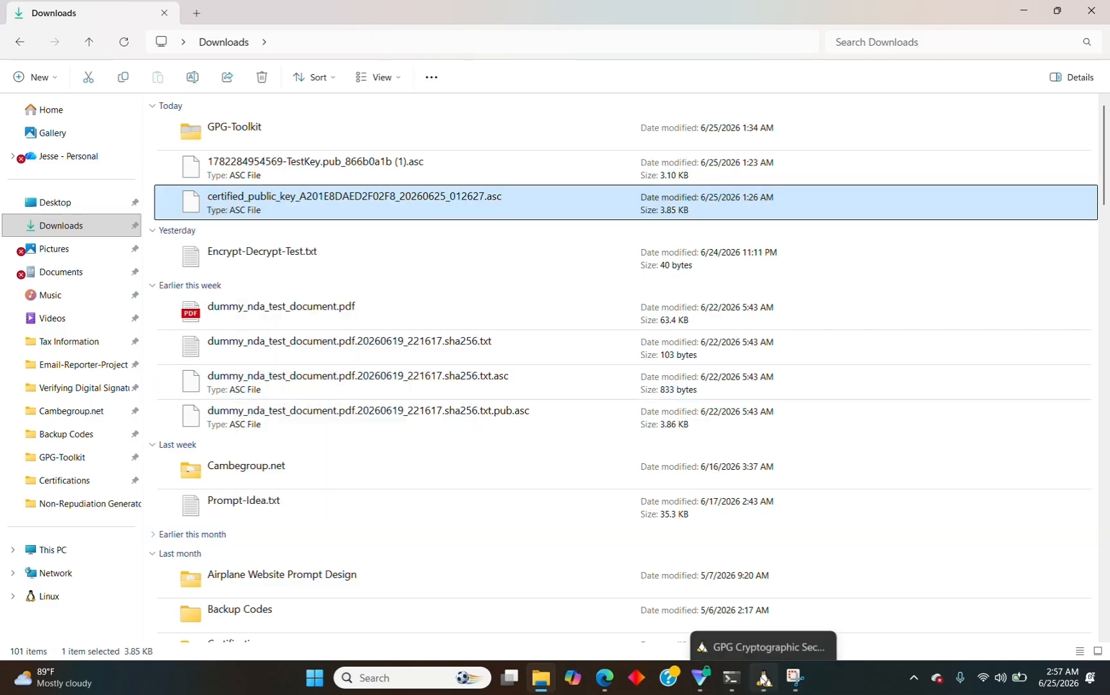
# Start Asymmetric Encryption from the toolkit's encrypt/decrypt files page.
pyautogui.click(762, 677)
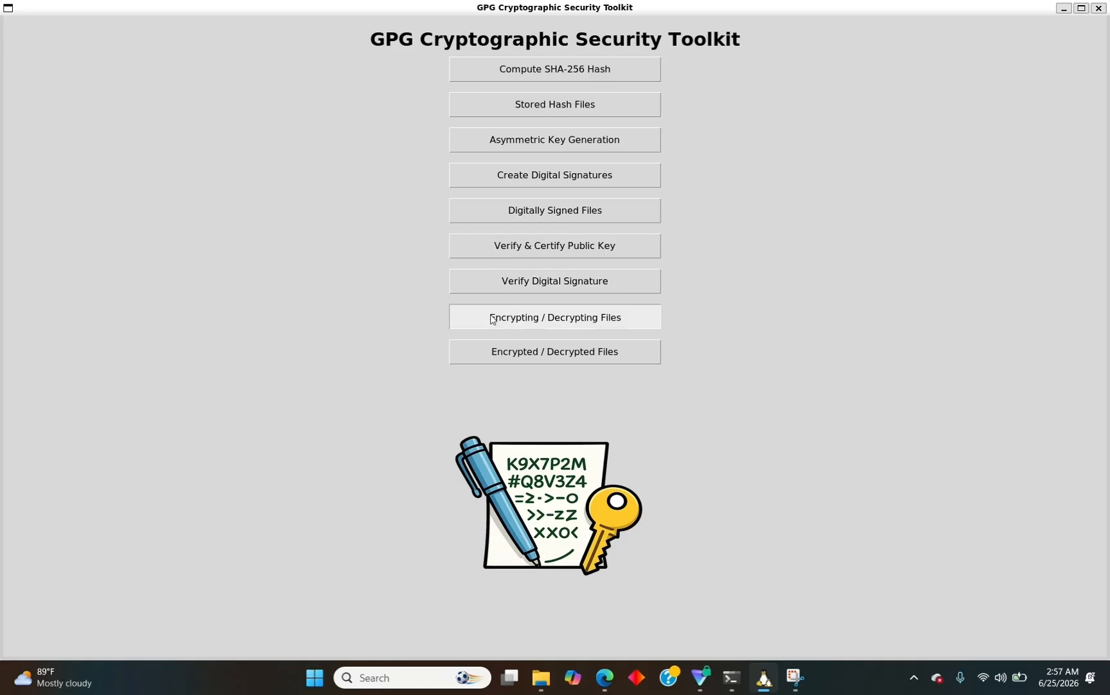
pyautogui.click(547, 317)
pyautogui.click(508, 115)
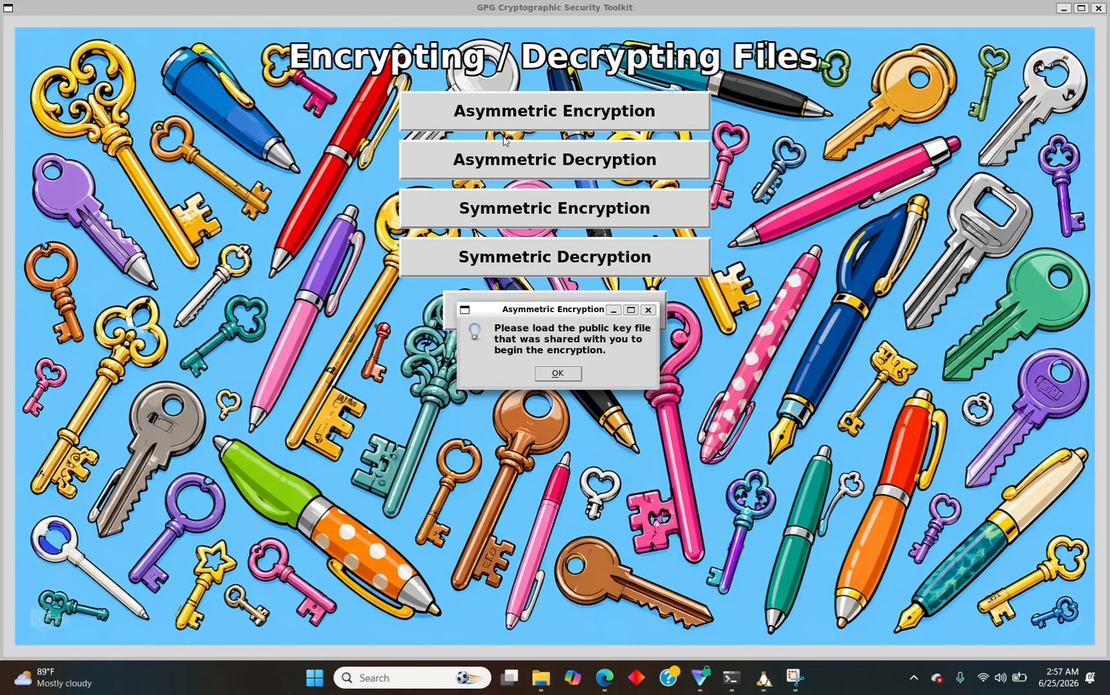
# Paste the certified key path into the public key file prompt, removing the stray quote.
pyautogui.click(572, 378)
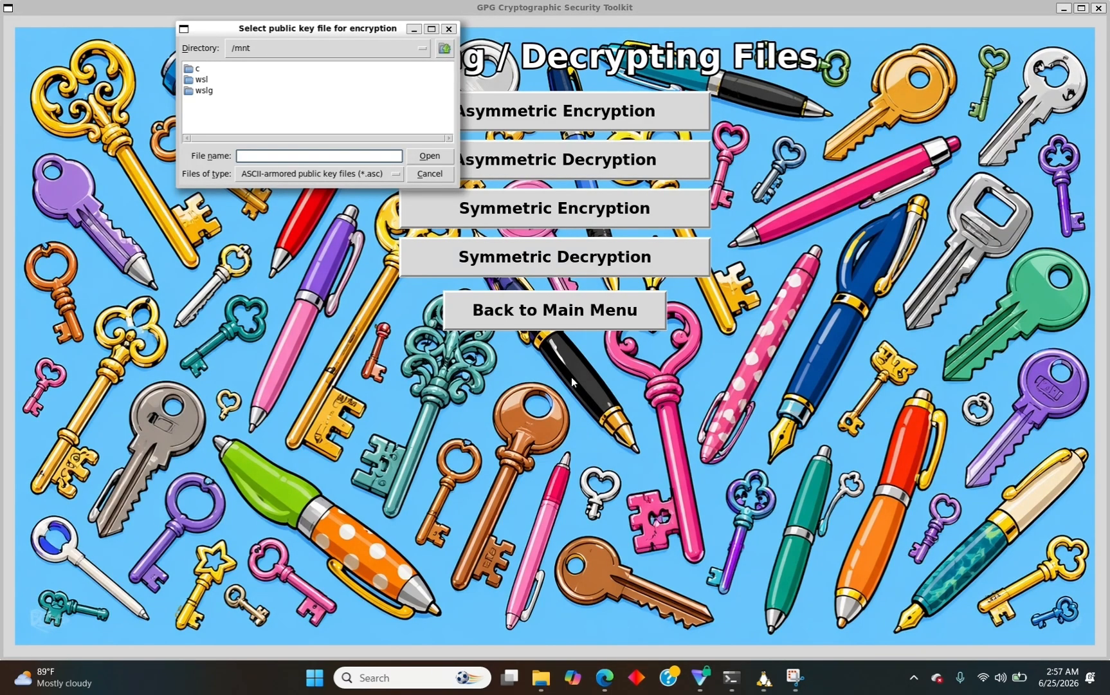
pyautogui.write('01E8DAED2F02F8_20260625_012627.asc')
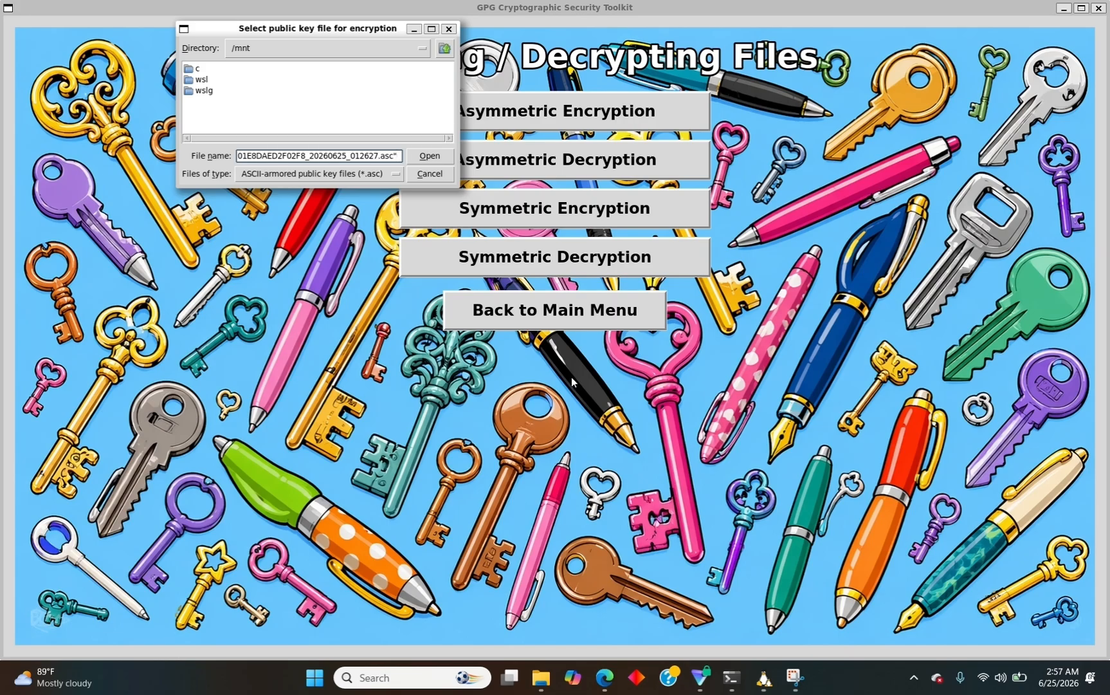
pyautogui.press('BackSpace')
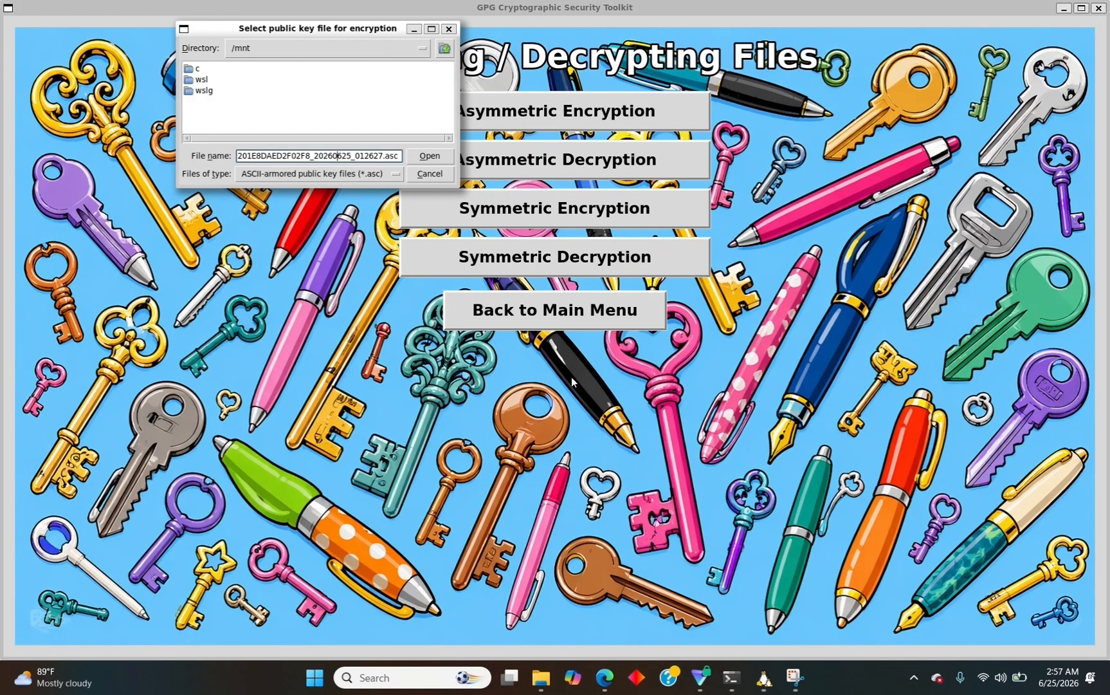
pyautogui.press('Left')
pyautogui.press('Left')
pyautogui.press('Left')
pyautogui.press('Left')
pyautogui.press('Left')
pyautogui.press('Left')
pyautogui.press('Left')
pyautogui.press('Left')
pyautogui.press('Left')
pyautogui.press('Left')
pyautogui.press('Left')
pyautogui.press('Left')
pyautogui.press('Left')
pyautogui.press('Left')
pyautogui.press('Left')
pyautogui.press('Left')
pyautogui.press('Left')
pyautogui.press('Left')
pyautogui.press('Left')
pyautogui.press('Left')
pyautogui.press('Left')
pyautogui.press('Left')
pyautogui.press('Left')
pyautogui.press('Left')
pyautogui.press('Left')
pyautogui.press('Left')
pyautogui.press('Left')
pyautogui.press('Left')
pyautogui.press('Left')
pyautogui.press('Left')
pyautogui.press('Left')
pyautogui.press('Left')
pyautogui.press('Left')
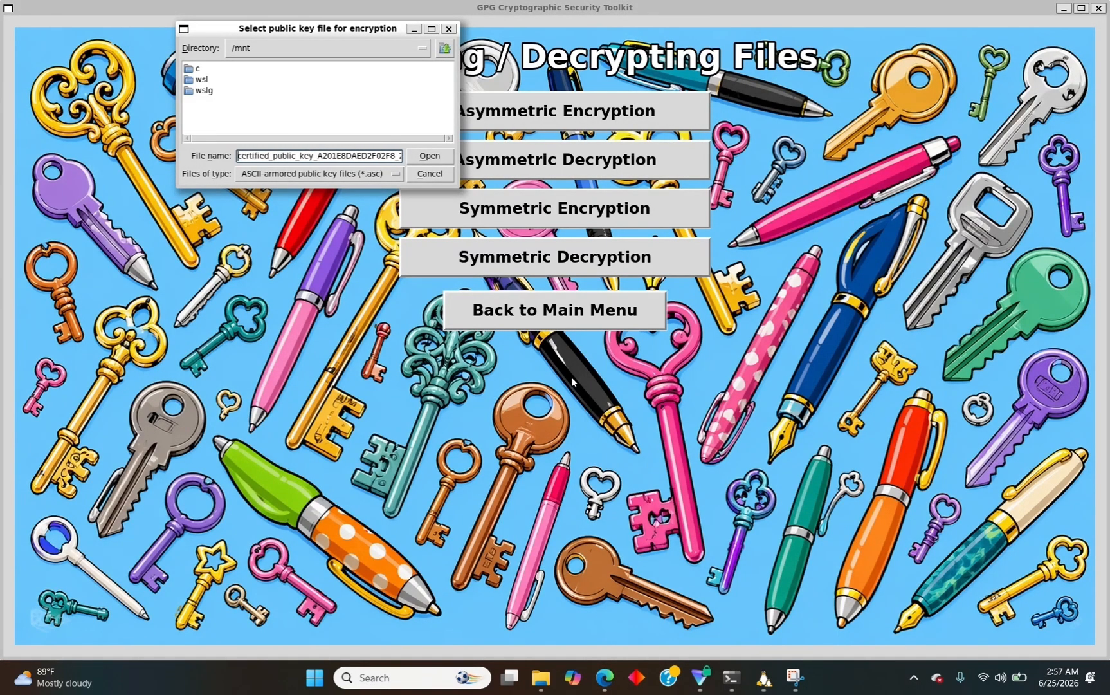
pyautogui.press('BackSpace')
pyautogui.write('/')
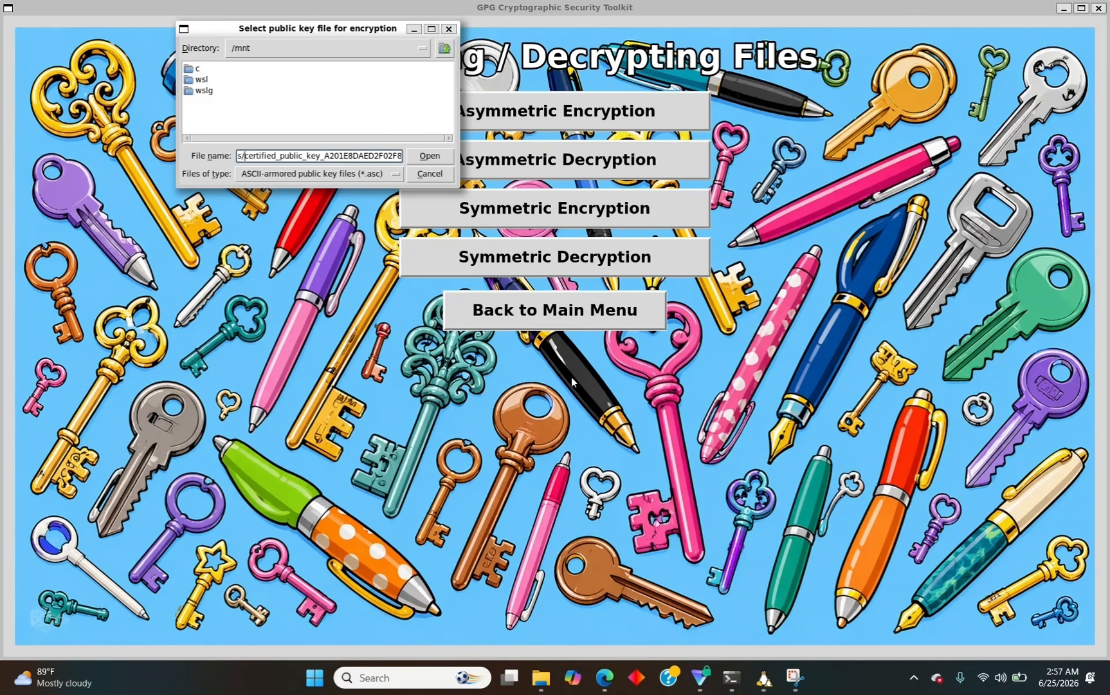
# Convert the path to /mnt/c/ form with forward slashes and load it as the encryption key.
pyautogui.press('Left')
pyautogui.press('Left')
pyautogui.press('Left')
pyautogui.press('Left')
pyautogui.press('Left')
pyautogui.press('Left')
pyautogui.press('Left')
pyautogui.press('Left')
pyautogui.press('Left')
pyautogui.press('Left')
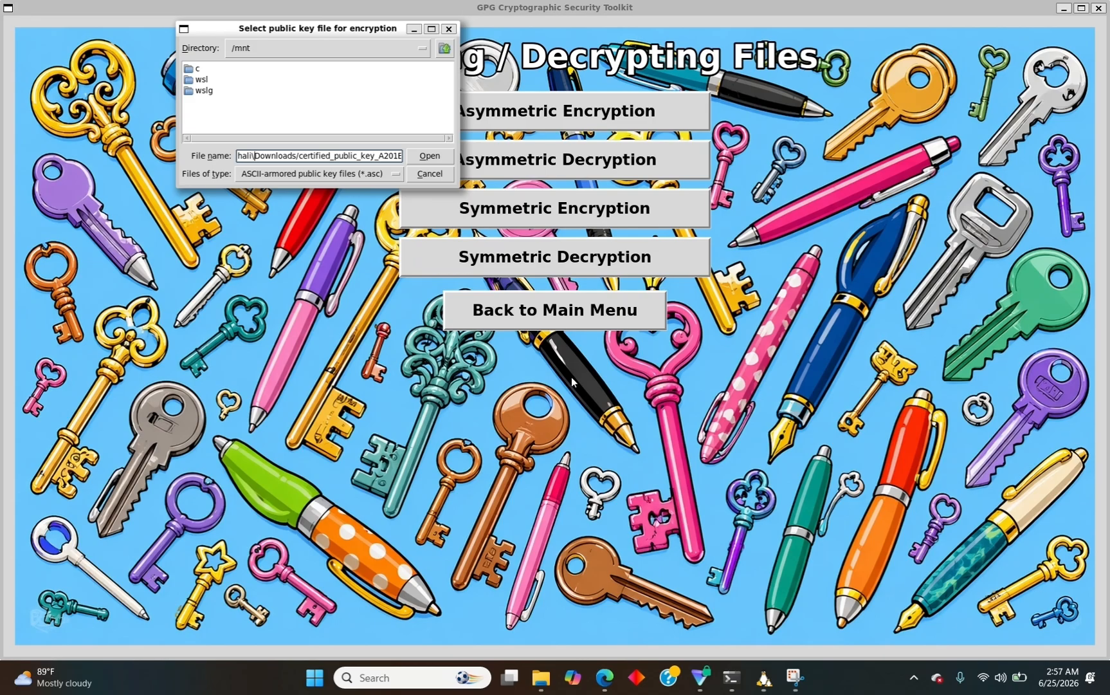
pyautogui.press('BackSpace')
pyautogui.write('/')
pyautogui.press('Left')
pyautogui.press('Left')
pyautogui.press('Left')
pyautogui.press('Left')
pyautogui.press('Left')
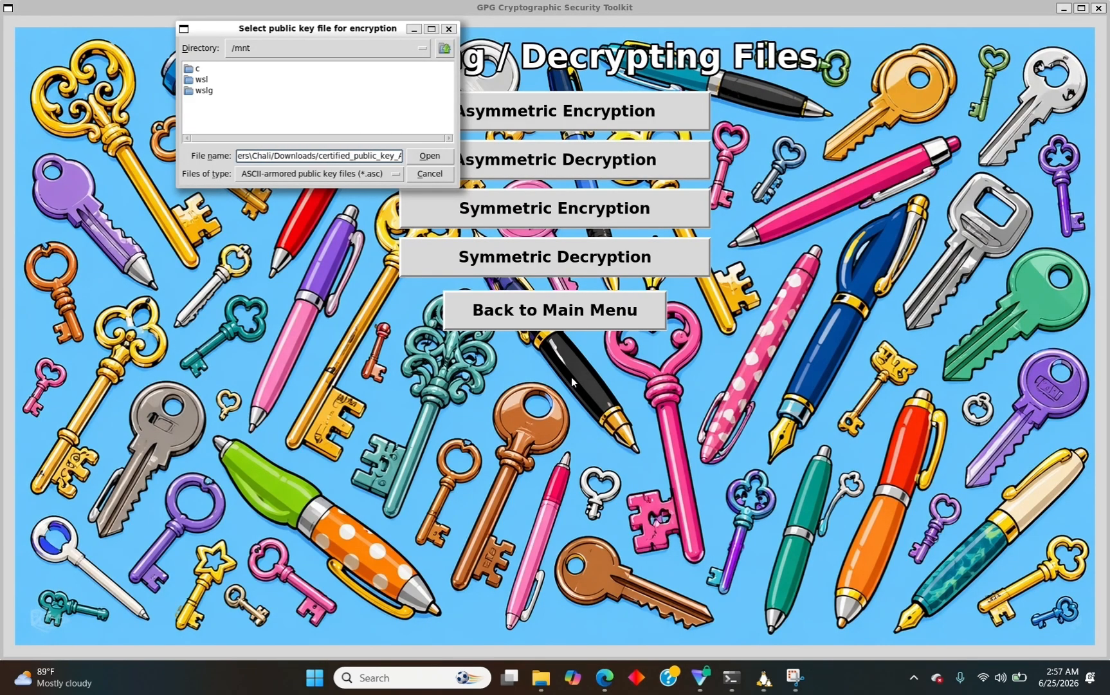
pyautogui.press('BackSpace')
pyautogui.write('/')
pyautogui.press('Left')
pyautogui.press('Left')
pyautogui.press('Left')
pyautogui.press('Left')
pyautogui.press('Left')
pyautogui.press('Left')
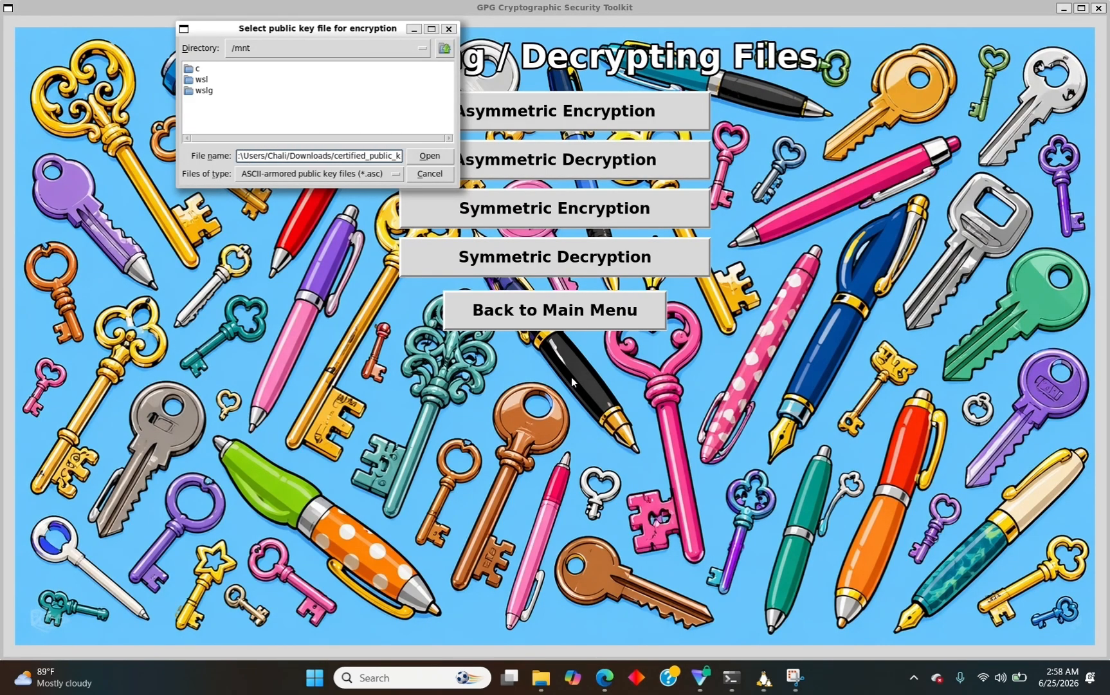
pyautogui.press('BackSpace')
pyautogui.write('/')
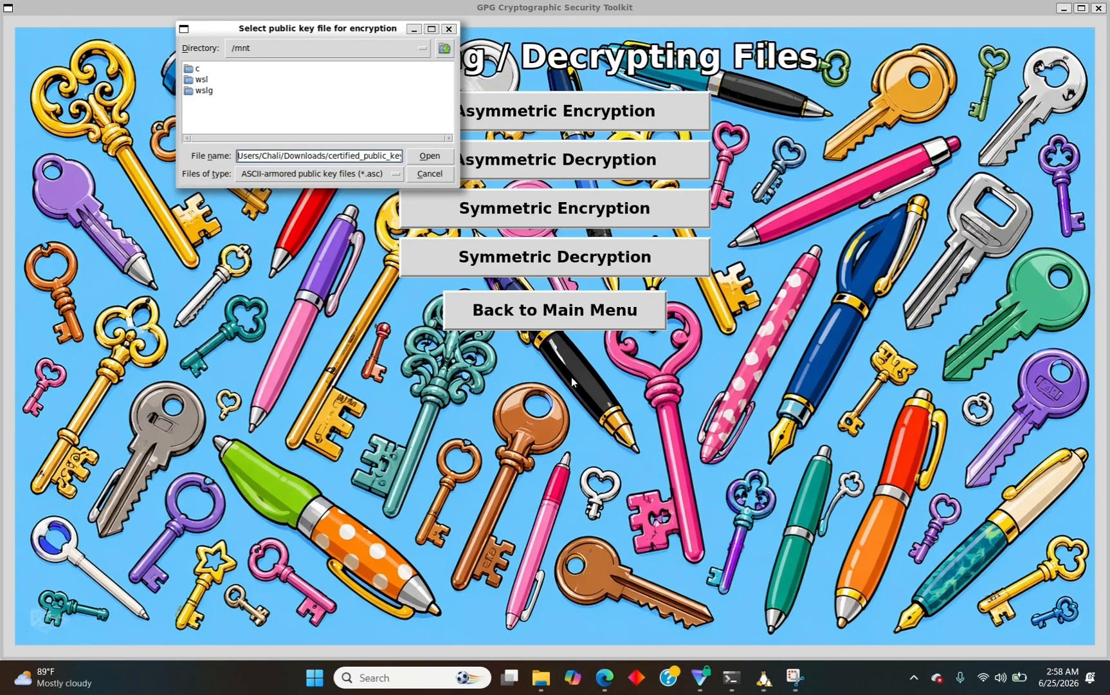
pyautogui.write('/mnt')
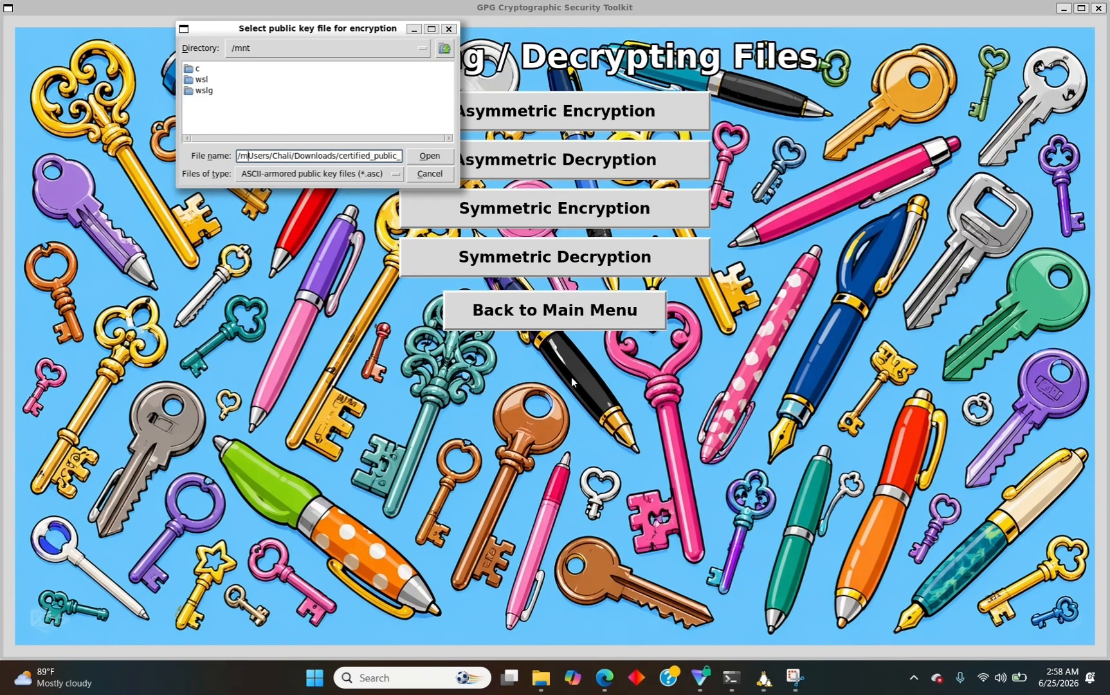
pyautogui.write('/c')
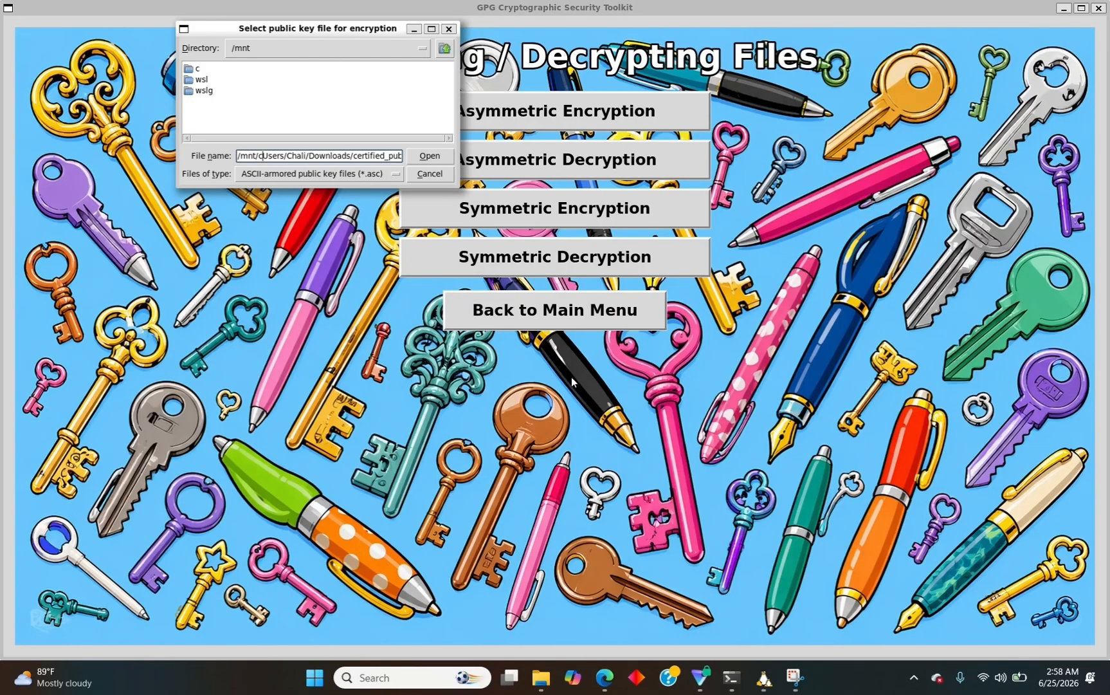
pyautogui.write('/')
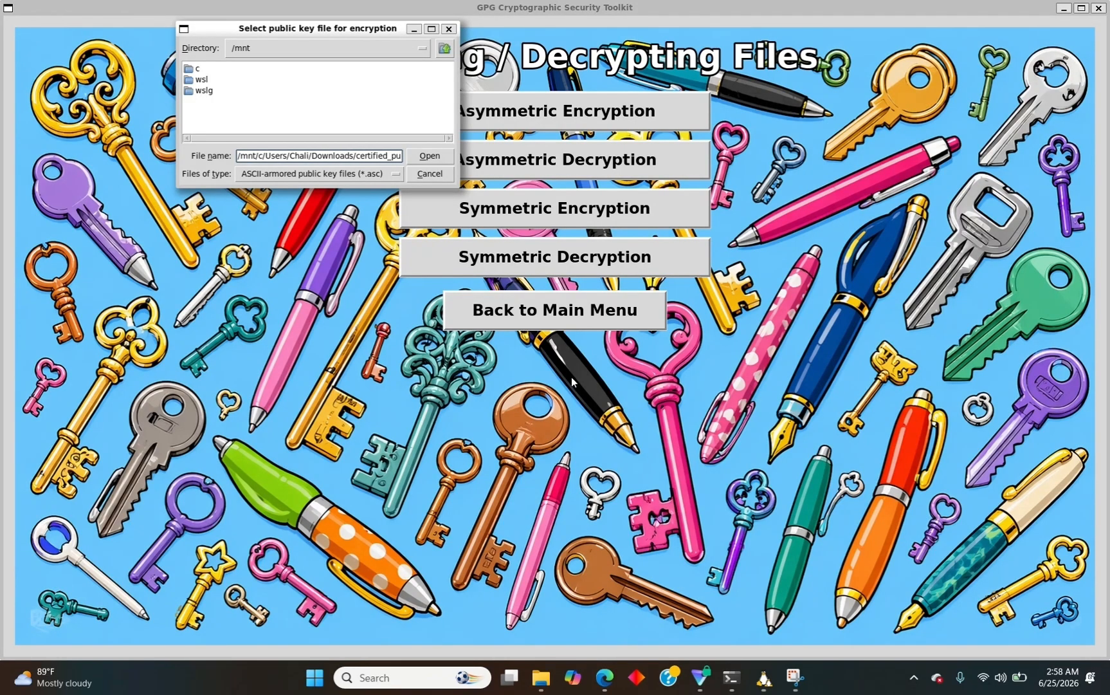
pyautogui.press('Return')
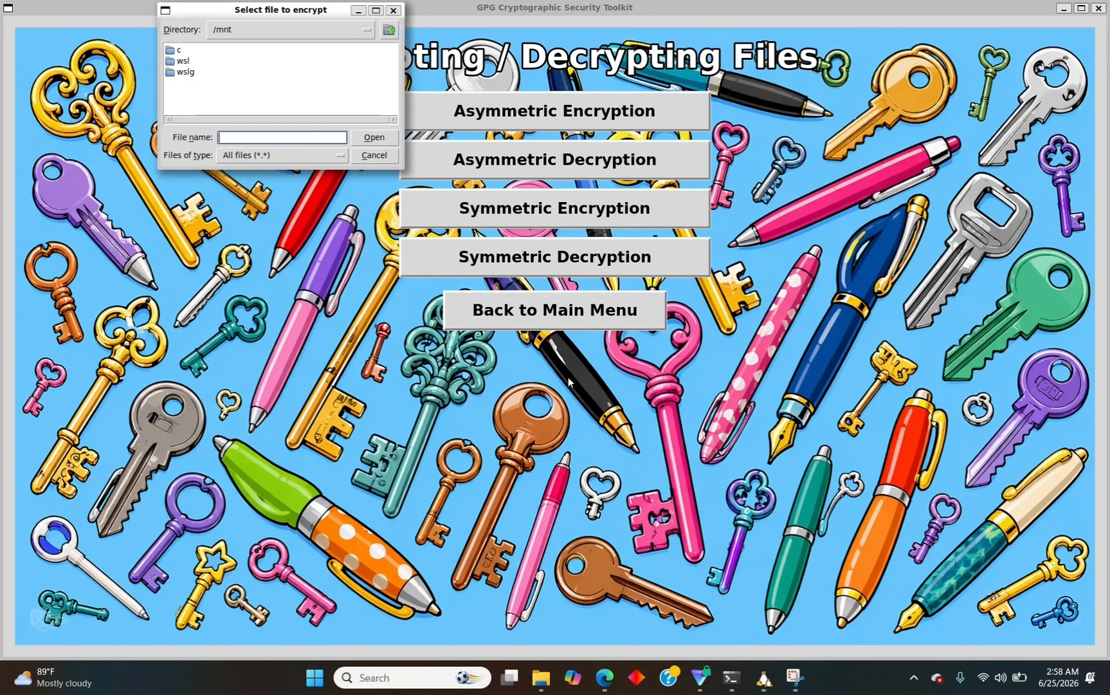
pyautogui.moveTo(261, 12); pyautogui.dragTo(248, 142)
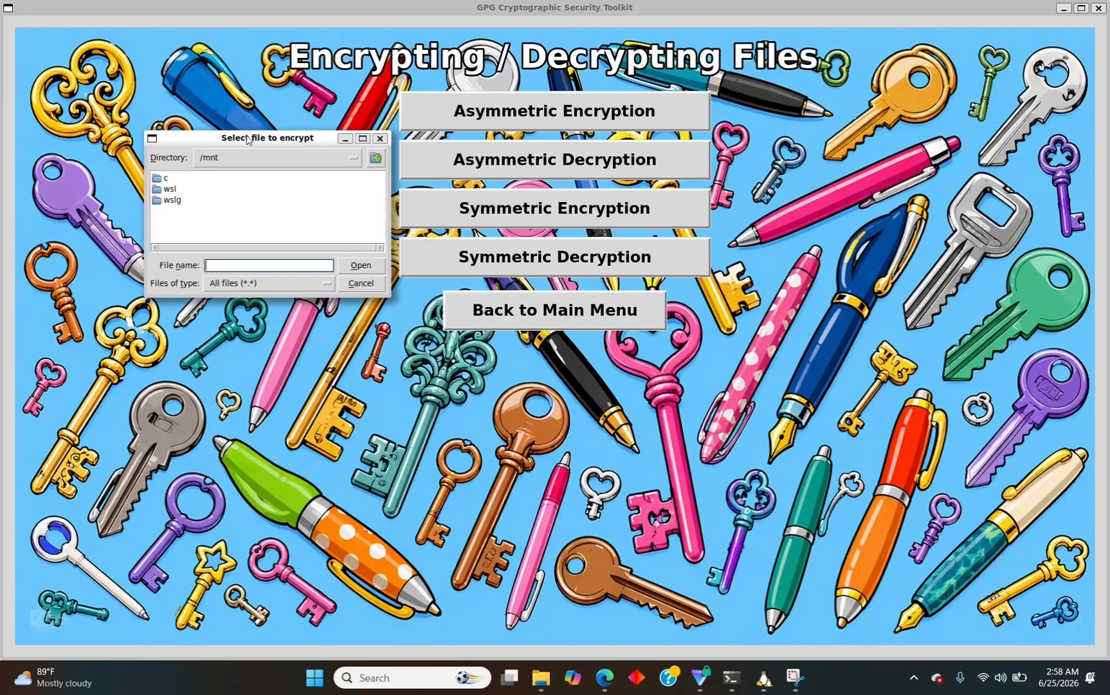
# Copy as path Encrypt-Decrypt-Test.txt in Downloads, then go back to the toolkit's Select file dialog.
pyautogui.click(539, 678)
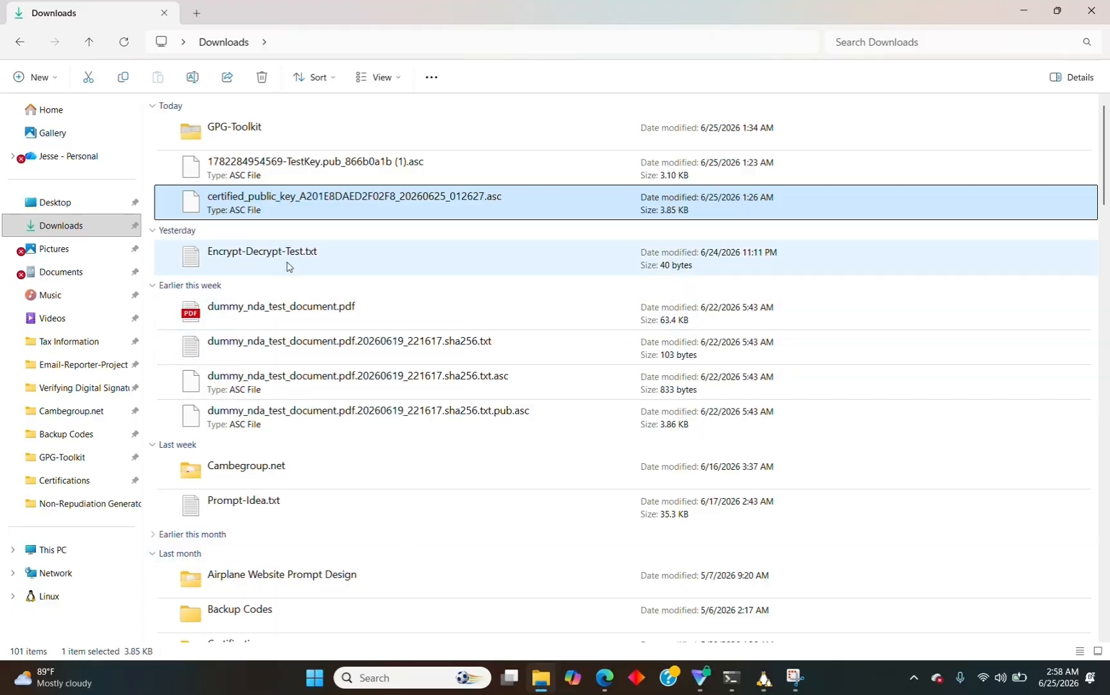
pyautogui.rightClick(287, 266)
pyautogui.click(245, 257)
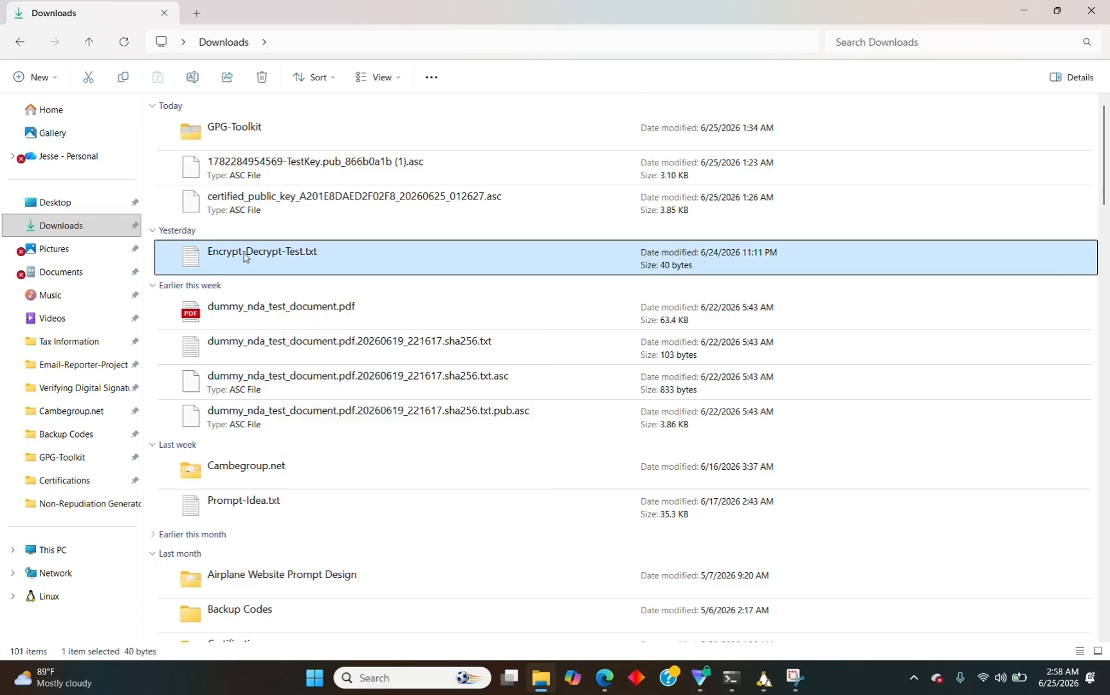
pyautogui.rightClick(245, 257)
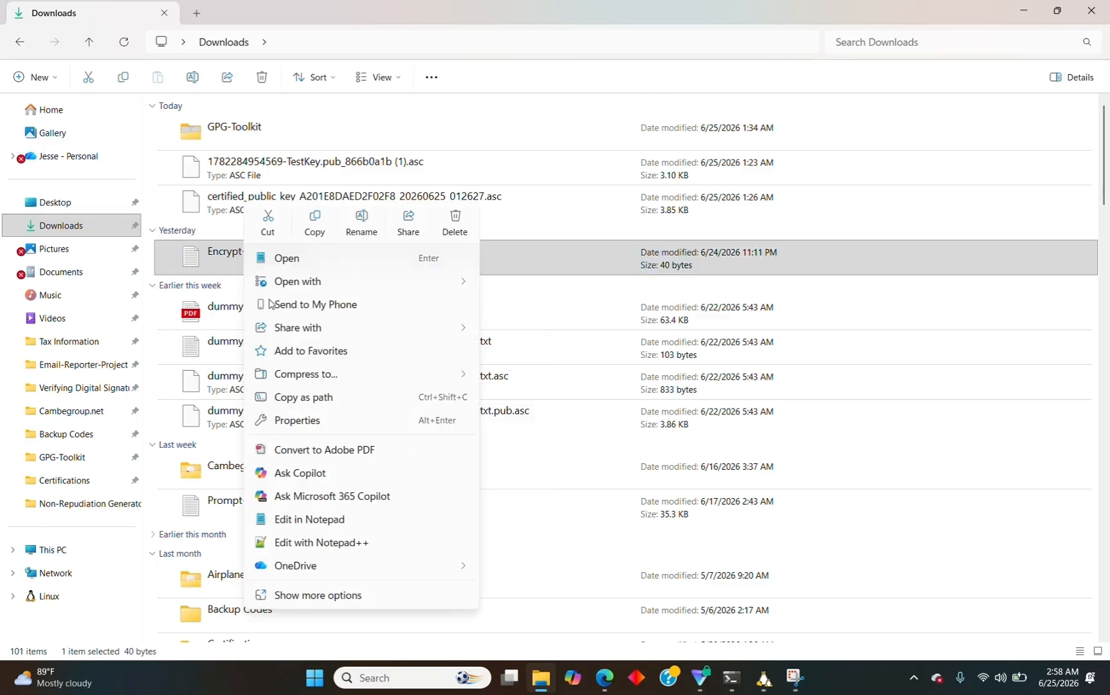
pyautogui.click(320, 404)
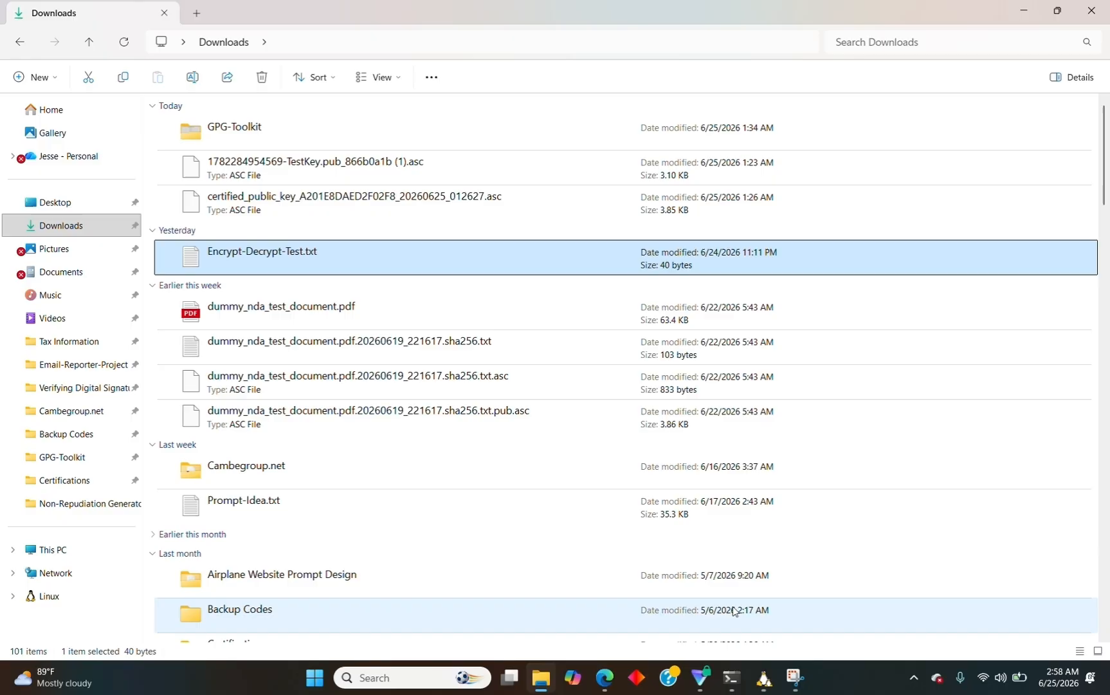
pyautogui.click(762, 678)
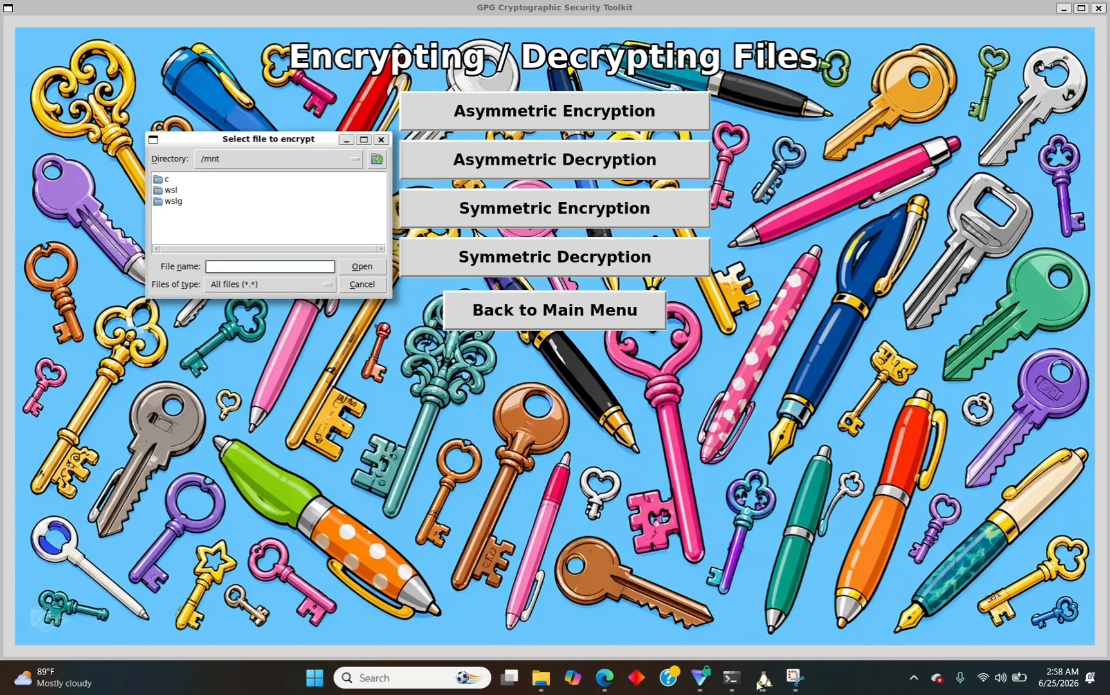
# Paste the Encrypt-Decrypt-Test.txt path, drop the trailing quote, and turn its backslashes into forward slashes.
pyautogui.hotkey('ctrl', 'v')
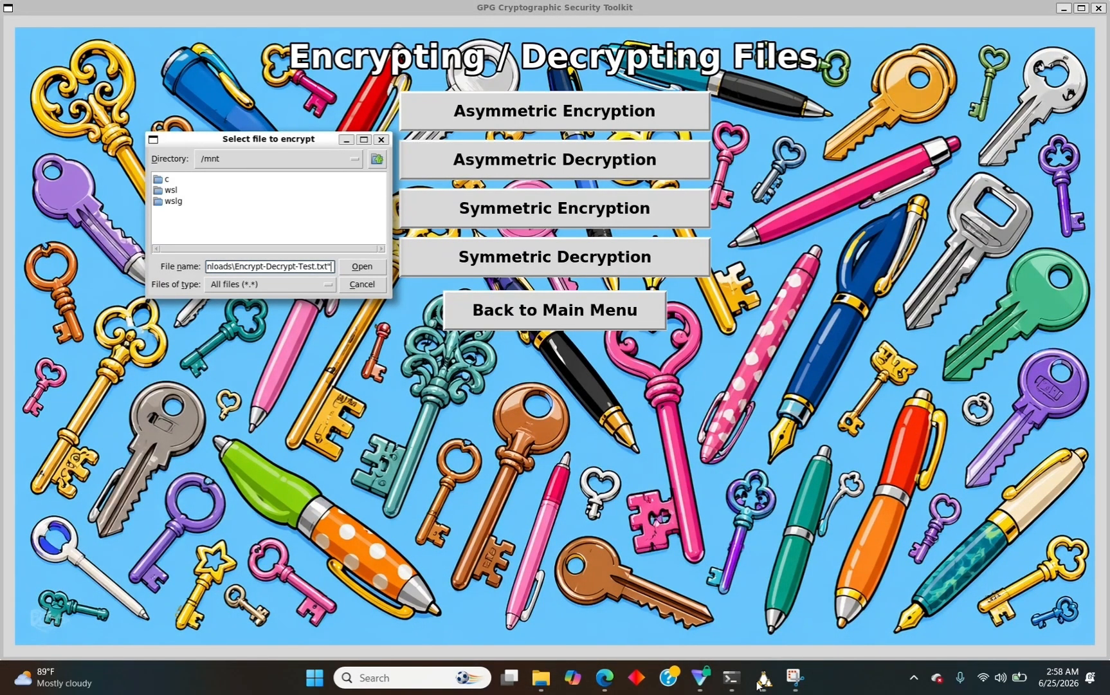
pyautogui.press('BackSpace')
pyautogui.press('Left')
pyautogui.press('Left')
pyautogui.press('Left')
pyautogui.press('Left')
pyautogui.press('Left')
pyautogui.press('Left')
pyautogui.press('Left')
pyautogui.press('Left')
pyautogui.press('Left')
pyautogui.press('Left')
pyautogui.press('BackSpace')
pyautogui.write('/')
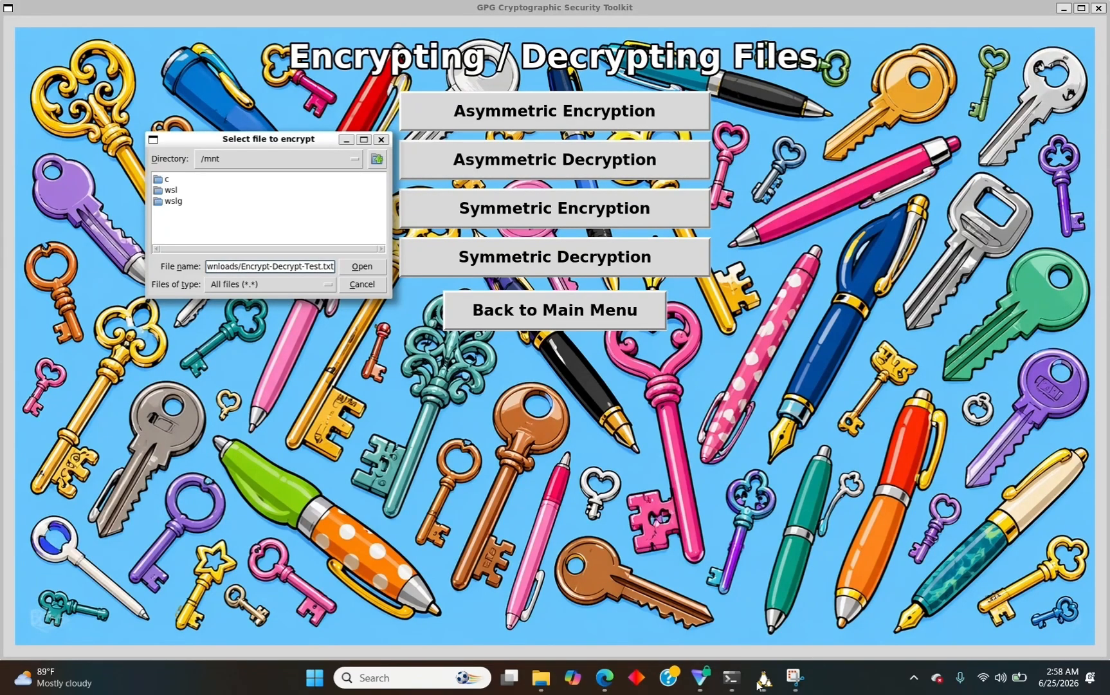
pyautogui.press('Left')
pyautogui.press('Left')
pyautogui.press('Left')
pyautogui.press('Left')
pyautogui.press('Left')
pyautogui.press('Left')
pyautogui.press('Left')
pyautogui.press('Left')
pyautogui.press('Left')
pyautogui.press('Left')
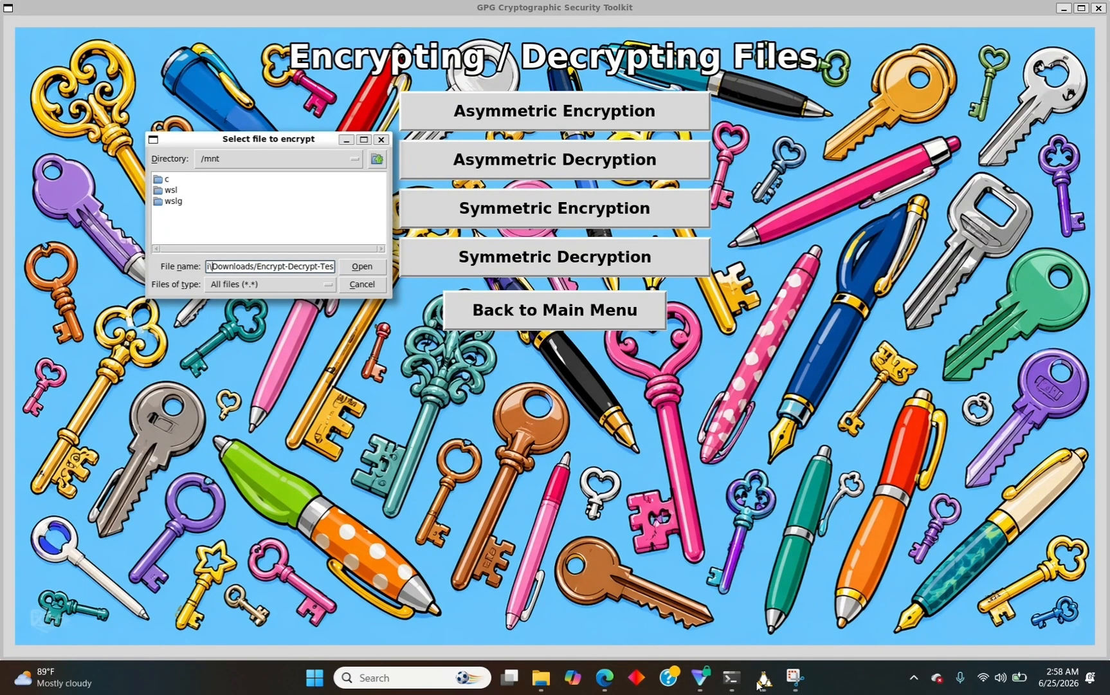
pyautogui.press('BackSpace')
pyautogui.write('/')
pyautogui.press('Left')
pyautogui.press('Left')
pyautogui.press('Left')
pyautogui.press('Left')
pyautogui.press('Left')
pyautogui.press('Left')
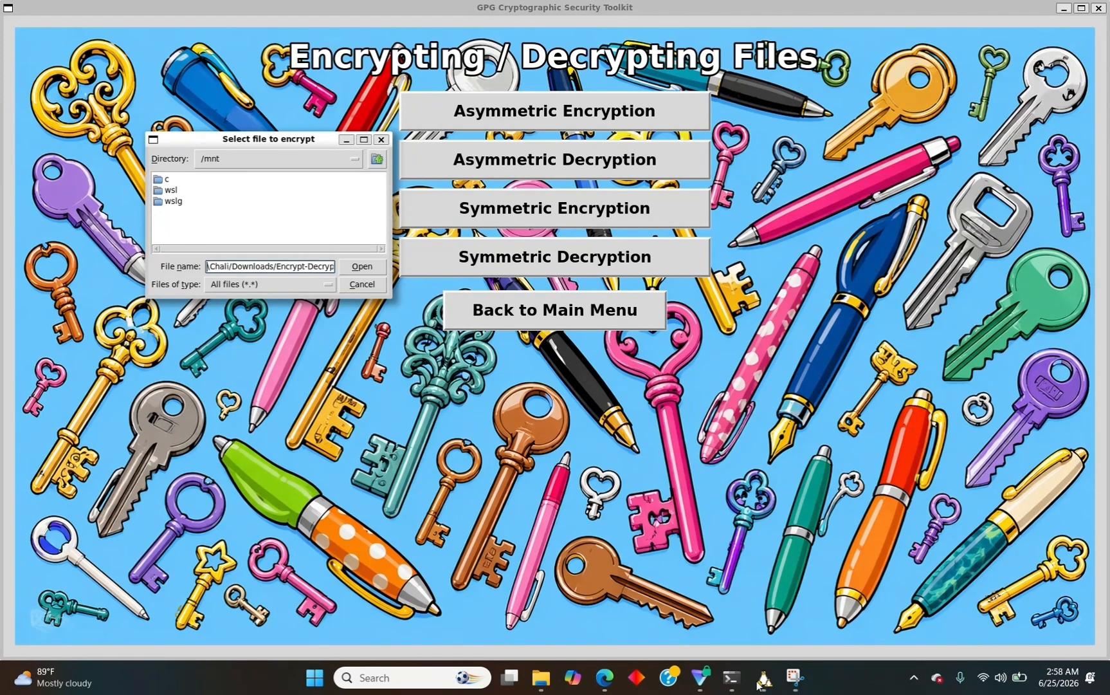
pyautogui.press('BackSpace')
pyautogui.write('/')
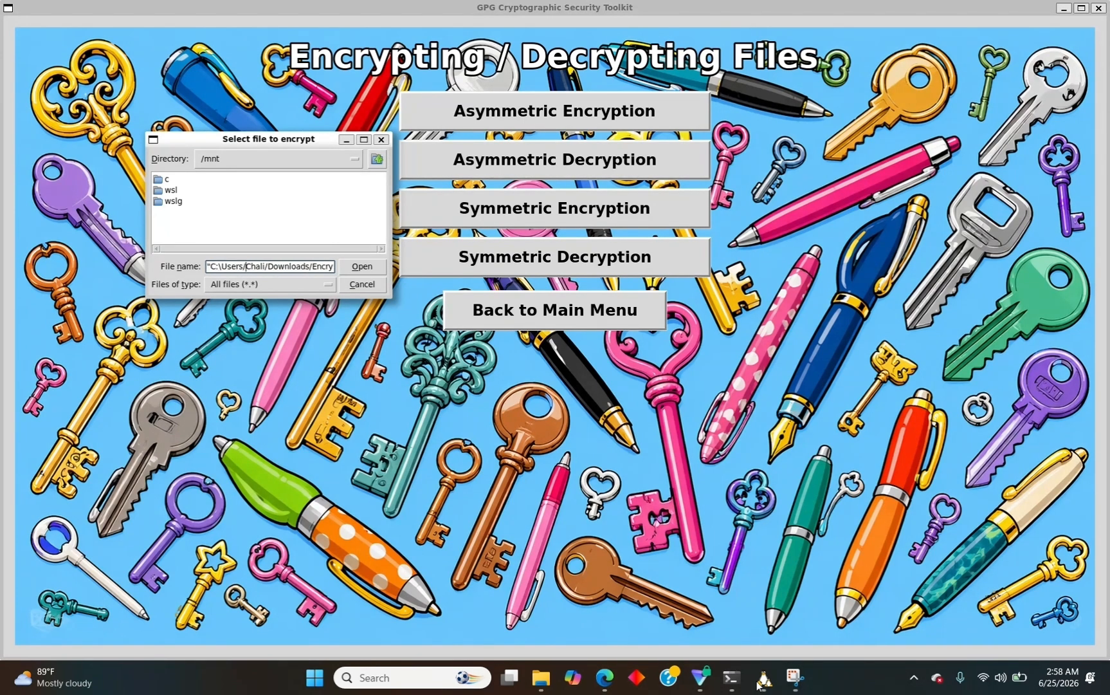
# Replace the Windows drive prefix with /mnt/c/, submit the path, and confirm asymmetric encryption.
pyautogui.press('Left')
pyautogui.press('Left')
pyautogui.press('Left')
pyautogui.press('Left')
pyautogui.press('Left')
pyautogui.press('Left')
pyautogui.press('Left')
pyautogui.press('BackSpace')
pyautogui.press('BackSpace')
pyautogui.press('BackSpace')
pyautogui.press('BackSpace')
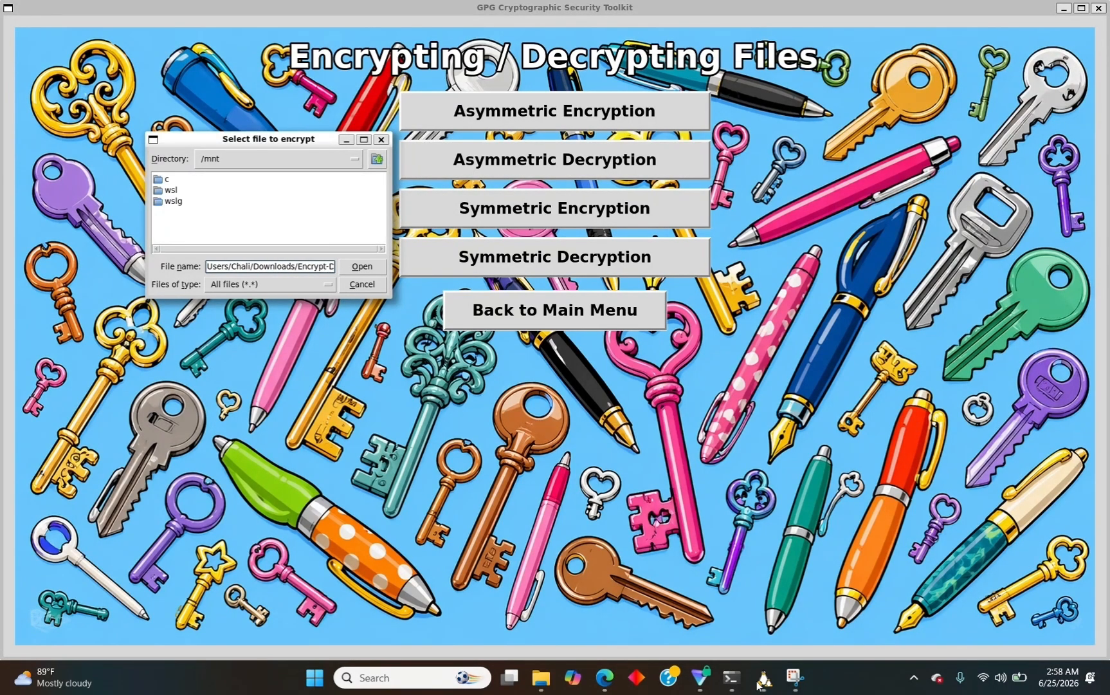
pyautogui.write('/mnt/c/')
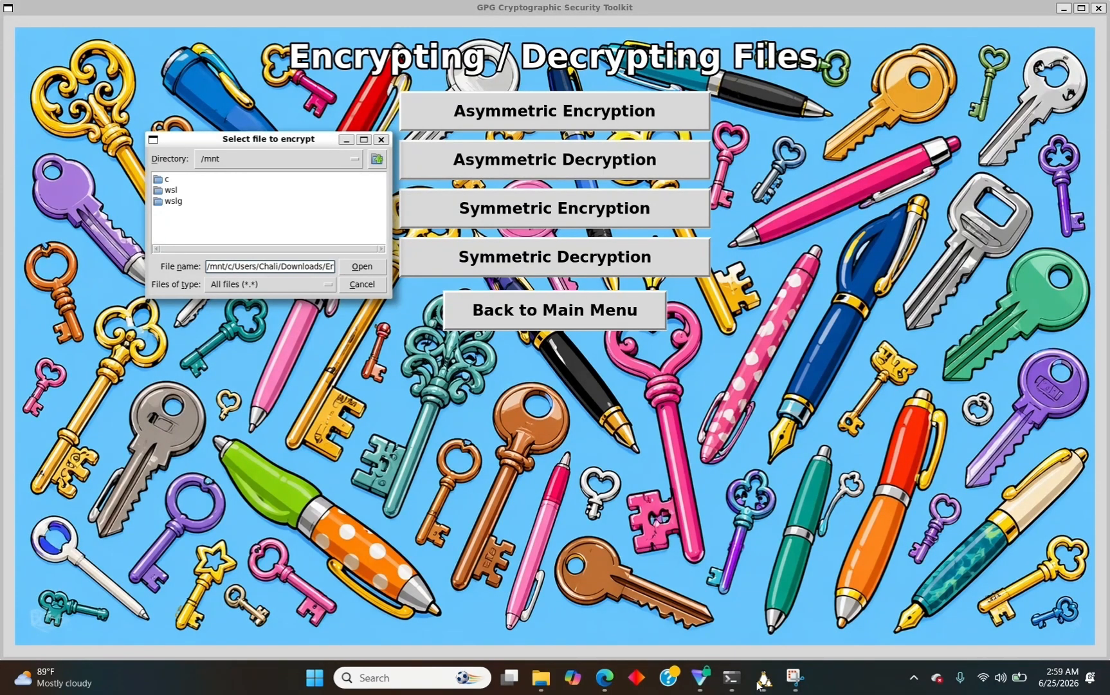
pyautogui.press('Return')
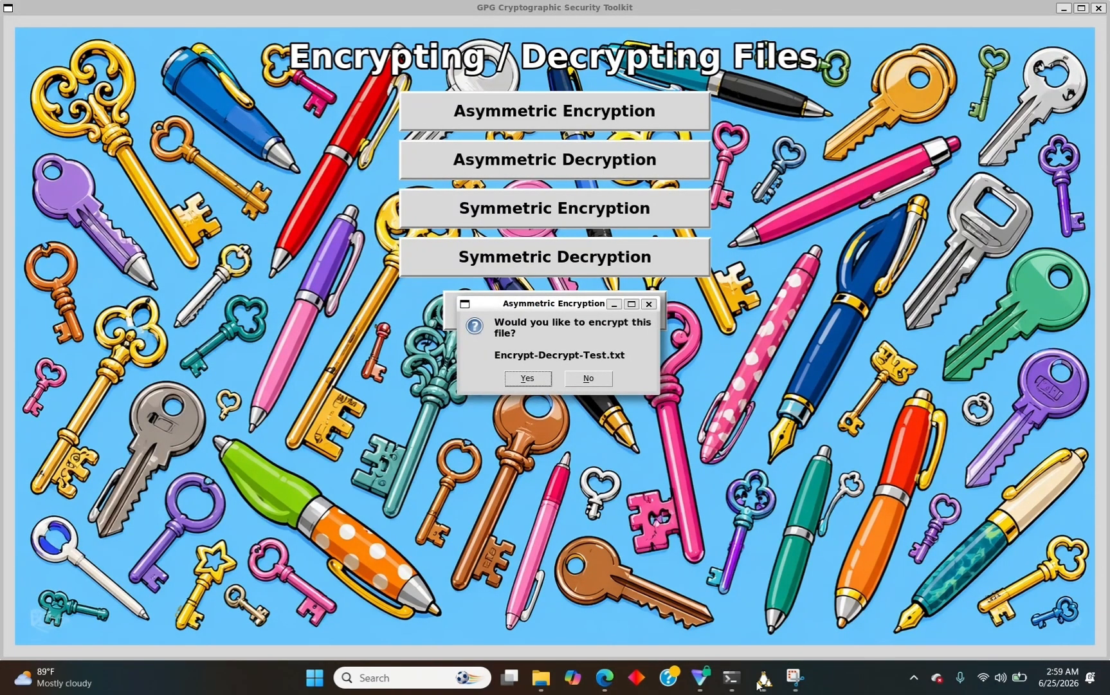
pyautogui.click(537, 378)
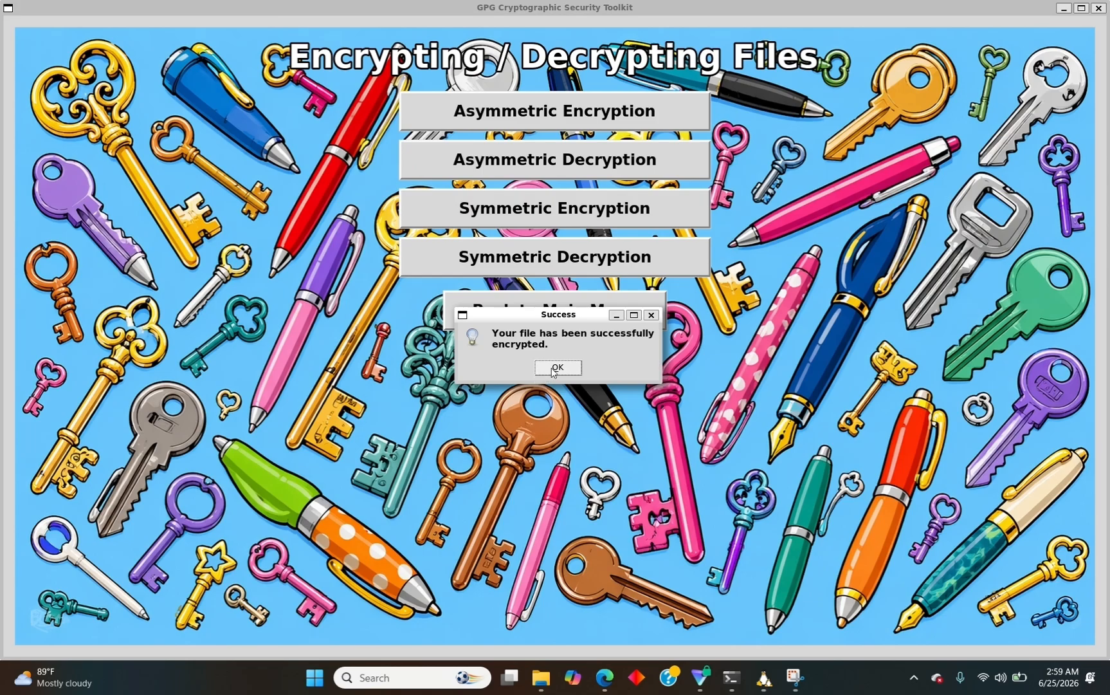
pyautogui.click(557, 368)
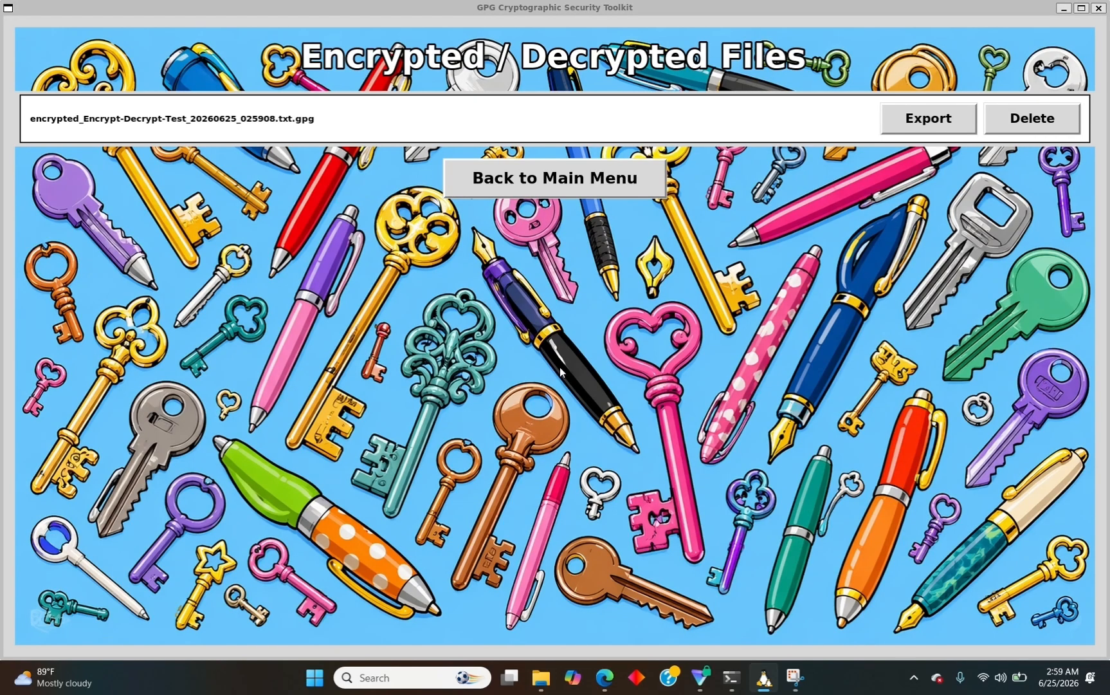
# Export encrypted_Encrypt-Decrypt-Test_20260625_025908.txt.gpg to Downloads, confirming with Yes and OK.
pyautogui.click(928, 118)
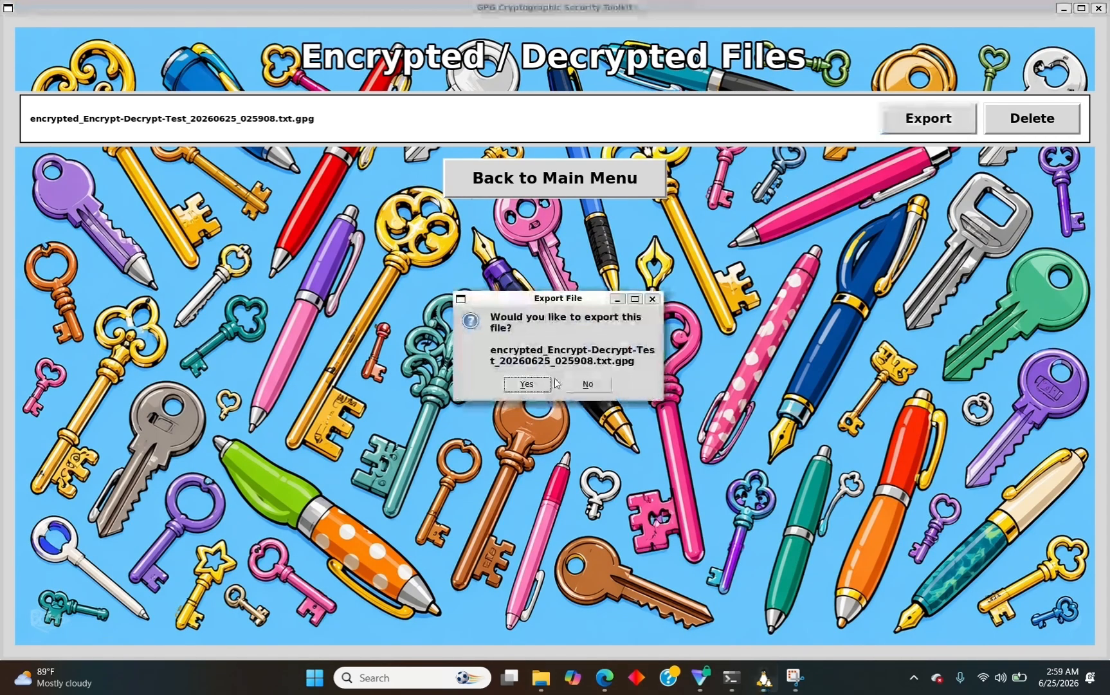
pyautogui.click(525, 385)
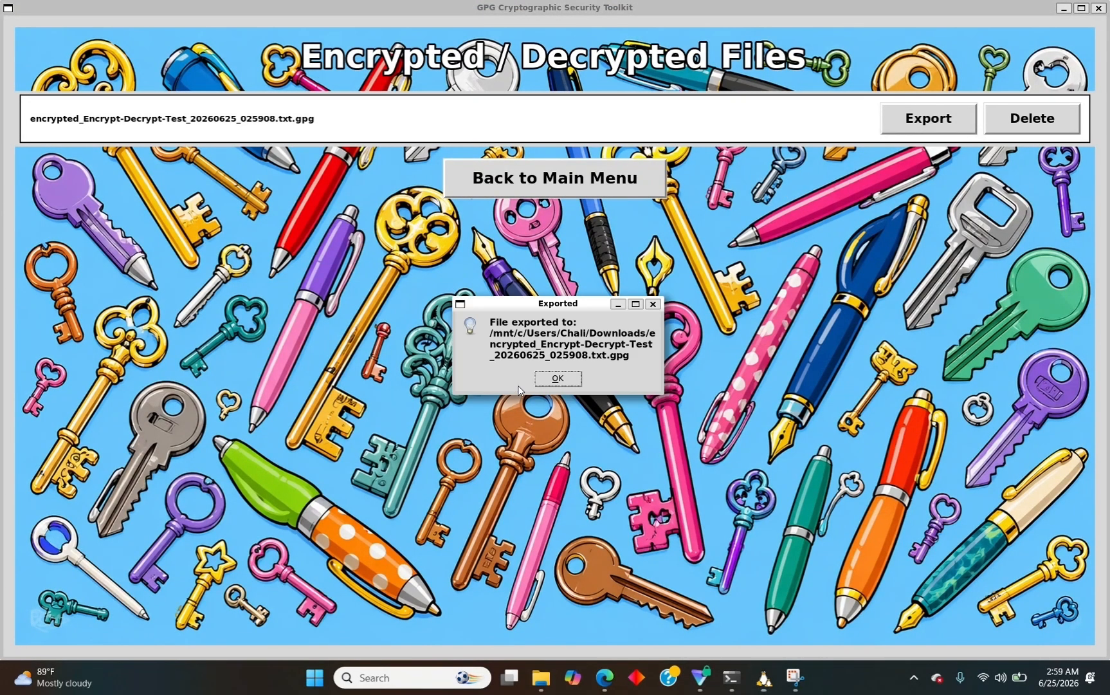
pyautogui.click(555, 378)
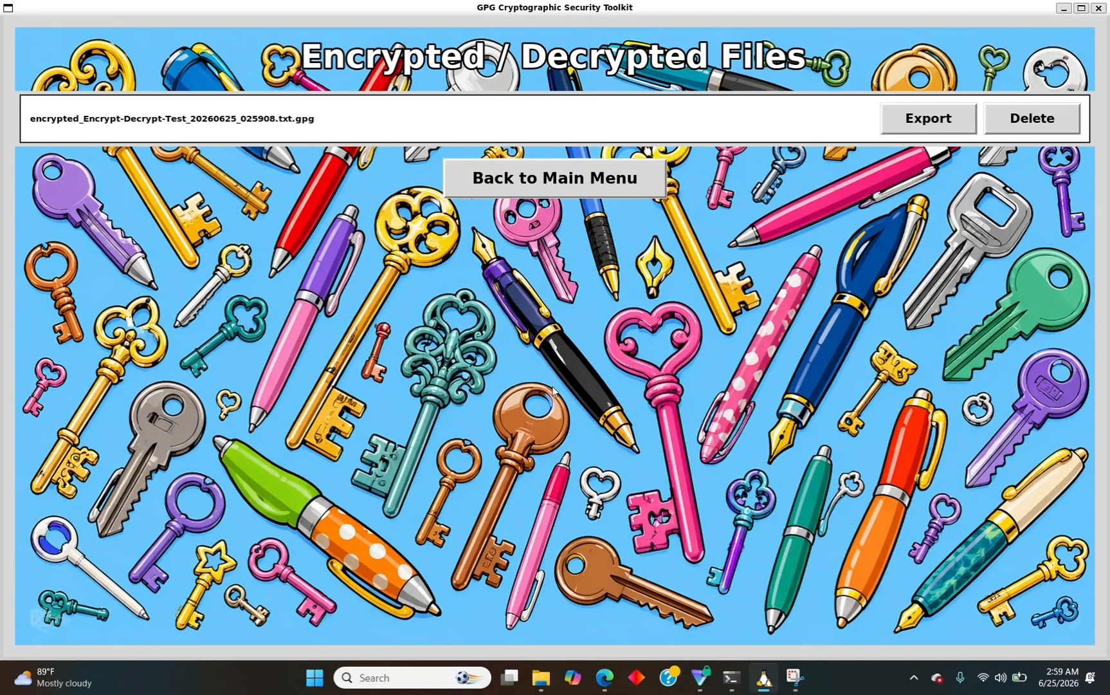
# Compose a new Gmail message to the suggested contact with subject 'Try this out pal.'.
pyautogui.click(604, 598)
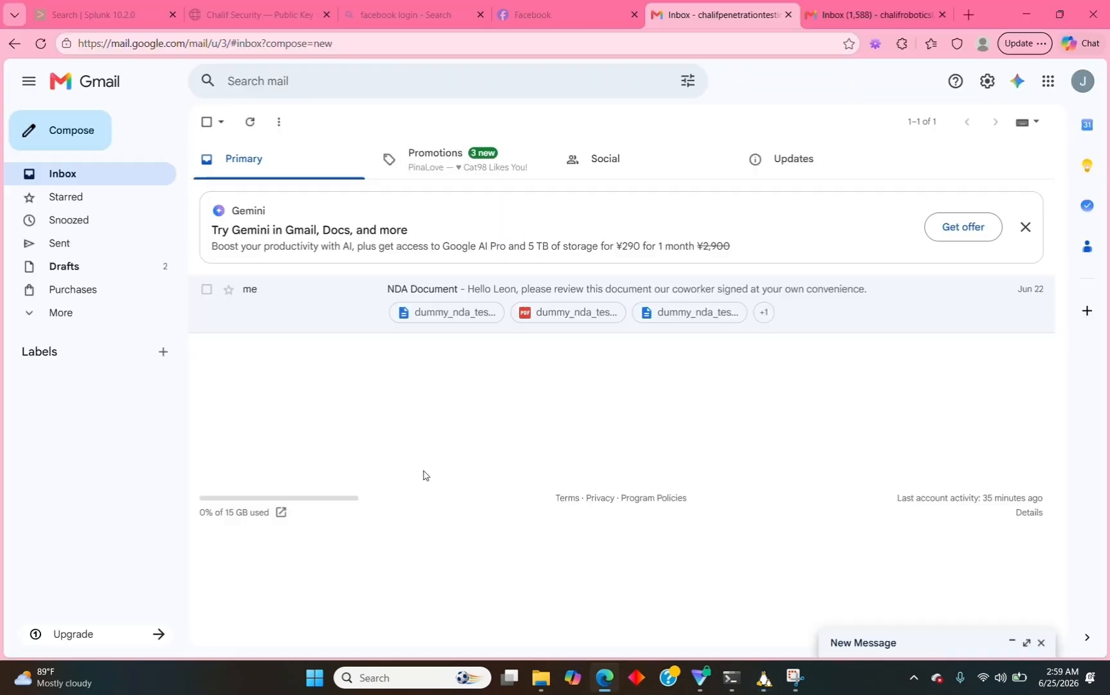
pyautogui.click(63, 128)
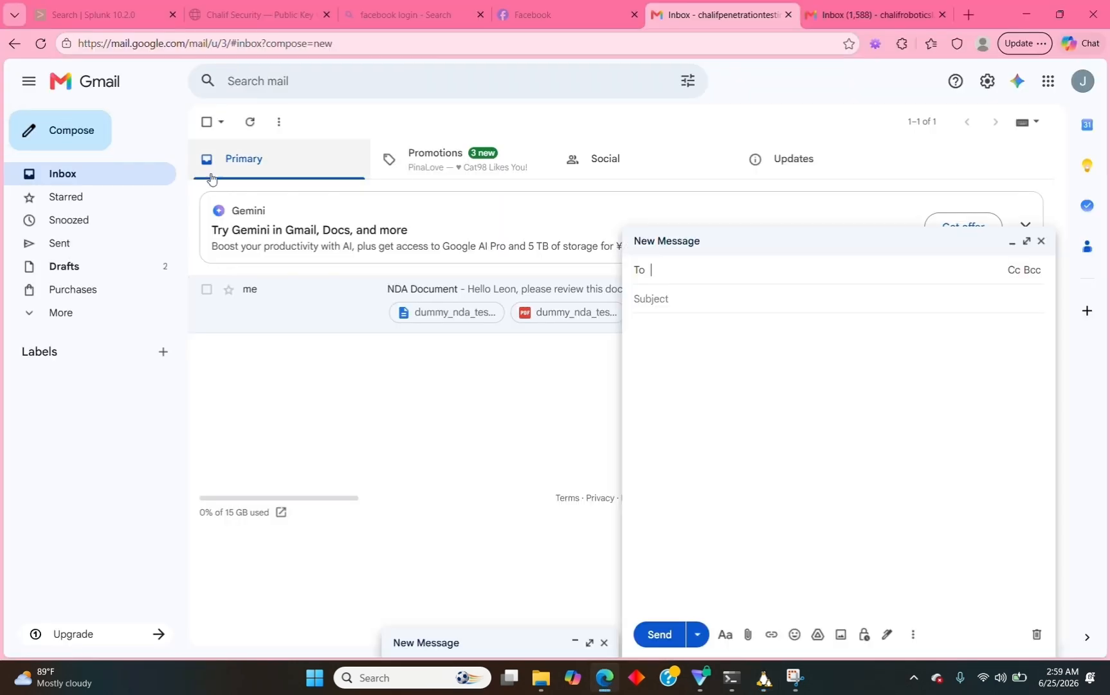
pyautogui.write('ch')
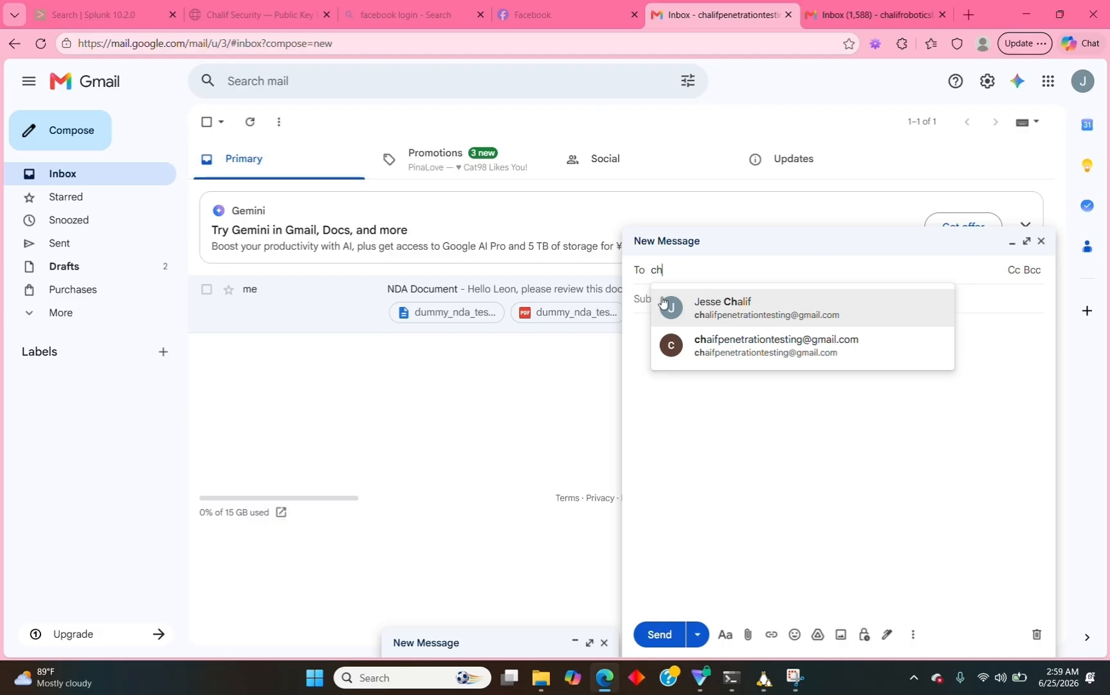
pyautogui.click(694, 304)
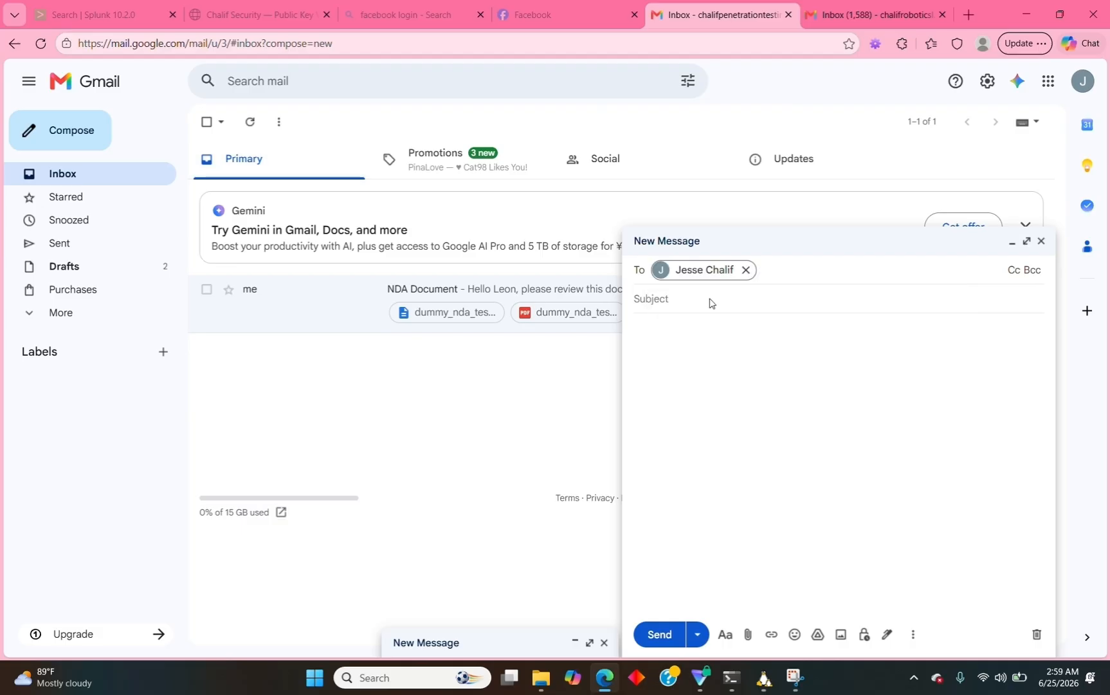
pyautogui.click(689, 312)
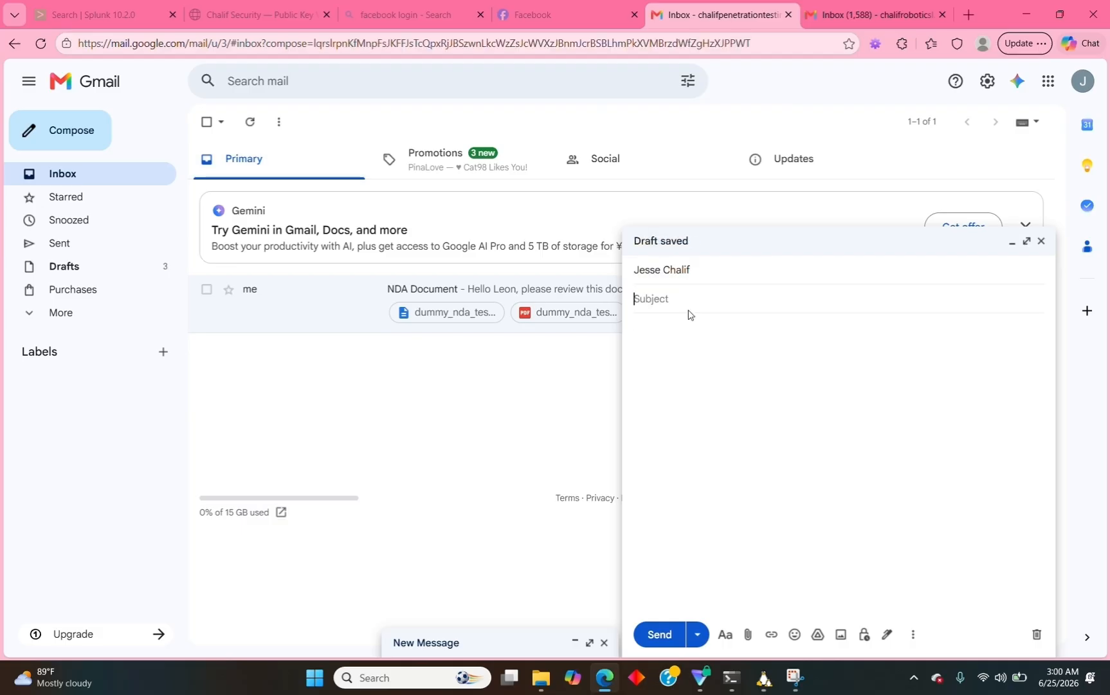
pyautogui.write('Try th')
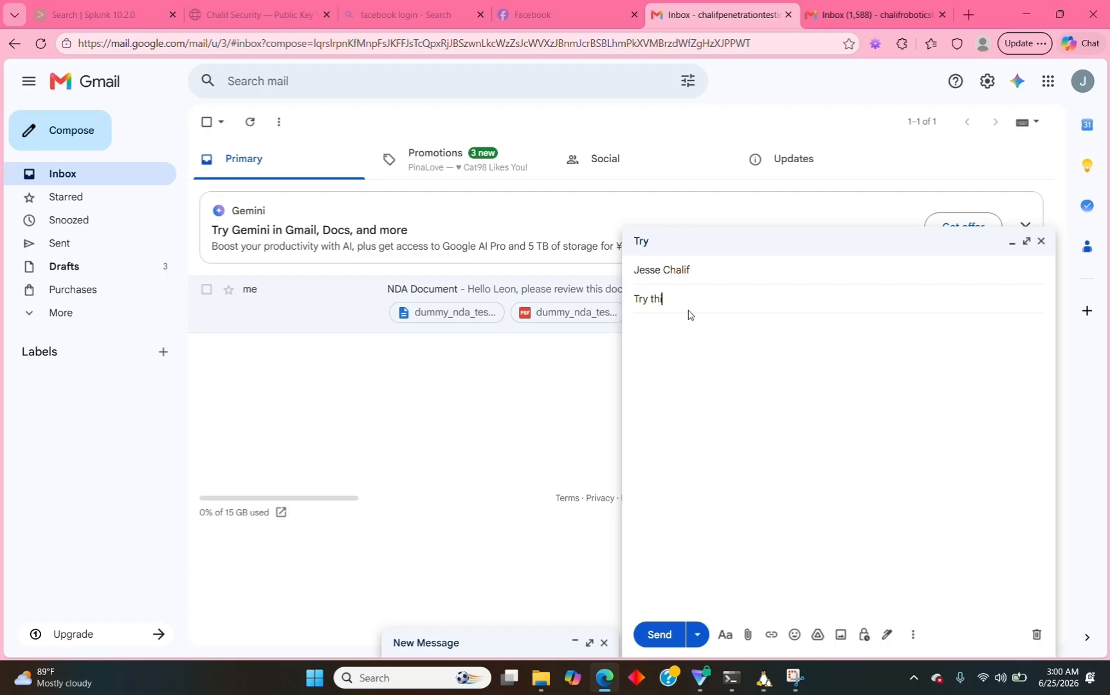
pyautogui.write('is out pal.')
# Attach the encrypted Encrypt-Decrypt-Test .gpg file and send the email.
pyautogui.click(747, 635)
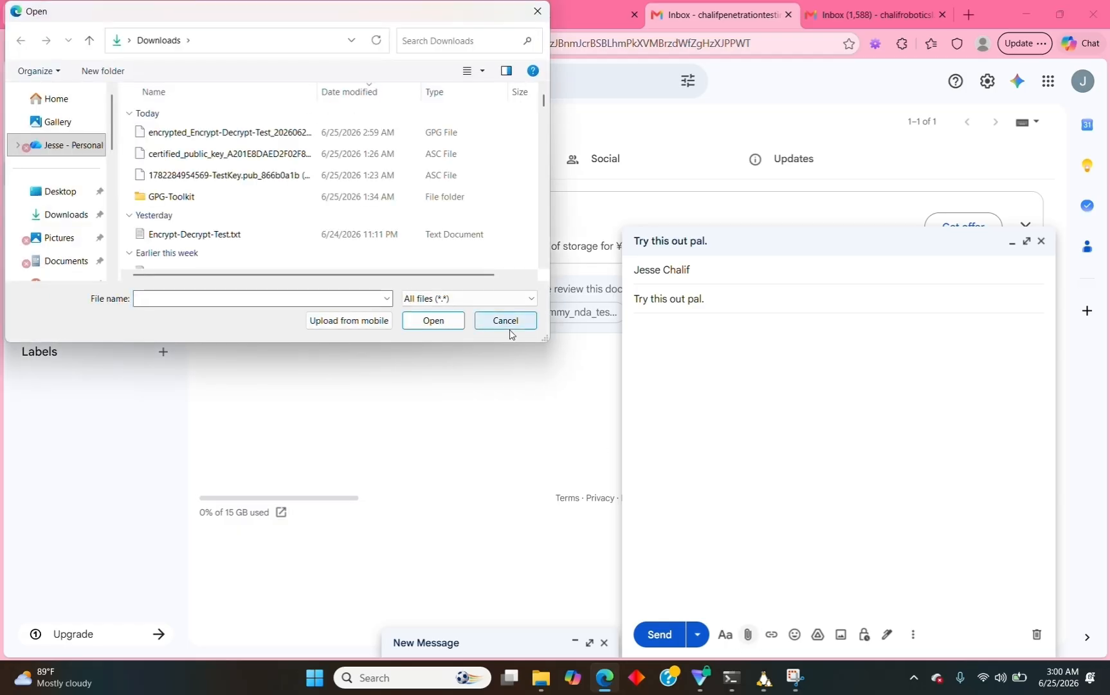
pyautogui.doubleClick(241, 141)
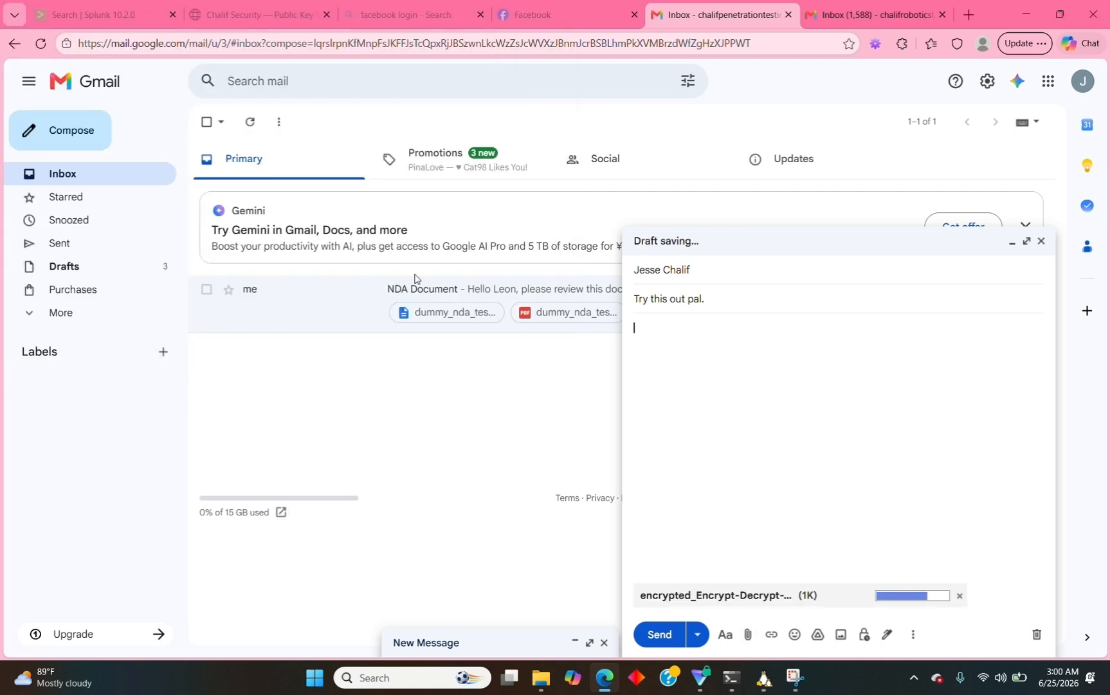
pyautogui.click(654, 636)
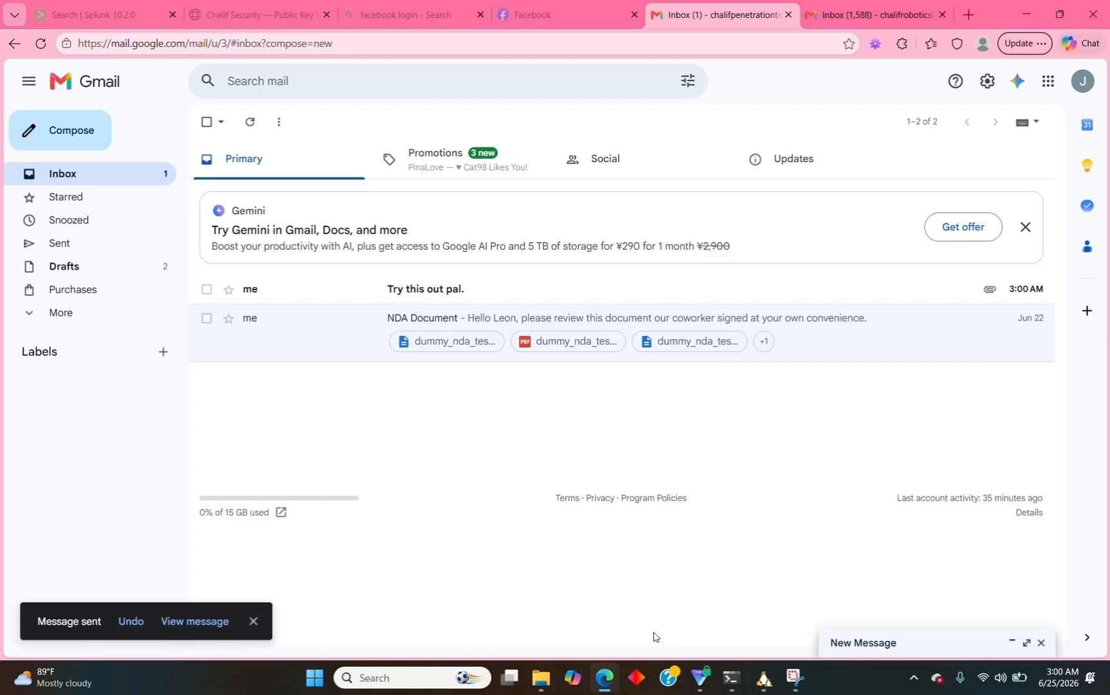
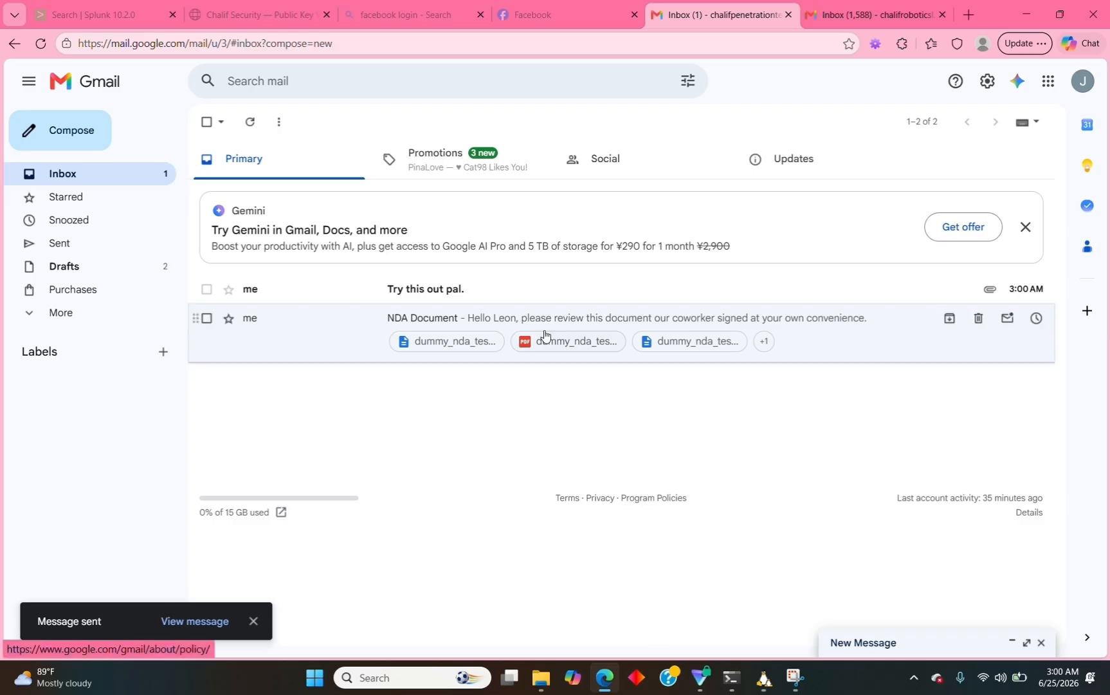
# Open the received 'Try this out pal.' email to view its encrypted .gpg attachment.
pyautogui.click(509, 298)
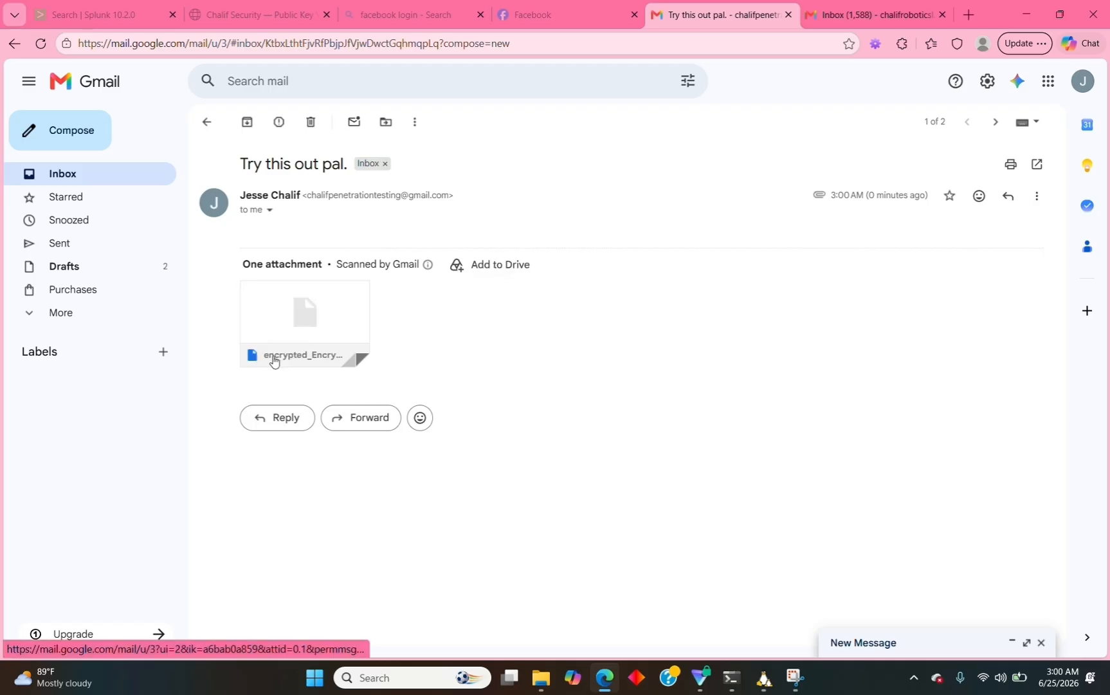
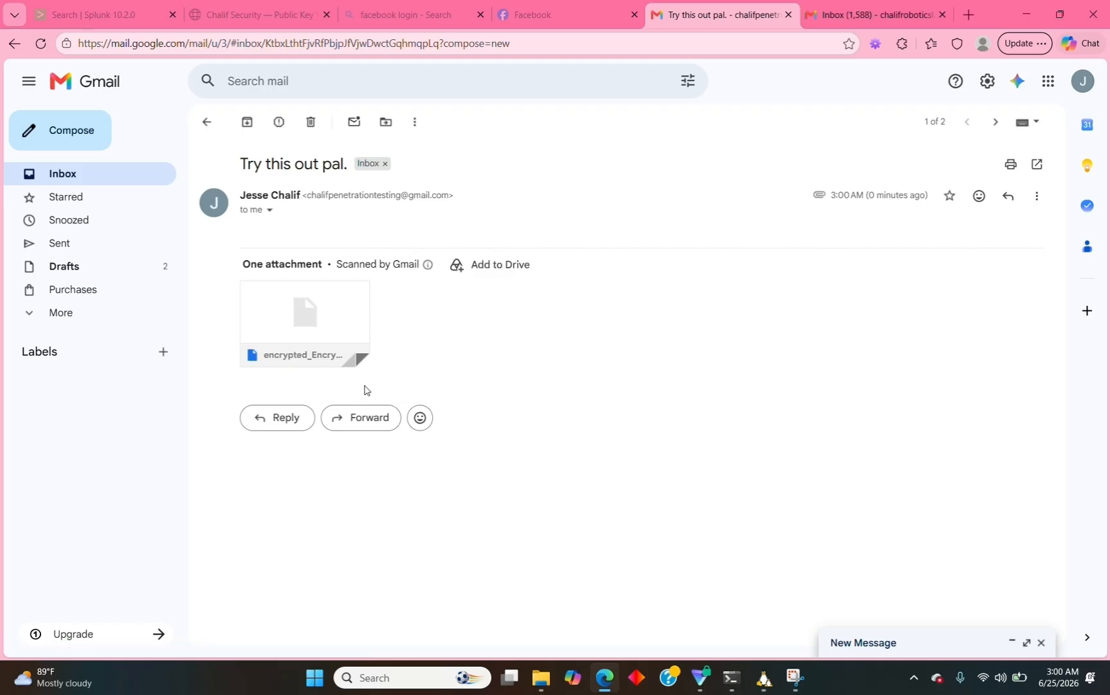
# Go from the toolkit's main menu to Encrypting / Decrypting Files, then switch to the Downloads folder.
pyautogui.click(763, 683)
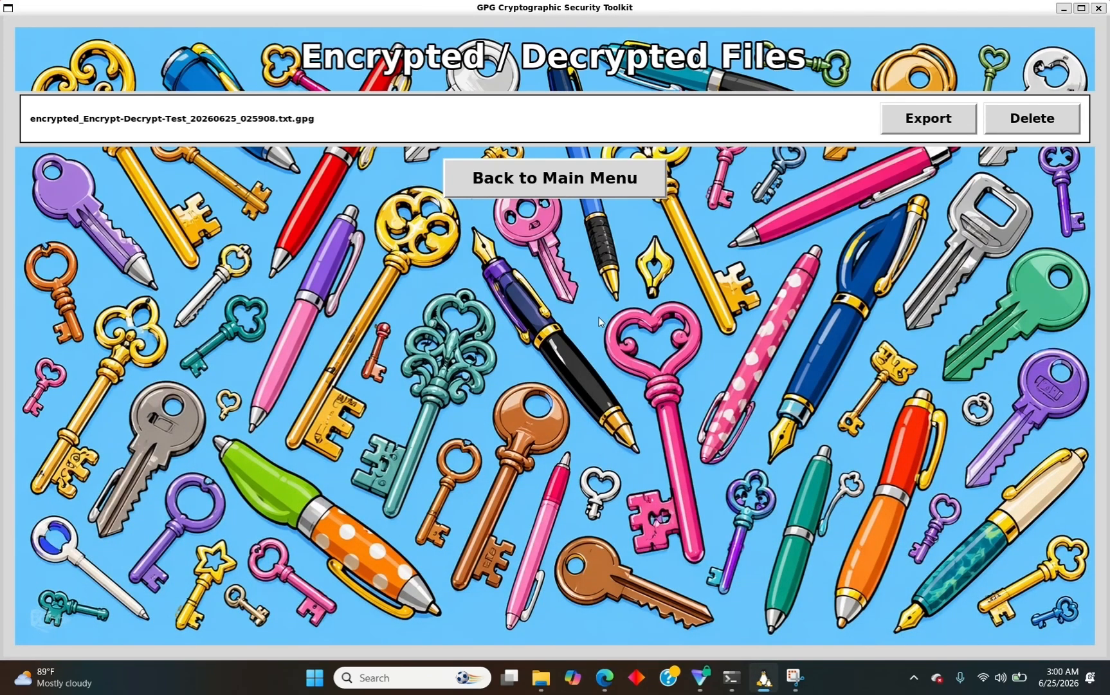
pyautogui.click(553, 189)
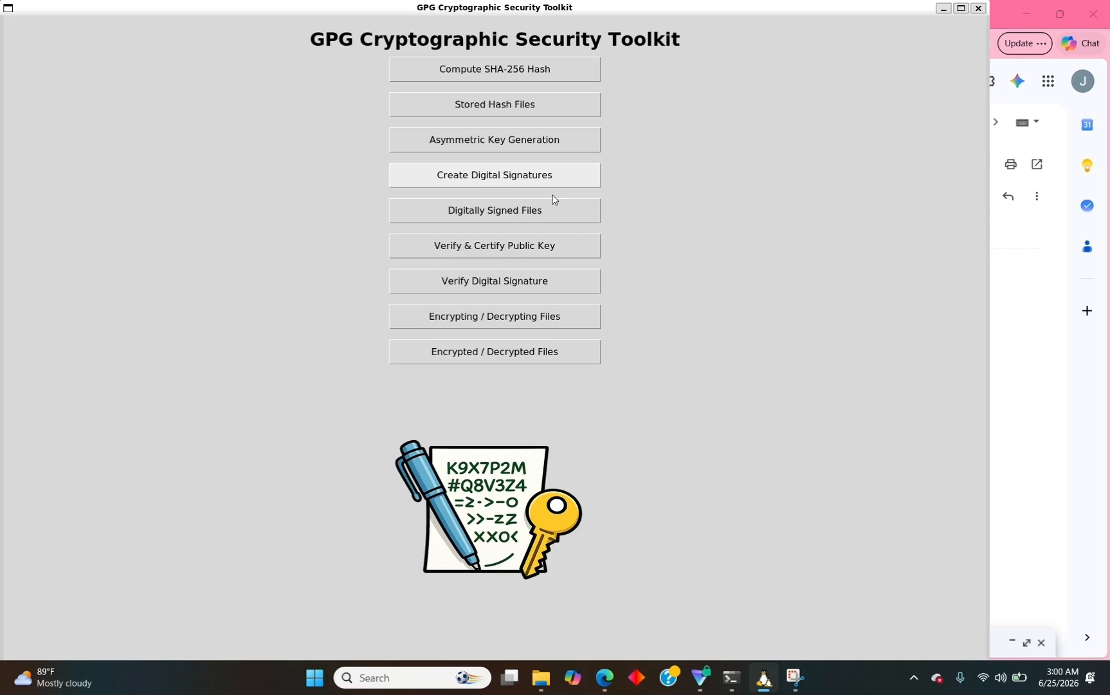
pyautogui.click(511, 324)
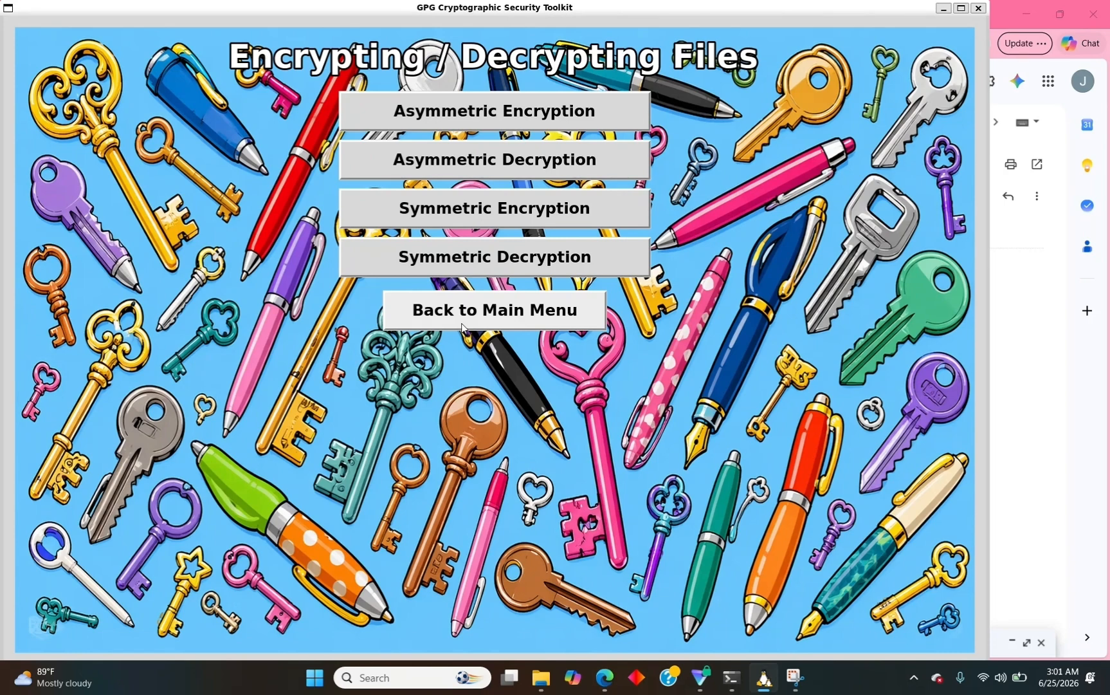
pyautogui.click(536, 686)
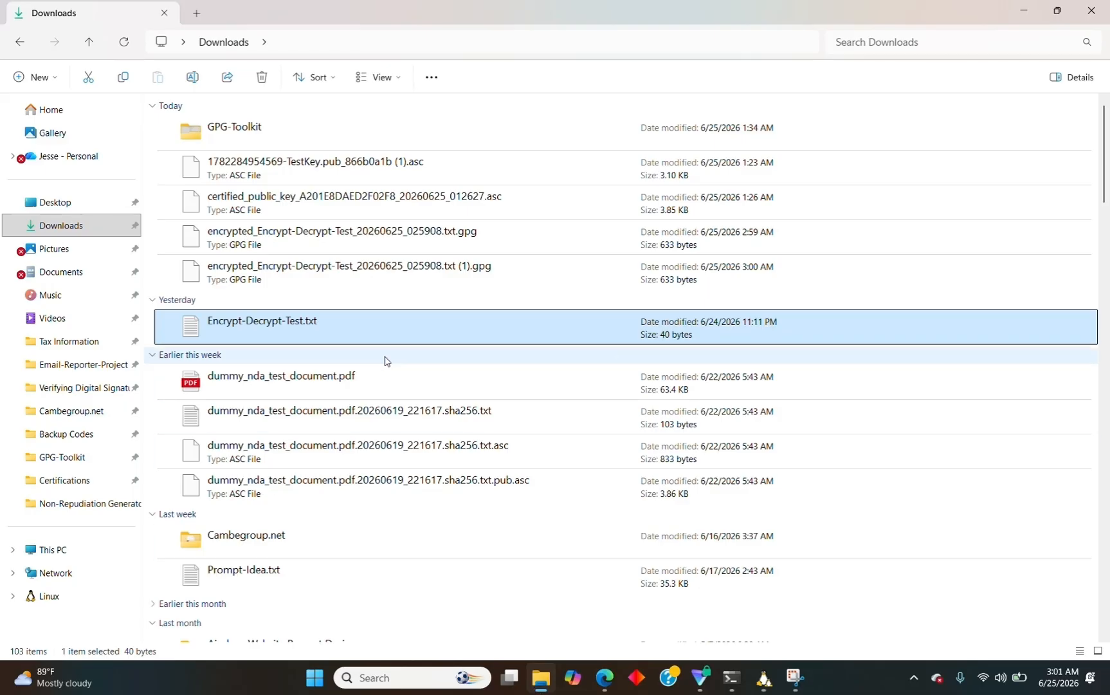
# Copy the path of encrypted_Encrypt-Decrypt-Test_20260625_025908.txt (1).gpg and return to the toolkit.
pyautogui.rightClick(289, 272)
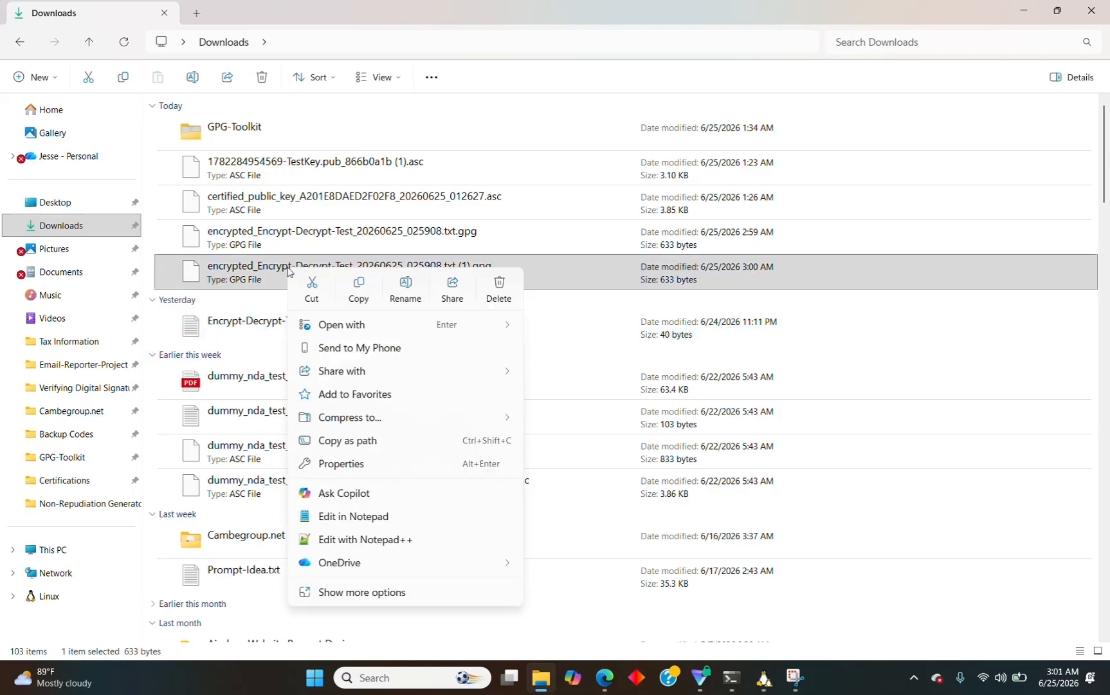
pyautogui.click(348, 441)
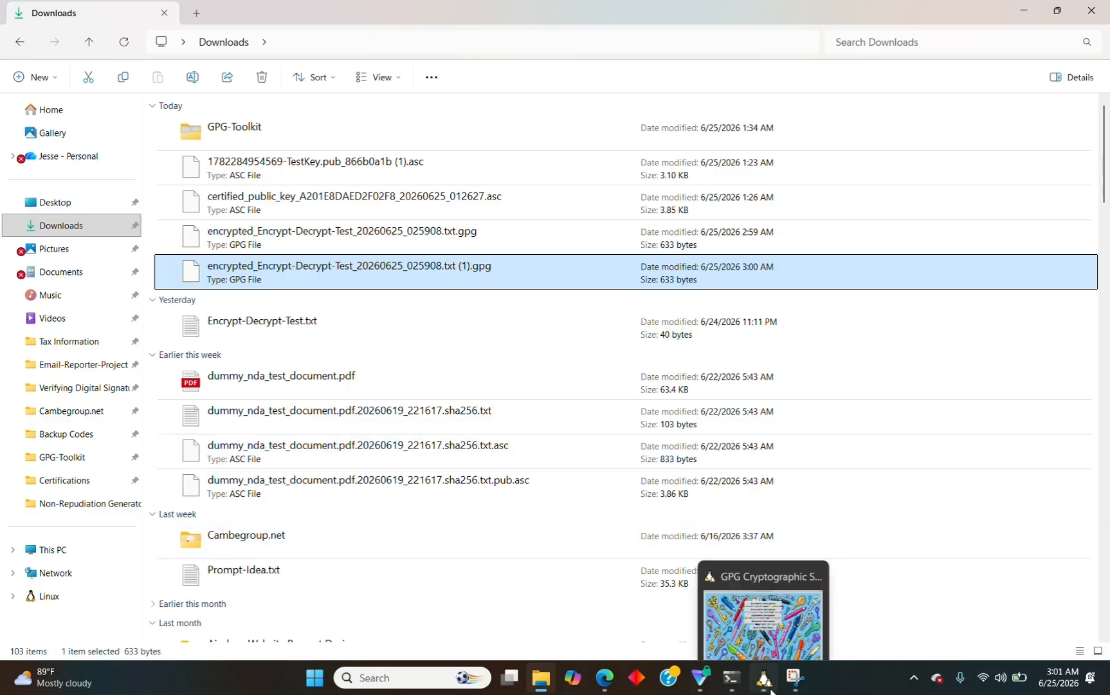
pyautogui.click(763, 688)
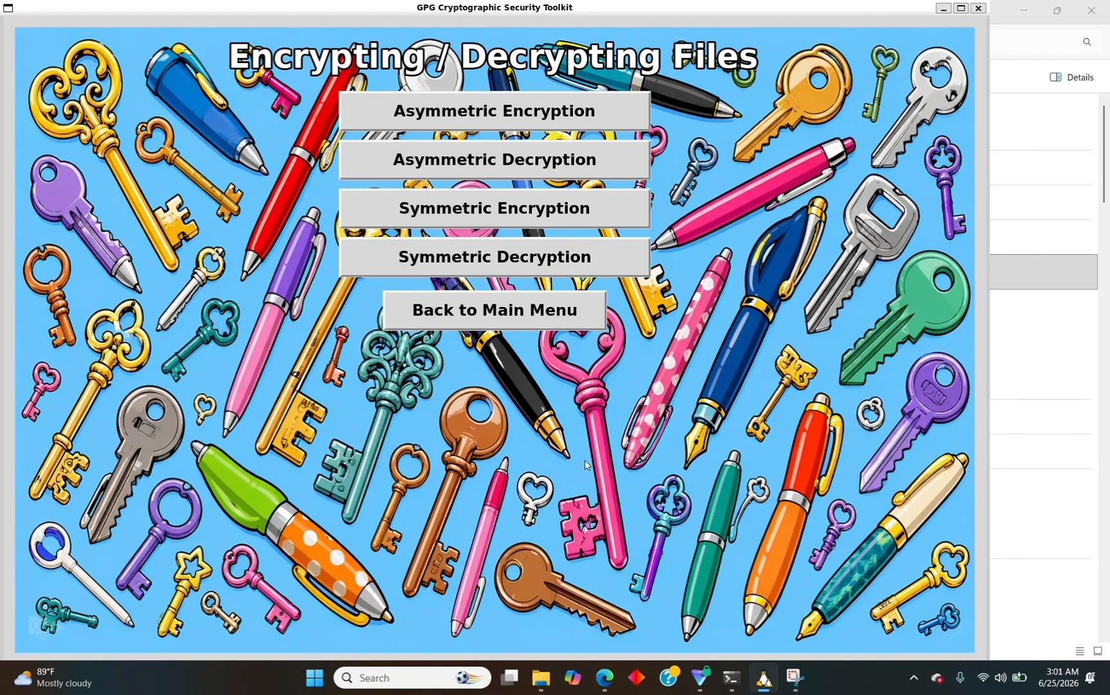
# Start Asymmetric Decryption with private key RSA4096/A201E8DAED2F02F8 and agree to pick a file.
pyautogui.click(521, 169)
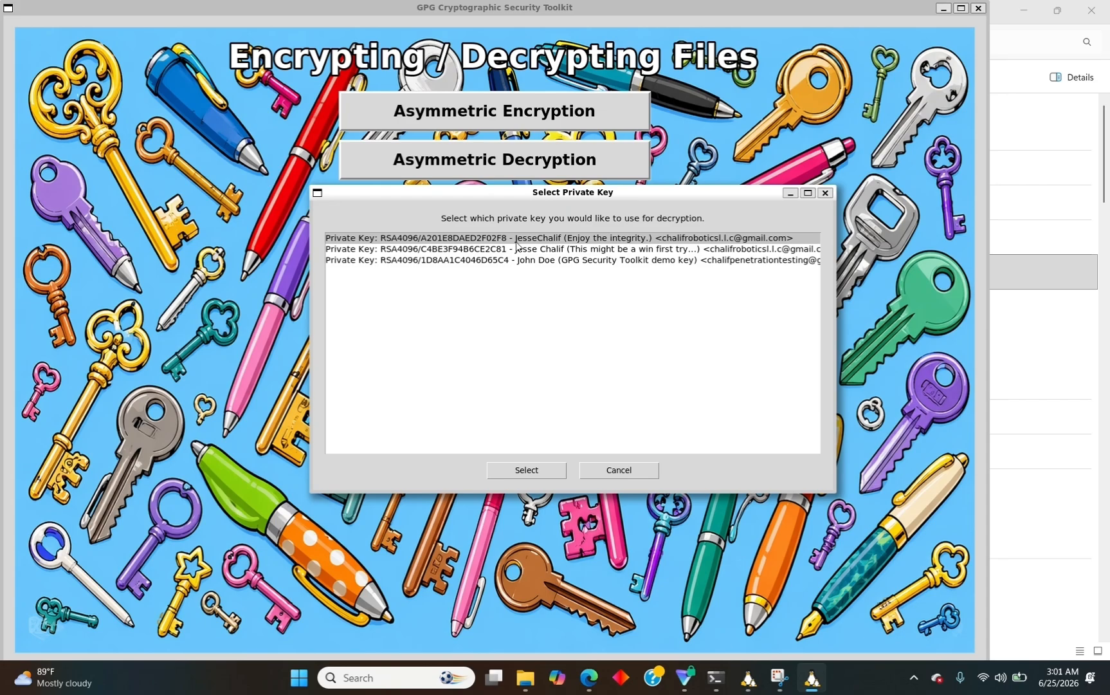
pyautogui.click(526, 470)
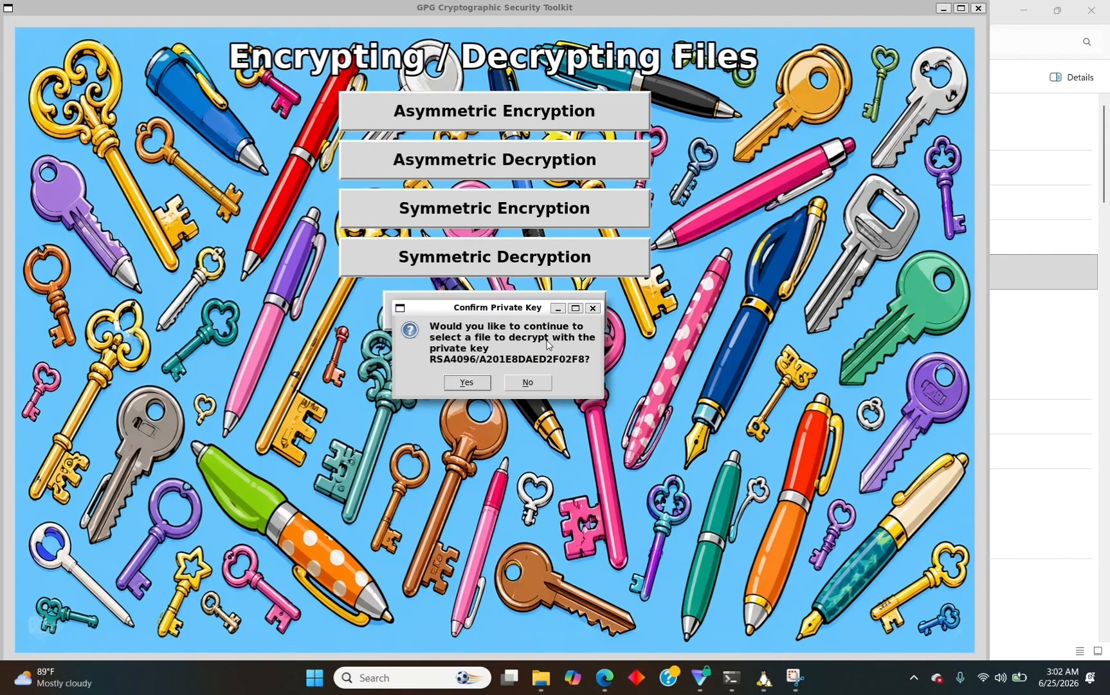
pyautogui.click(469, 382)
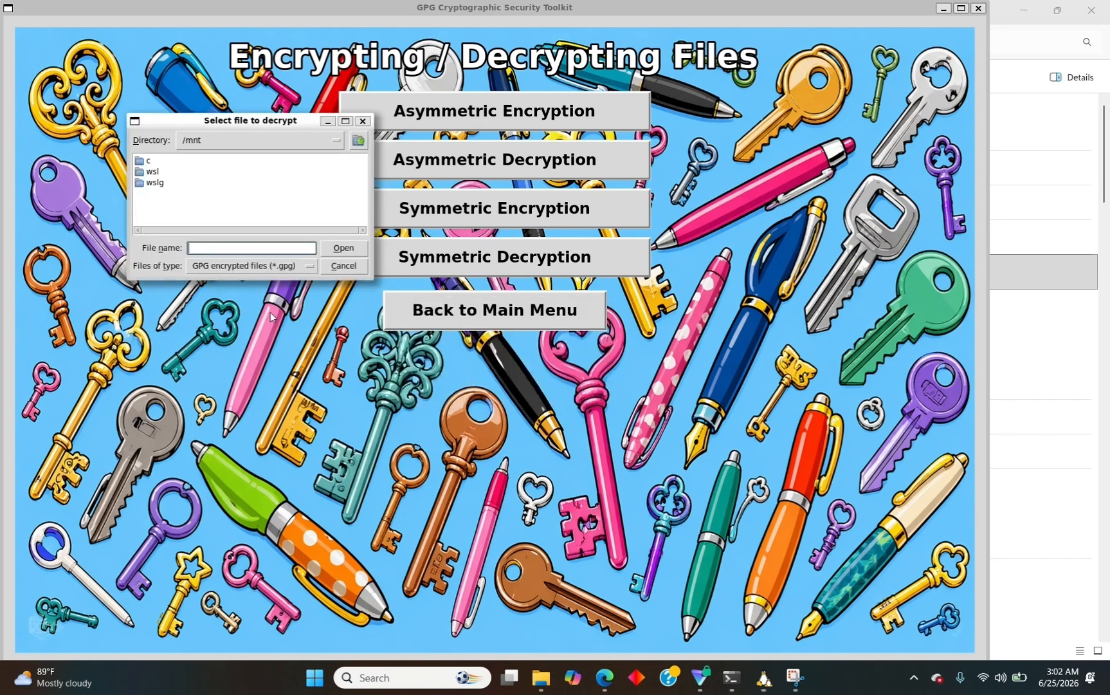
# Paste the copied .gpg path into File name and turn its backslashes into forward slashes.
pyautogui.hotkey('ctrl', 'v')
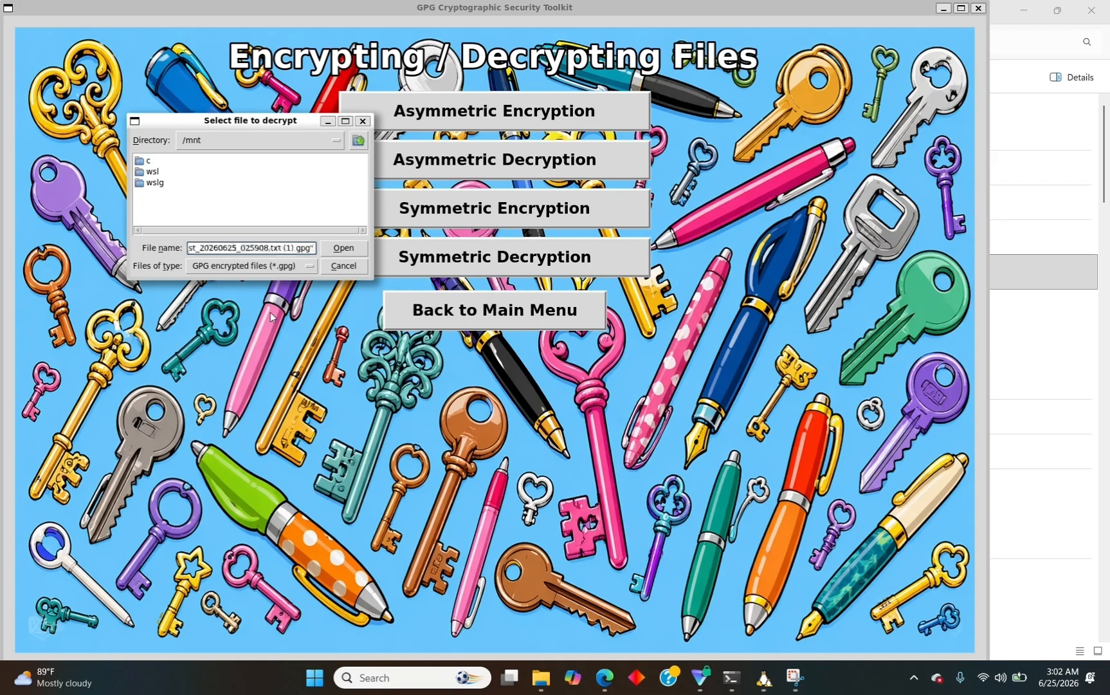
pyautogui.press('Left')
pyautogui.press('Left')
pyautogui.press('Left')
pyautogui.press('Left')
pyautogui.press('Left')
pyautogui.press('Left')
pyautogui.press('Left')
pyautogui.press('Left')
pyautogui.press('Left')
pyautogui.press('Left')
pyautogui.press('Left')
pyautogui.press('Left')
pyautogui.press('Left')
pyautogui.press('Left')
pyautogui.press('Left')
pyautogui.press('Left')
pyautogui.press('Left')
pyautogui.press('Left')
pyautogui.press('Left')
pyautogui.press('Left')
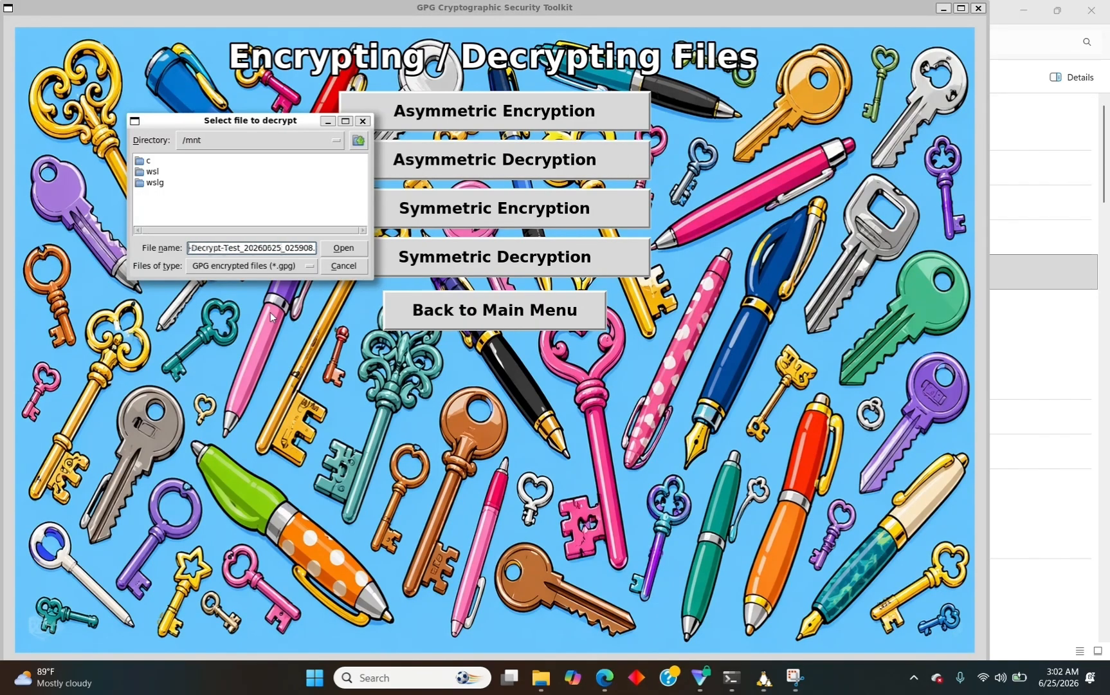
pyautogui.press('Left')
pyautogui.press('Left')
pyautogui.press('Left')
pyautogui.press('Left')
pyautogui.press('Left')
pyautogui.press('Left')
pyautogui.press('Left')
pyautogui.press('Left')
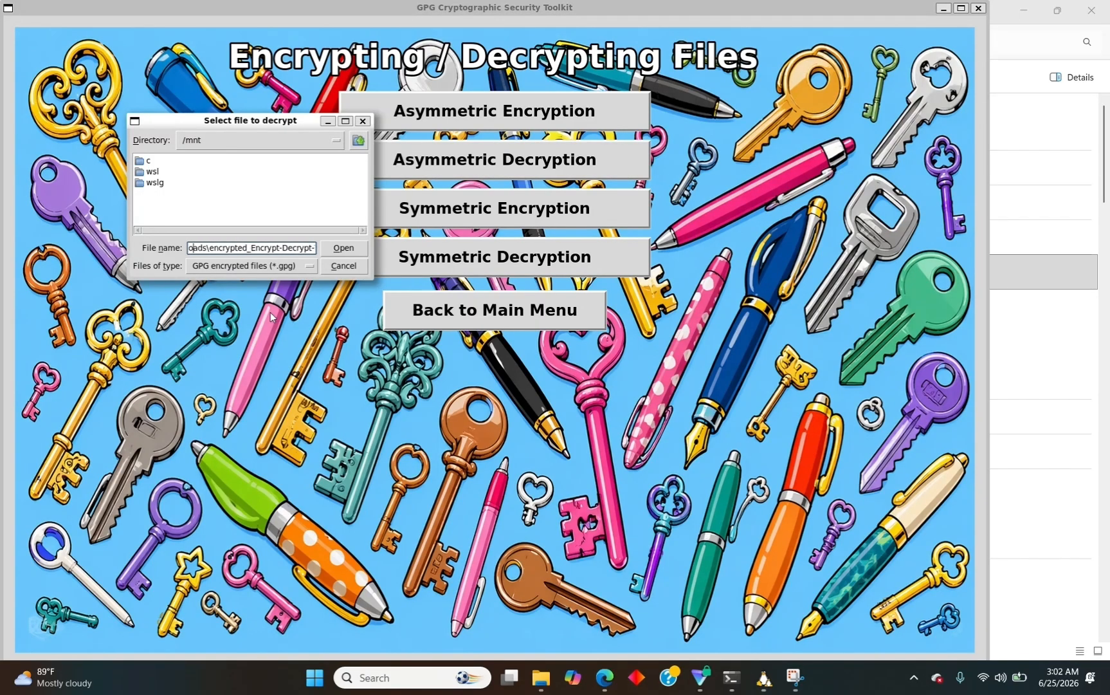
pyautogui.press('BackSpace')
pyautogui.write('/')
pyautogui.press('Left')
pyautogui.press('Left')
pyautogui.press('Left')
pyautogui.press('Left')
pyautogui.press('Left')
pyautogui.press('Left')
pyautogui.press('Left')
pyautogui.press('Left')
pyautogui.press('Left')
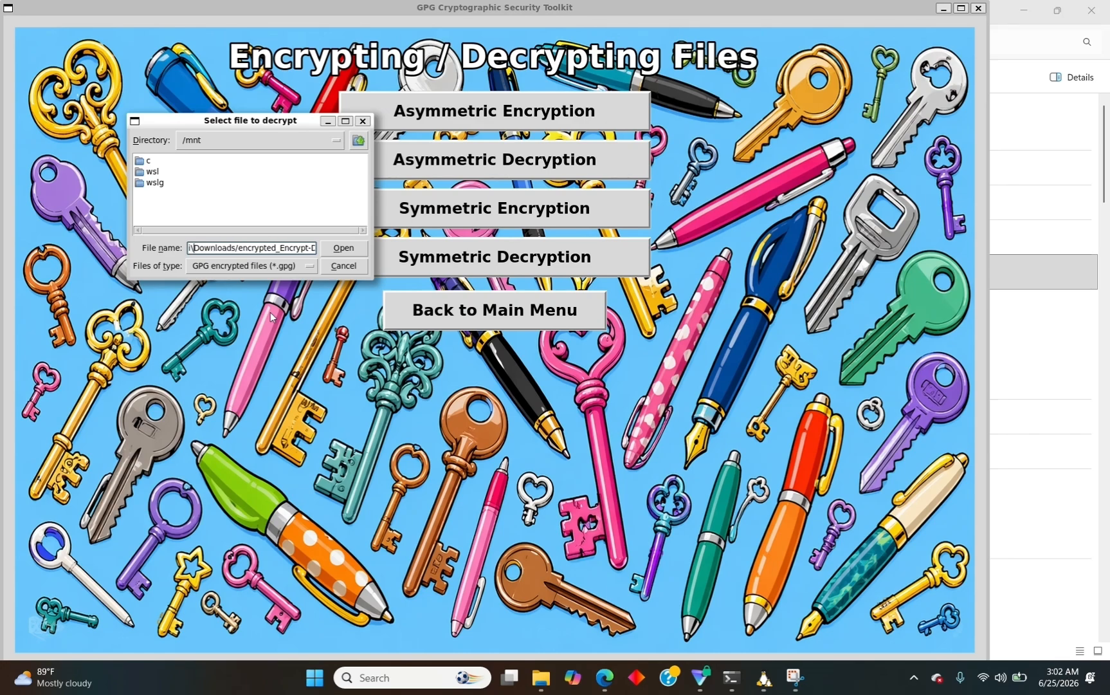
pyautogui.press('BackSpace')
pyautogui.write('/')
pyautogui.press('Left')
pyautogui.press('Left')
pyautogui.press('Left')
pyautogui.press('Left')
pyautogui.press('Left')
pyautogui.press('Left')
pyautogui.press('Left')
pyautogui.press('Left')
pyautogui.press('Left')
pyautogui.press('Right')
pyautogui.press('Right')
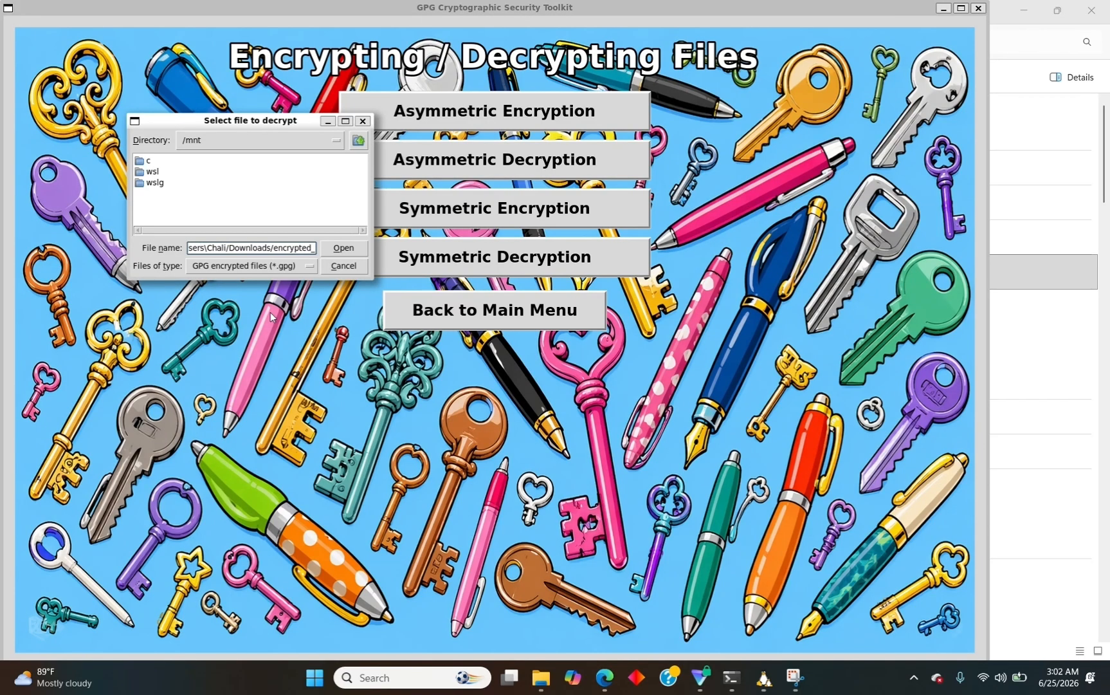
pyautogui.press('Delete')
pyautogui.write('/')
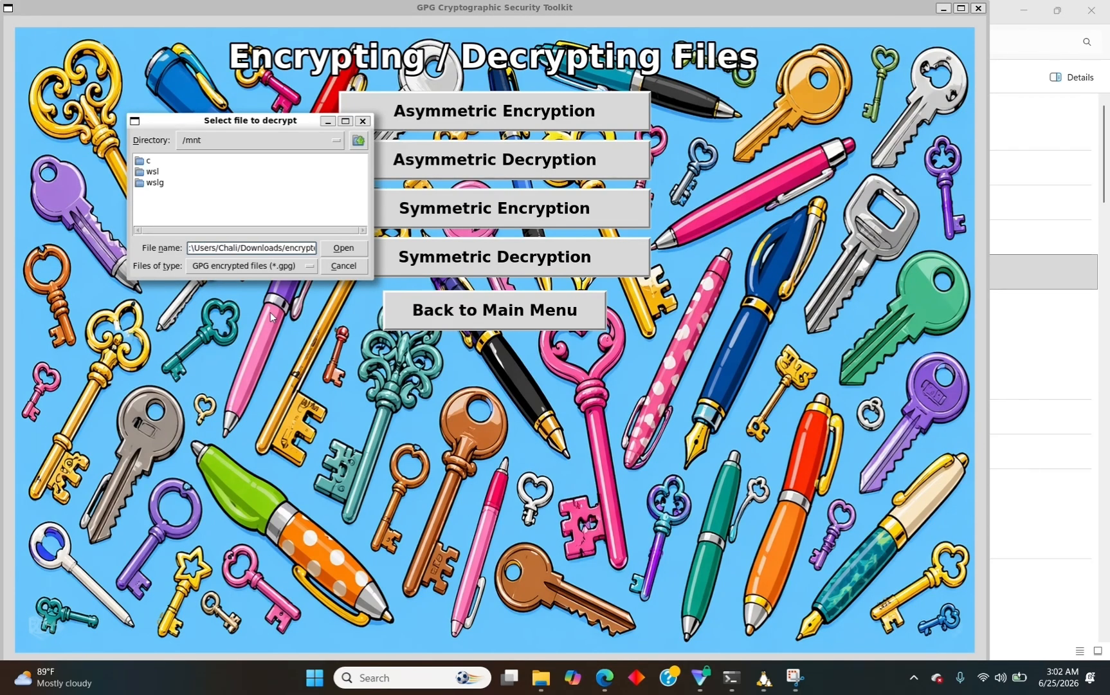
pyautogui.press('Left')
pyautogui.press('Left')
pyautogui.press('Left')
pyautogui.press('Left')
pyautogui.press('Left')
pyautogui.press('Left')
pyautogui.press('Left')
pyautogui.press('Delete')
pyautogui.write('/')
# Replace the Windows drive prefix with /mnt/c and submit the path.
pyautogui.press('BackSpace')
pyautogui.write('/mnt/c')
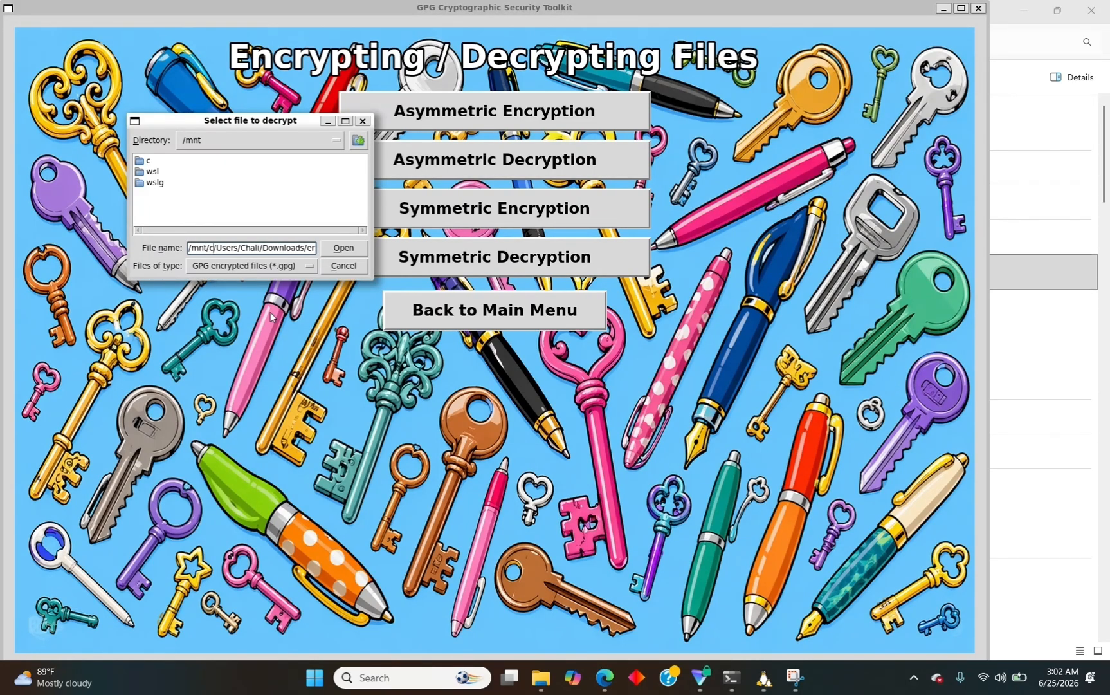
pyautogui.press('Return')
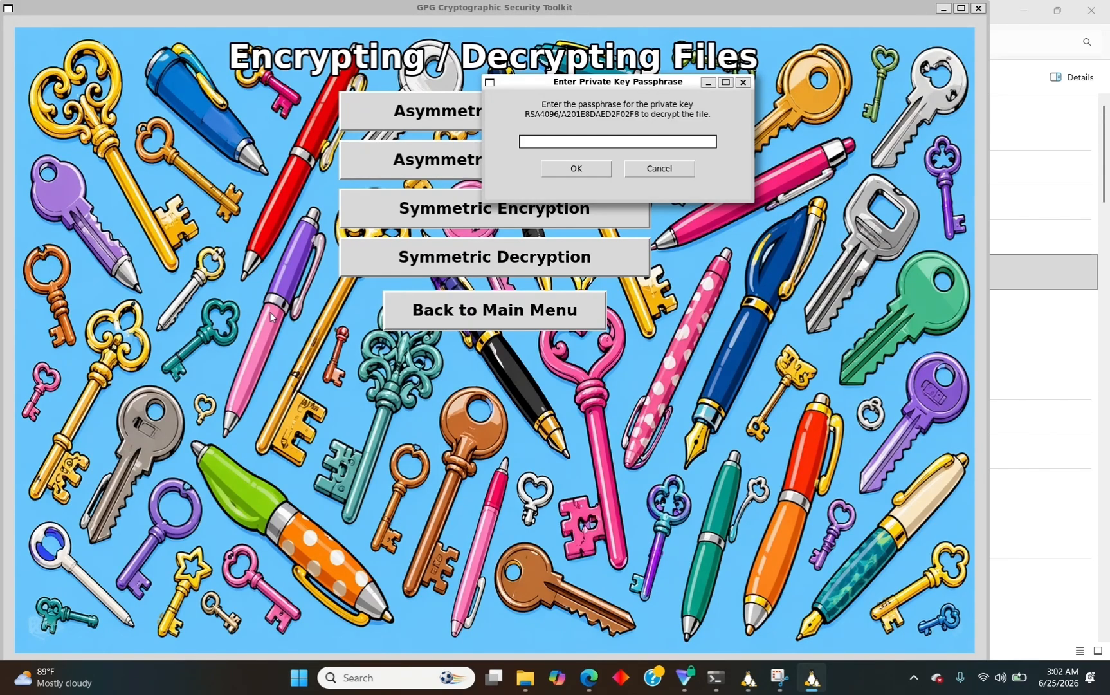
# Decrypt the file with the private key's passphrase and acknowledge the success message.
pyautogui.write('***************')
pyautogui.click(575, 171)
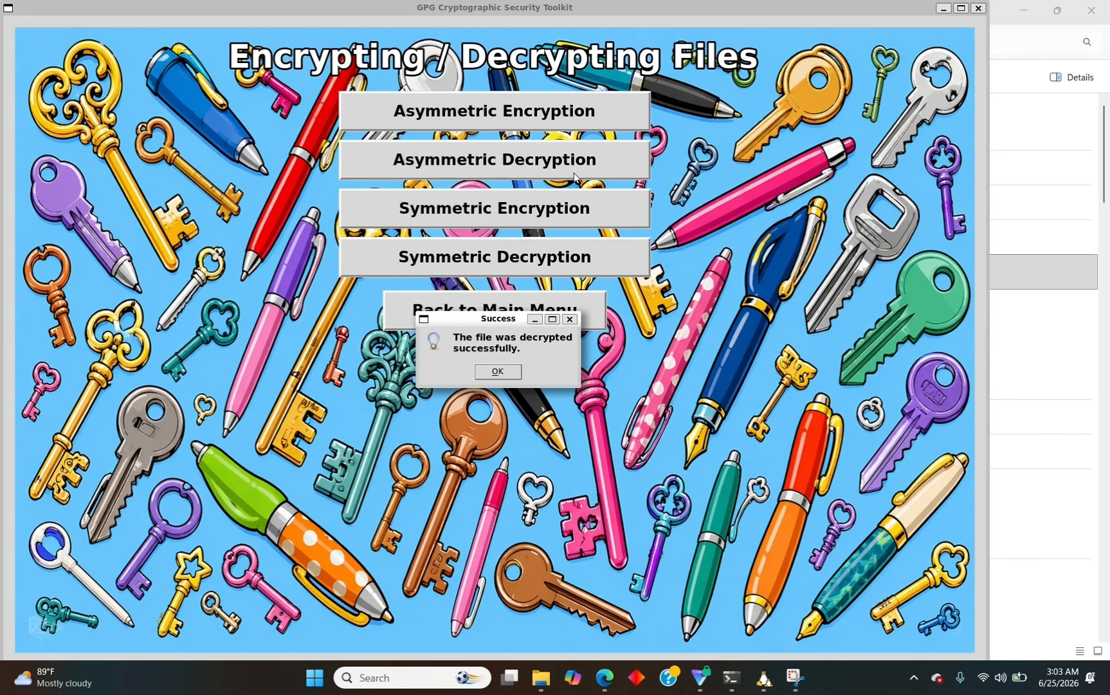
pyautogui.click(496, 372)
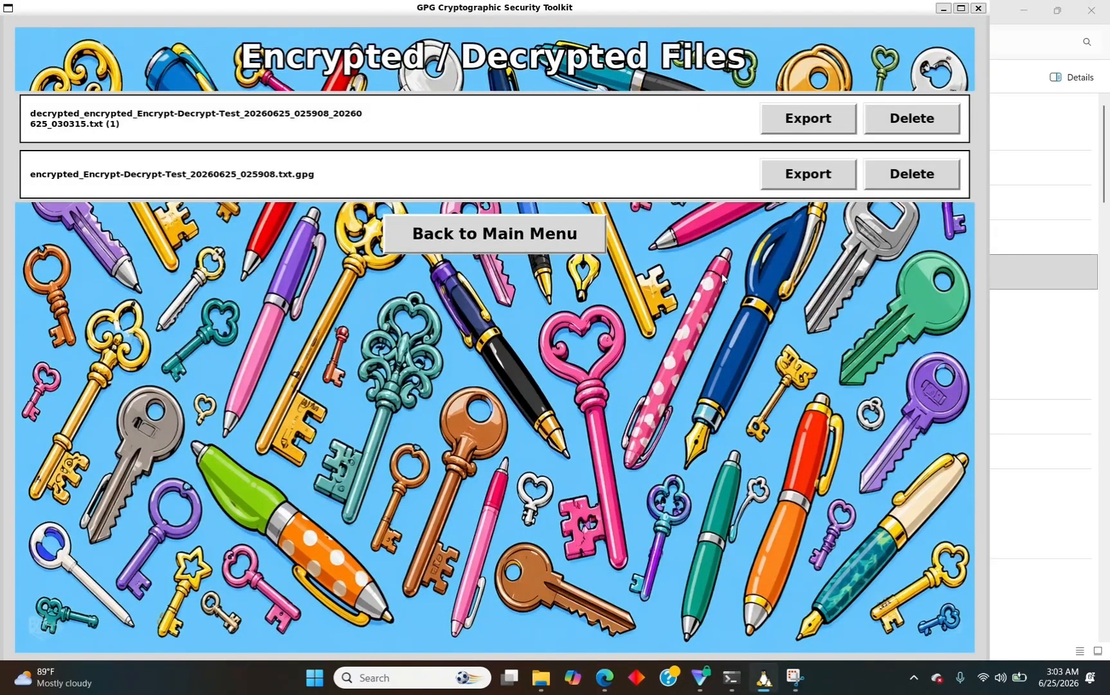
# Export the decrypted text file to the Downloads folder.
pyautogui.click(789, 119)
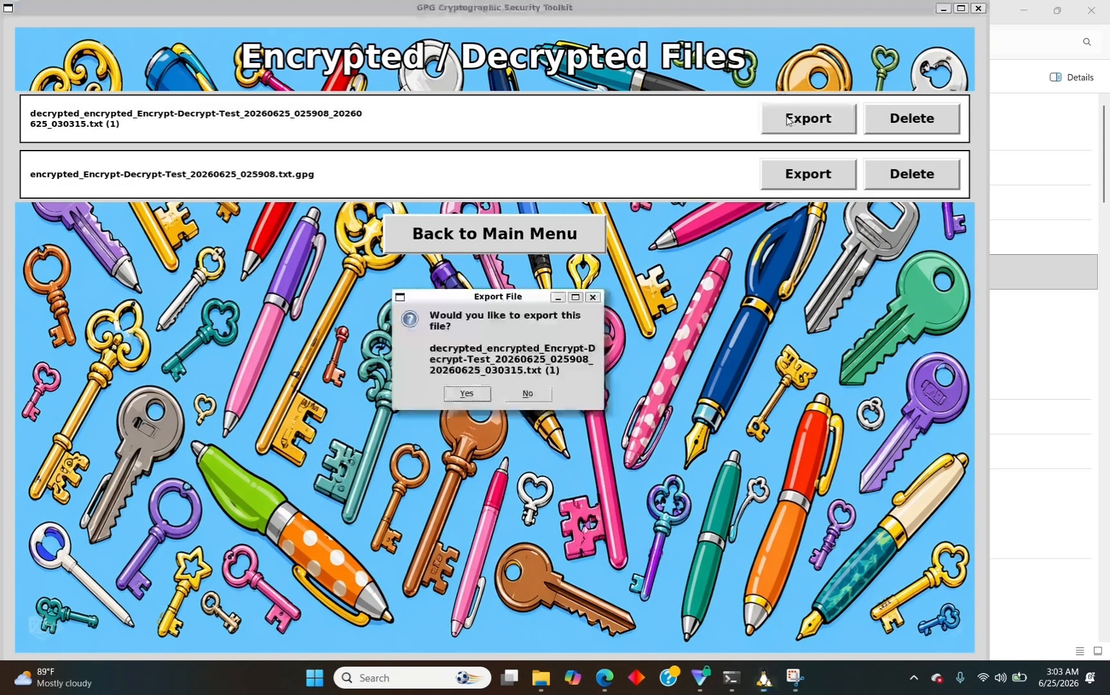
pyautogui.click(460, 393)
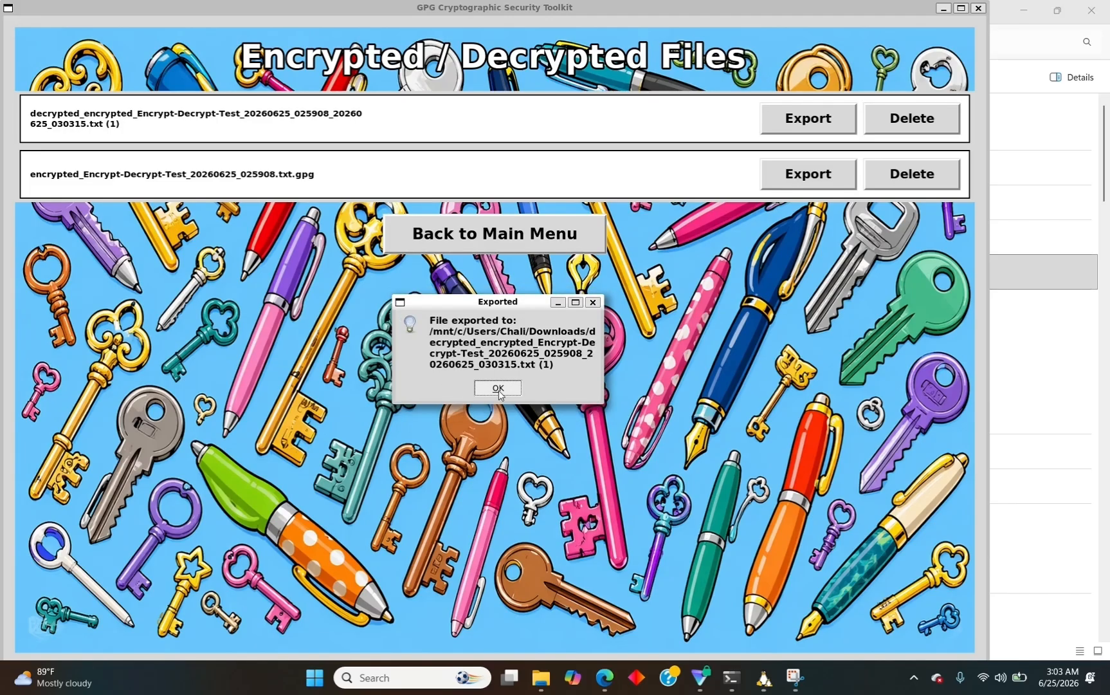
pyautogui.click(498, 389)
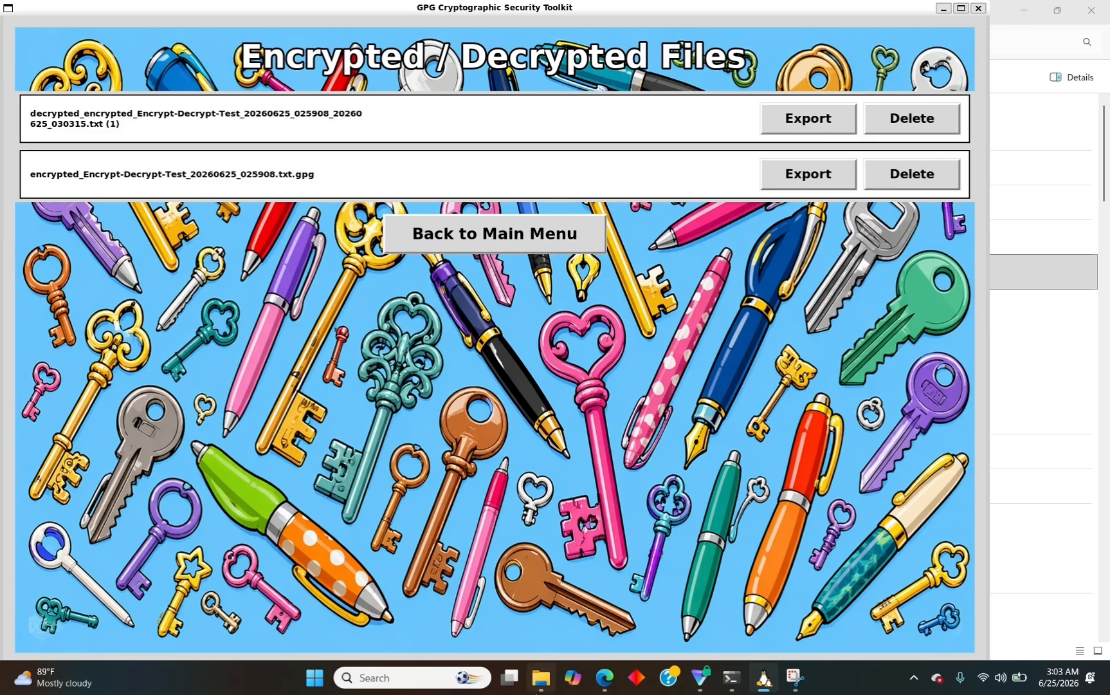
pyautogui.moveTo(538, 691)
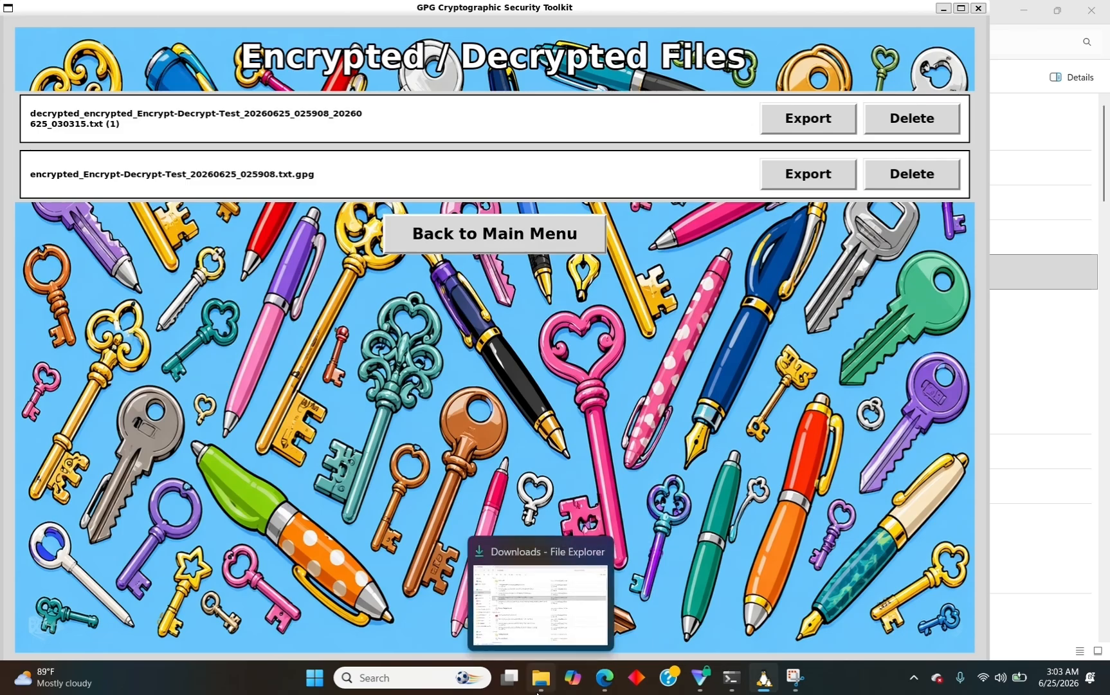
# Open decrypted_encrypted_Encrypt-Decrypt-Test from Downloads in Notepad, showing 'This is a encryption / decryption test..'.
pyautogui.click(534, 685)
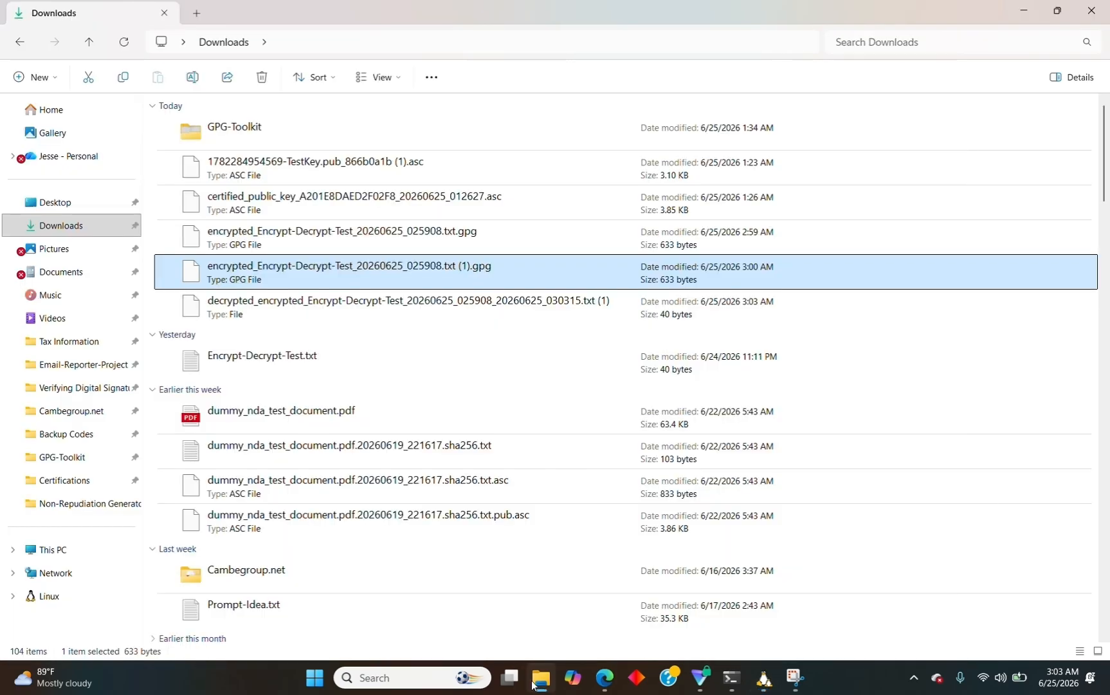
pyautogui.click(255, 306)
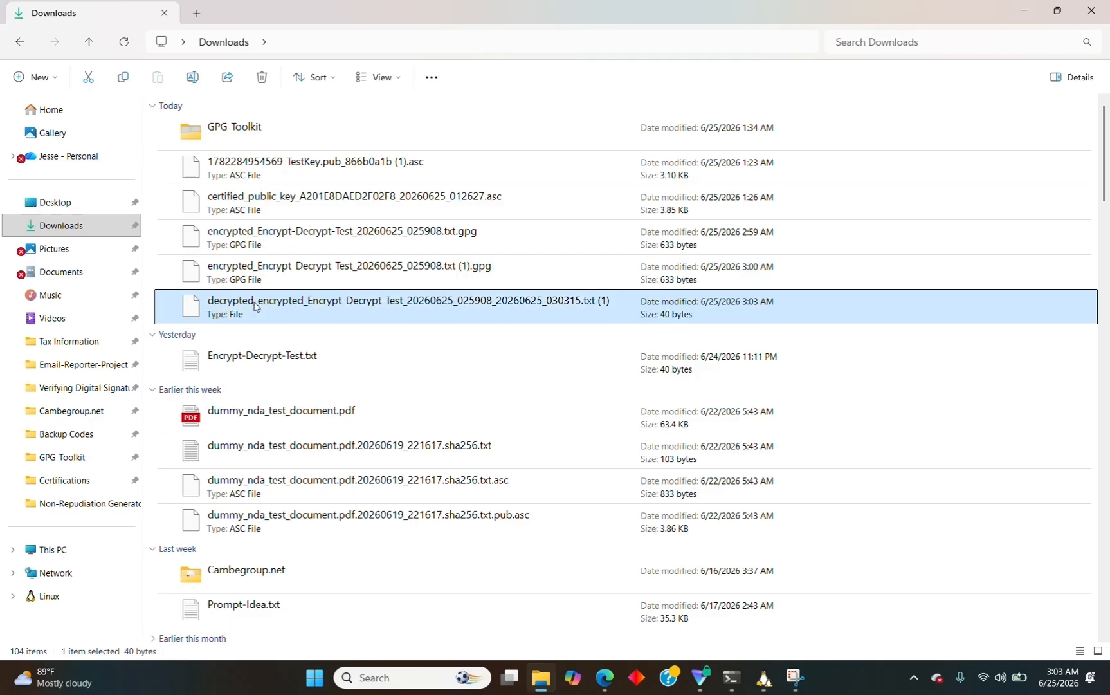
pyautogui.doubleClick(255, 306)
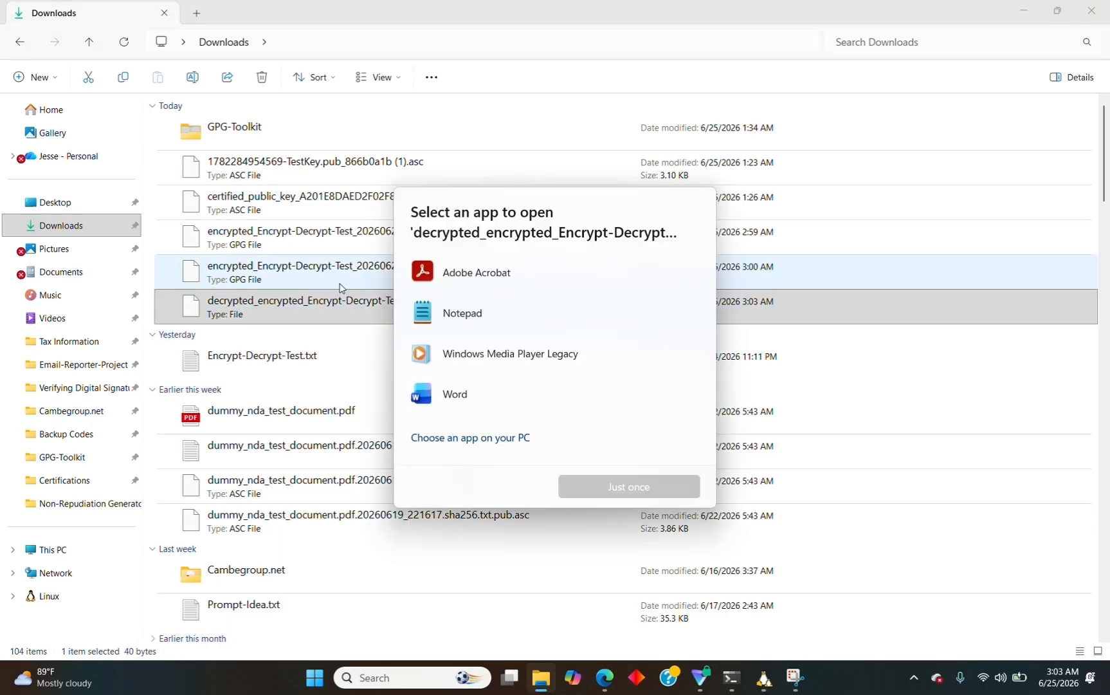
pyautogui.doubleClick(500, 315)
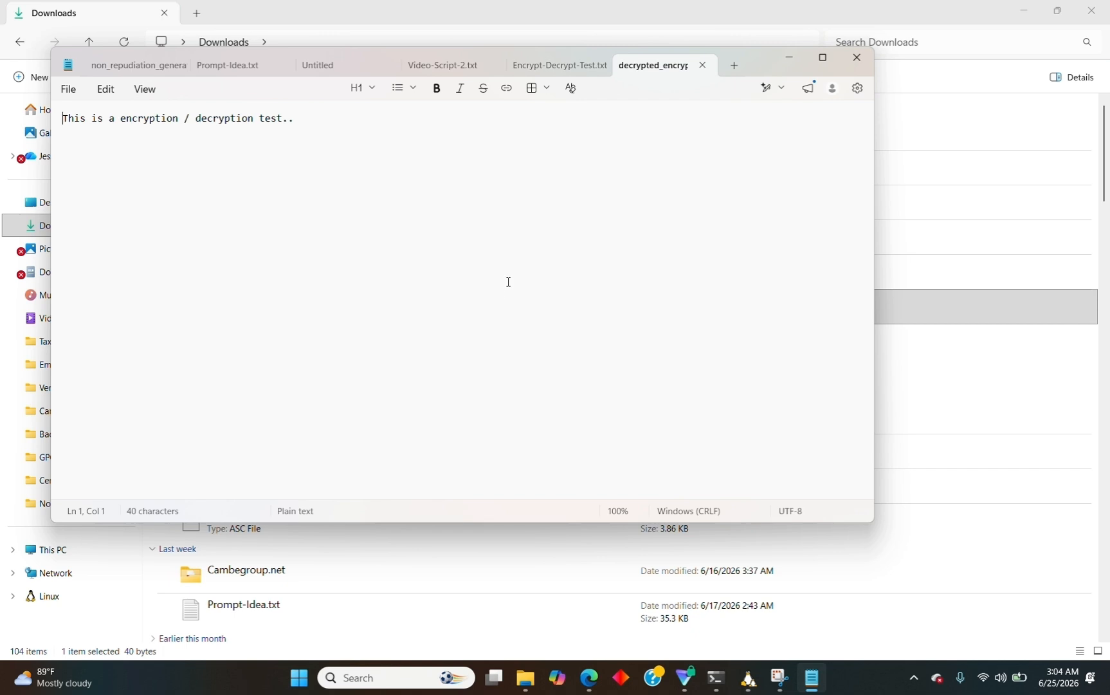
# Bring the GPG toolkit's main menu back in front of Notepad.
pyautogui.click(748, 677)
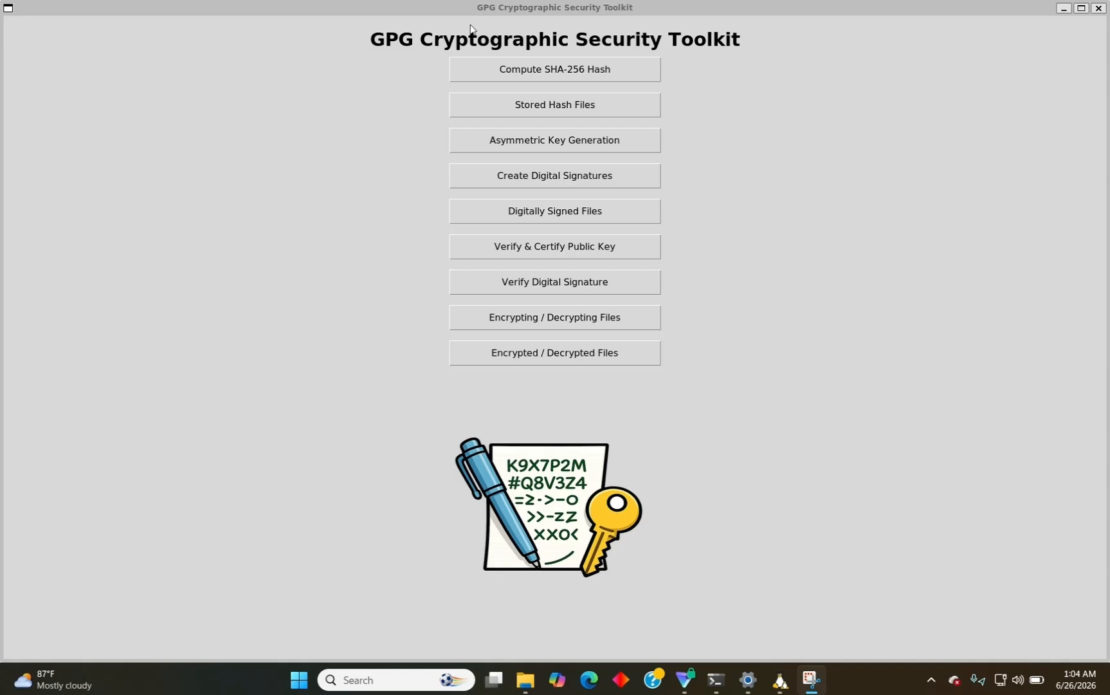
# Start a Symmetric Encryption under Encrypting / Decrypting Files and bring up the Select file to encrypt picker.
pyautogui.click(481, 322)
pyautogui.click(487, 208)
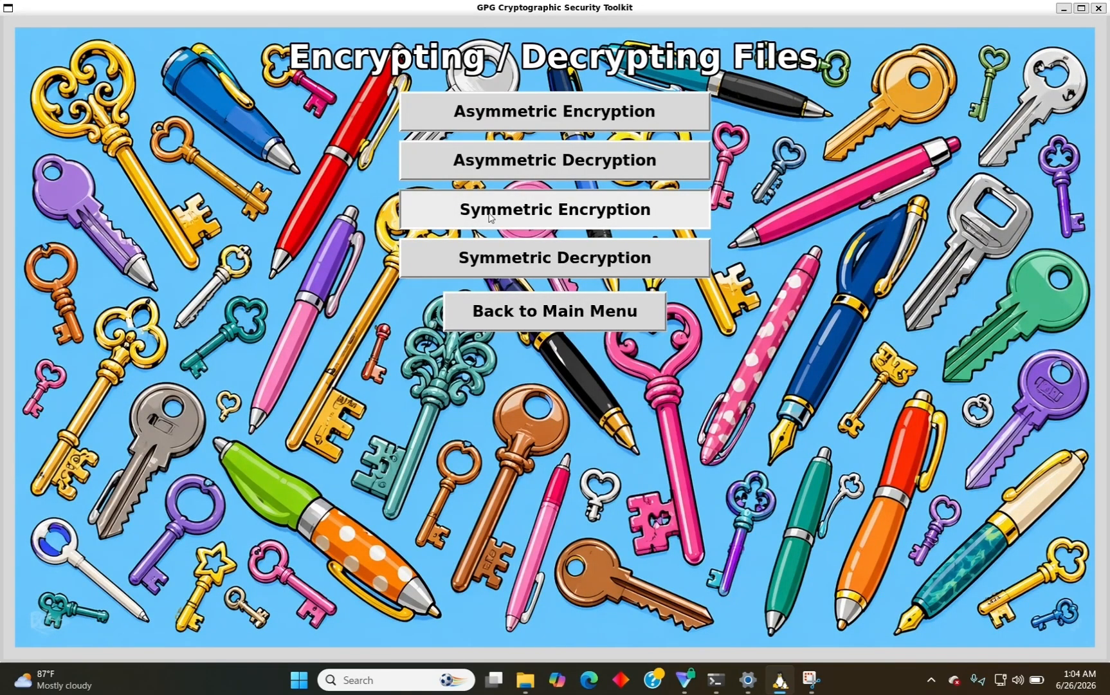
pyautogui.click(550, 368)
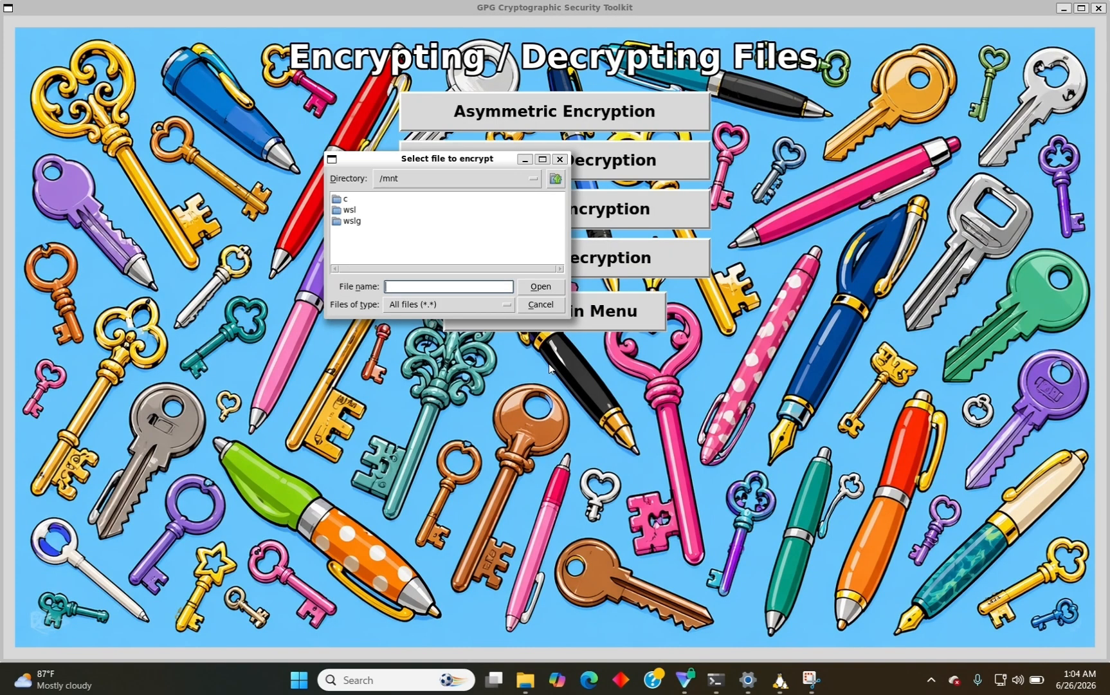
# Copy the full path of the 2.10 MB Cute-Cat.png image in Downloads.
pyautogui.click(526, 679)
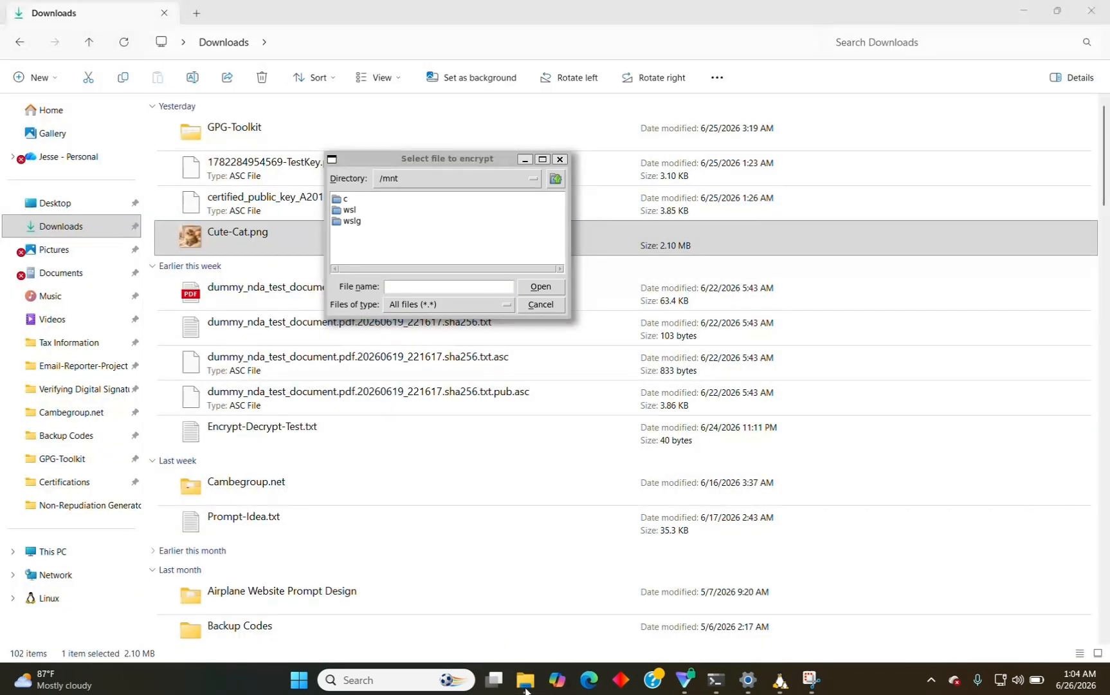
pyautogui.click(224, 233)
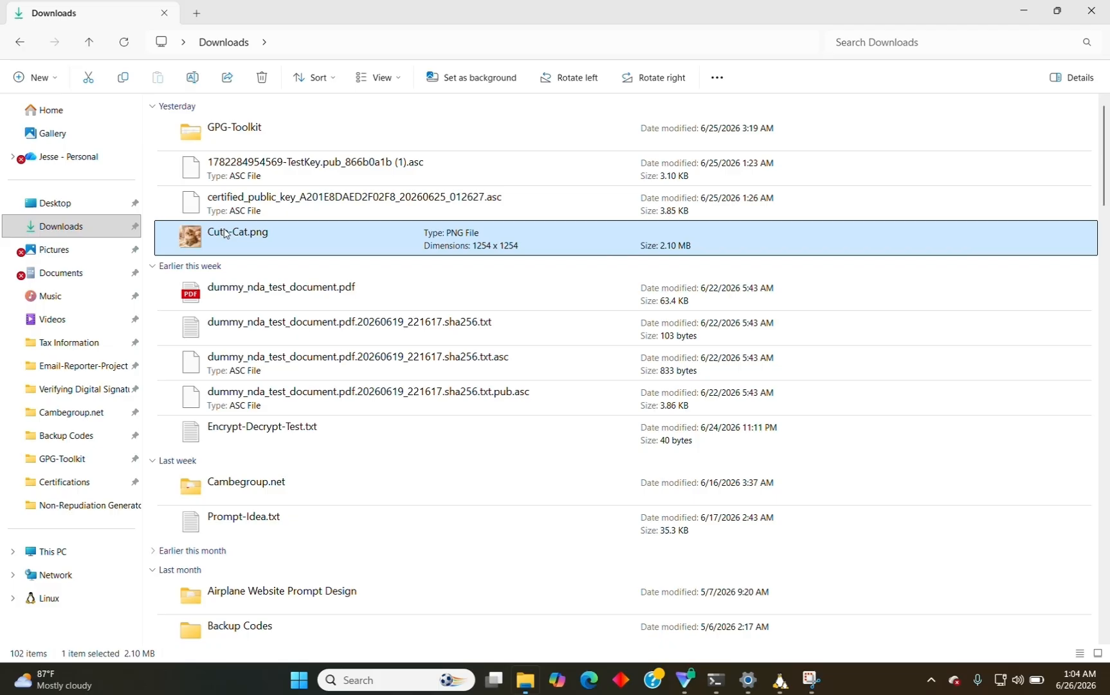
pyautogui.rightClick(224, 232)
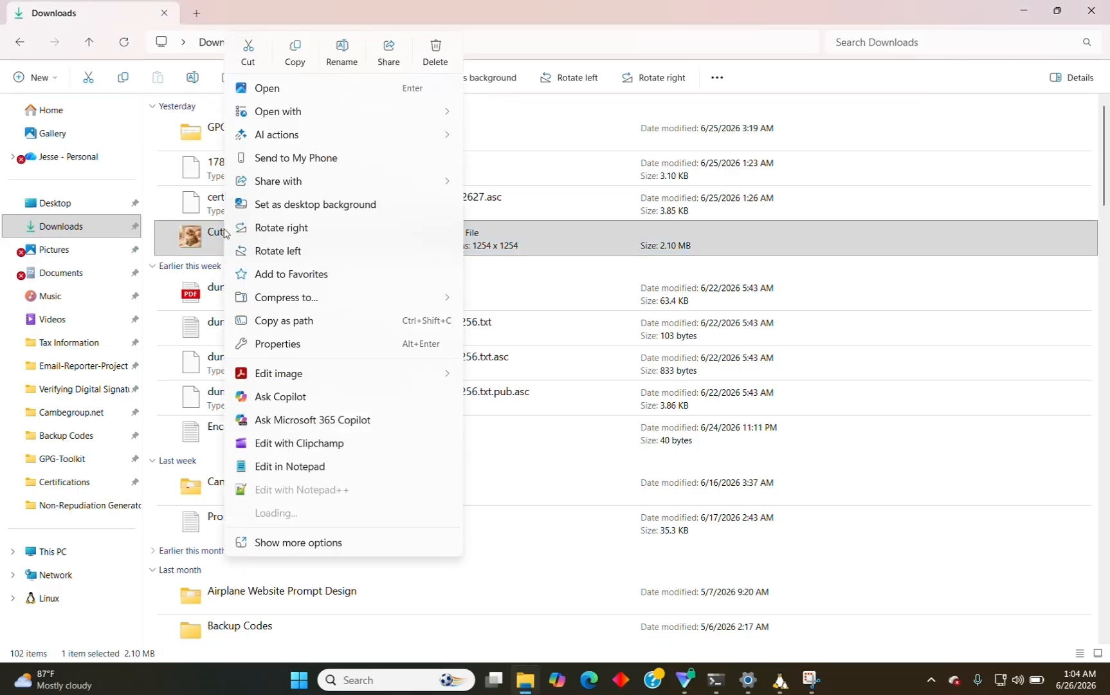
pyautogui.click(274, 320)
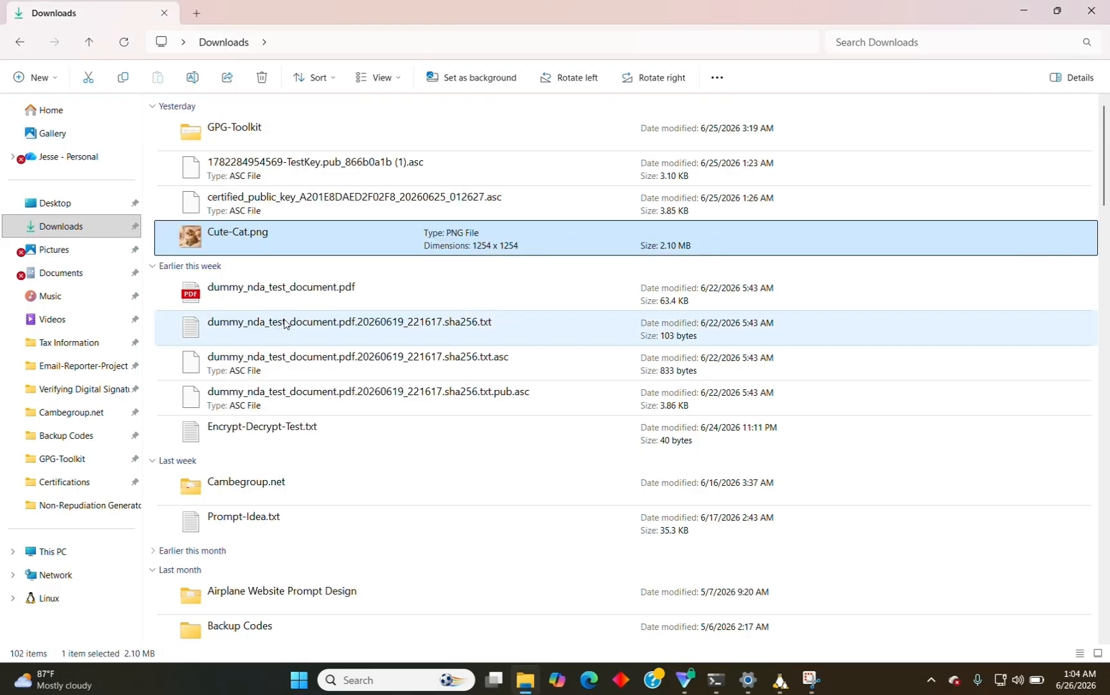
# Paste the Cute-Cat.png path, drop the trailing quote, and convert backslashes to forward slashes.
pyautogui.click(792, 684)
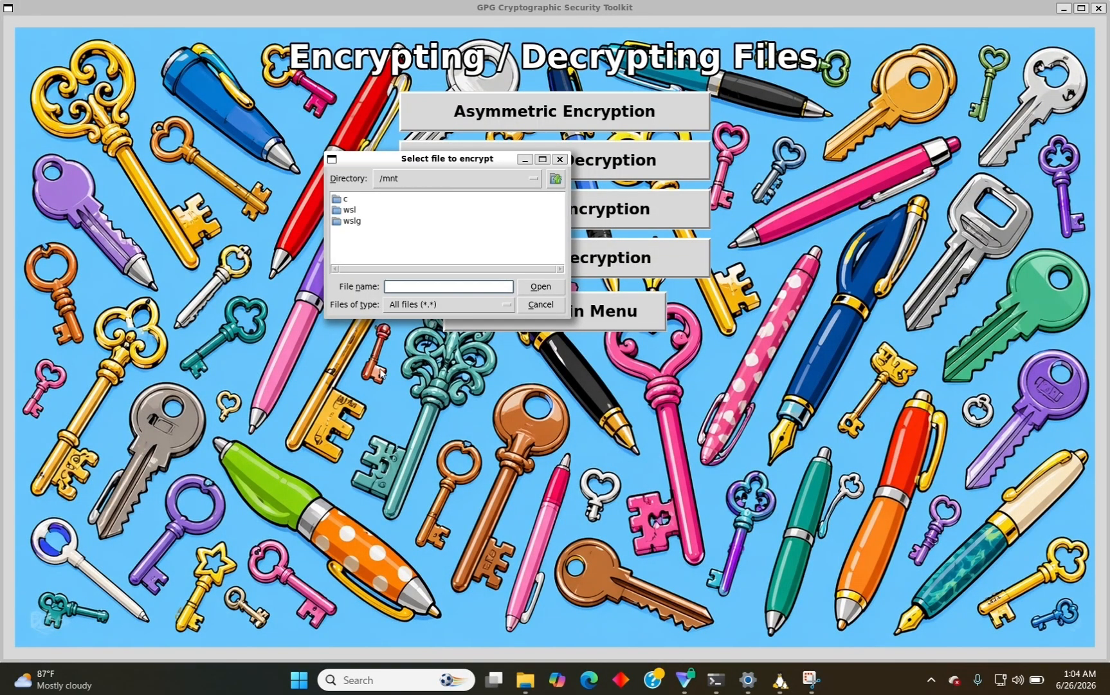
pyautogui.hotkey('ctrl', 'v')
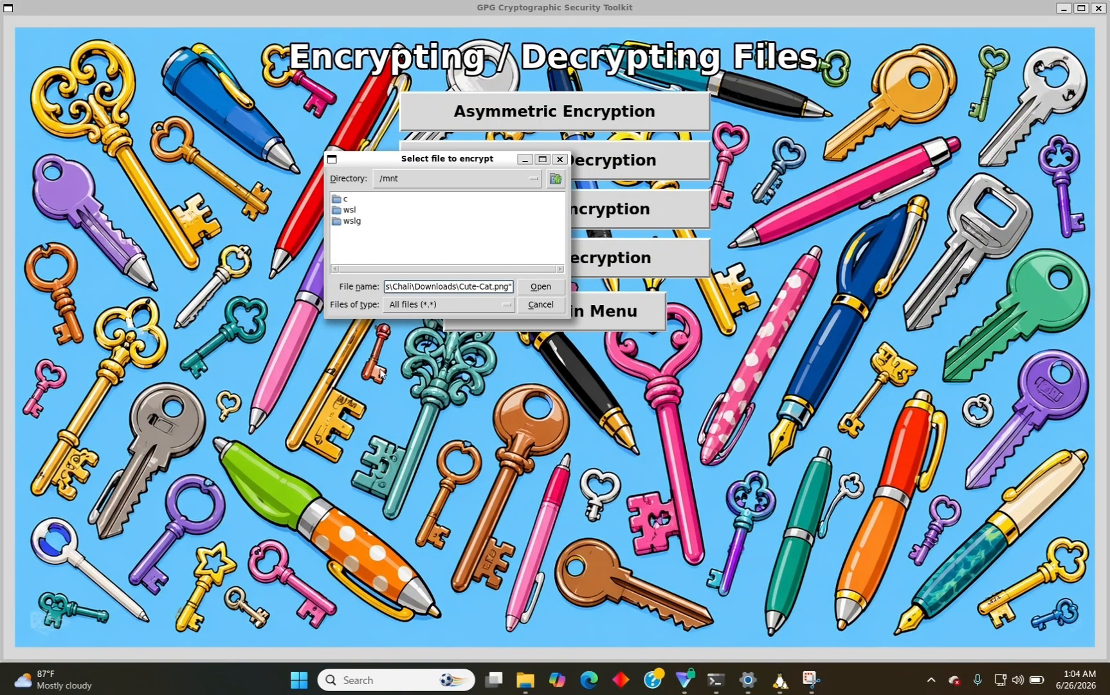
pyautogui.press('BackSpace')
pyautogui.press('Left')
pyautogui.press('BackSpace')
pyautogui.write('/')
pyautogui.press('Left')
pyautogui.press('Left')
pyautogui.press('Left')
pyautogui.press('Left')
pyautogui.press('Left')
pyautogui.press('Left')
pyautogui.press('Left')
pyautogui.press('Left')
pyautogui.press('Left')
pyautogui.press('Left')
pyautogui.press('BackSpace')
pyautogui.write('/')
pyautogui.press('Left')
pyautogui.press('Left')
pyautogui.press('Left')
pyautogui.press('Left')
pyautogui.press('Left')
pyautogui.press('Left')
pyautogui.press('Left')
pyautogui.press('BackSpace')
pyautogui.write('/')
# Swap the drive prefix for /mnt/c/ and submit the Cute-Cat.png path.
pyautogui.press('Right')
pyautogui.press('BackSpace')
pyautogui.write('/mnt/c/')
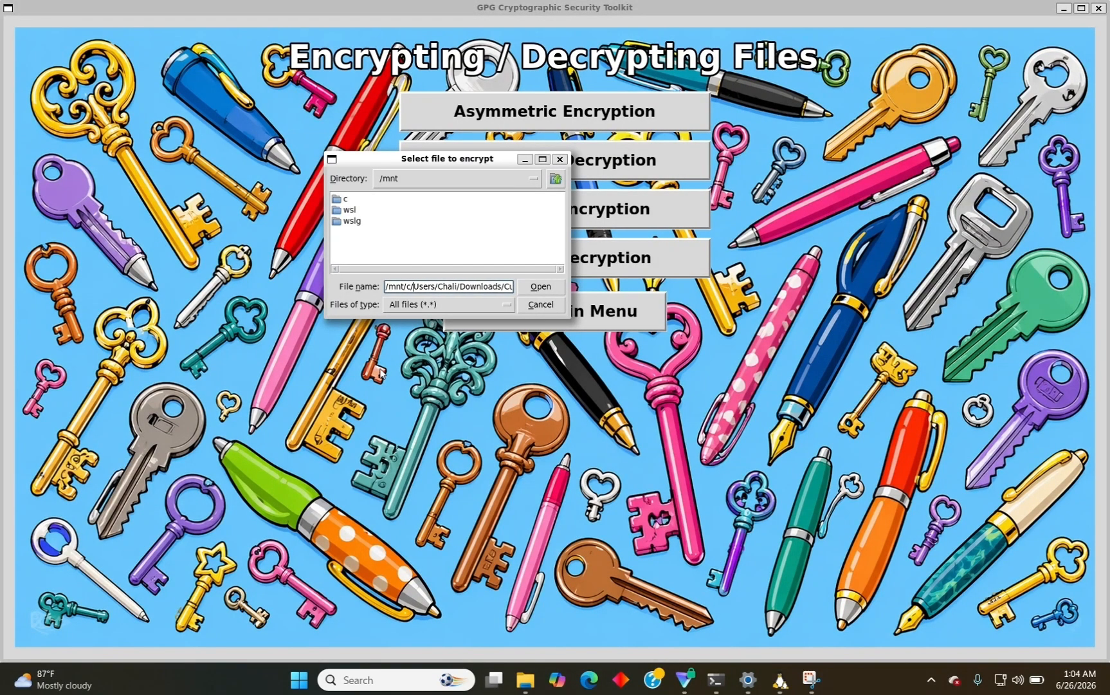
pyautogui.press('Return')
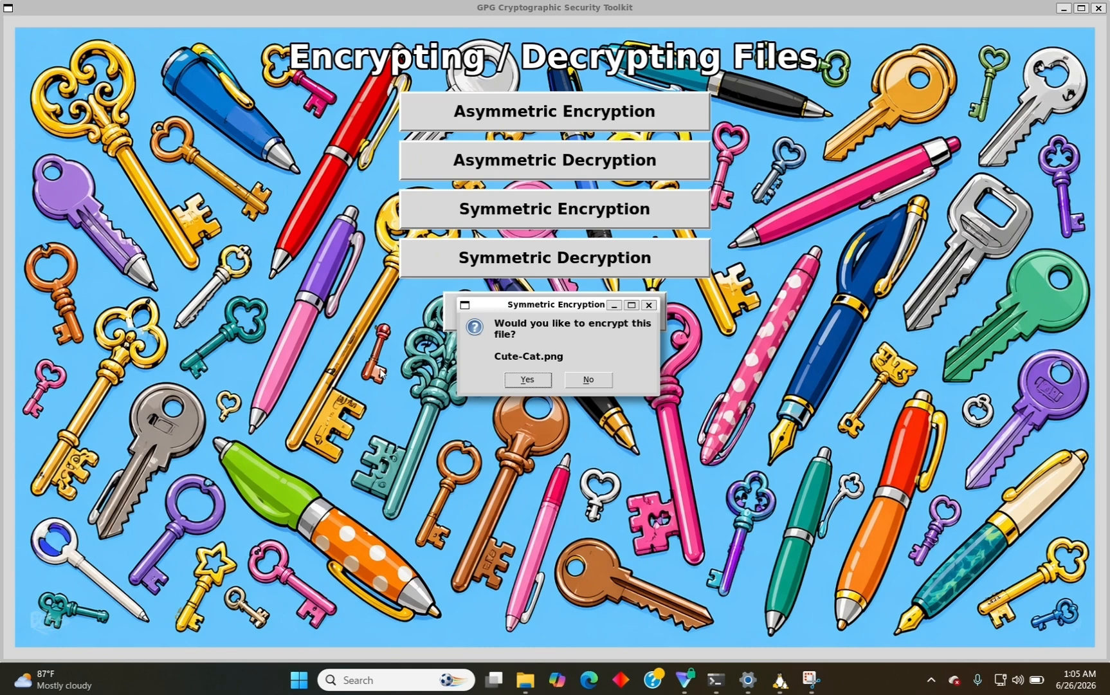
# Encrypt Cute-Cat.png with a confirmed passphrase, producing encrypted_Cute-Cat_20260626_010542.png.gpg.
pyautogui.click(521, 380)
pyautogui.write('*****')
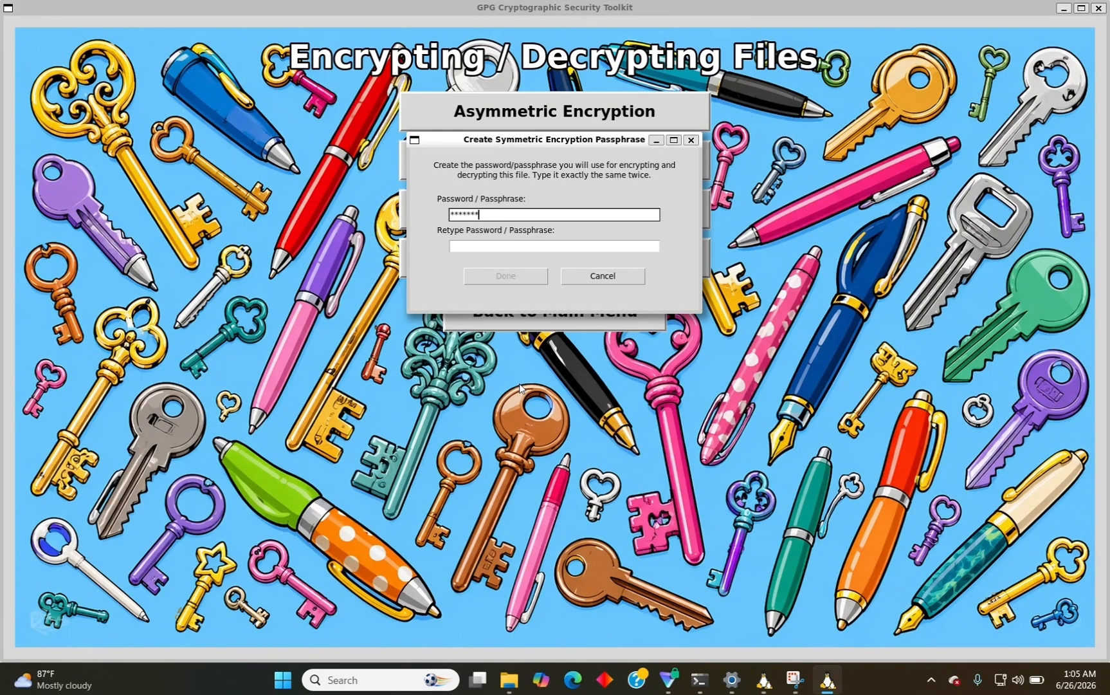
pyautogui.press('BackSpace')
pyautogui.press('BackSpace')
pyautogui.press('BackSpace')
pyautogui.press('BackSpace')
pyautogui.press('BackSpace')
pyautogui.press('BackSpace')
pyautogui.press('BackSpace')
pyautogui.write('*******')
pyautogui.click(574, 246)
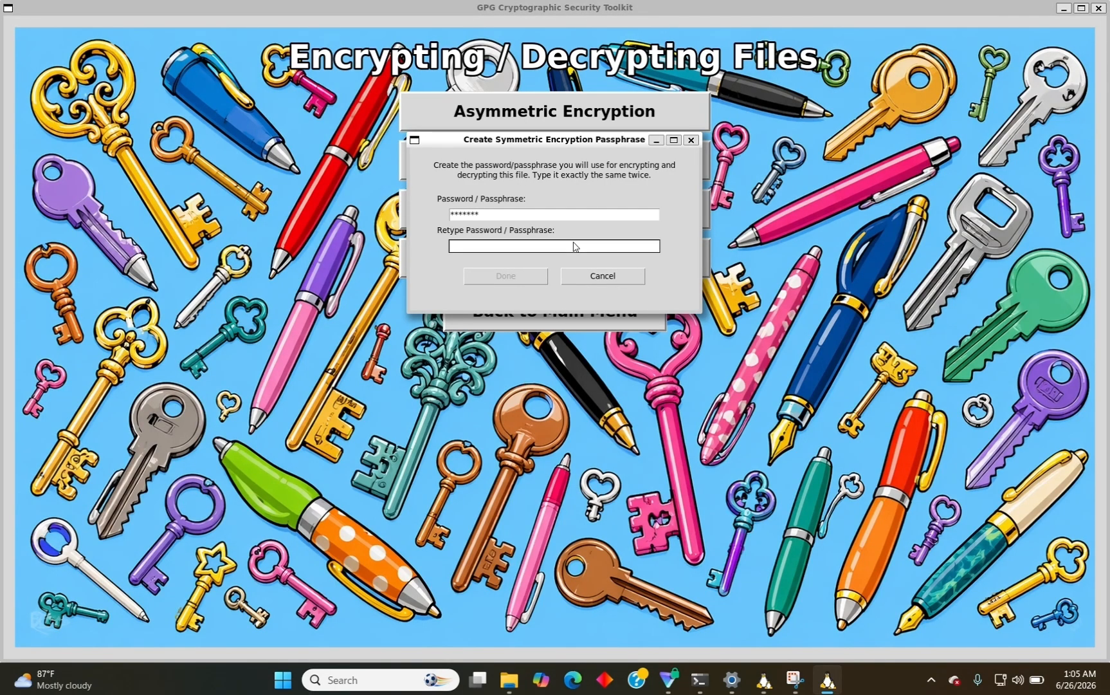
pyautogui.write('*******')
pyautogui.click(530, 276)
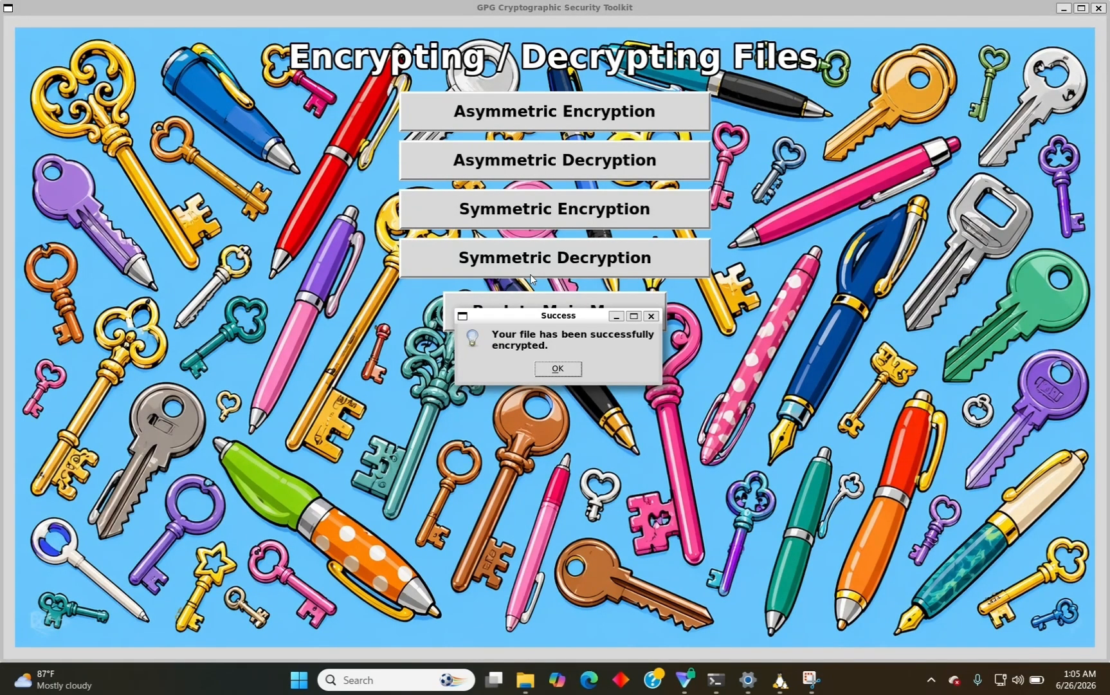
pyautogui.click(558, 368)
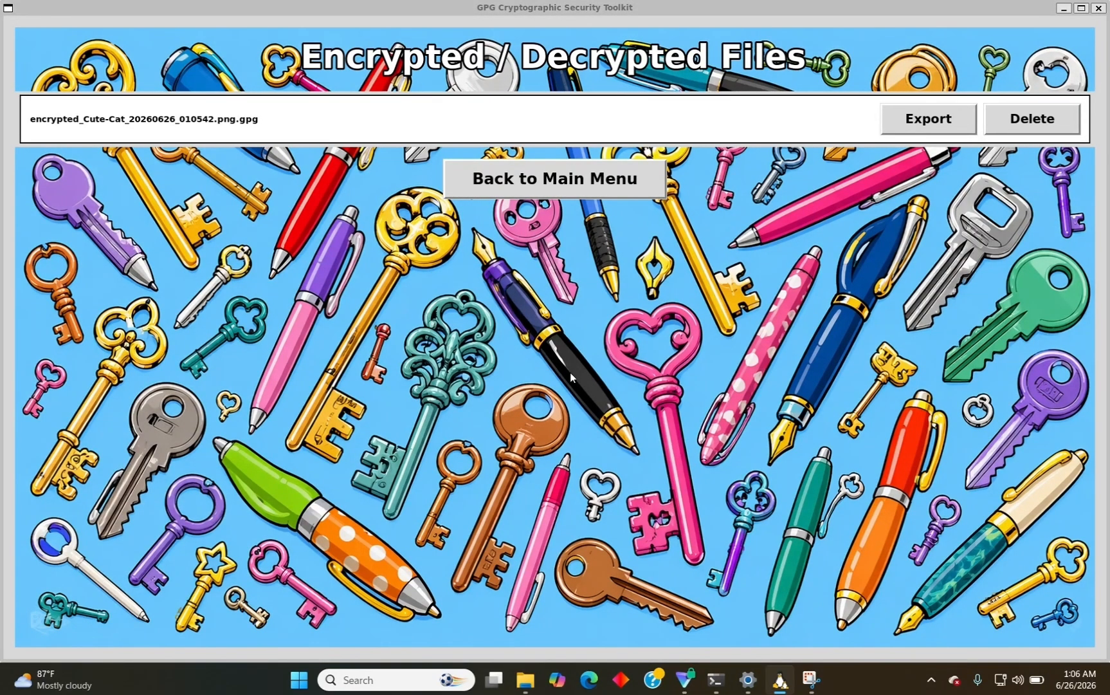
# Export encrypted_Cute-Cat_20260626_010542.png.gpg to Downloads, then go back to the main menu.
pyautogui.click(914, 126)
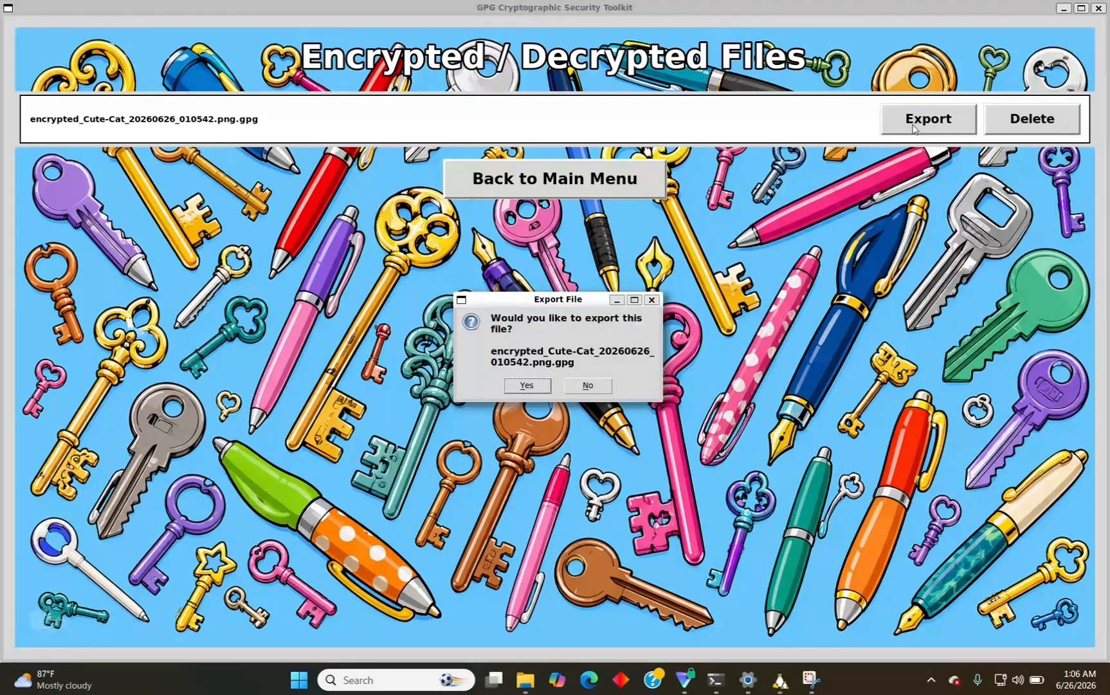
pyautogui.click(526, 386)
pyautogui.click(557, 379)
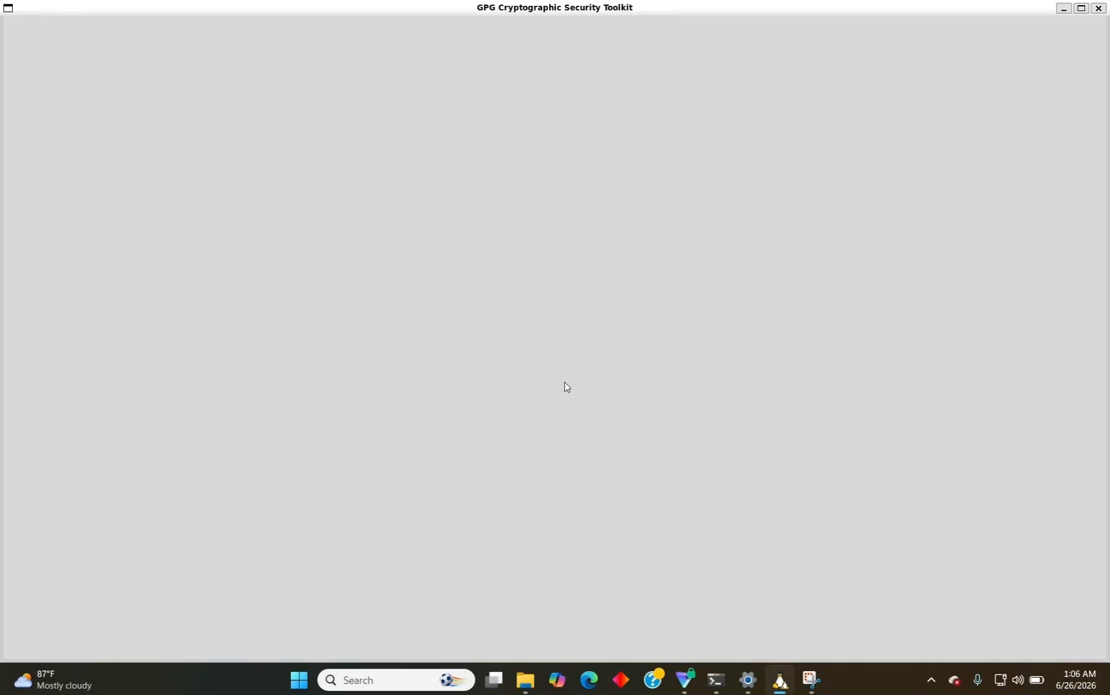
pyautogui.click(544, 186)
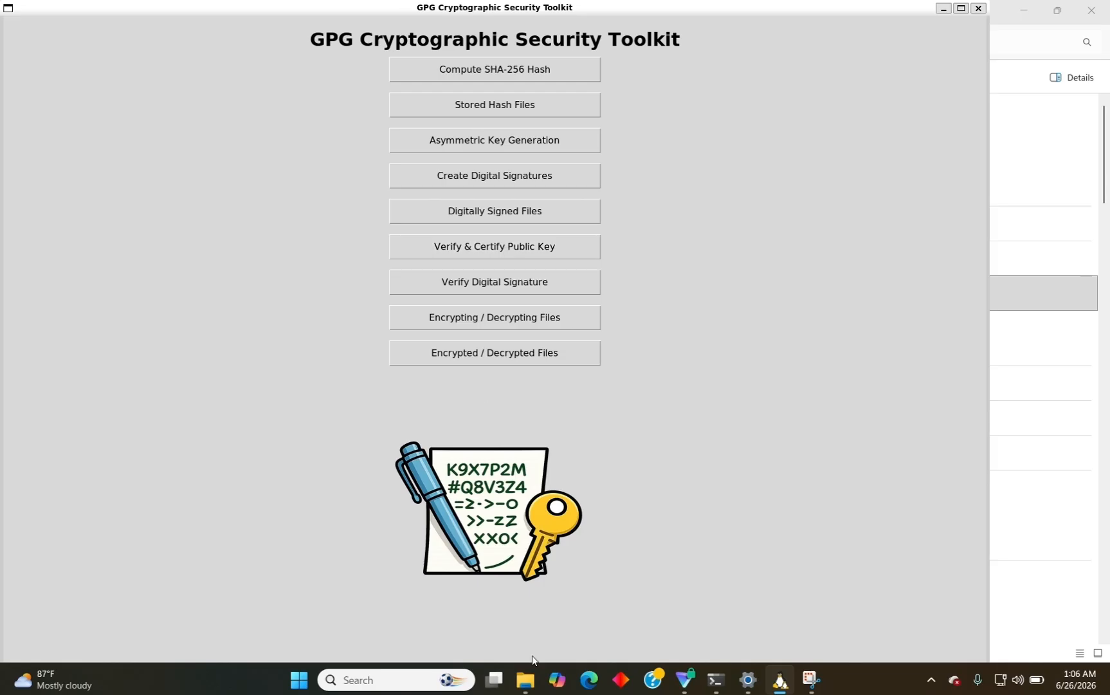
pyautogui.moveTo(530, 682)
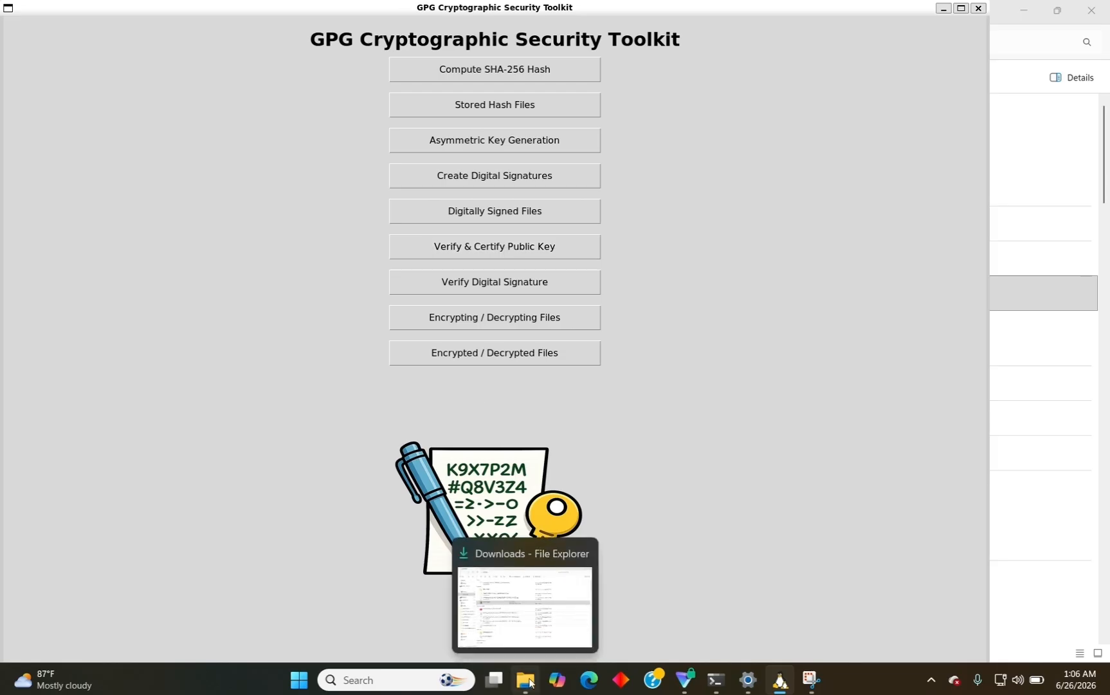
# Open the encrypted Cute-Cat .gpg file from Downloads in Notepad to view its gibberish contents.
pyautogui.click(531, 681)
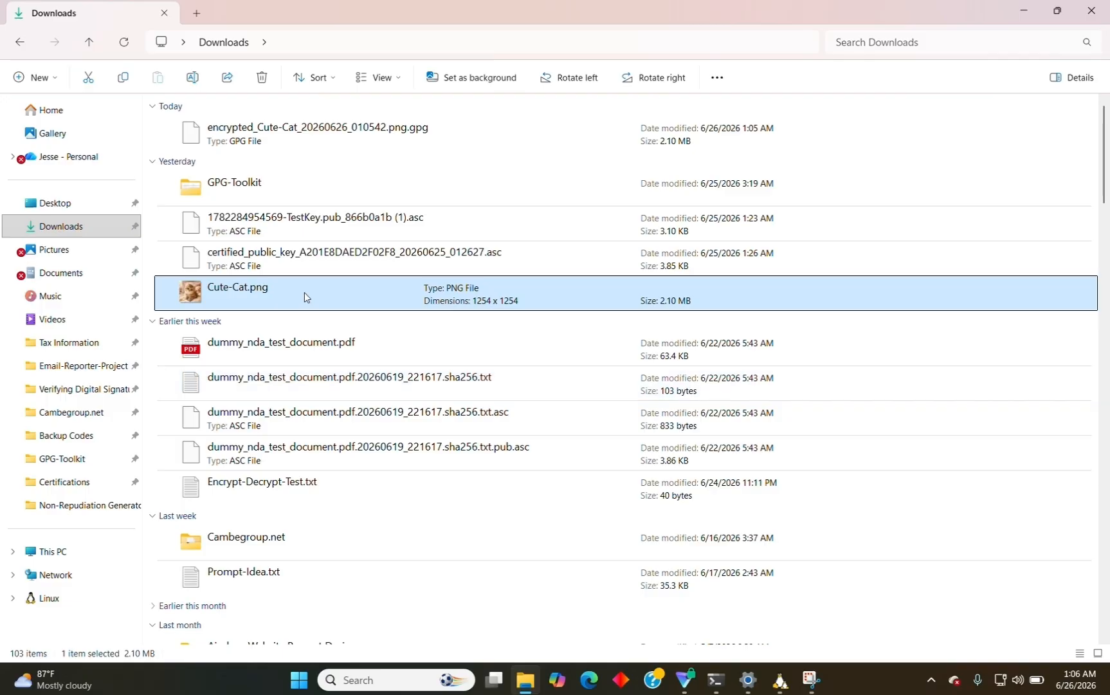
pyautogui.doubleClick(309, 132)
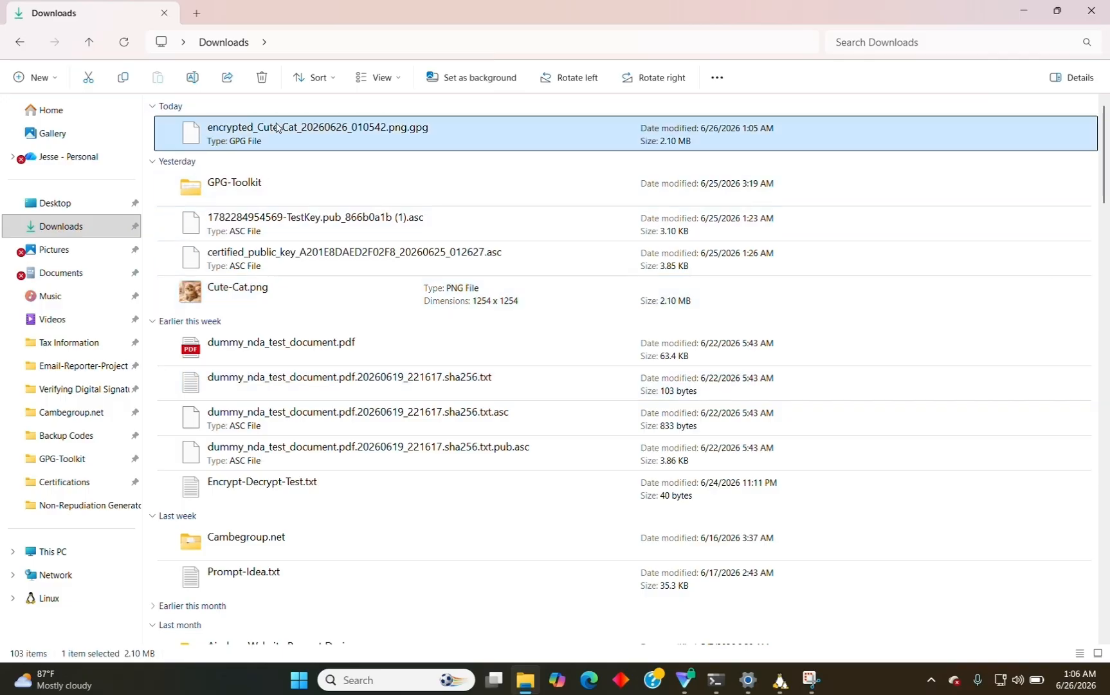
pyautogui.doubleClick(466, 239)
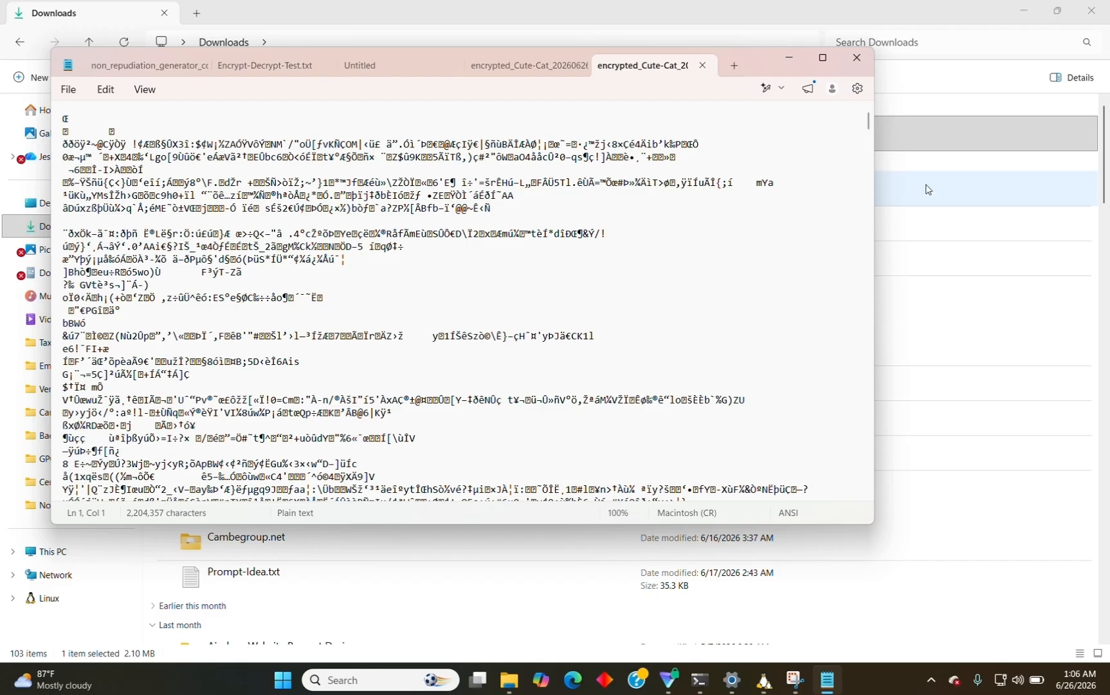
pyautogui.moveTo(868, 126); pyautogui.dragTo(831, 153)
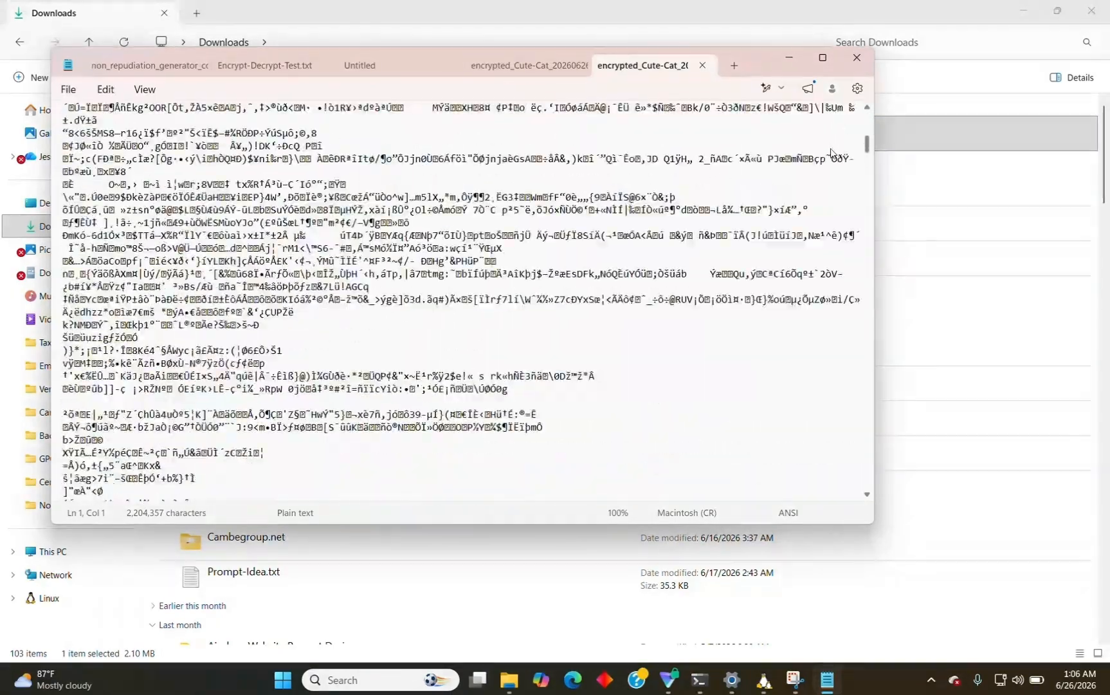
# Copy the full path of encrypted_Cute-Cat_20260626_010542.png.gpg from the Downloads folder.
pyautogui.click(508, 680)
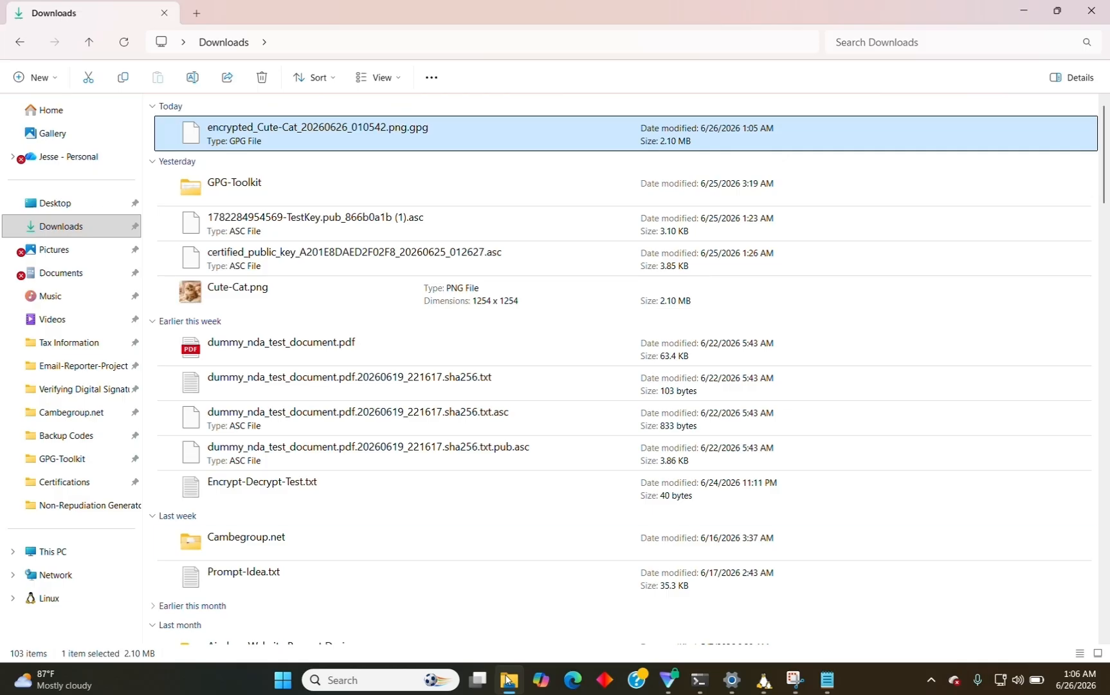
pyautogui.click(343, 129)
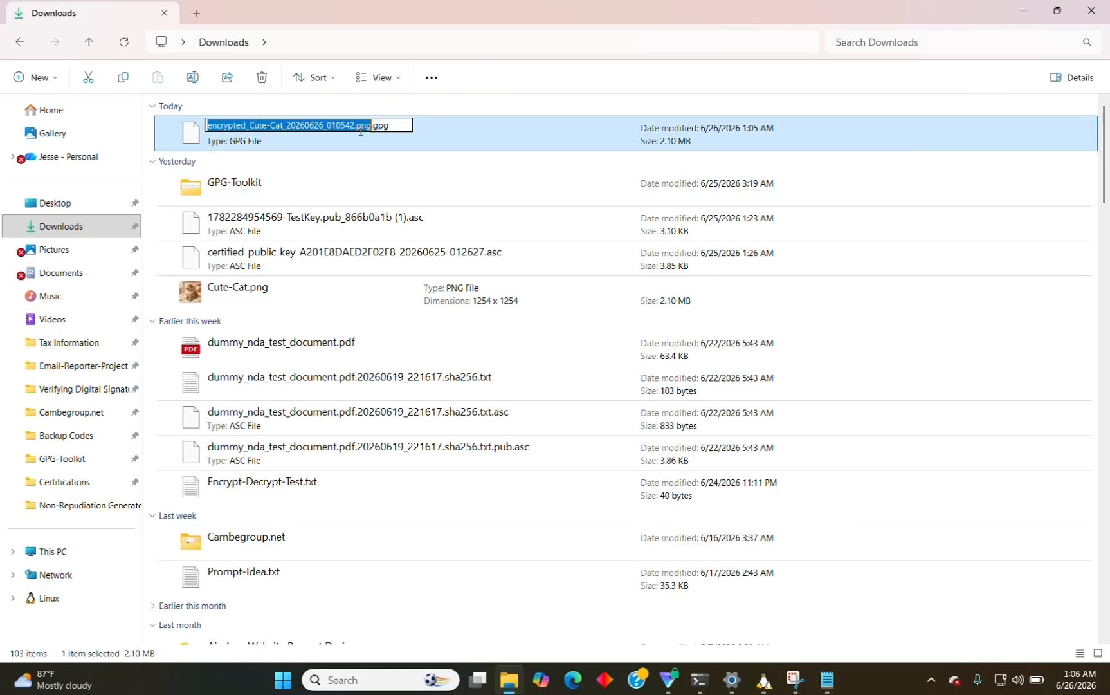
pyautogui.rightClick(424, 137)
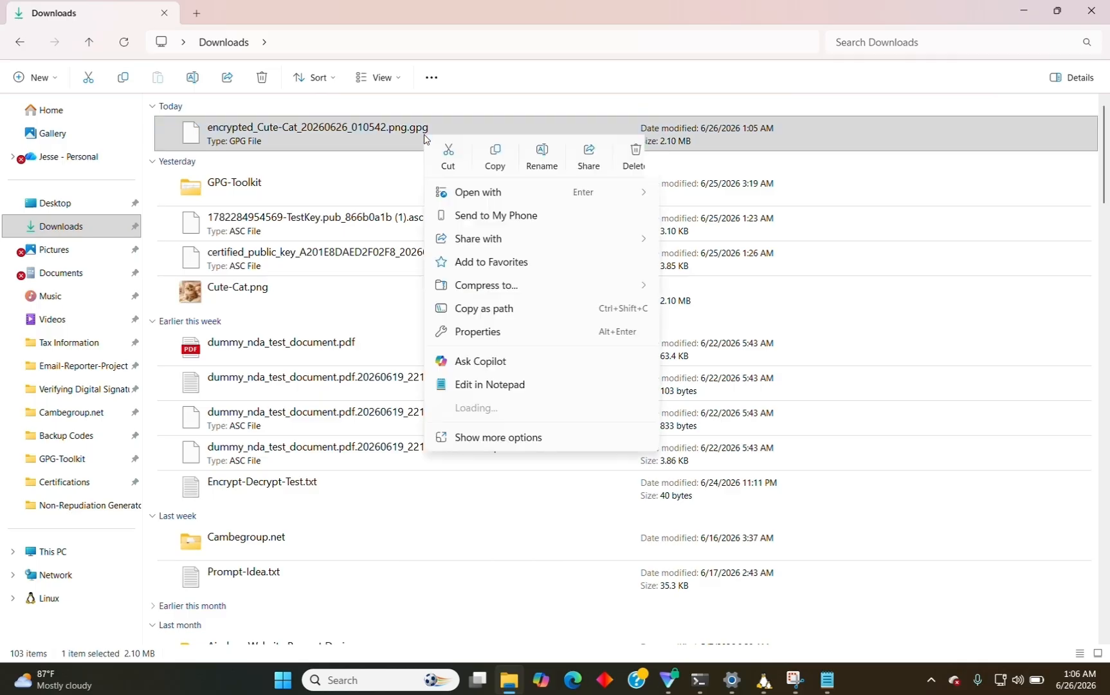
pyautogui.click(473, 308)
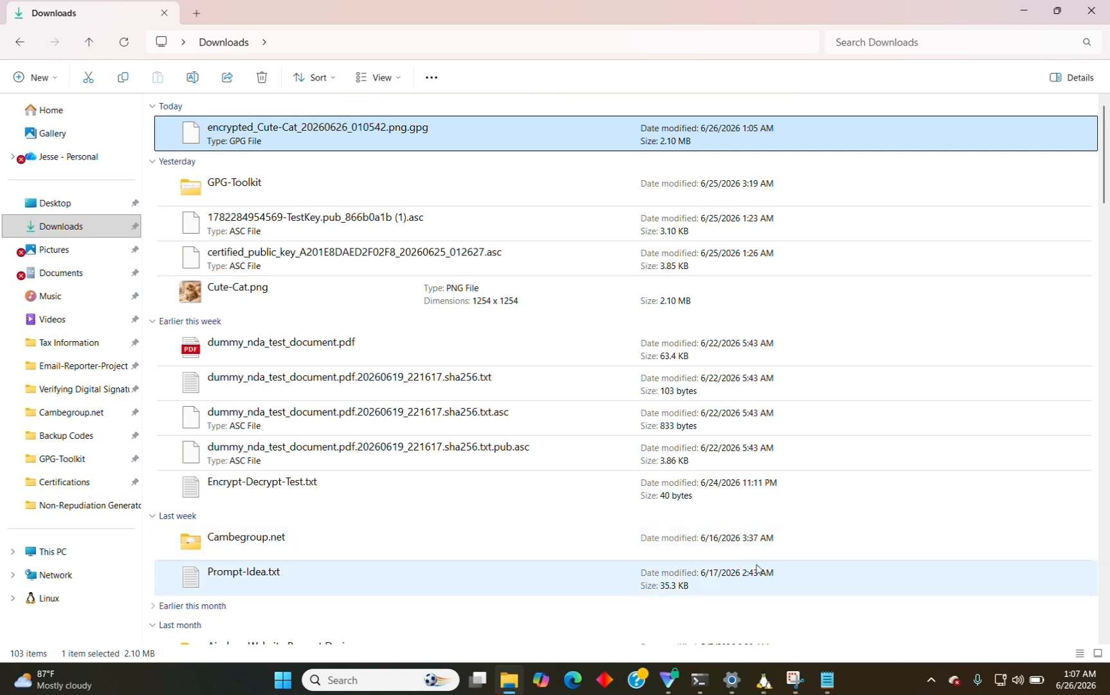
# Start Symmetric Decryption under Encrypting / Decrypting Files and reach the file chooser.
pyautogui.click(766, 683)
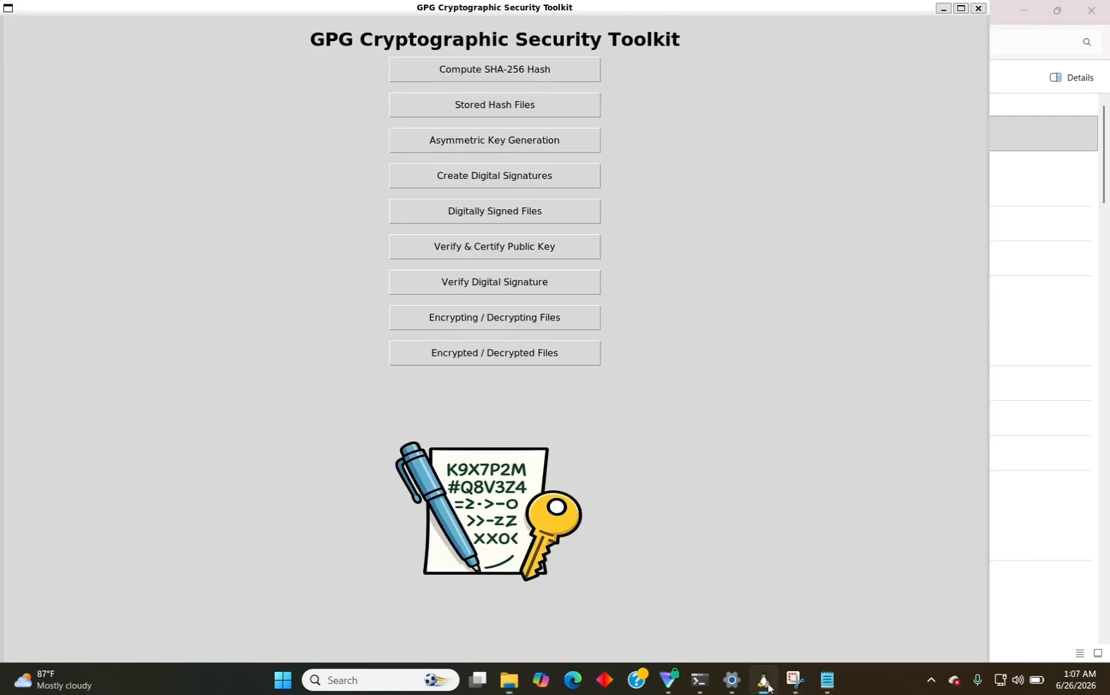
pyautogui.click(505, 326)
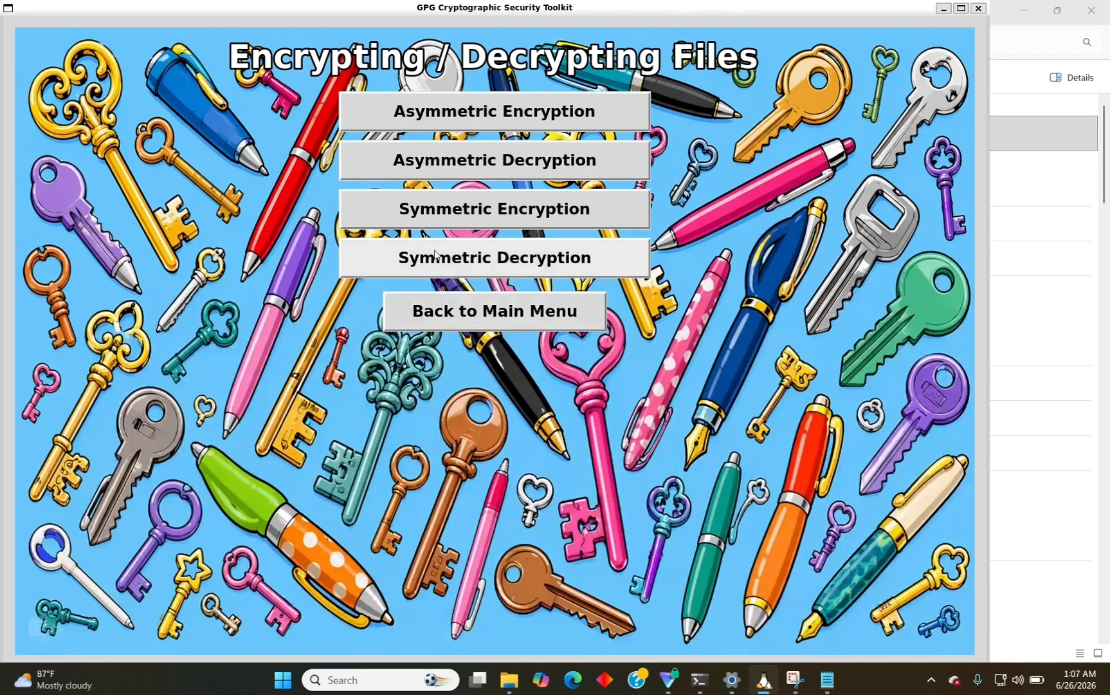
pyautogui.click(443, 263)
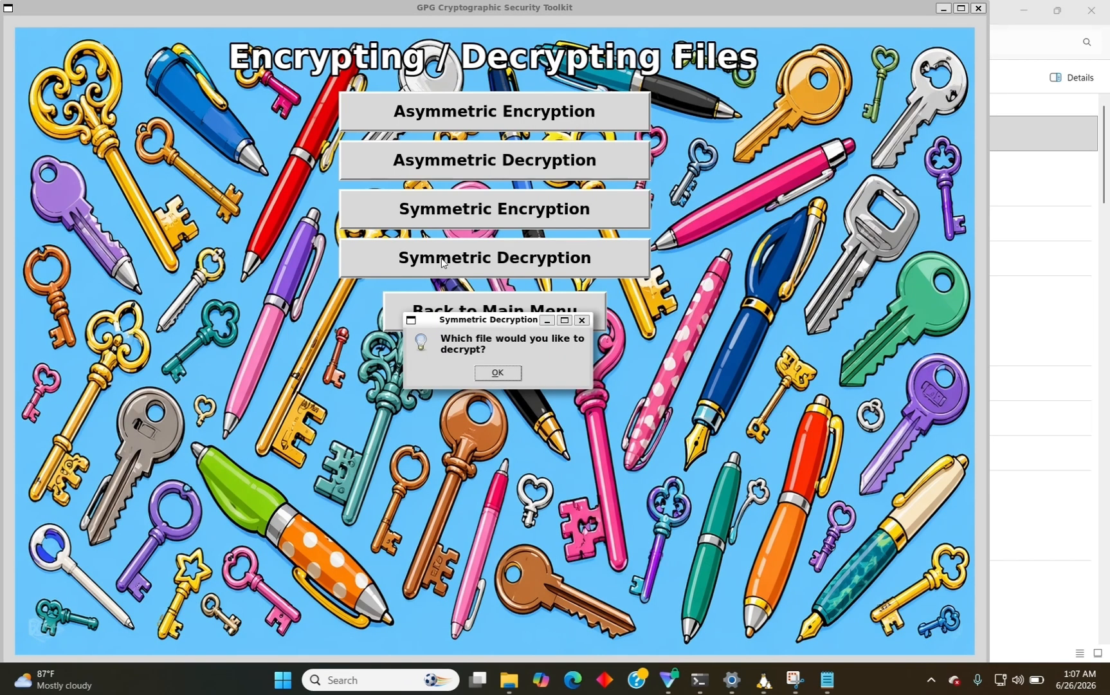
pyautogui.click(498, 373)
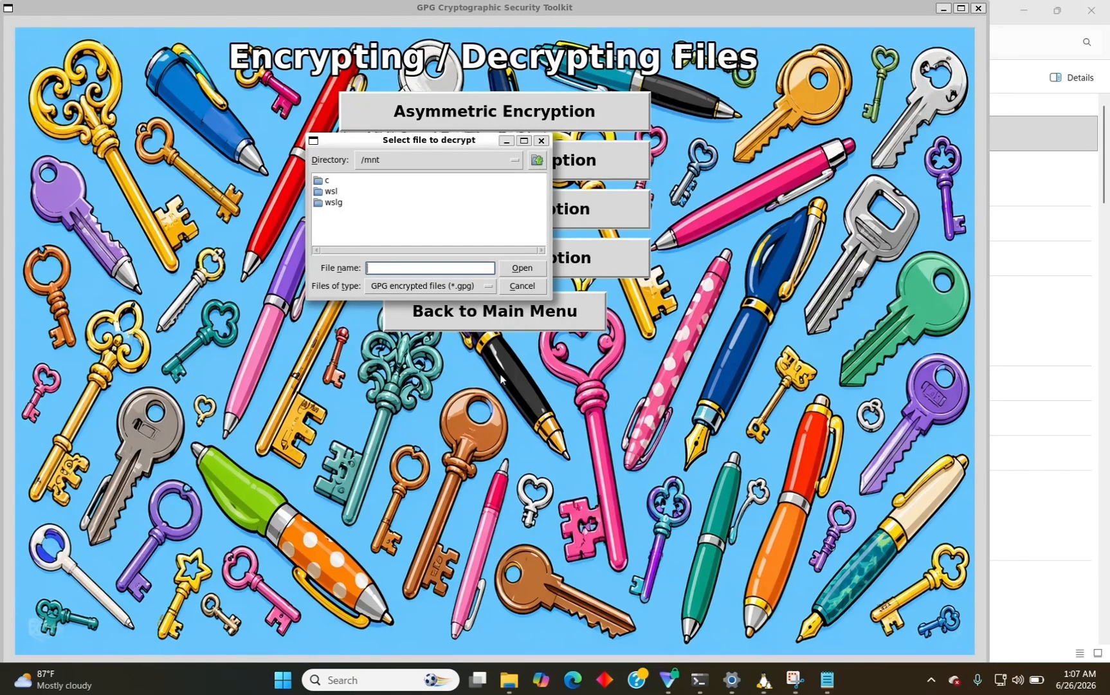
# Enter the pasted .gpg path converted to /mnt/c/ form with forward slashes and submit it.
pyautogui.hotkey('ctrl', 'v')
pyautogui.hotkey('ctrl', 'Left')
pyautogui.hotkey('ctrl', 'Left')
pyautogui.hotkey('ctrl', 'Left')
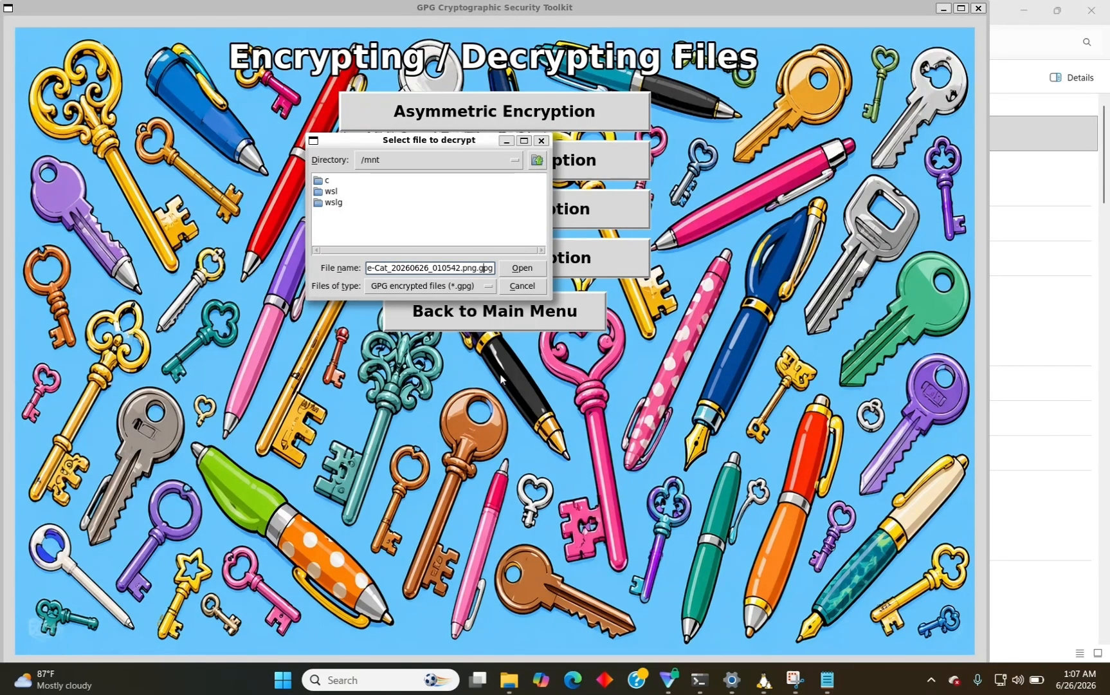
pyautogui.press('Left')
pyautogui.press('Left')
pyautogui.press('Left')
pyautogui.press('Left')
pyautogui.press('Left')
pyautogui.press('Left')
pyautogui.press('Left')
pyautogui.press('Left')
pyautogui.press('Left')
pyautogui.press('Left')
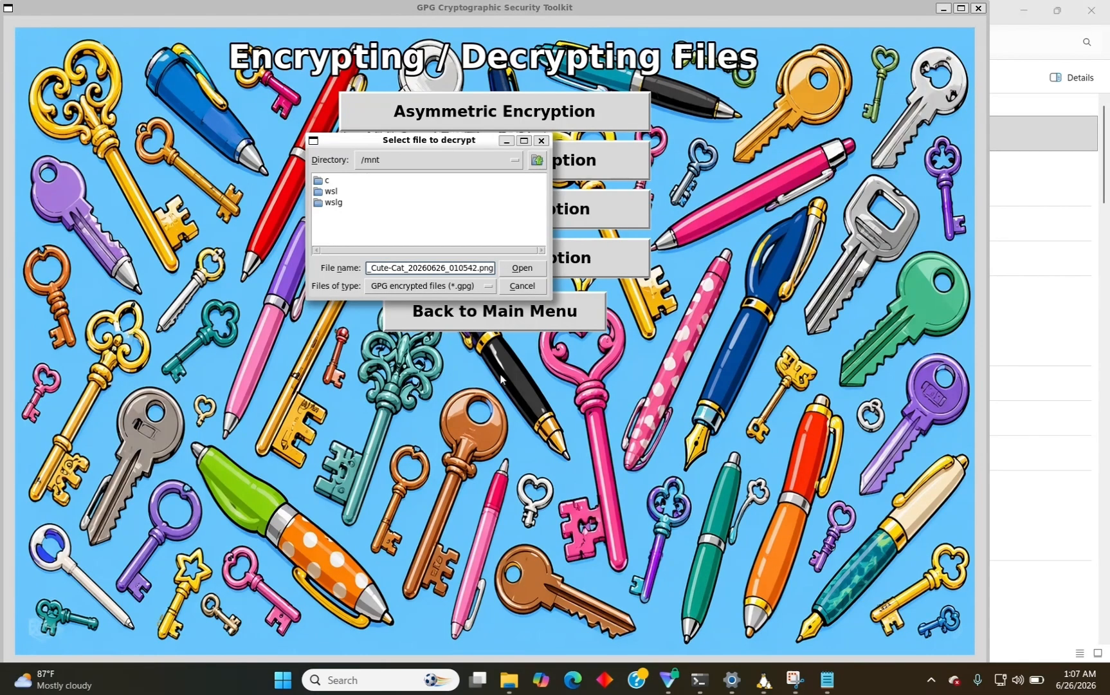
pyautogui.press('Left')
pyautogui.press('Left')
pyautogui.press('Left')
pyautogui.press('Left')
pyautogui.press('Left')
pyautogui.press('Left')
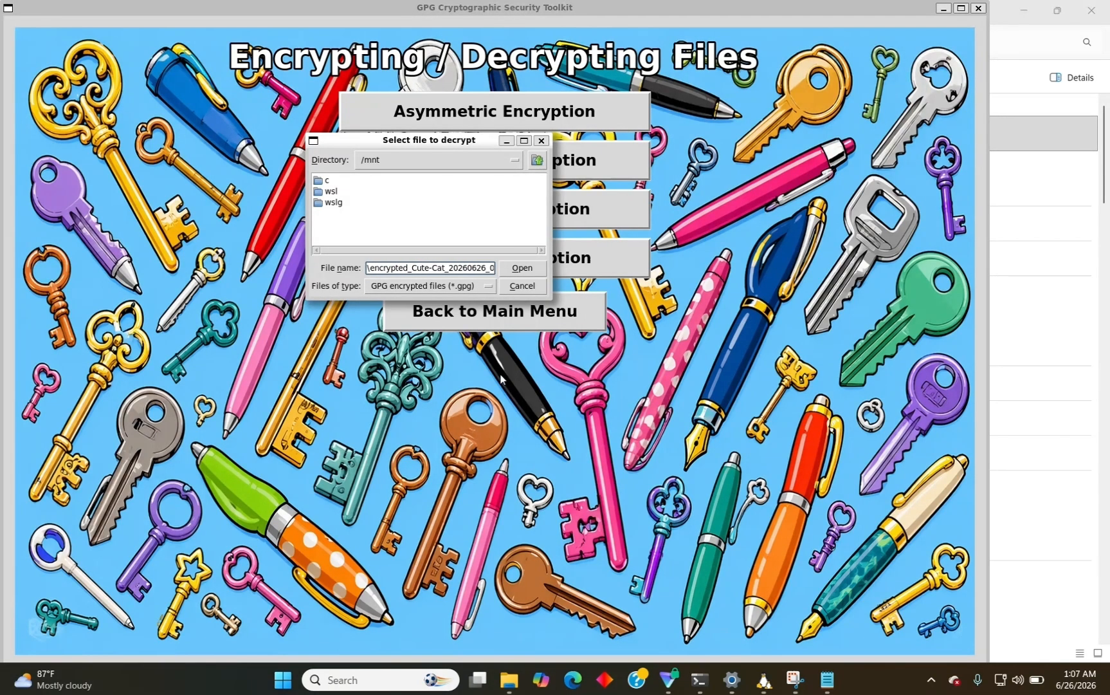
pyautogui.press('Left')
pyautogui.press('Left')
pyautogui.press('Left')
pyautogui.press('Left')
pyautogui.press('Left')
pyautogui.press('Left')
pyautogui.press('Left')
pyautogui.press('Left')
pyautogui.press('Left')
pyautogui.press('Left')
pyautogui.press('Left')
pyautogui.press('Right')
pyautogui.press('Right')
pyautogui.press('Right')
pyautogui.press('BackSpace')
pyautogui.write('/')
pyautogui.press('Left')
pyautogui.press('Left')
pyautogui.press('Left')
pyautogui.press('Left')
pyautogui.press('Left')
pyautogui.press('Left')
pyautogui.press('Left')
pyautogui.press('Delete')
pyautogui.write('/mnt/')
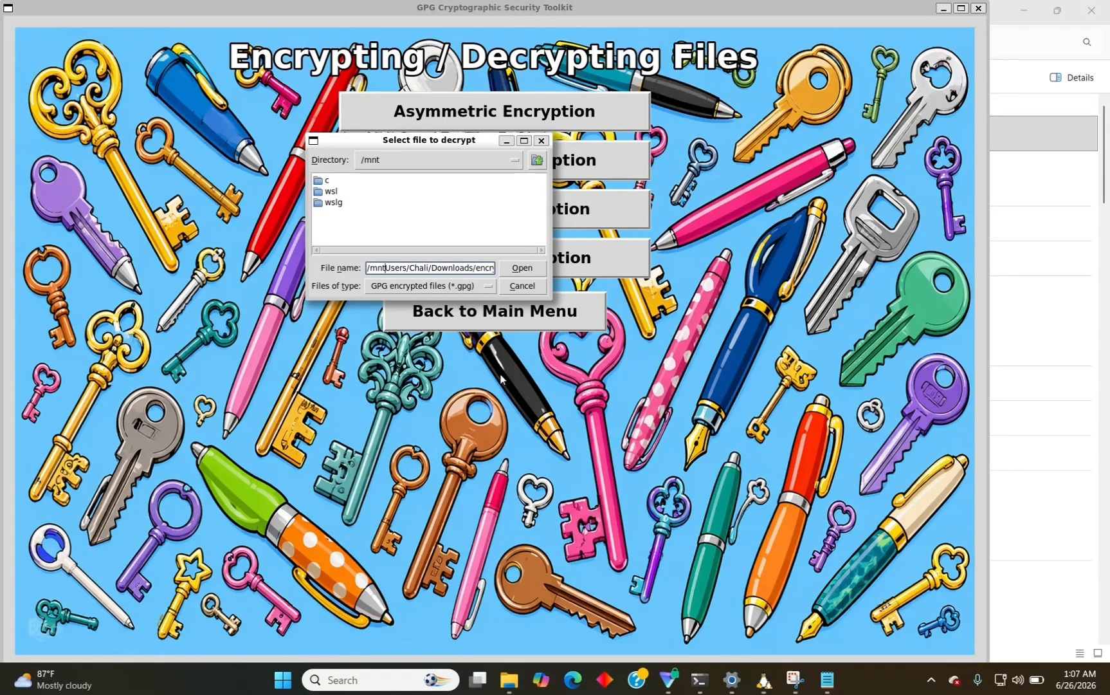
pyautogui.write('c/')
pyautogui.press('Return')
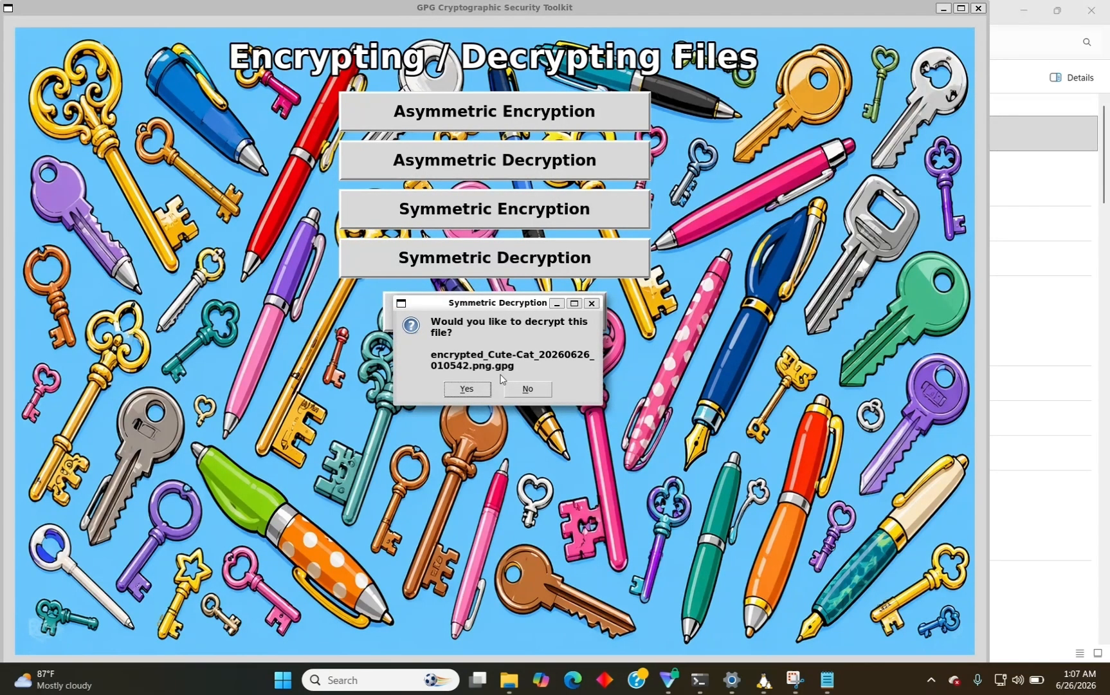
# Confirm decryption of the encrypted Cute-Cat file and supply its original passphrase.
pyautogui.click(466, 389)
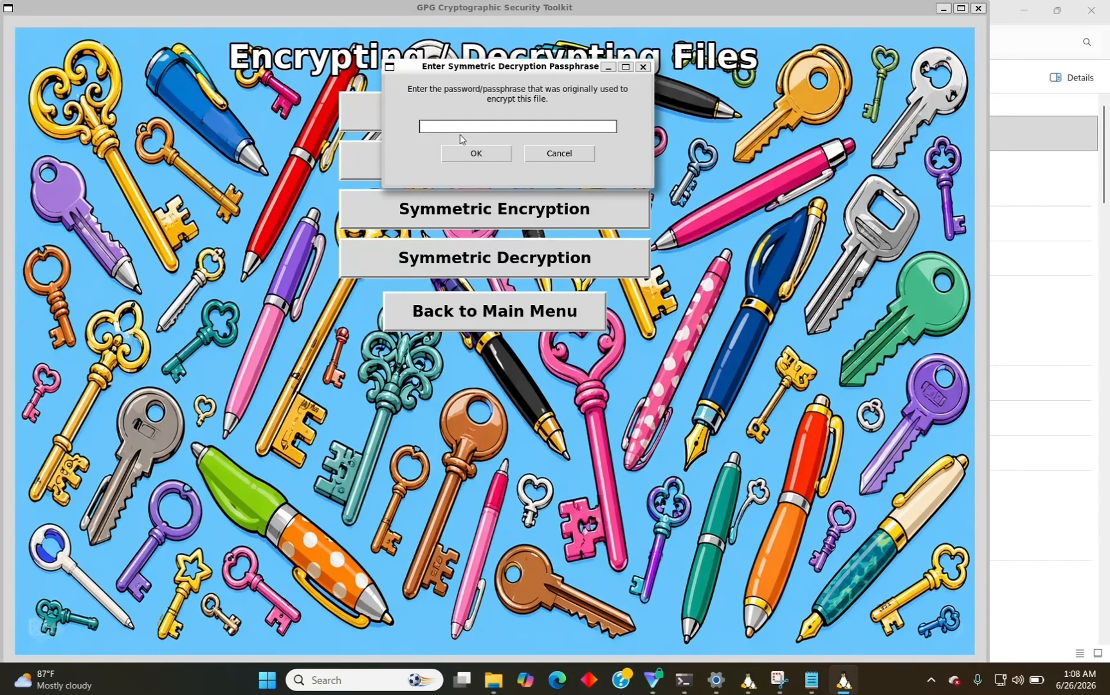
pyautogui.write('*******')
pyautogui.click(473, 157)
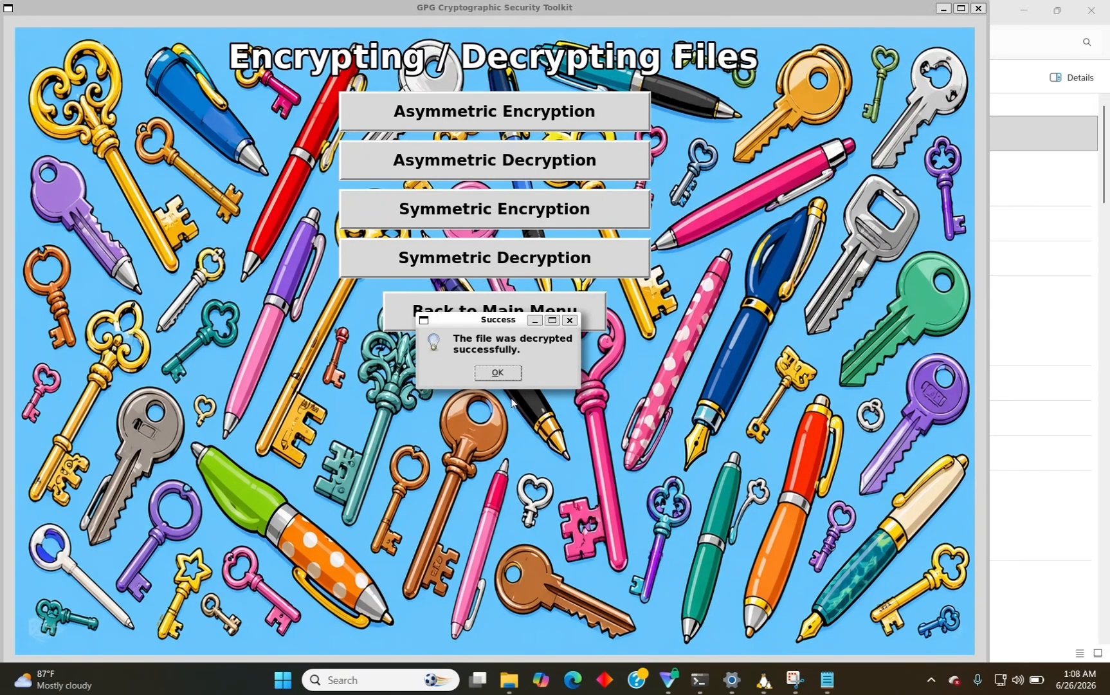
# Export the decrypted Cute-Cat PNG to Downloads and open it to view the cat picture.
pyautogui.click(494, 376)
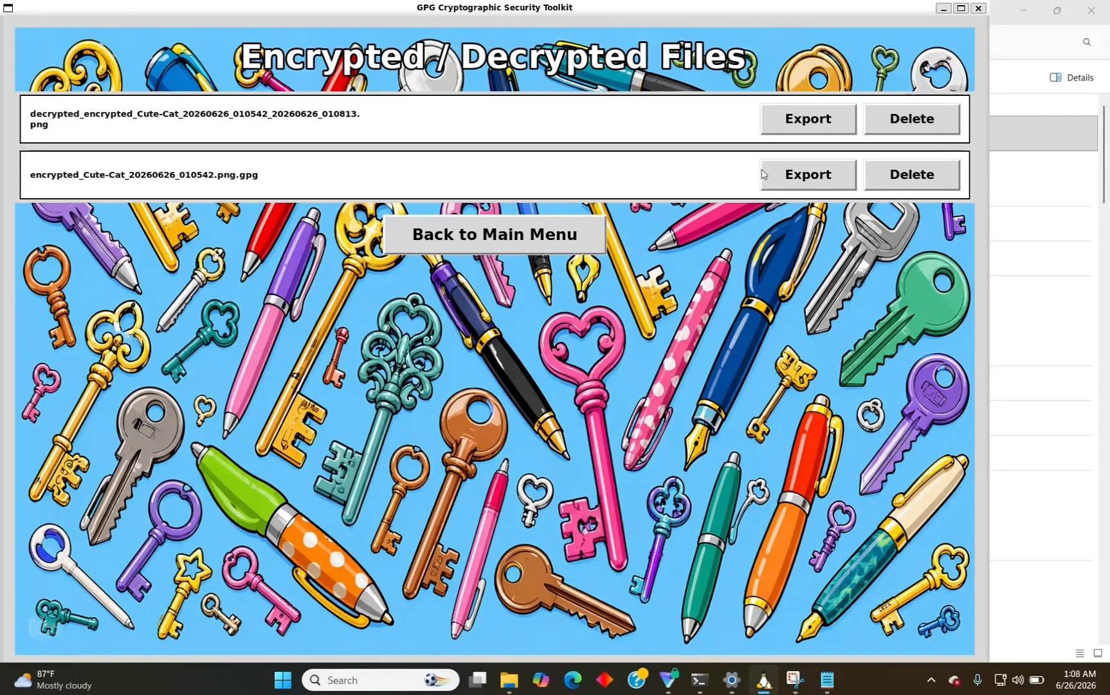
pyautogui.click(796, 123)
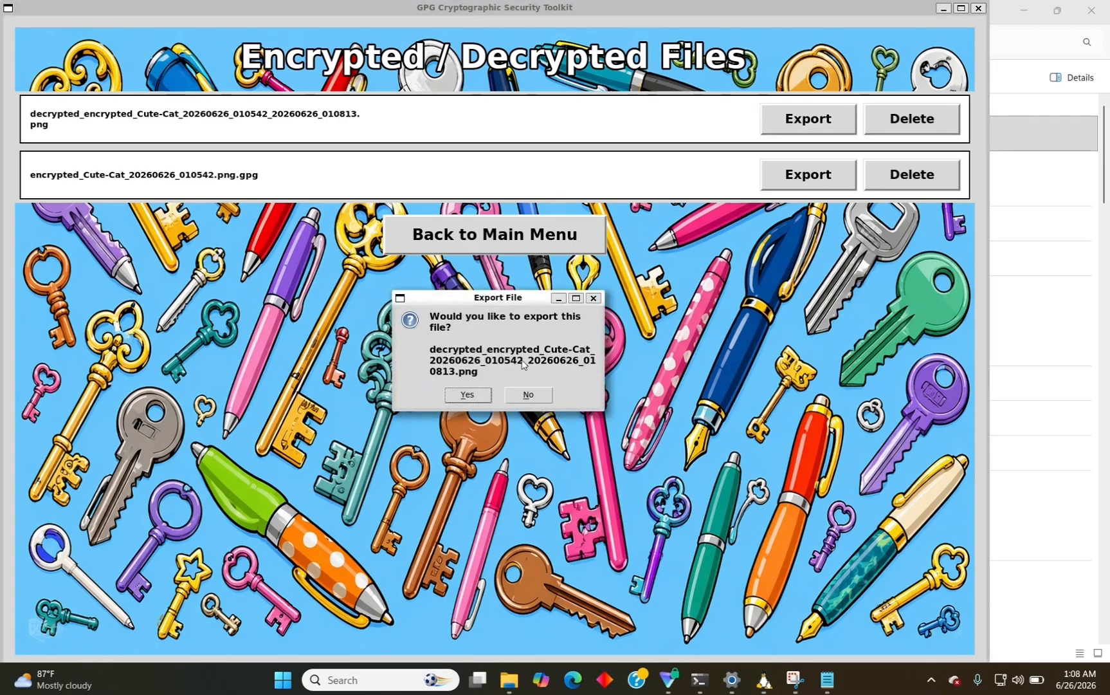
pyautogui.click(468, 395)
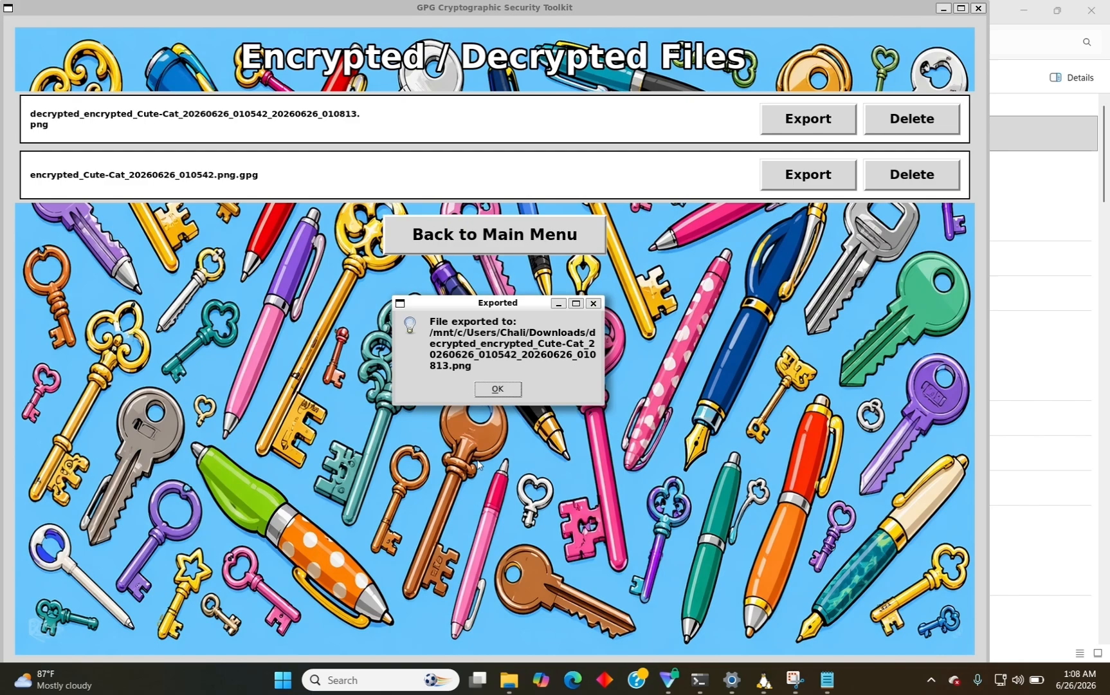
pyautogui.click(497, 388)
pyautogui.click(509, 680)
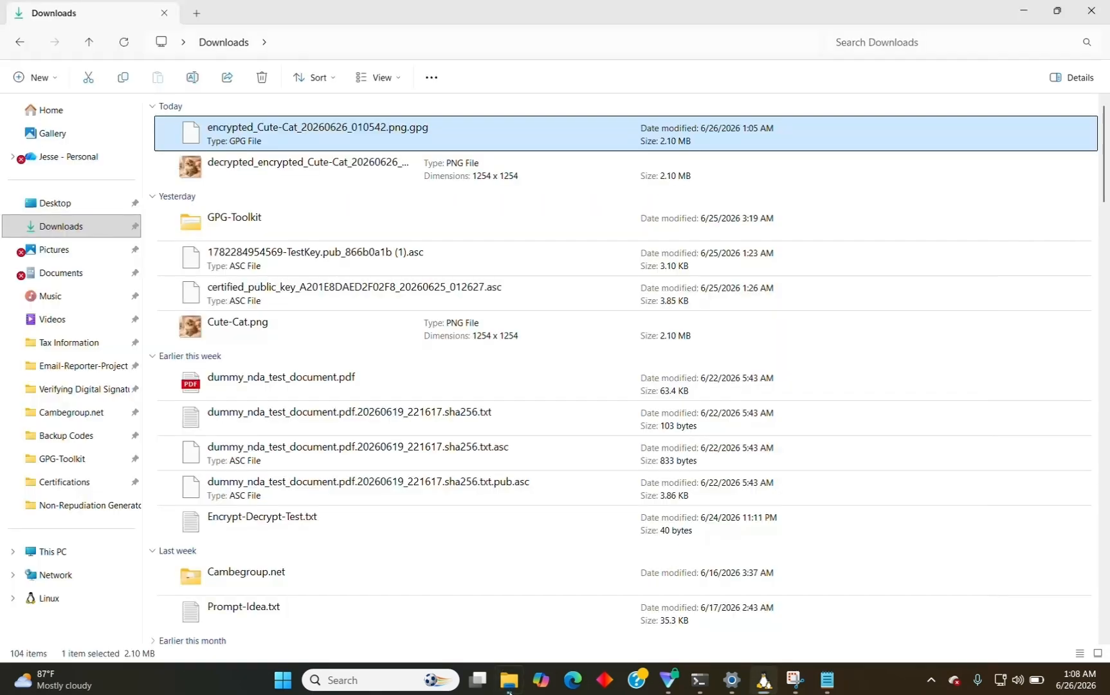
pyautogui.doubleClick(281, 169)
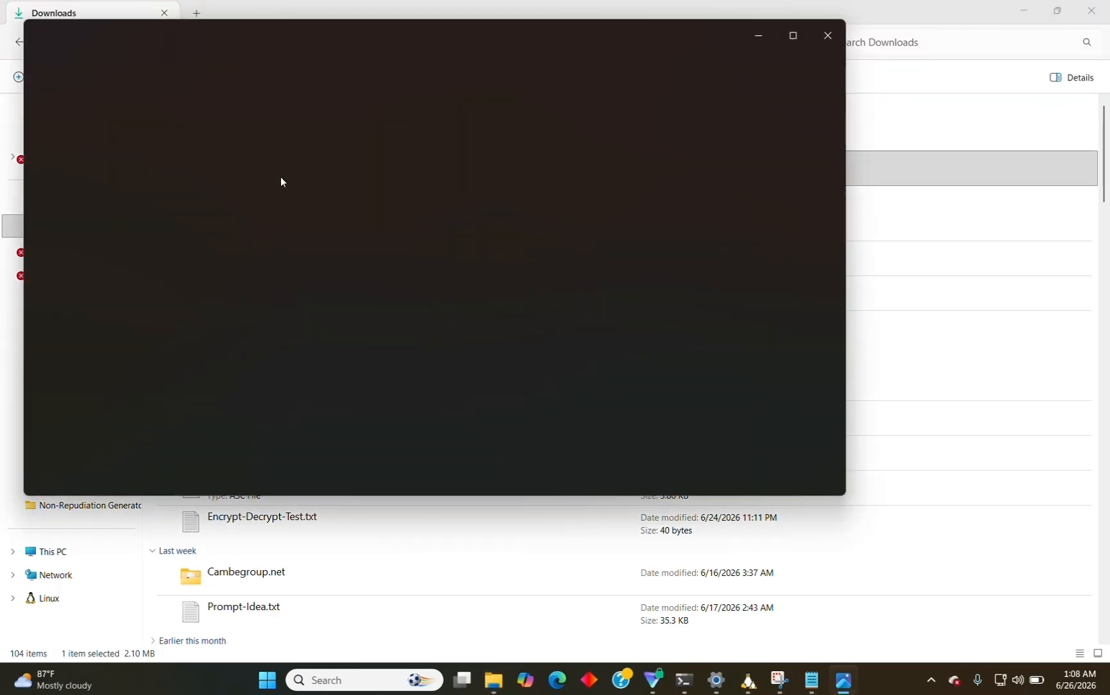